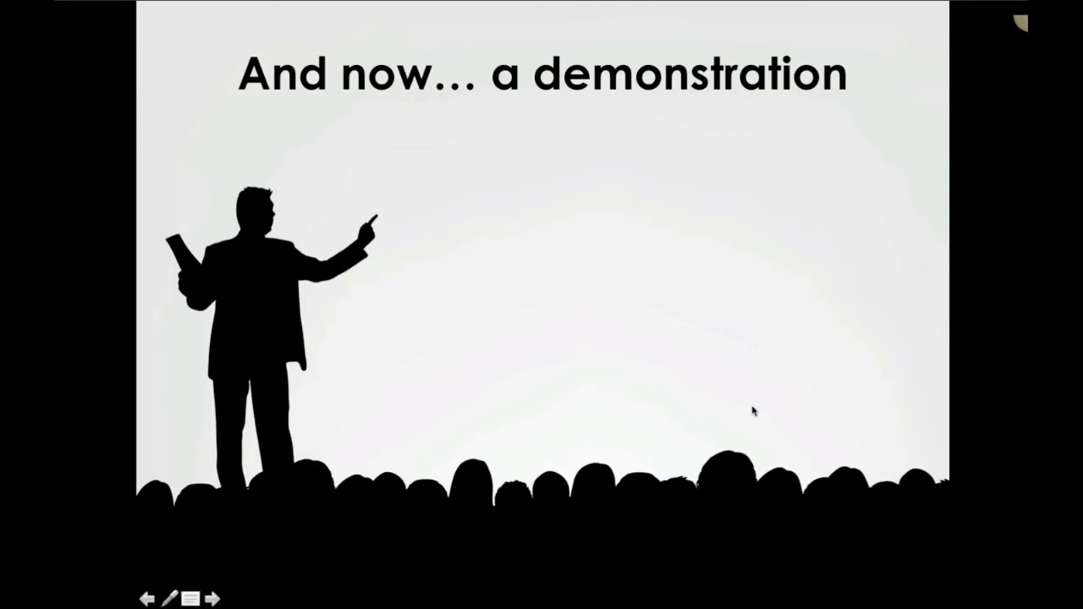
- Switch from the slide show to the Survey Analytics site in Safari and start creating a new survey, confirming the attendee dismissal prompt
key("Escape")
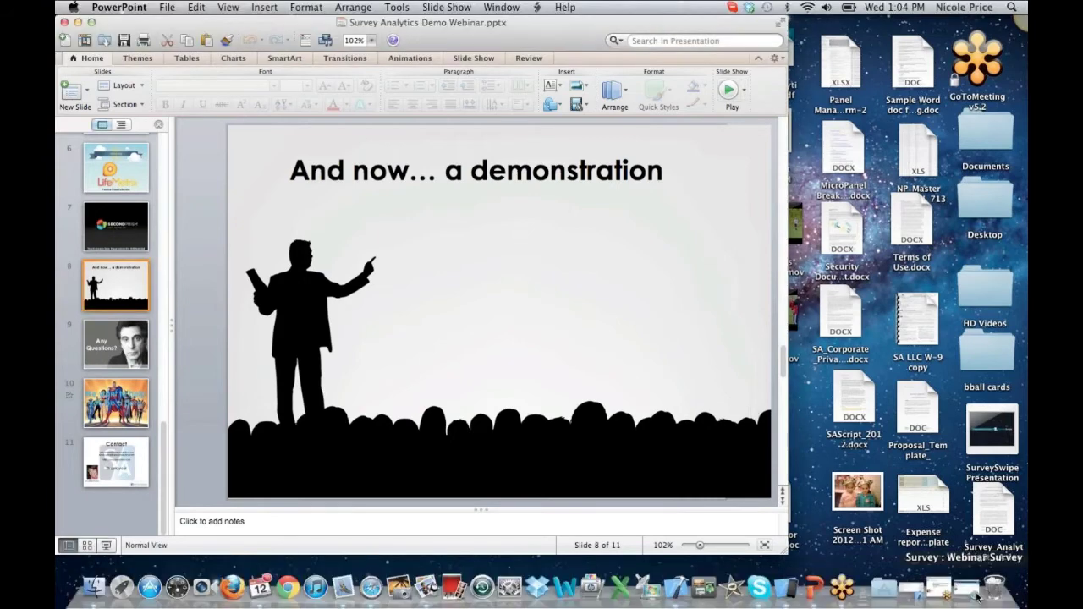
left_click(978, 597)
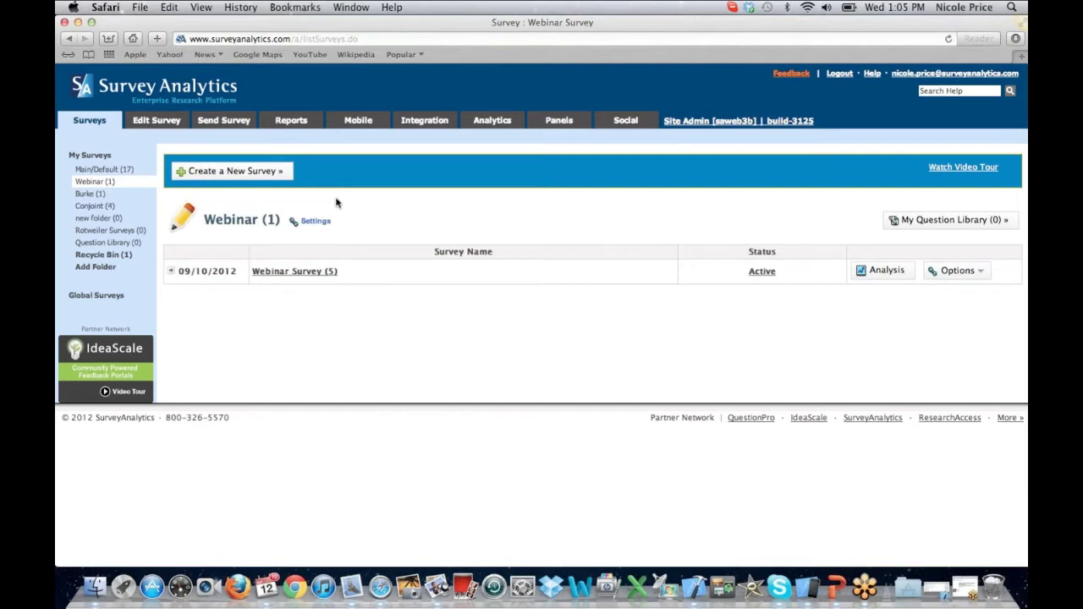
left_click(256, 175)
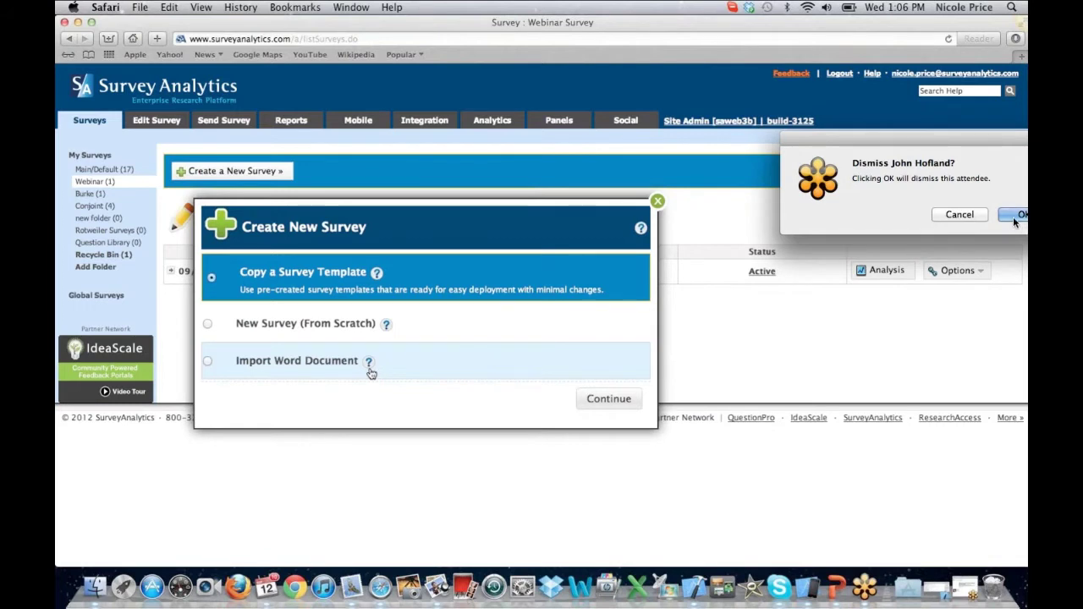
left_click(1018, 215)
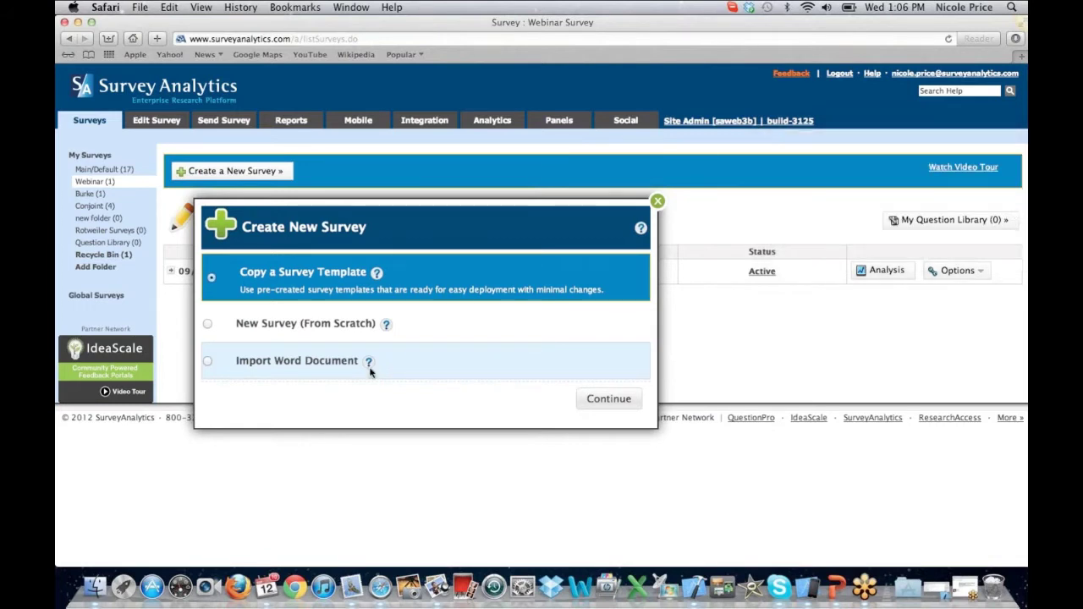
- Open the help article on importing Word documents, read its import and formatting instructions, and close it
left_click(369, 367)
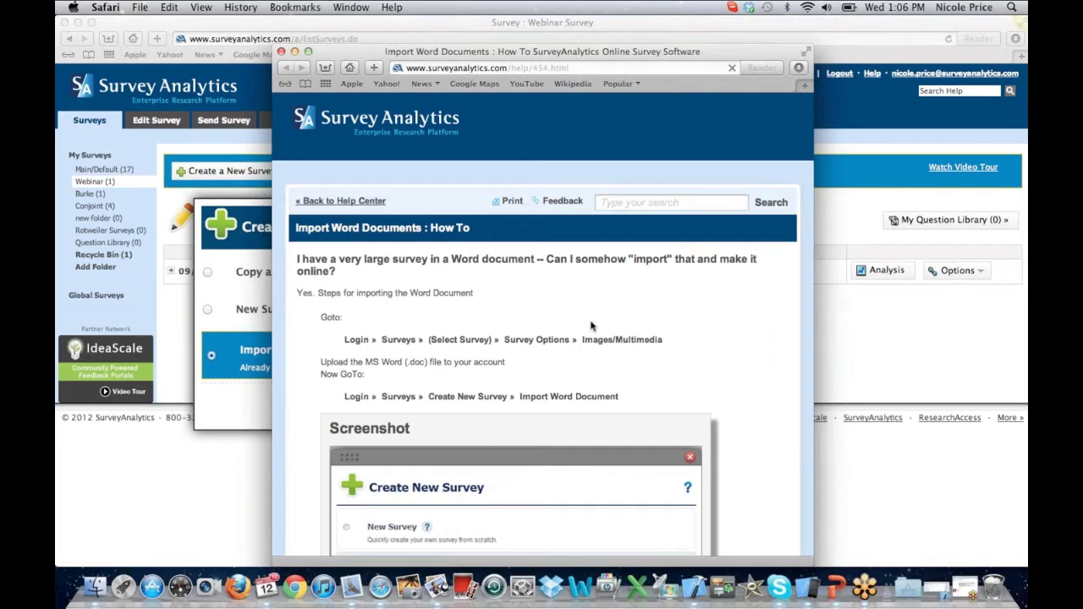
scroll(591, 326, "down", 1)
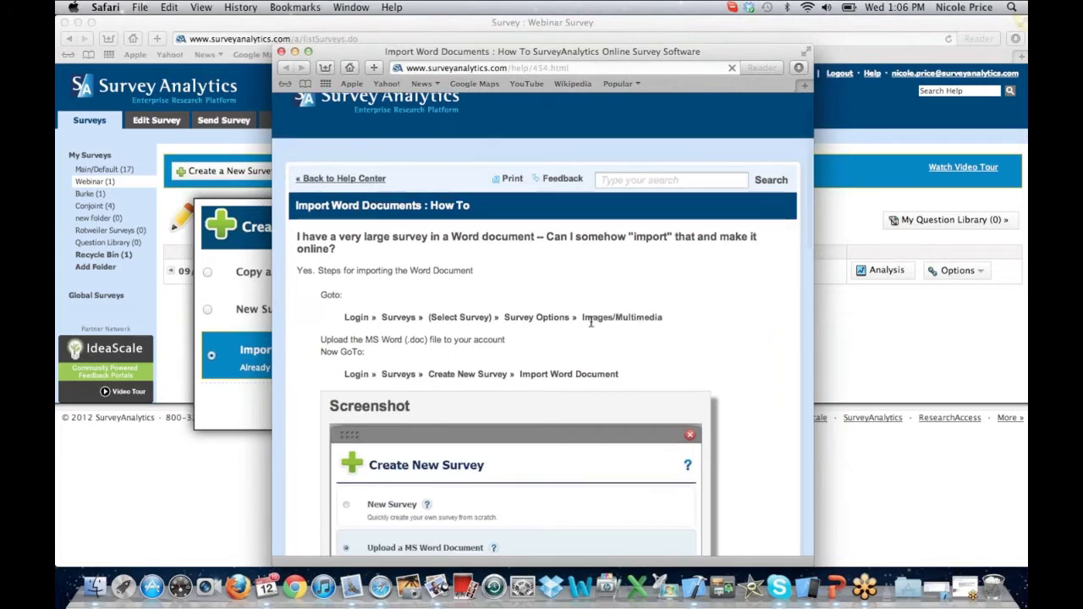
scroll(592, 325, "down", 2)
scroll(591, 326, "down", 3)
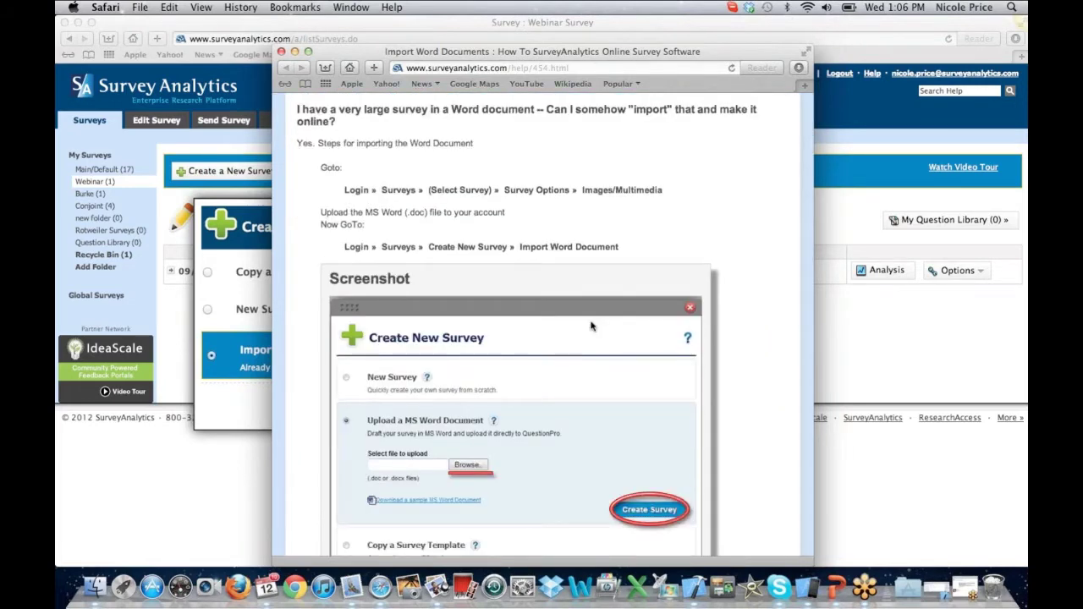
scroll(591, 325, "down", 1)
scroll(592, 326, "down", 5)
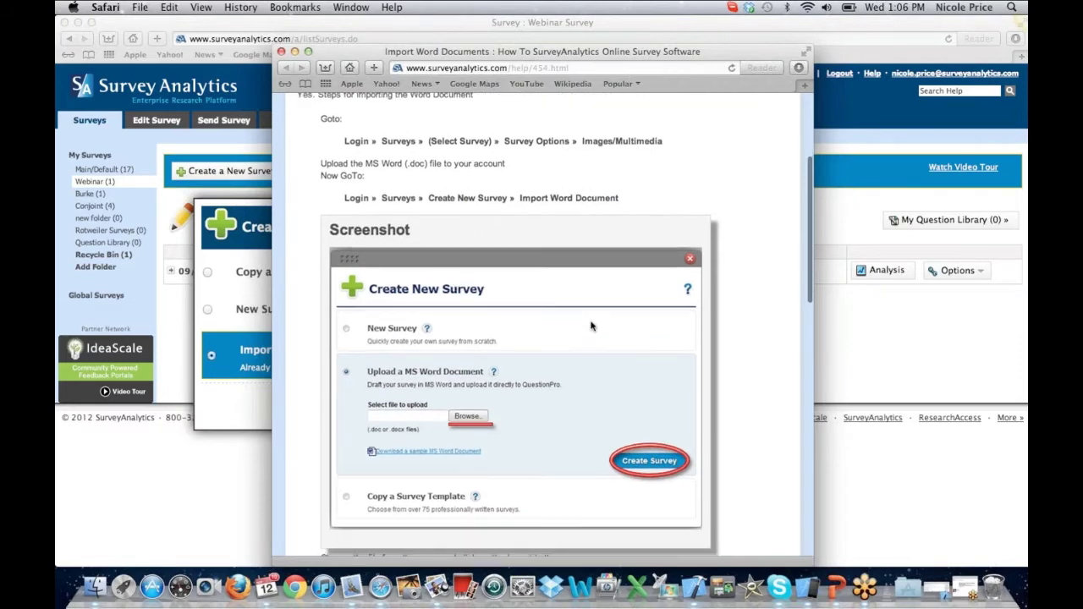
scroll(592, 325, "down", 10)
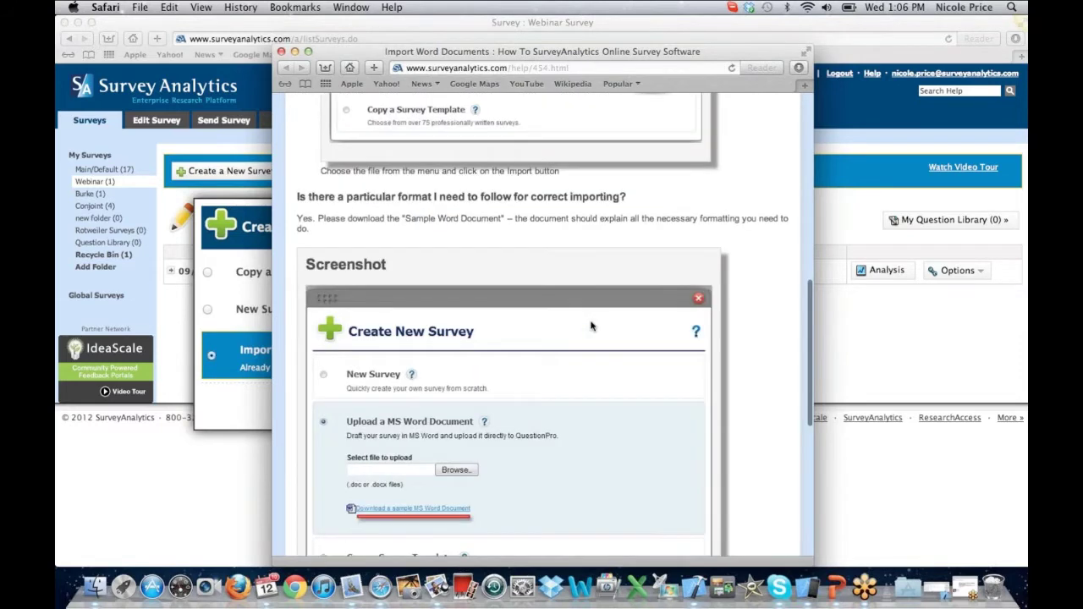
scroll(591, 326, "down", 8)
scroll(592, 326, "down", 1)
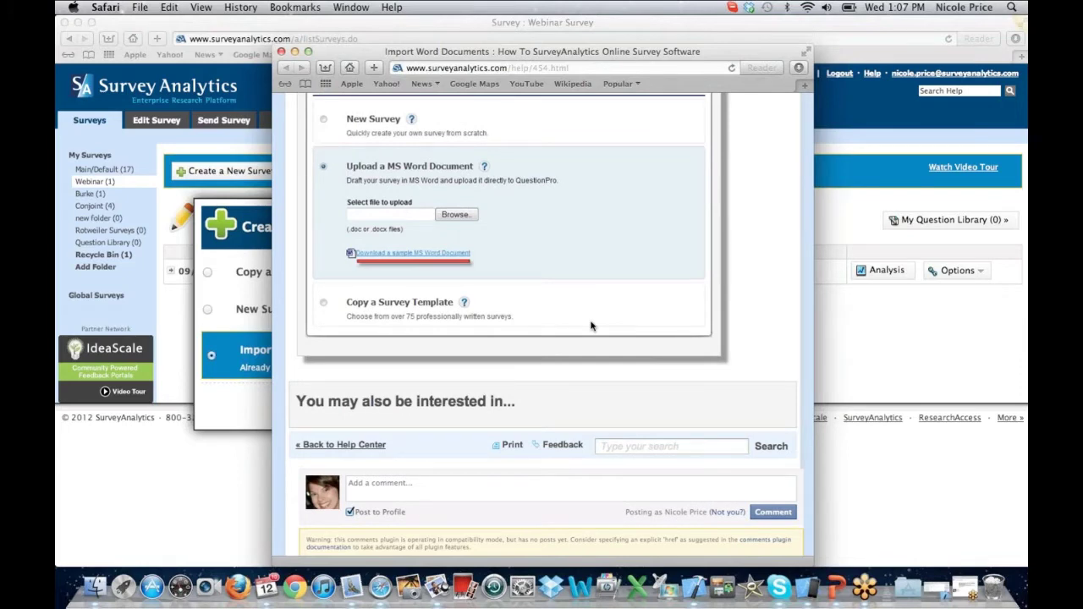
scroll(591, 325, "up", 3)
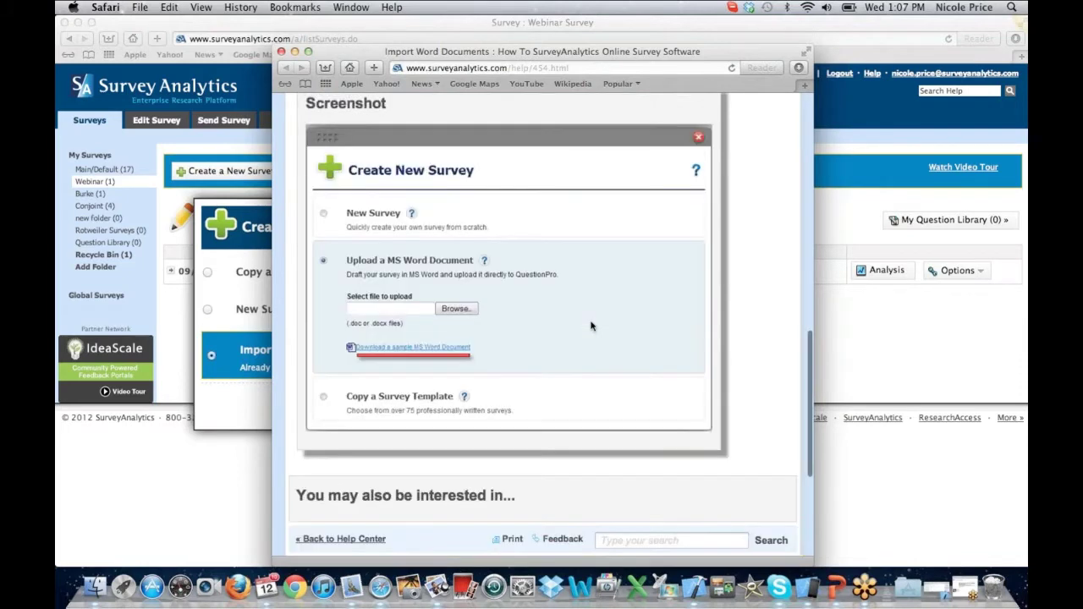
scroll(592, 326, "up", 10)
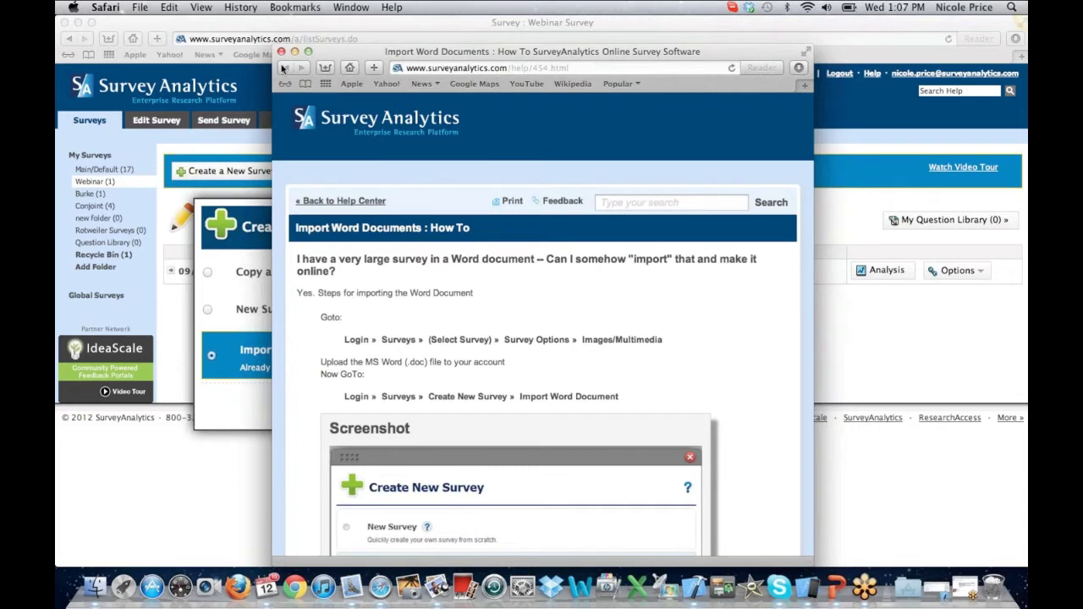
left_click(281, 52)
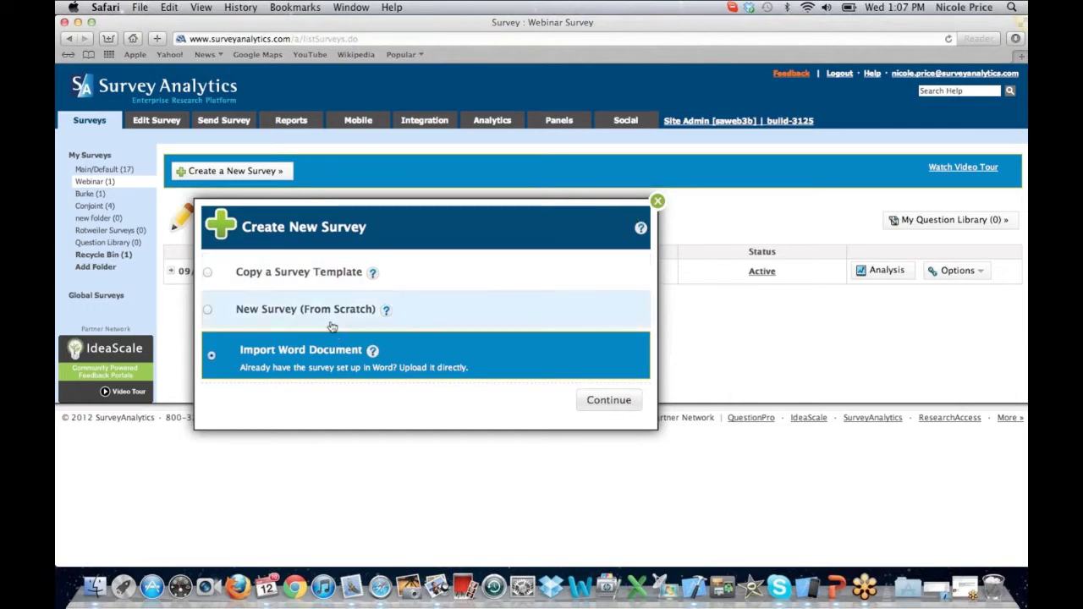
- Start a new survey from scratch named "test 5", stored in the Webinar folder
left_click(474, 317)
left_click(618, 400)
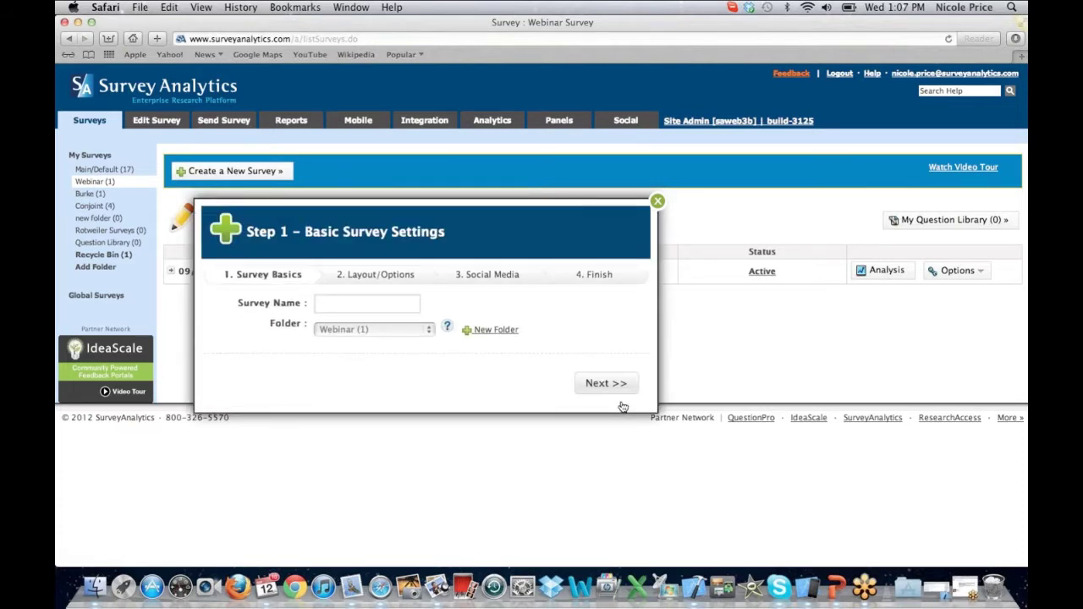
left_click(406, 302)
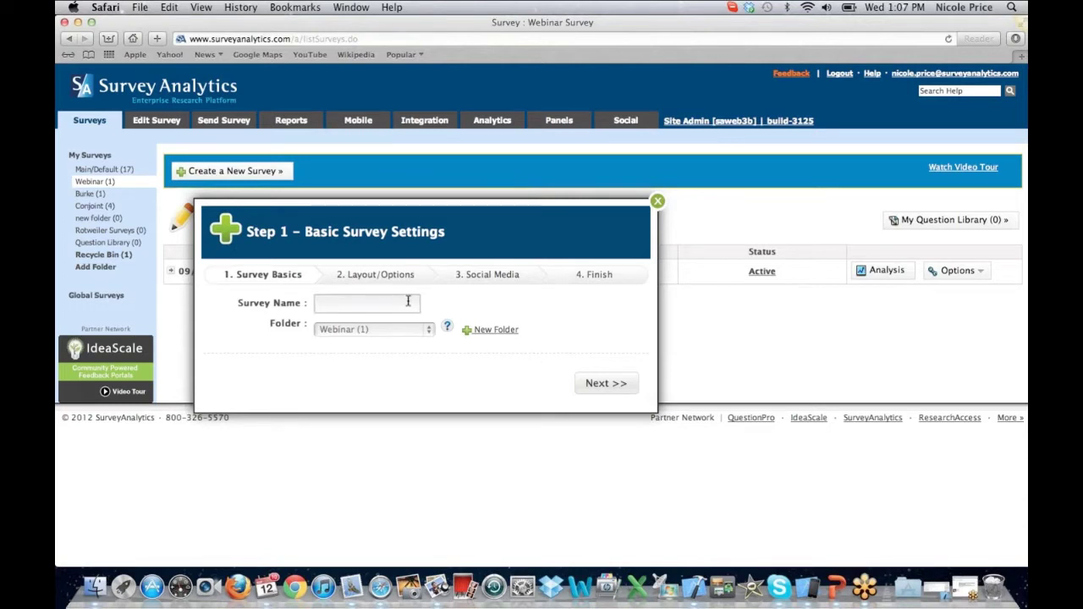
type("test 5")
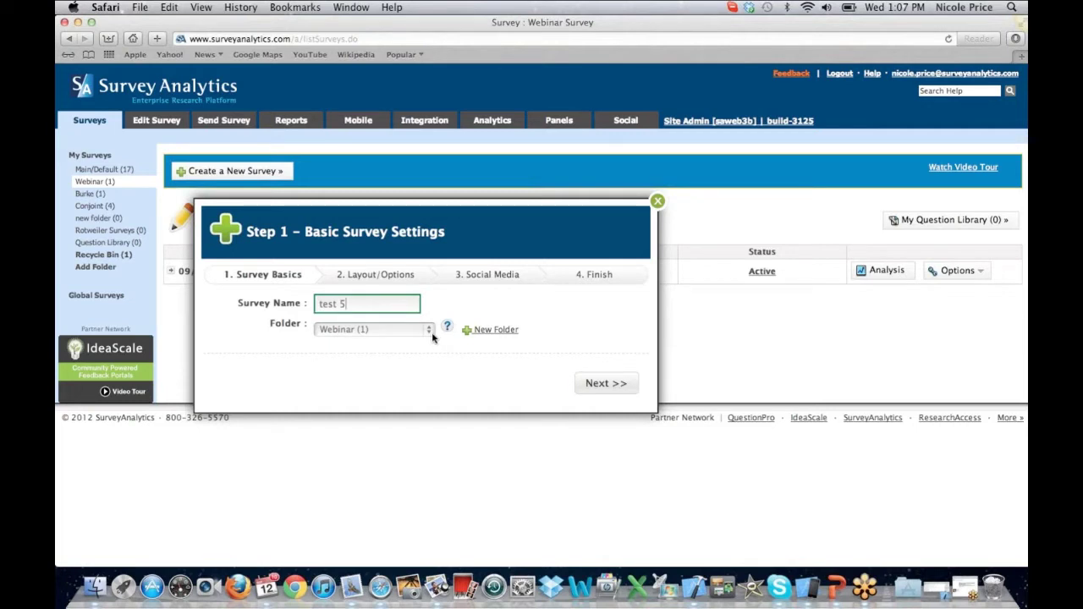
left_click(431, 335)
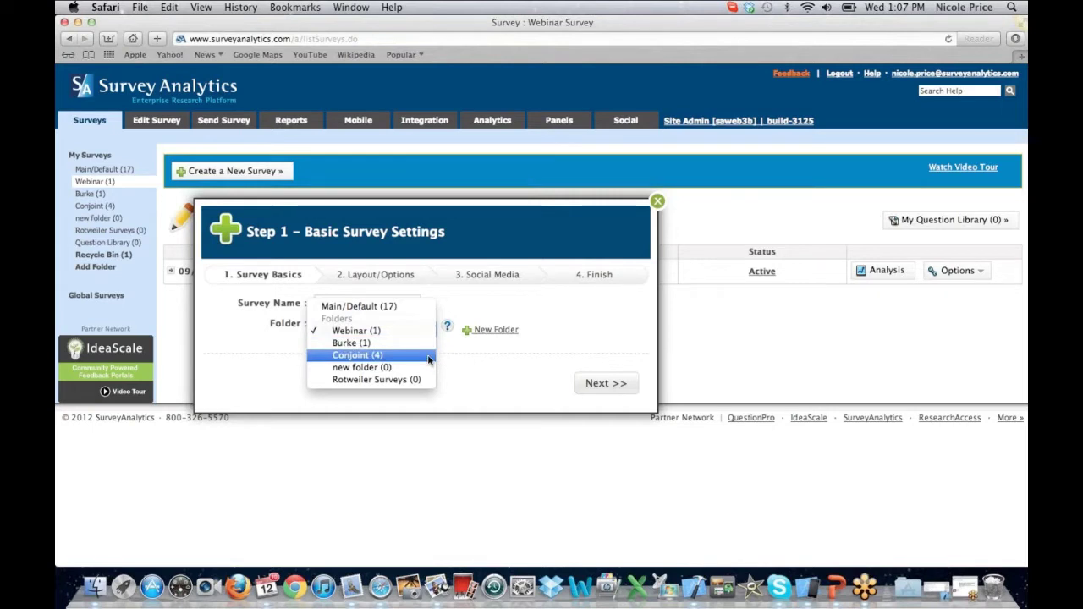
left_click(624, 385)
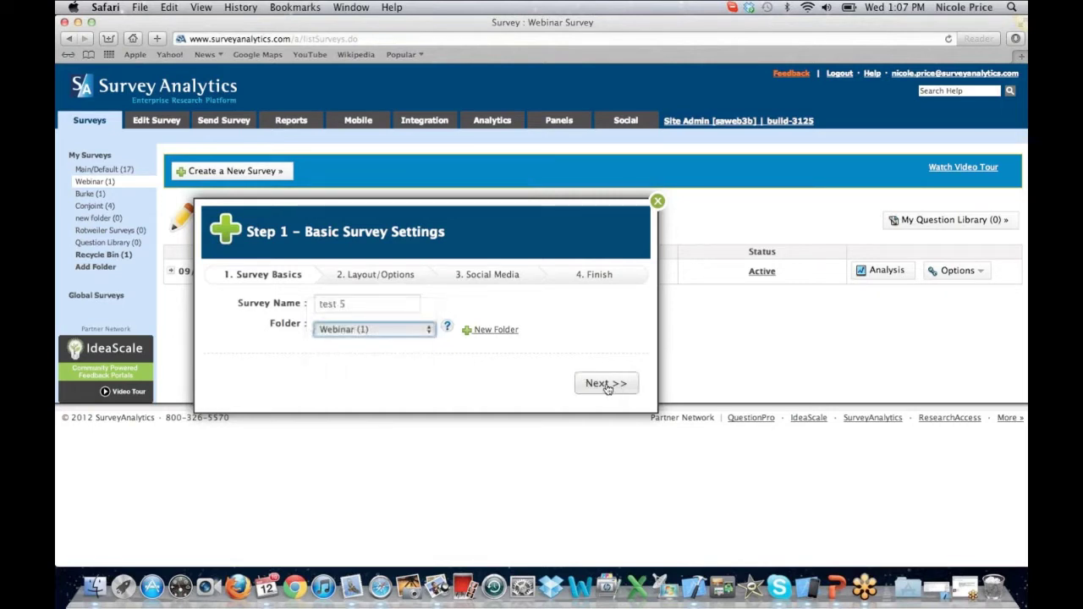
left_click(606, 385)
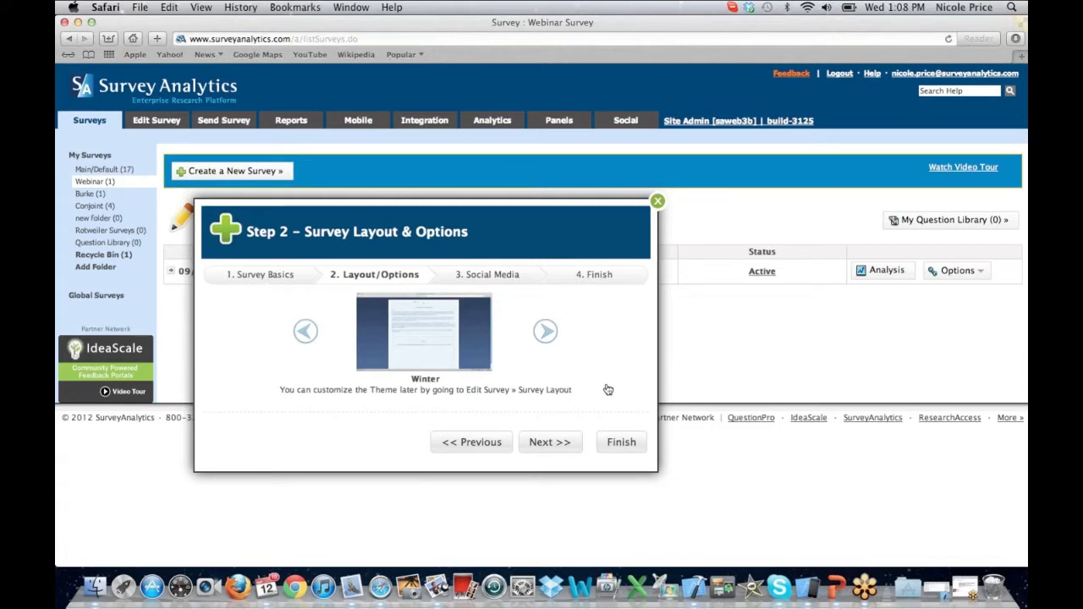
- Browse the layout themes for the new survey and choose Rover
left_click(546, 333)
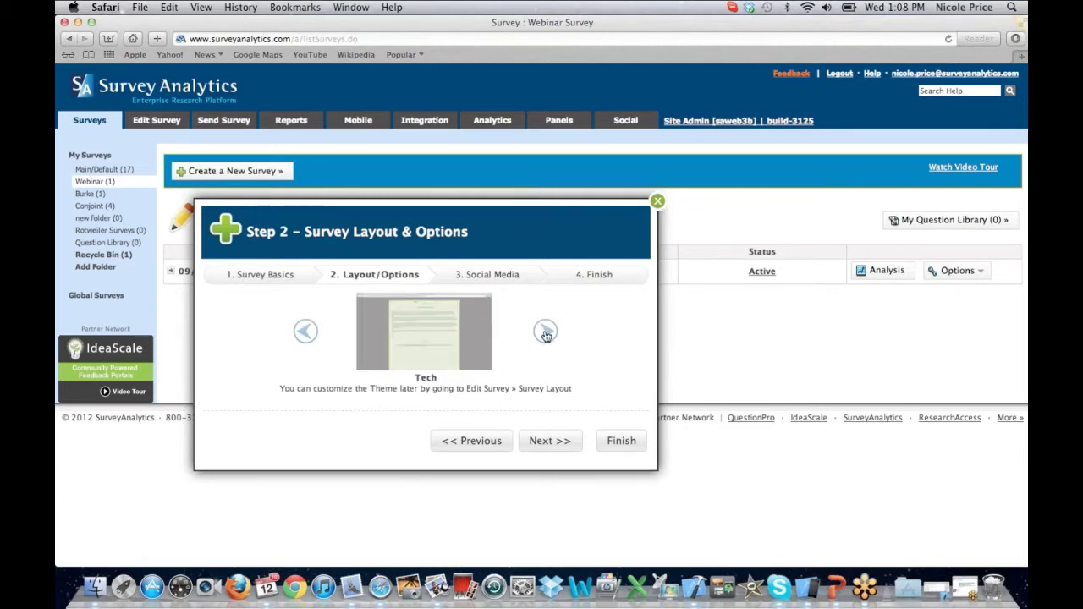
left_click(546, 333)
left_click(546, 333)
left_click(546, 333)
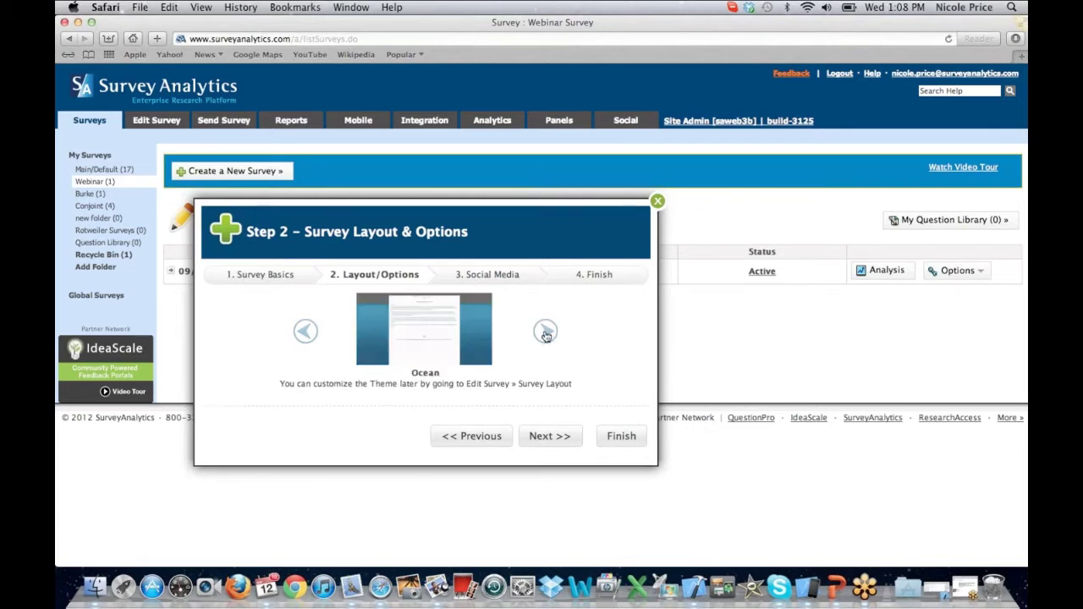
left_click(546, 332)
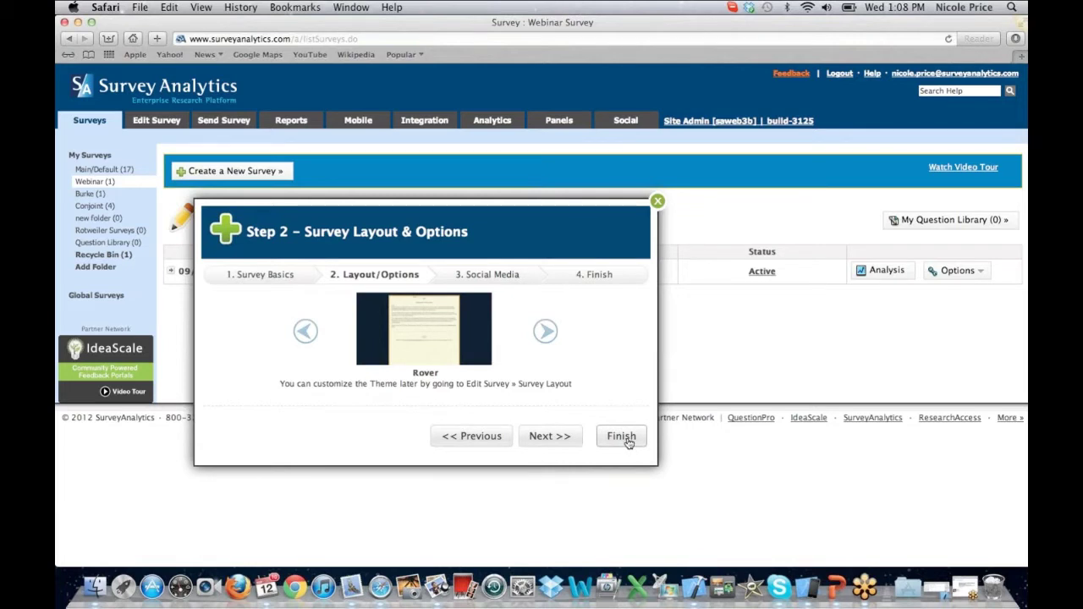
- Tick the Facebook connection option in the social networking settings and finish creating the survey
left_click(551, 434)
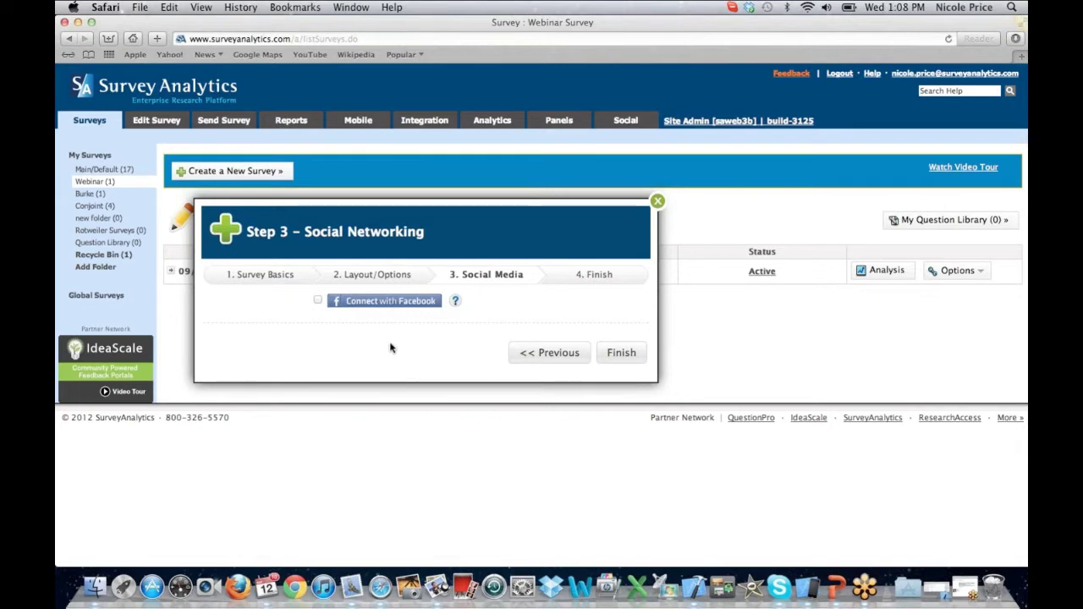
left_click(318, 301)
left_click(624, 353)
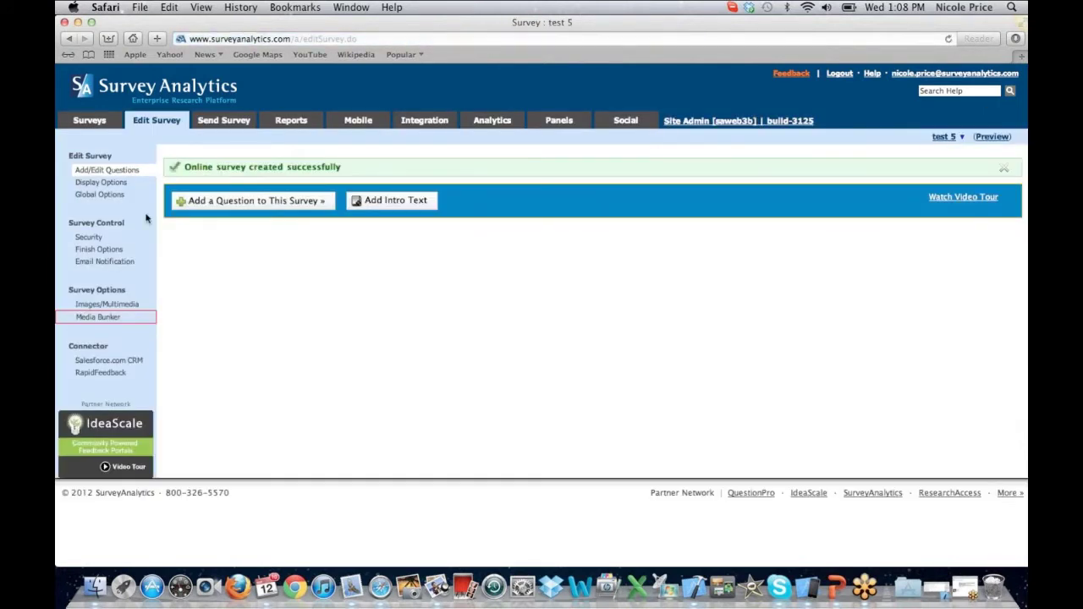
- Return to the survey list, check the options of test 5, and open Webinar Survey for editing
left_click(83, 124)
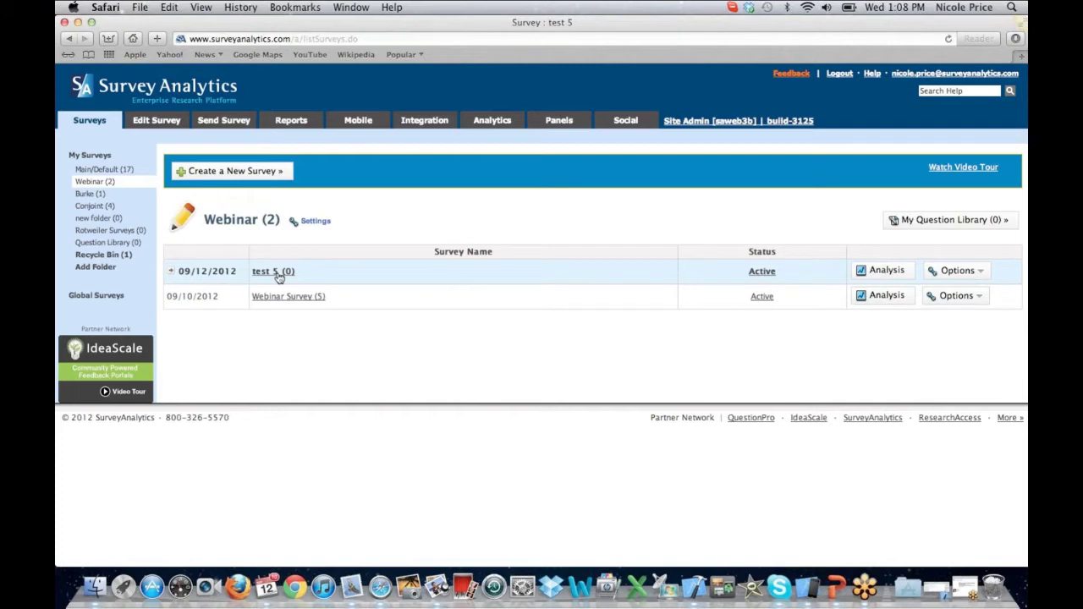
left_click(976, 273)
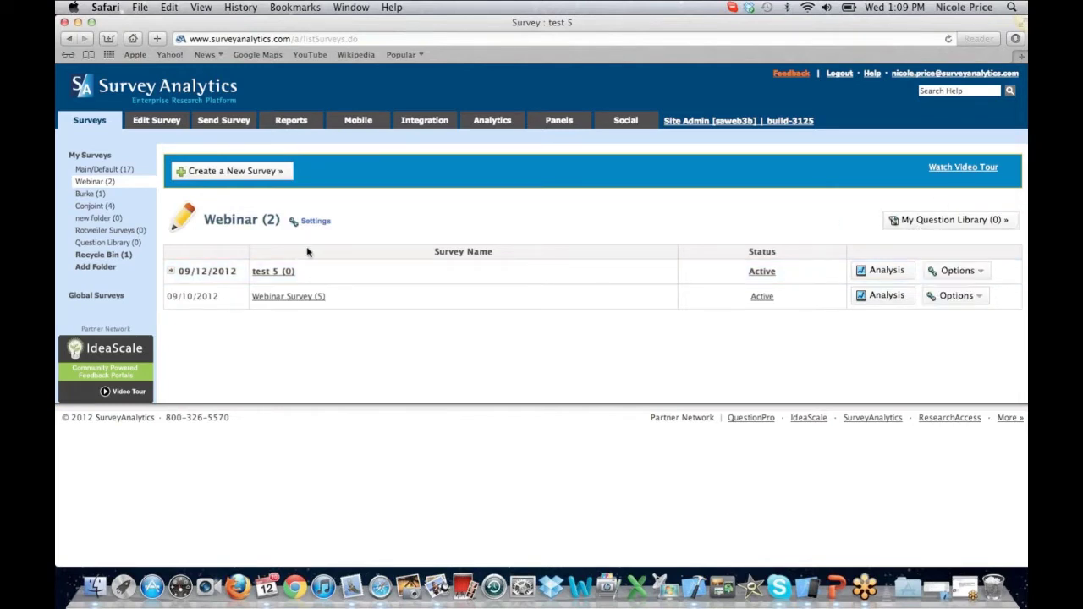
left_click(284, 302)
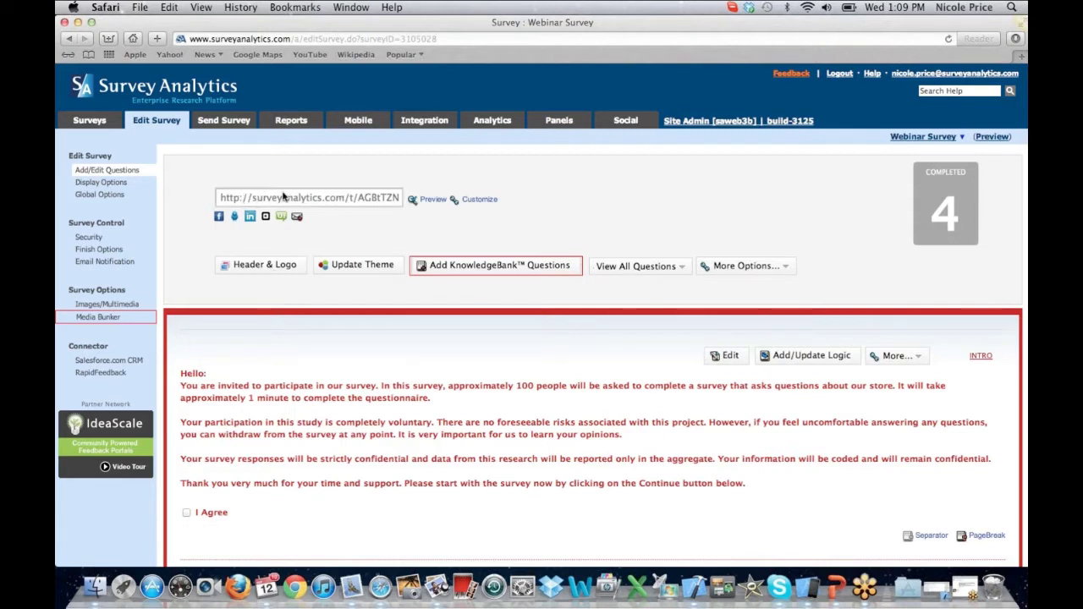
- Customize the Webinar Survey address to webinar.surveyanalytics.com and save it
left_click(478, 201)
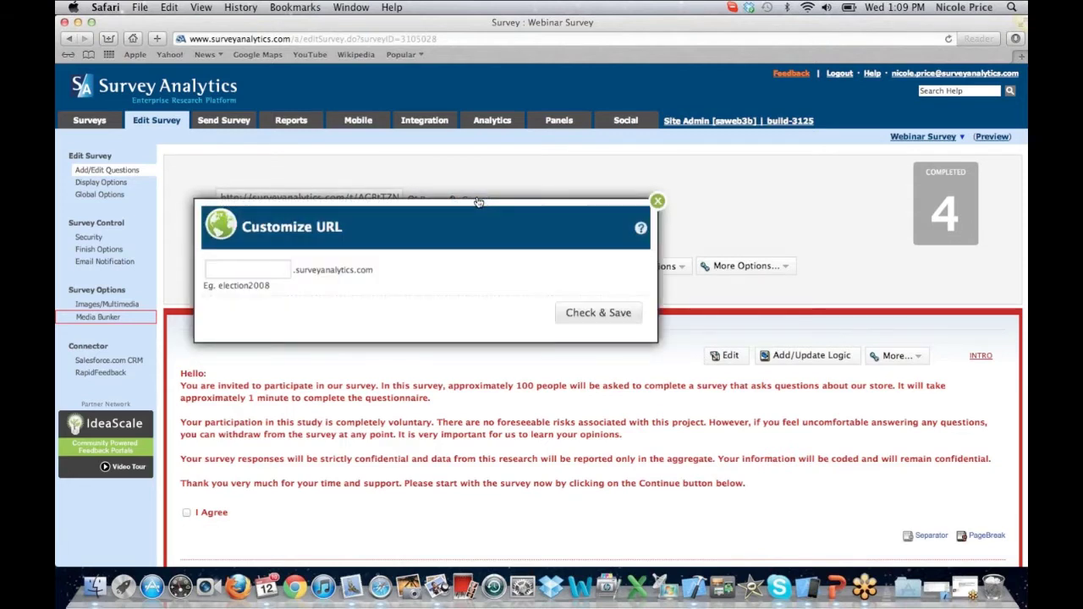
left_click(236, 267)
type("webinar")
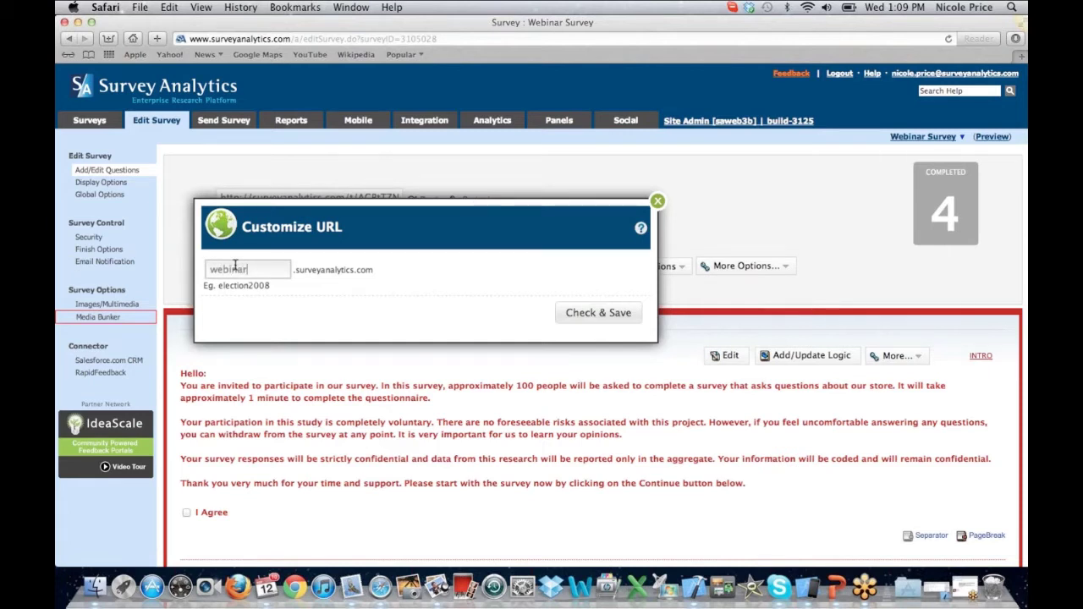
left_click(514, 288)
left_click(580, 313)
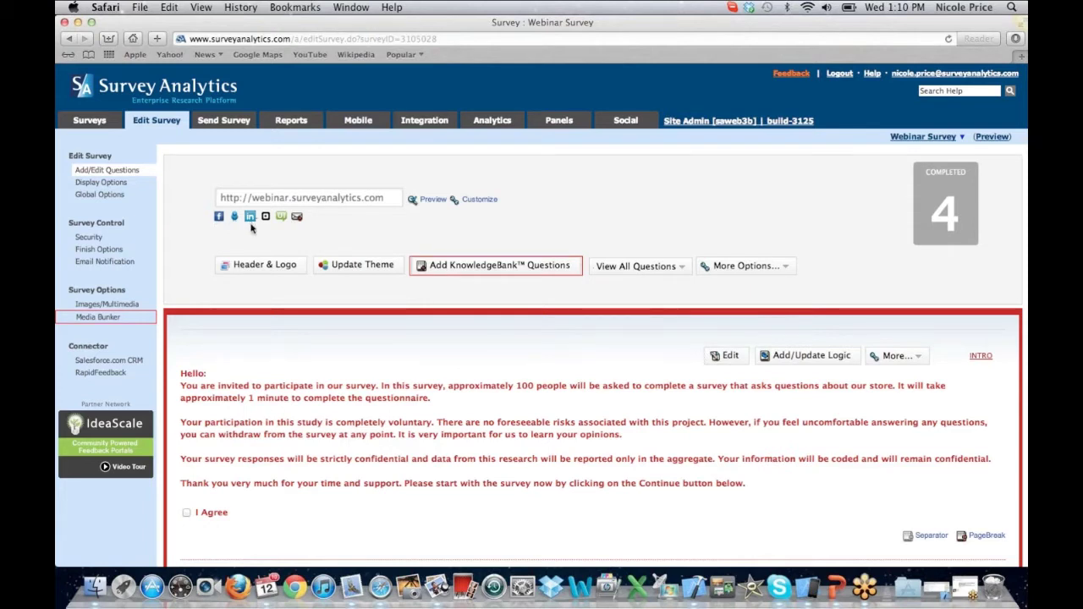
- Save the survey's header and logo settings with sa-logo-blue.png as the logo
left_click(248, 266)
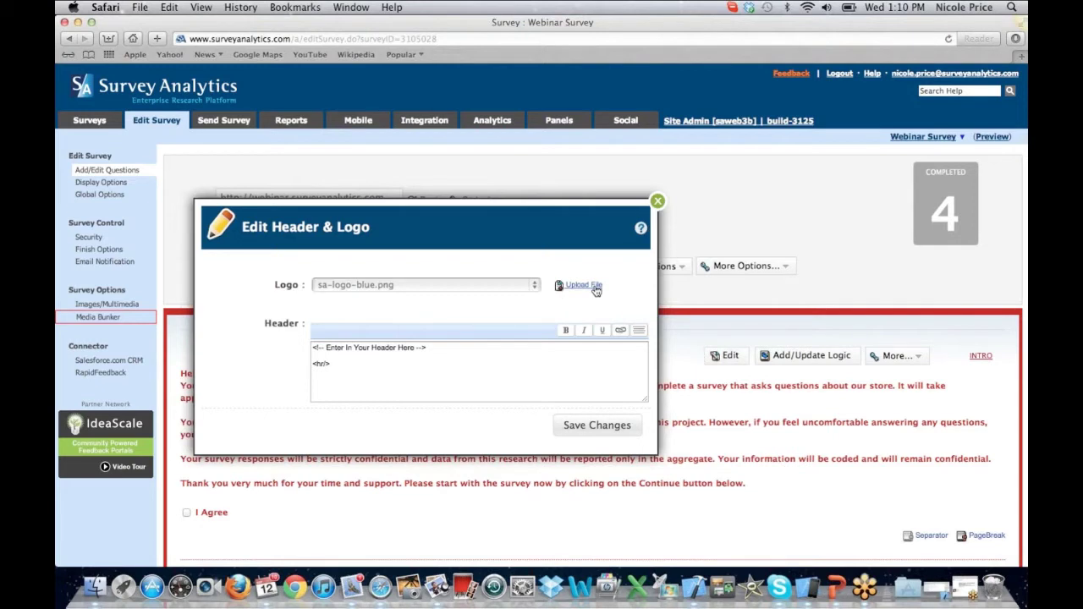
left_click(584, 427)
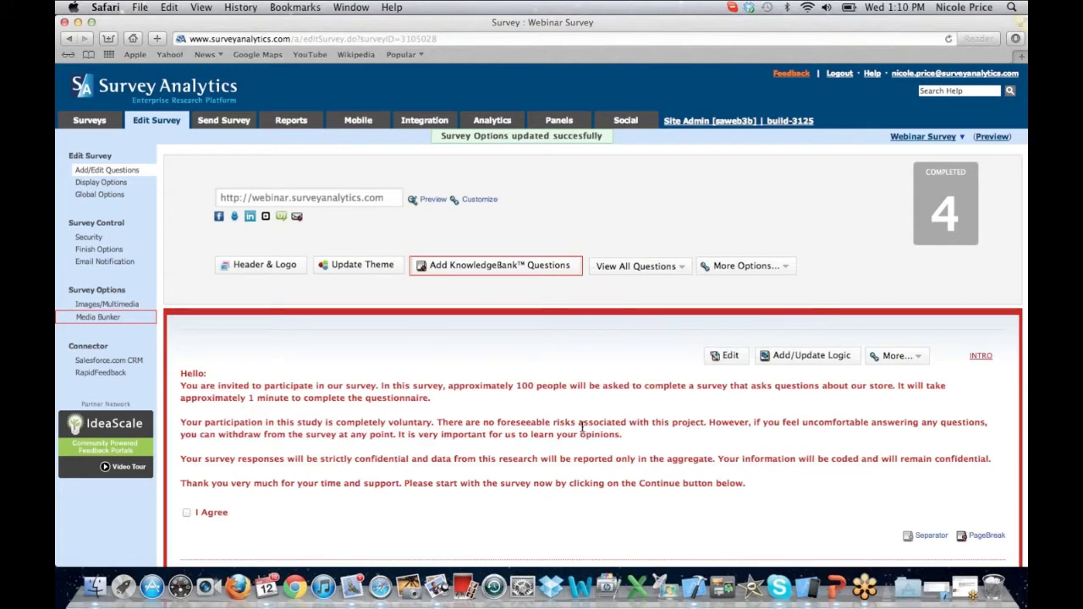
- Change the survey theme to Ocean and save the change
left_click(363, 269)
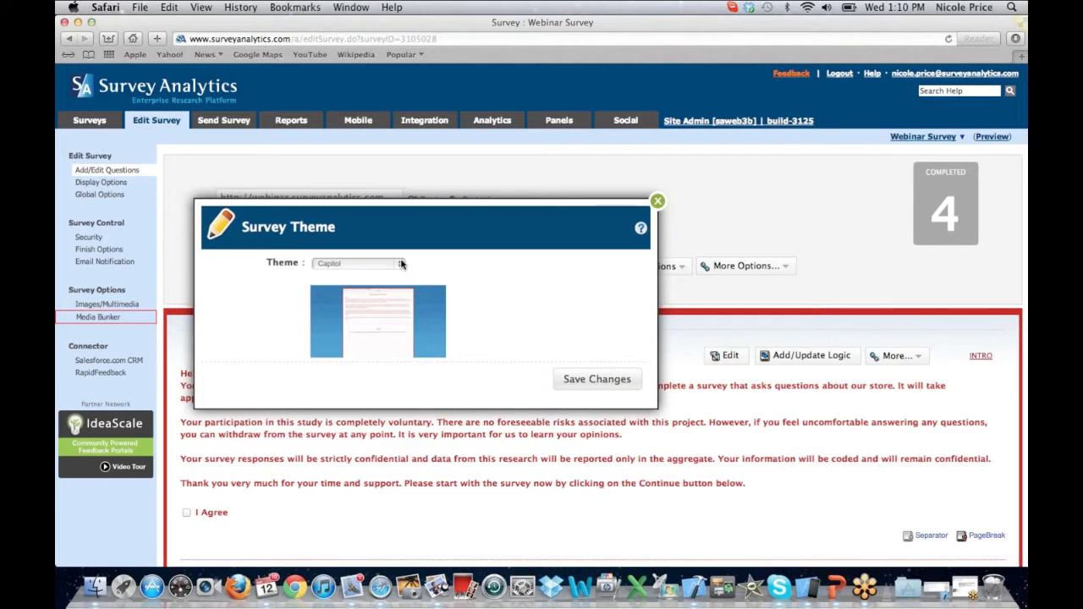
left_click(401, 264)
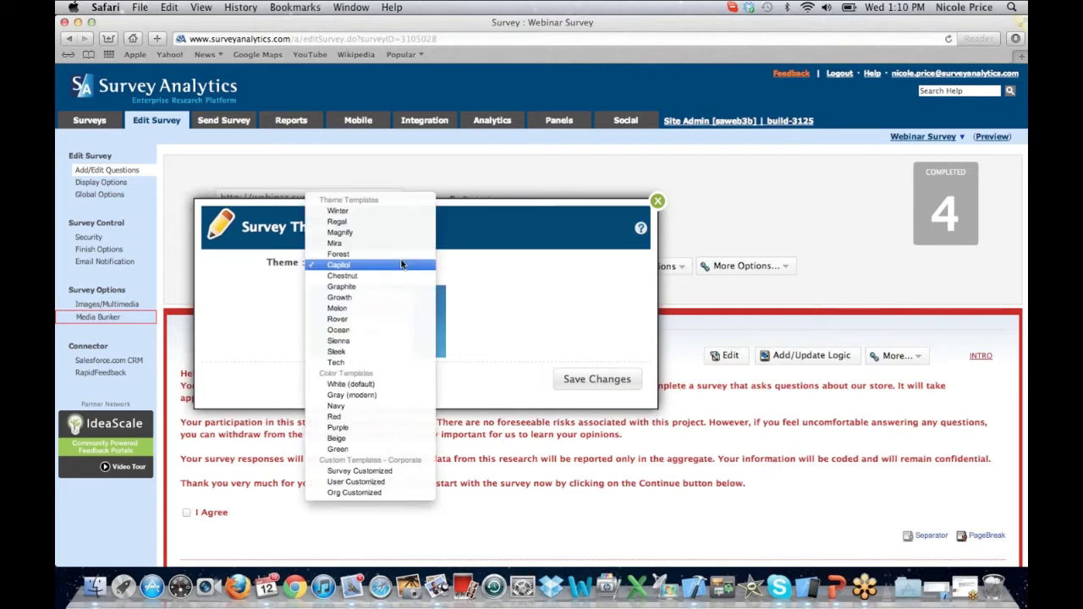
left_click(383, 331)
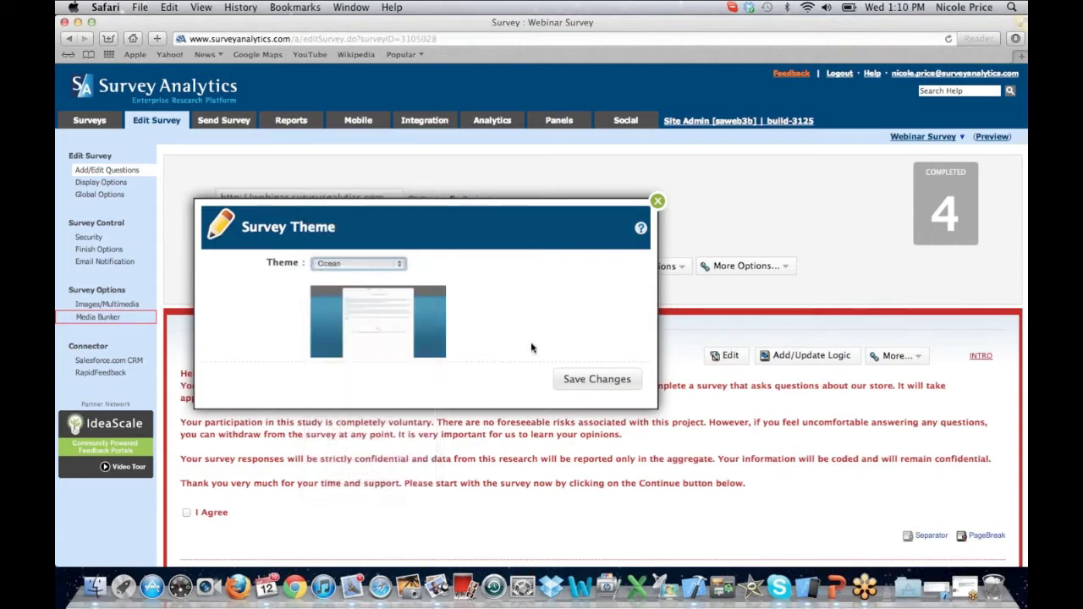
left_click(576, 377)
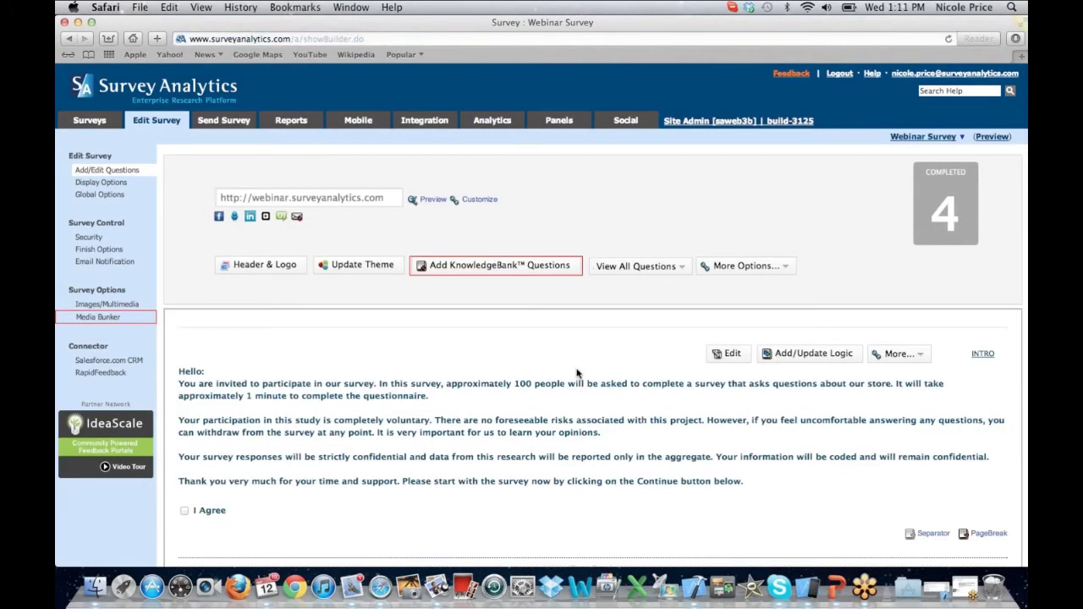
- Check the question view choices and the survey's additional options, such as print, export formats and usability review
left_click(679, 267)
scroll(800, 212, "down", 1)
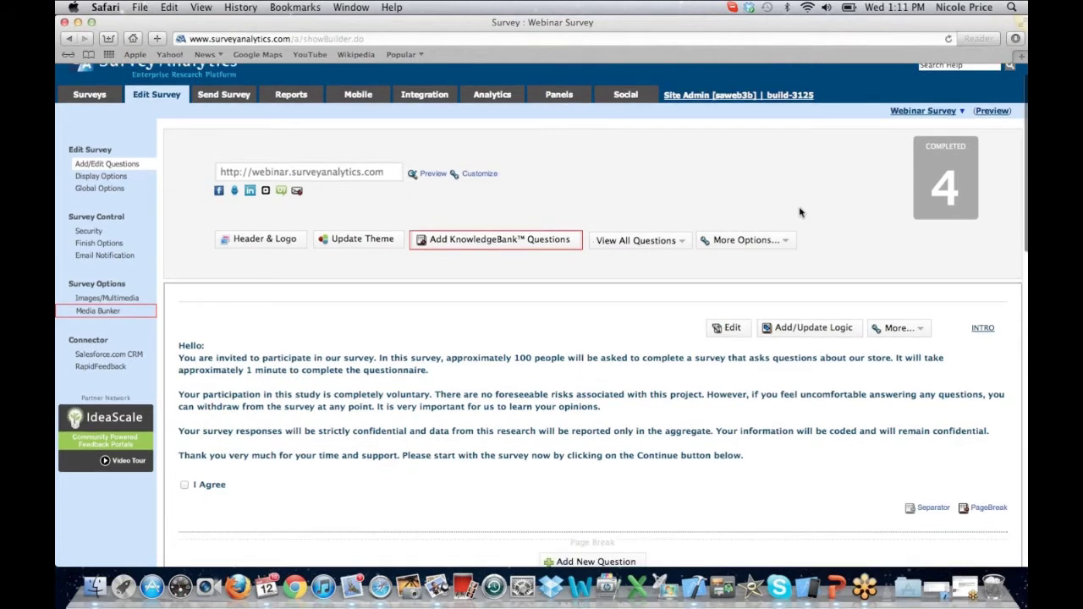
left_click(788, 237)
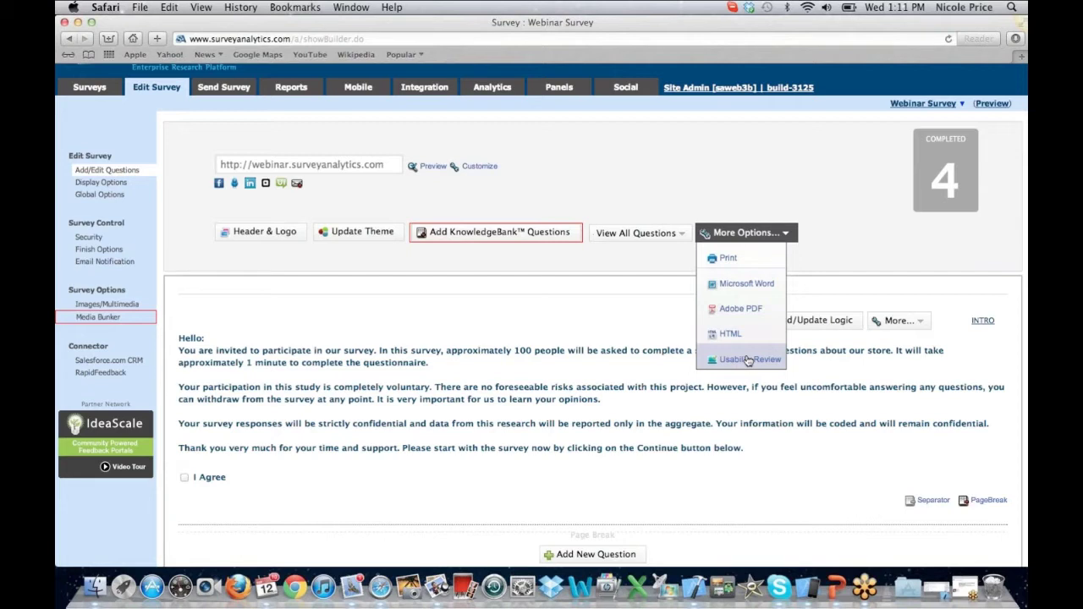
left_click(652, 339)
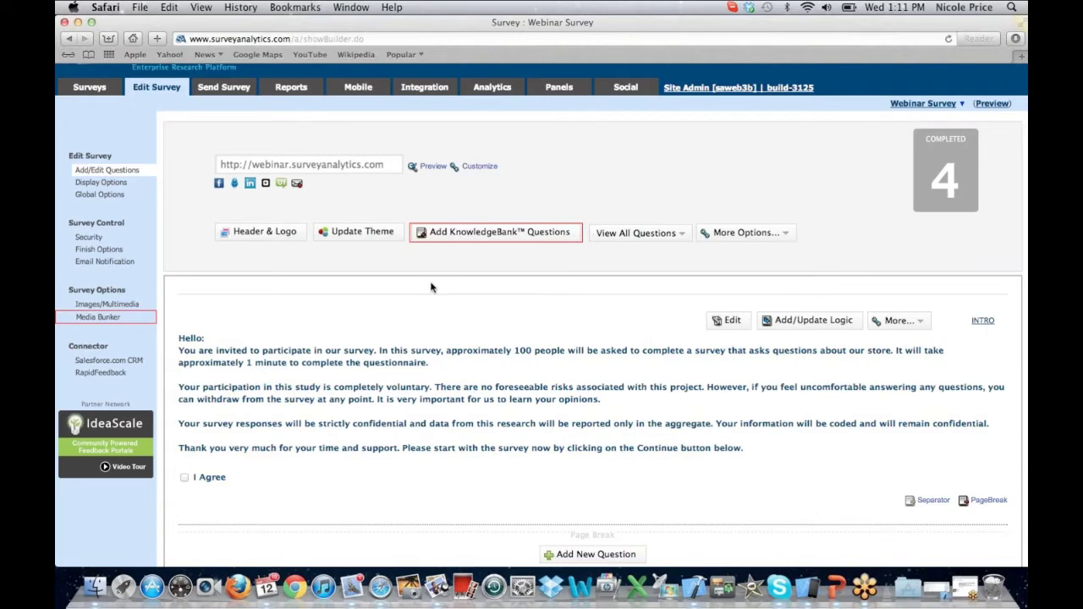
- Add the closing line "Kind regards!" to the intro text, turn off its Terms / Acceptance CheckBox, and save the changes
scroll(431, 288, "down", 1)
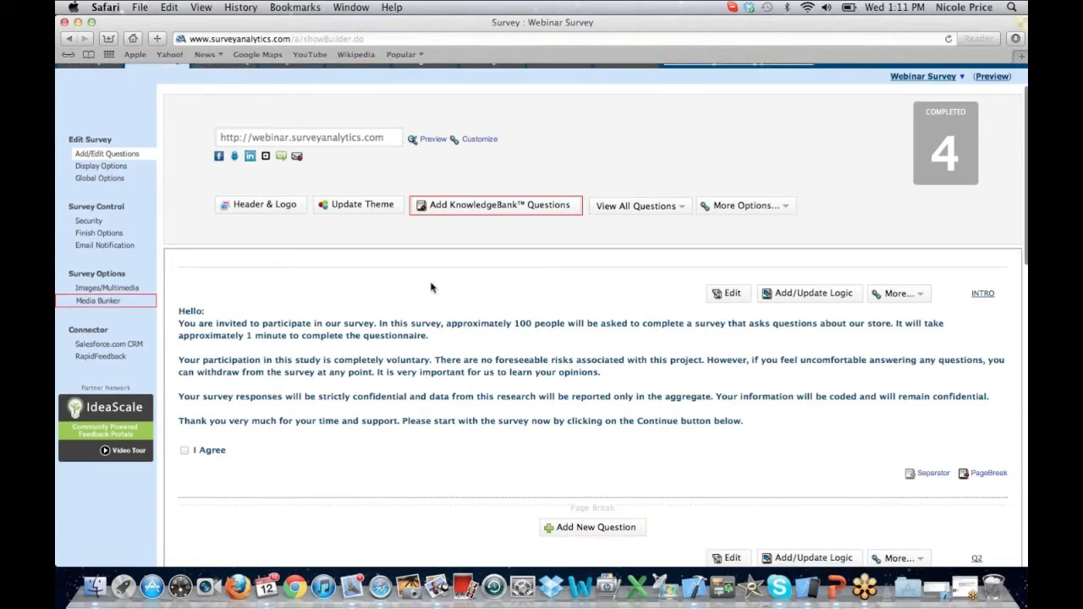
scroll(431, 288, "down", 2)
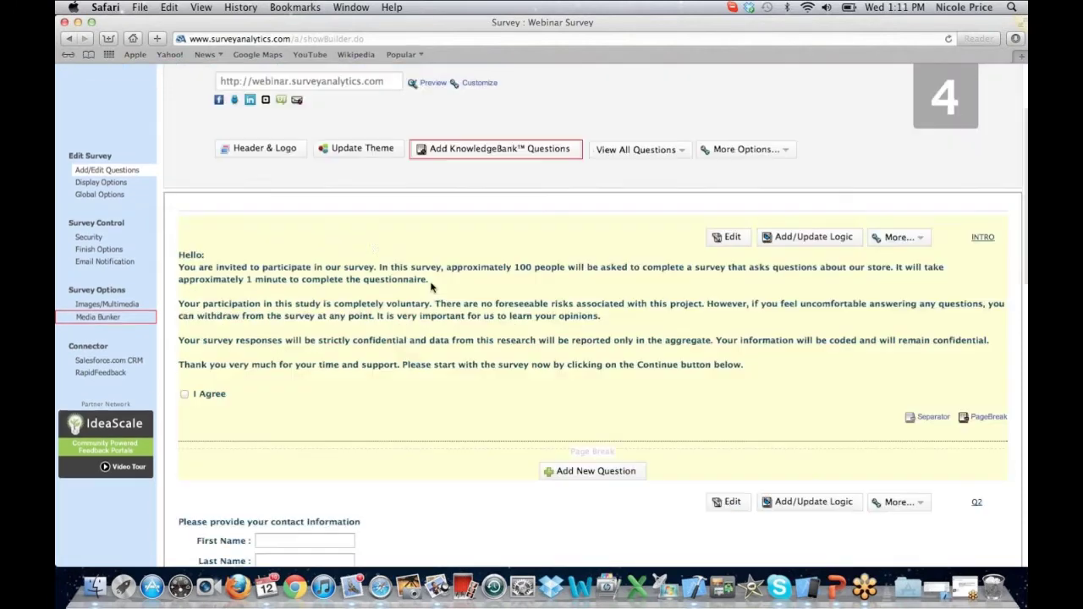
left_click(730, 244)
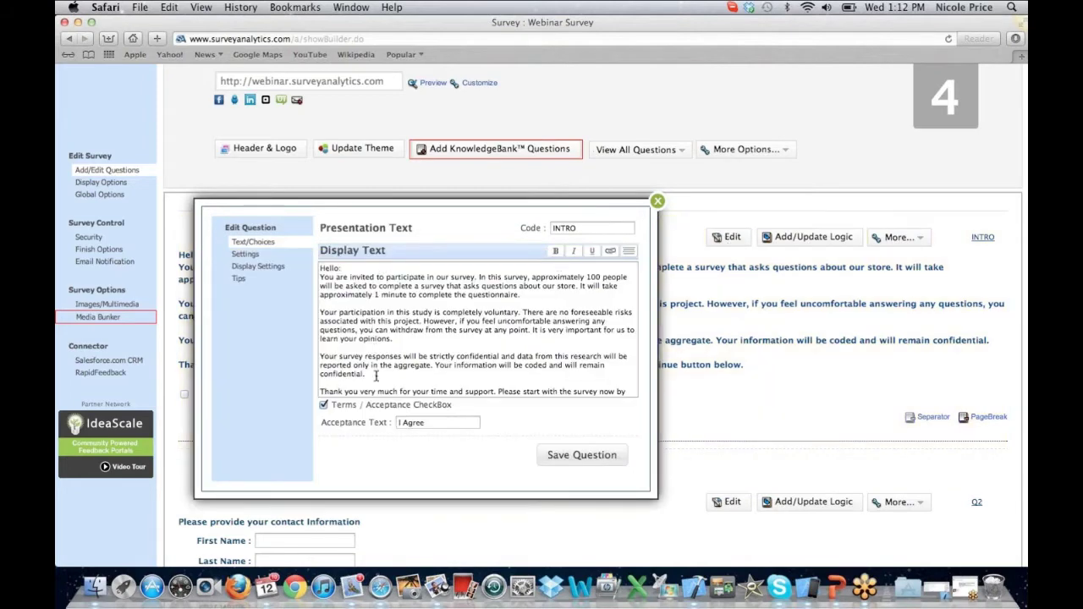
scroll(376, 376, "down", 4)
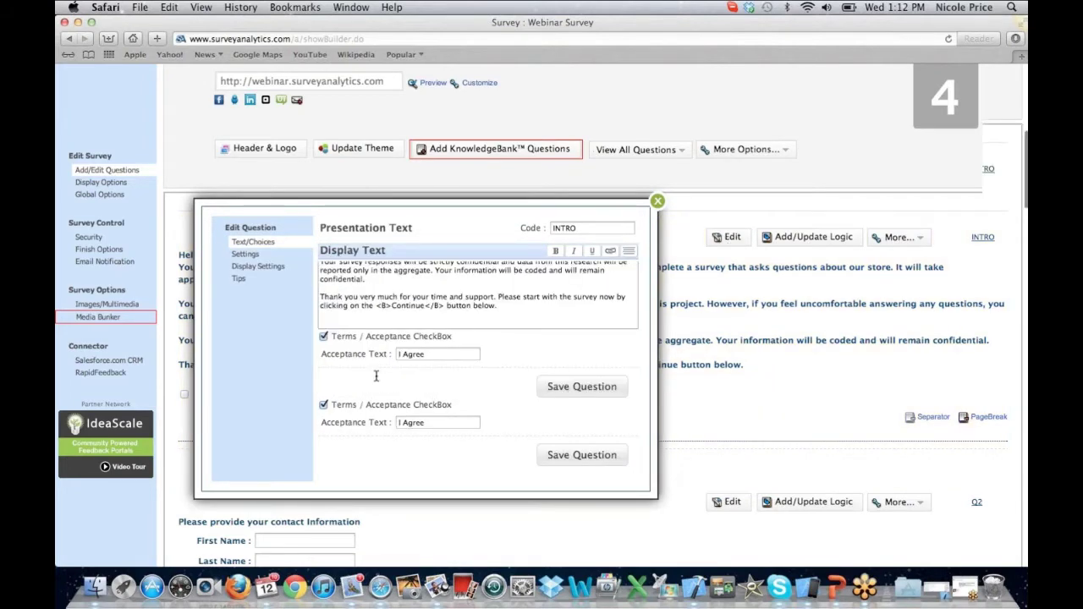
scroll(376, 376, "down", 3)
type("Kind regards!")
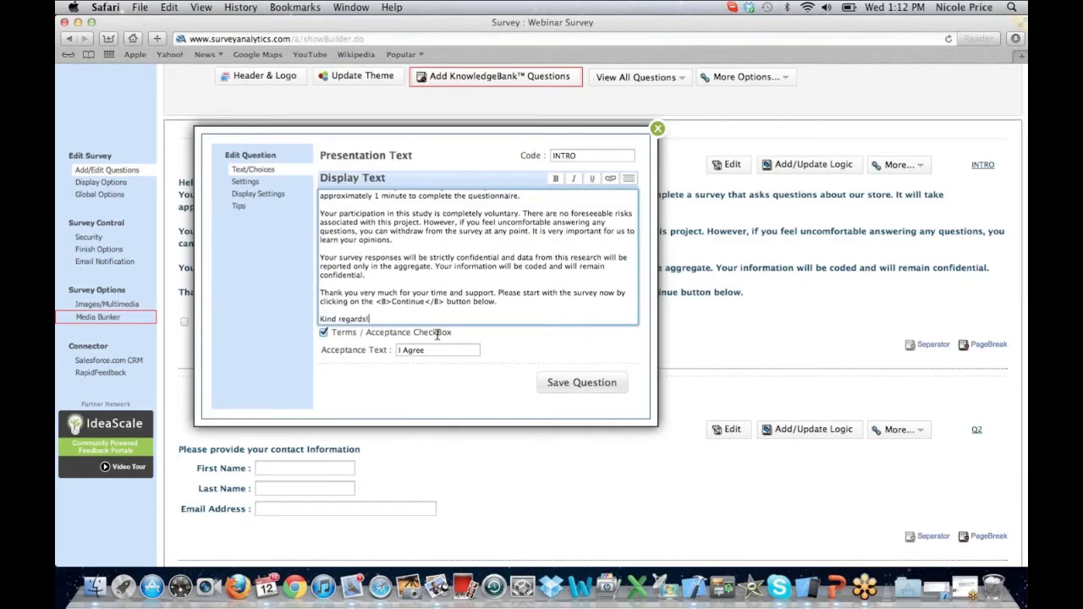
left_click(323, 333)
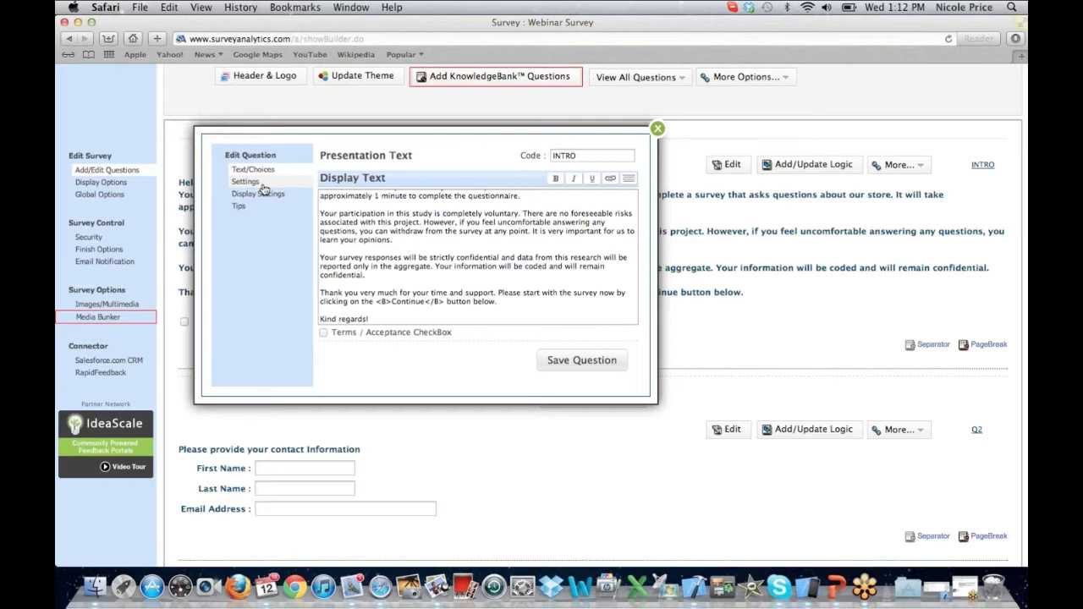
left_click(245, 181)
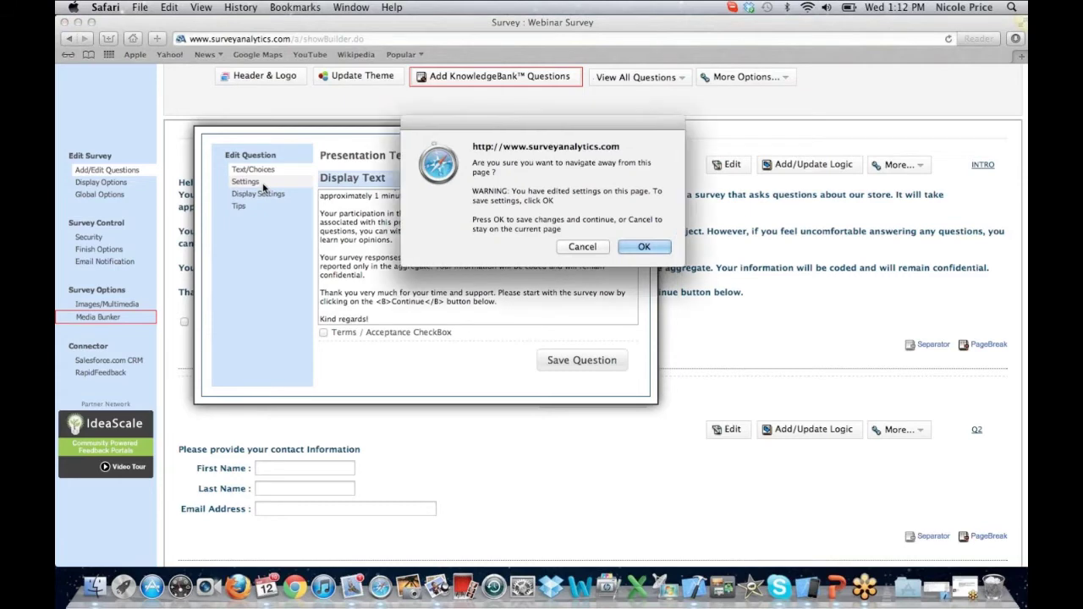
left_click(630, 250)
- Examine the intro question's text type choices, display settings and tips, and close its editor without changing them
scroll(630, 251, "down", 3)
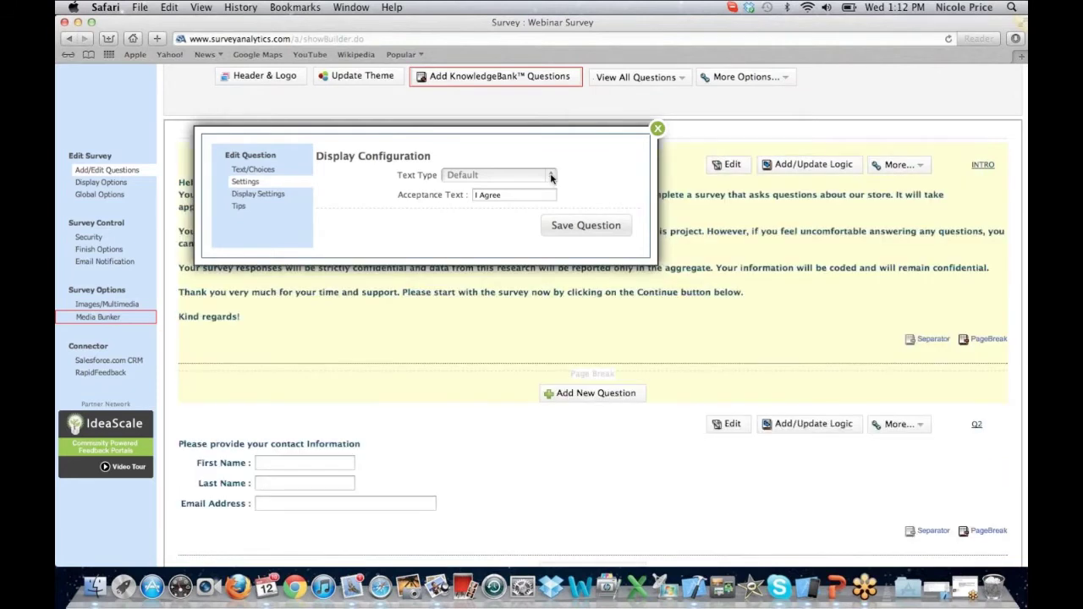
left_click(551, 176)
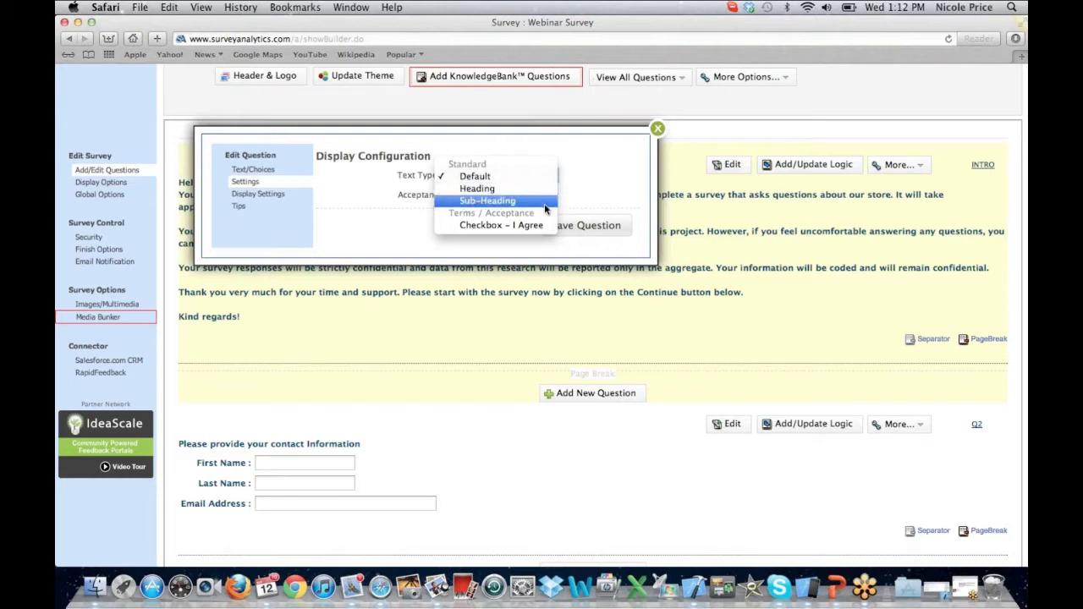
left_click(595, 185)
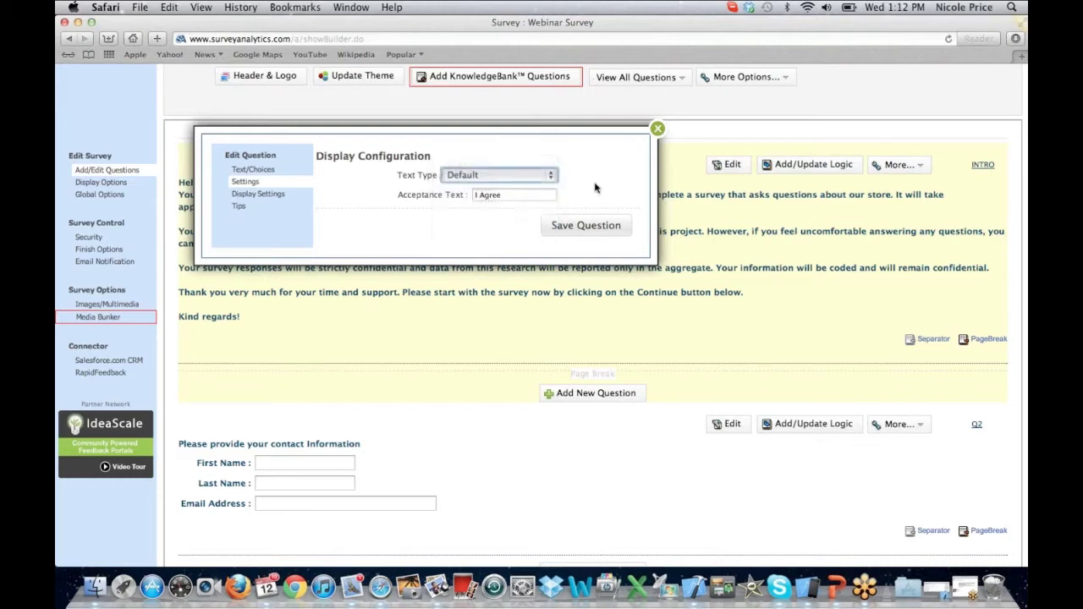
left_click(295, 199)
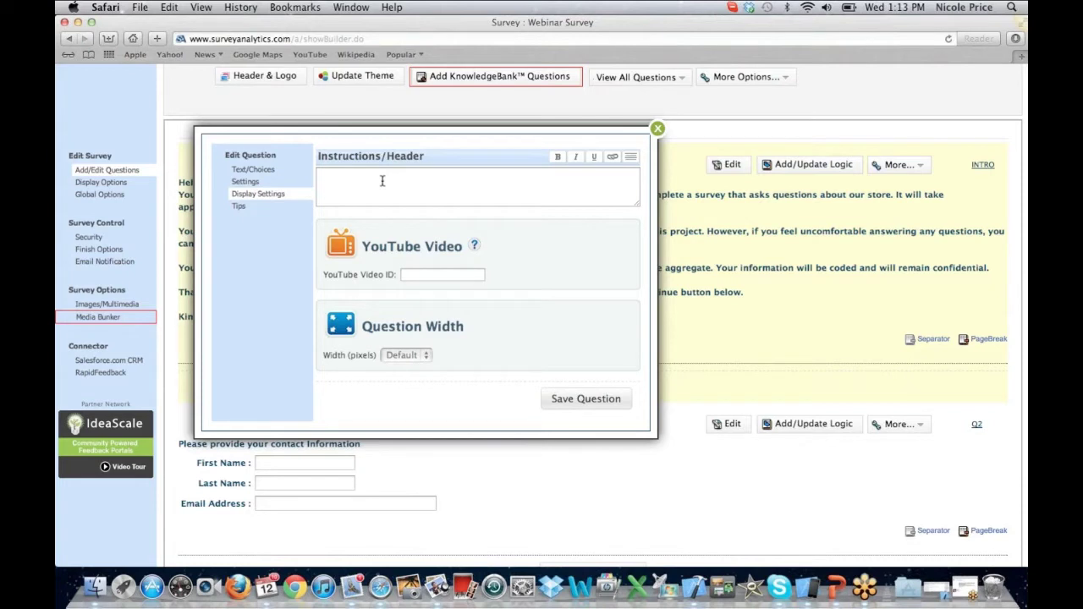
left_click(277, 208)
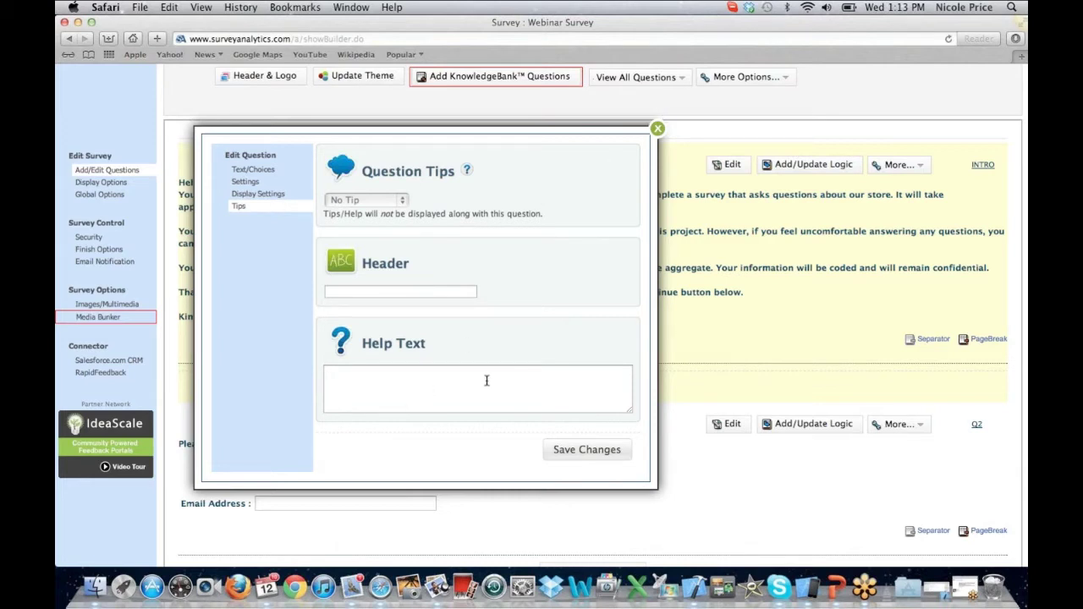
left_click(659, 131)
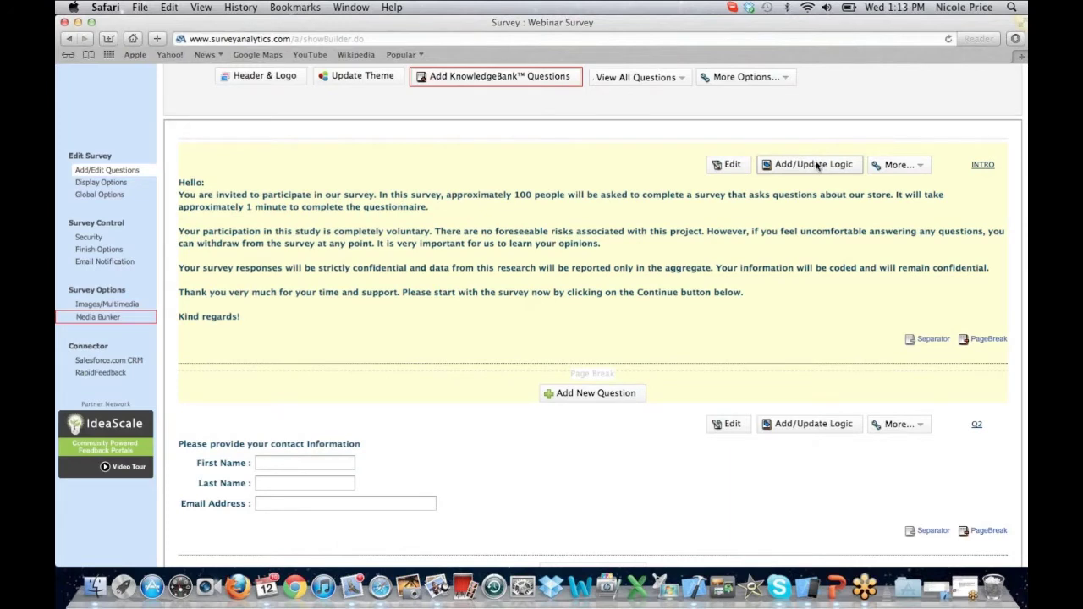
- Review the logic types offered for the intro question and preview how the intro appears to respondents
left_click(817, 165)
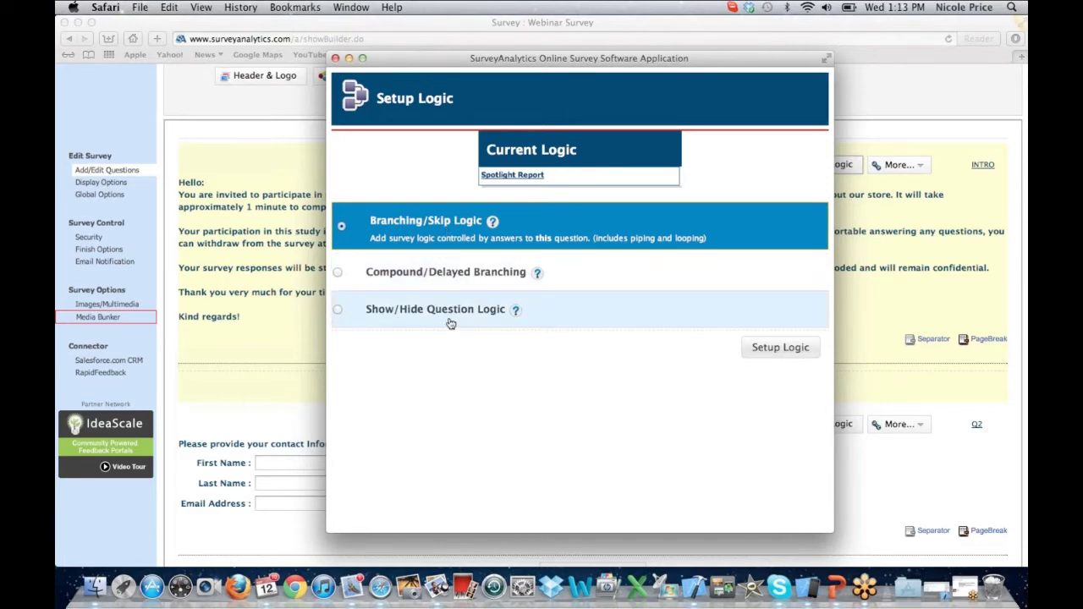
left_click(335, 59)
left_click(921, 165)
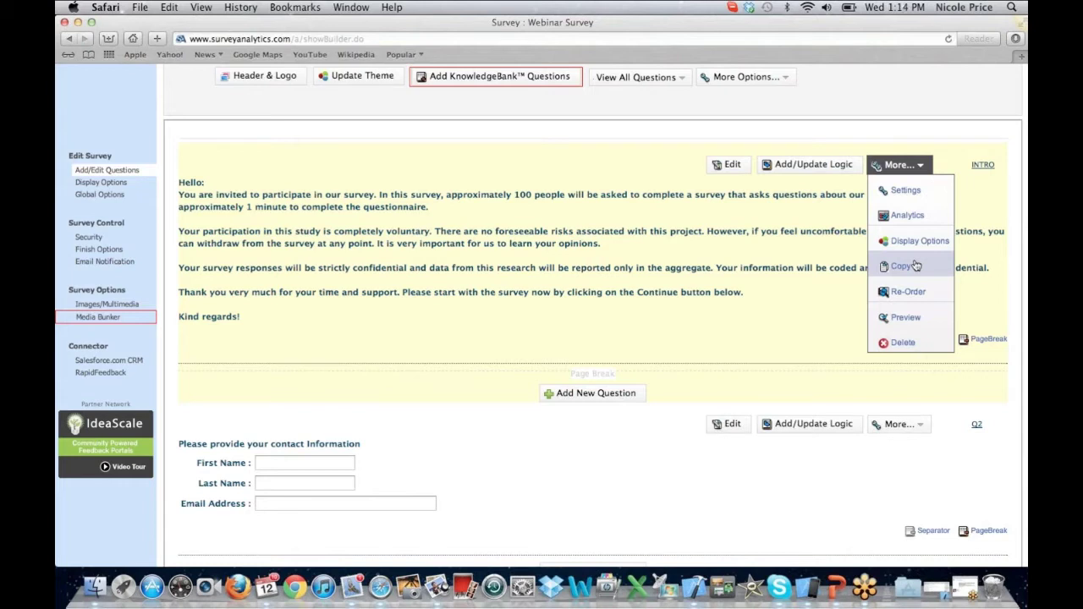
left_click(914, 319)
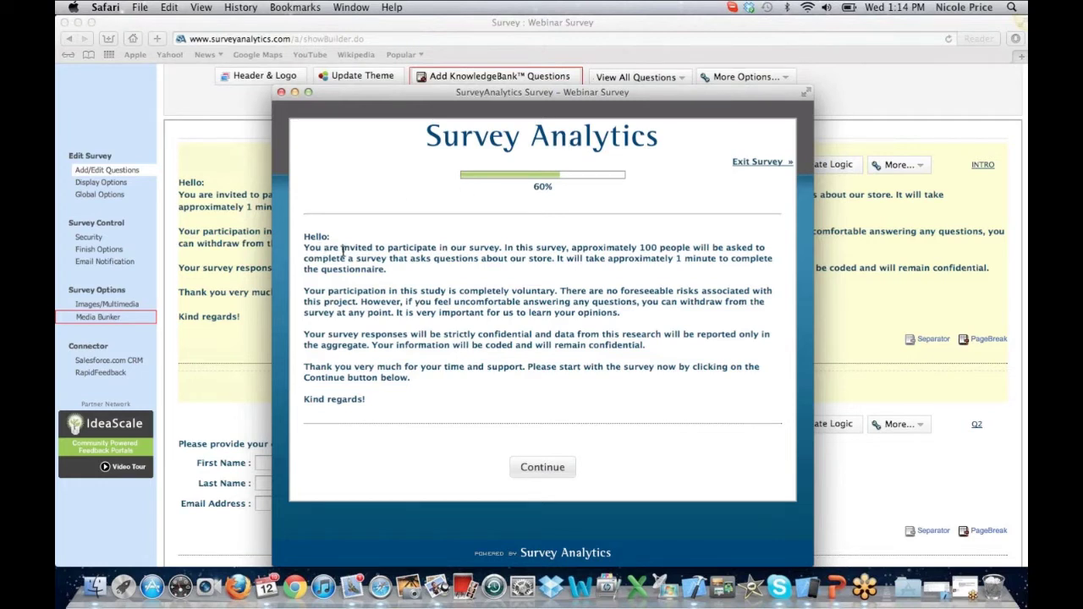
left_click(281, 92)
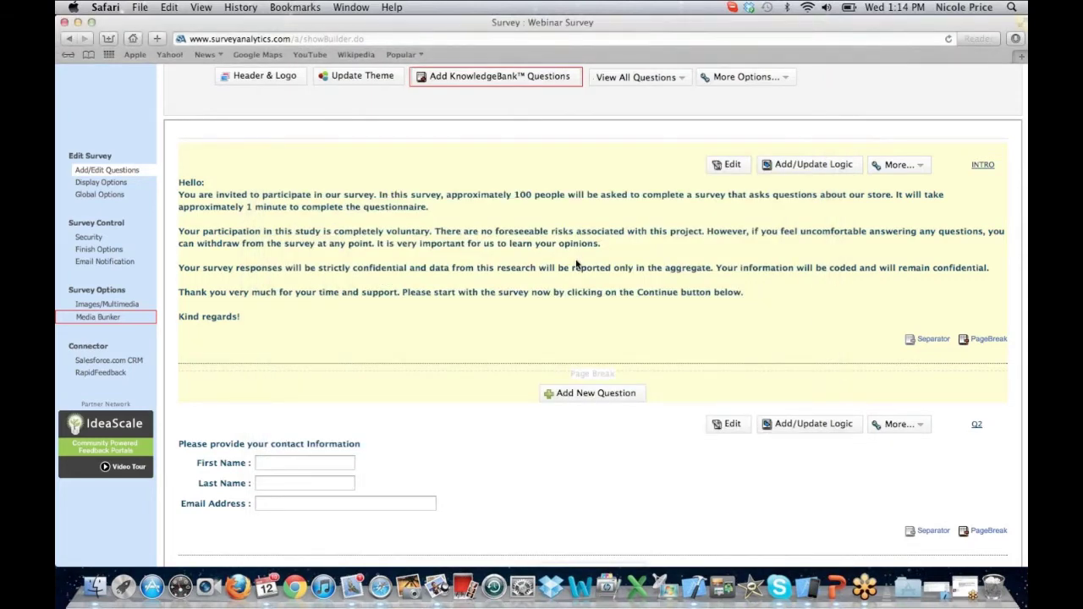
- Start adding a new question directly after the intro text, before the contact information question
scroll(577, 265, "down", 1)
scroll(576, 265, "down", 3)
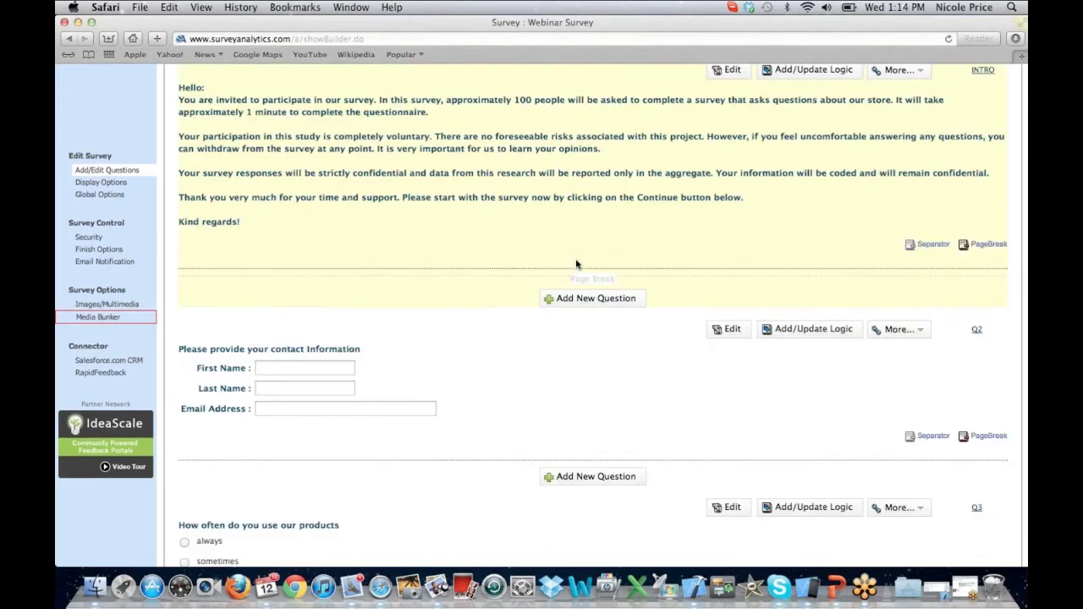
scroll(576, 265, "down", 1)
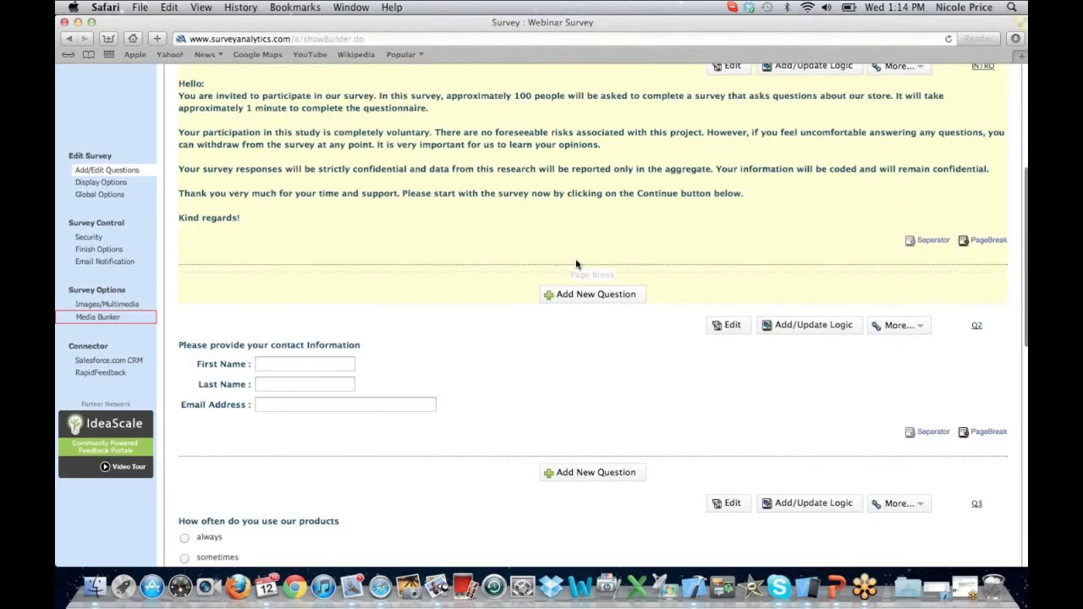
scroll(576, 265, "down", 1)
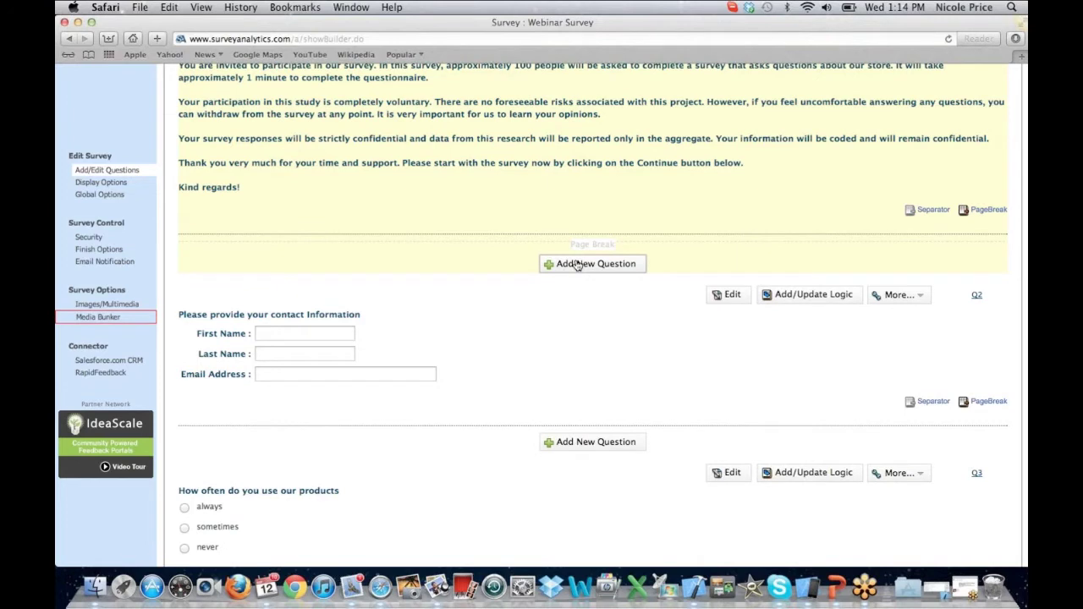
left_click(558, 269)
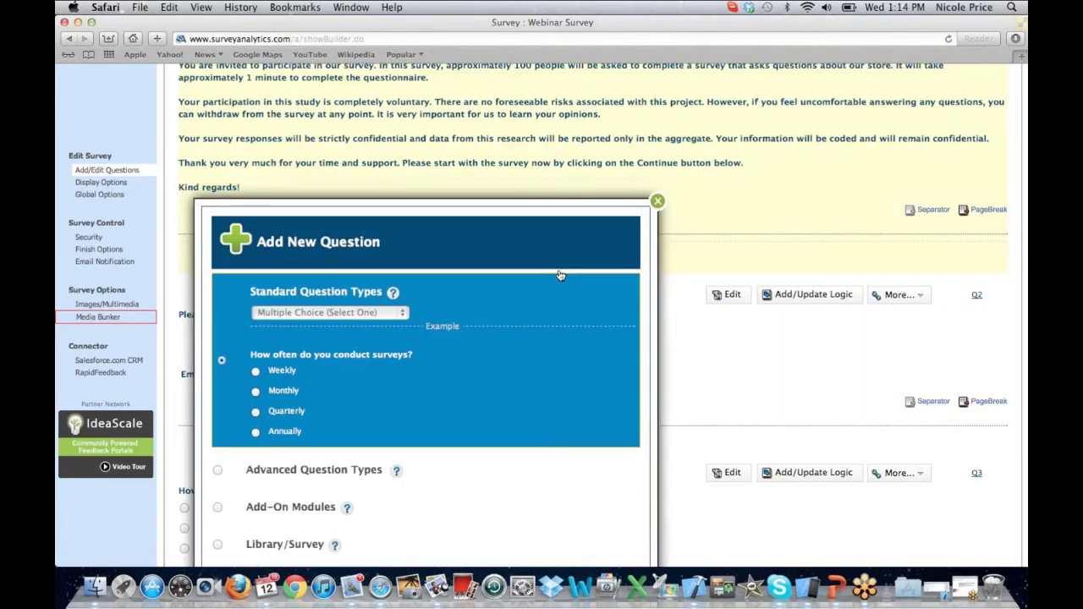
scroll(560, 275, "down", 1)
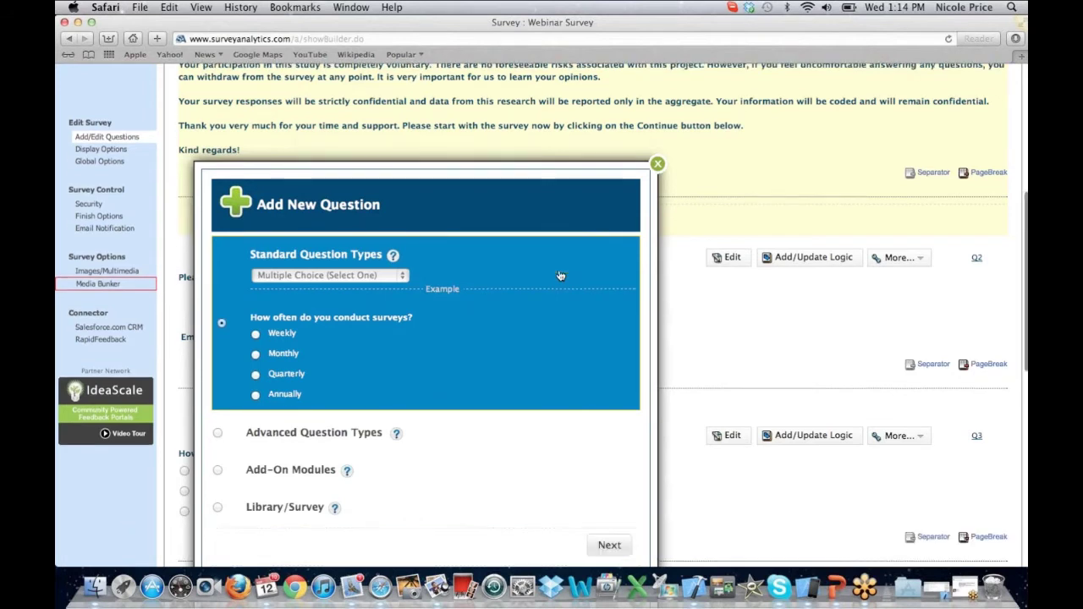
scroll(560, 275, "down", 3)
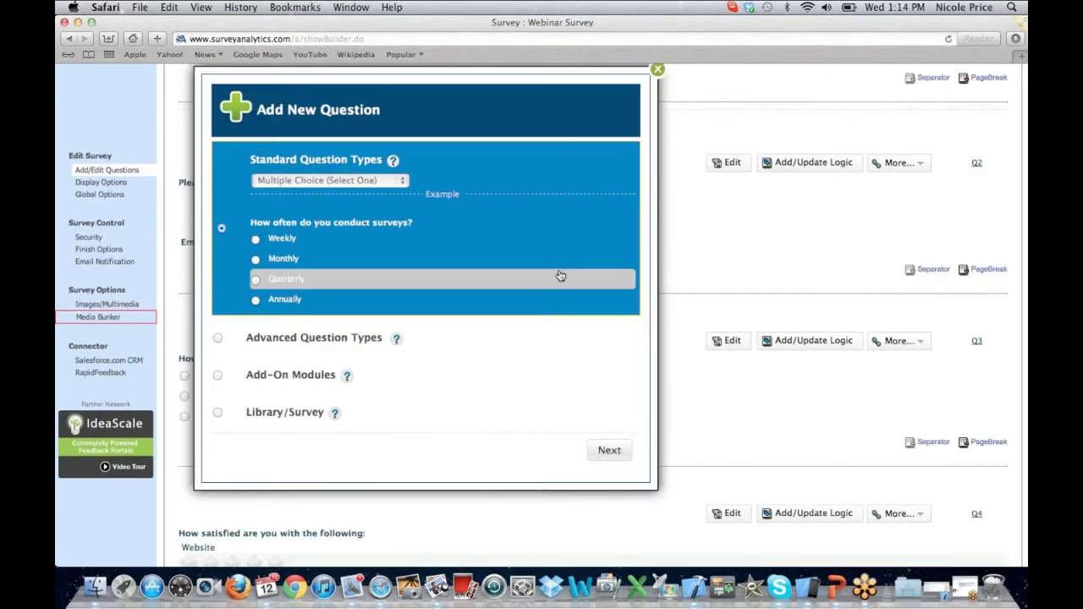
- Preview the standard question type examples for Multi-Point Scales, Date / Time and Contact Information in the new question dialog
left_click(402, 182)
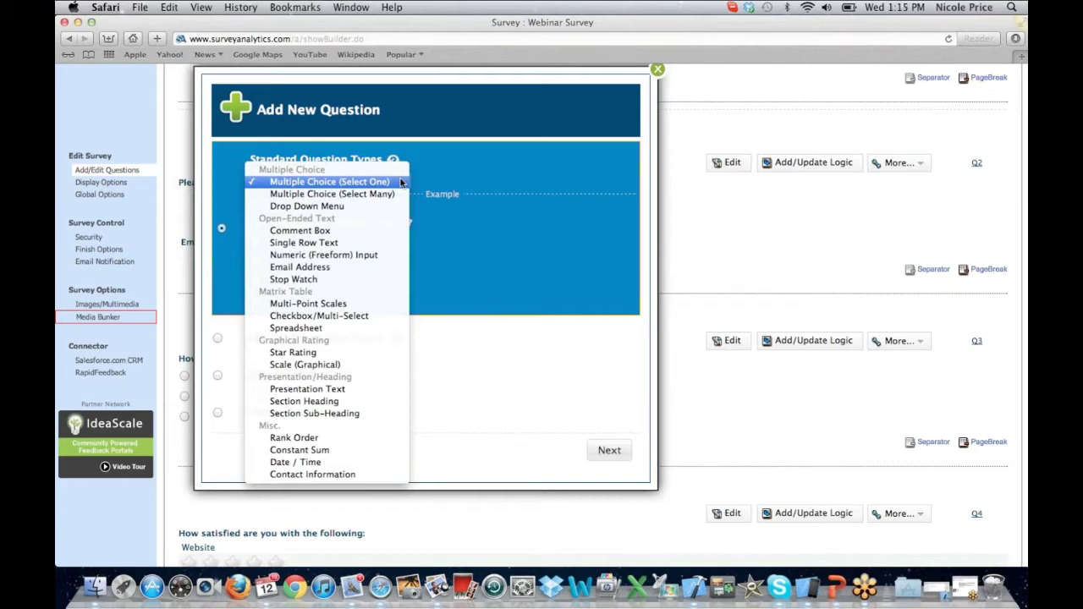
left_click(376, 304)
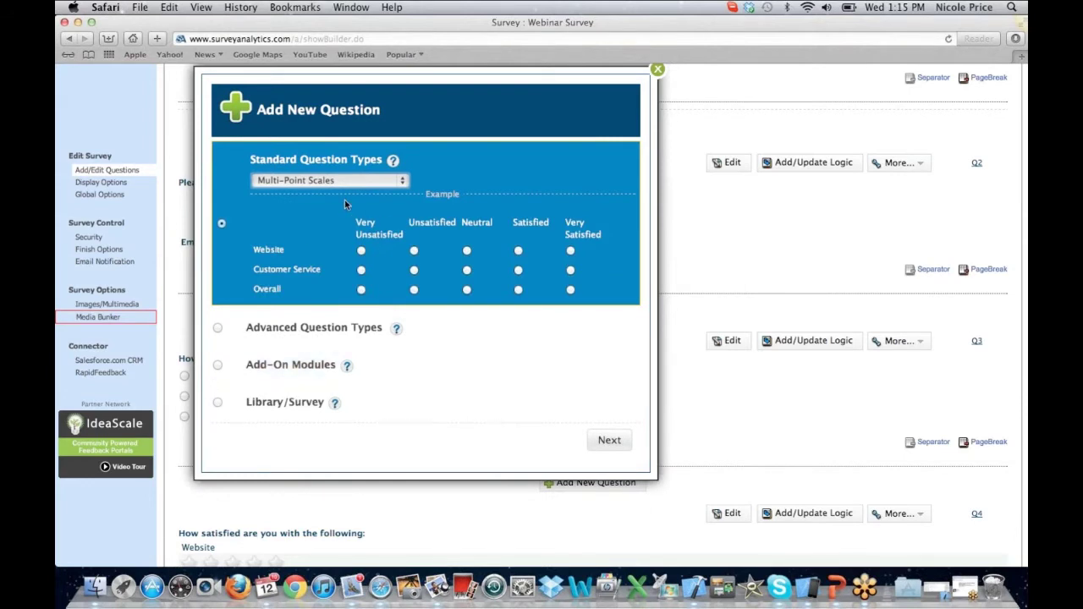
left_click(402, 184)
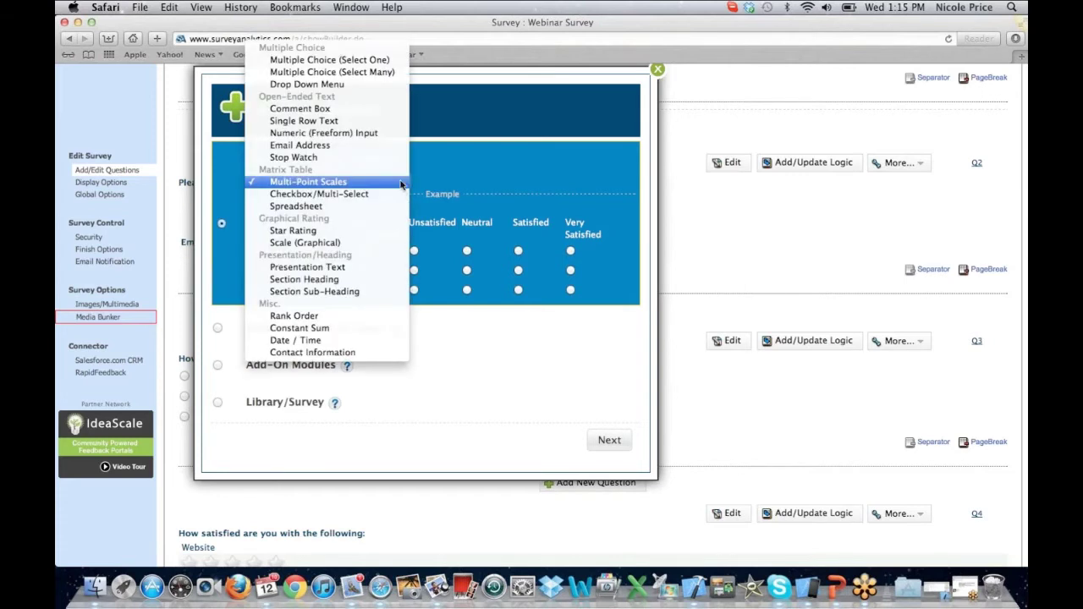
left_click(383, 340)
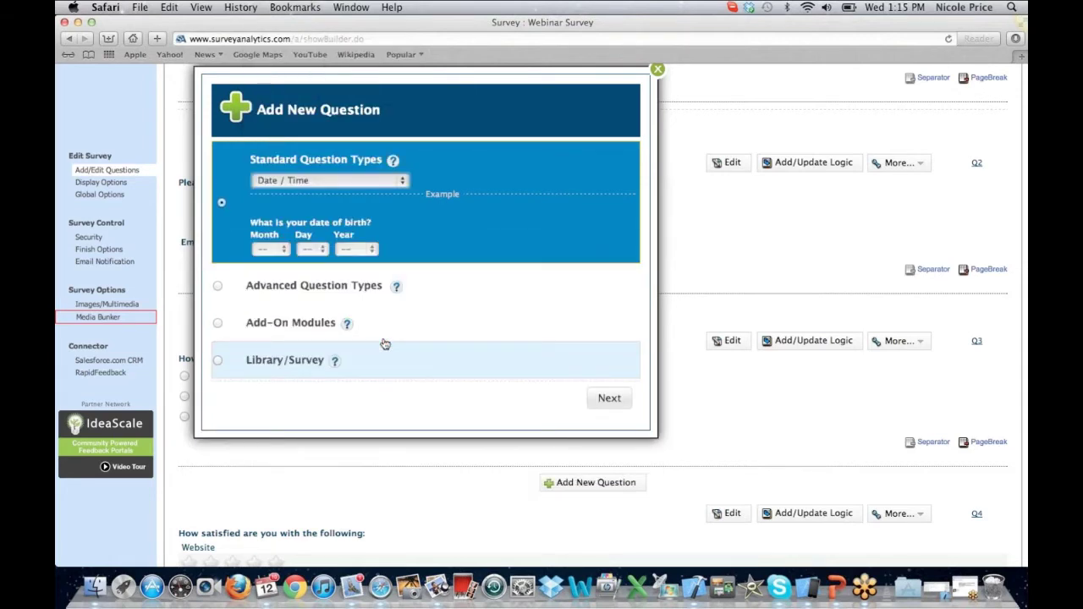
left_click(403, 182)
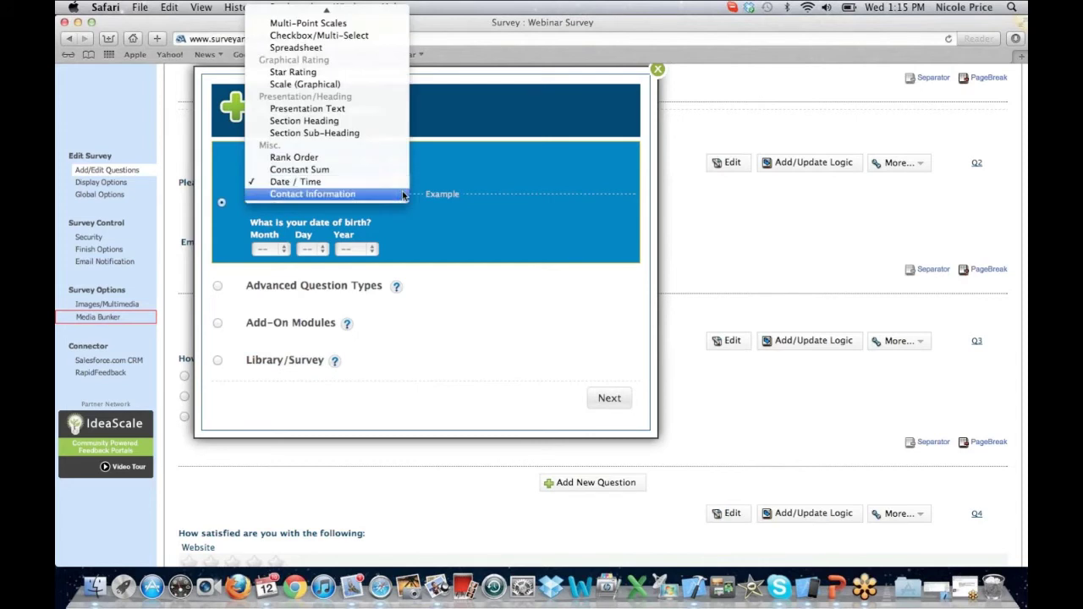
left_click(403, 194)
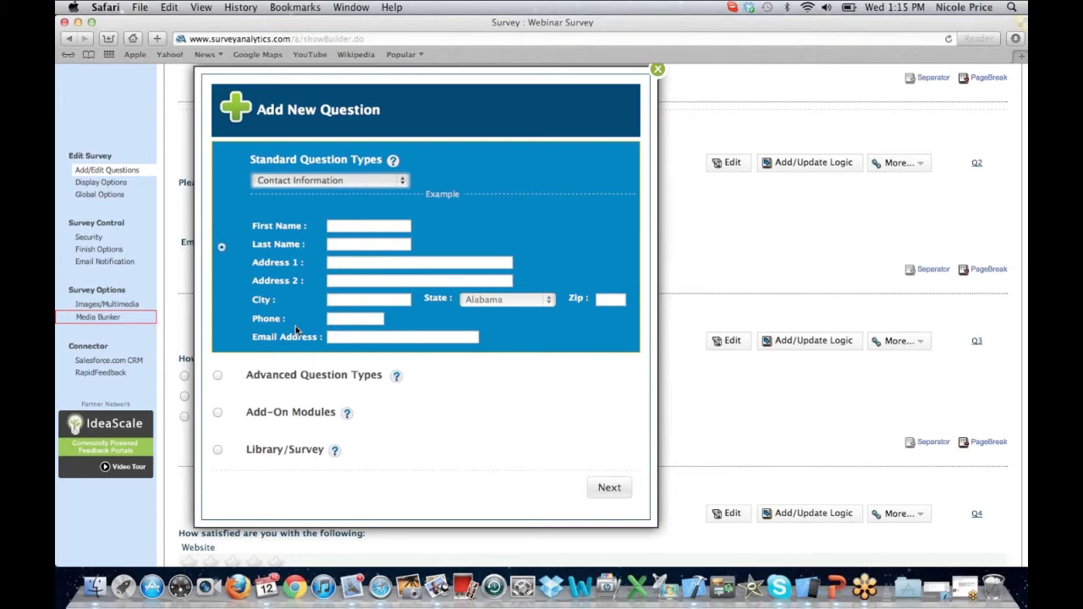
- Review the advanced question types and preview the Net Promoter Score example
left_click(220, 376)
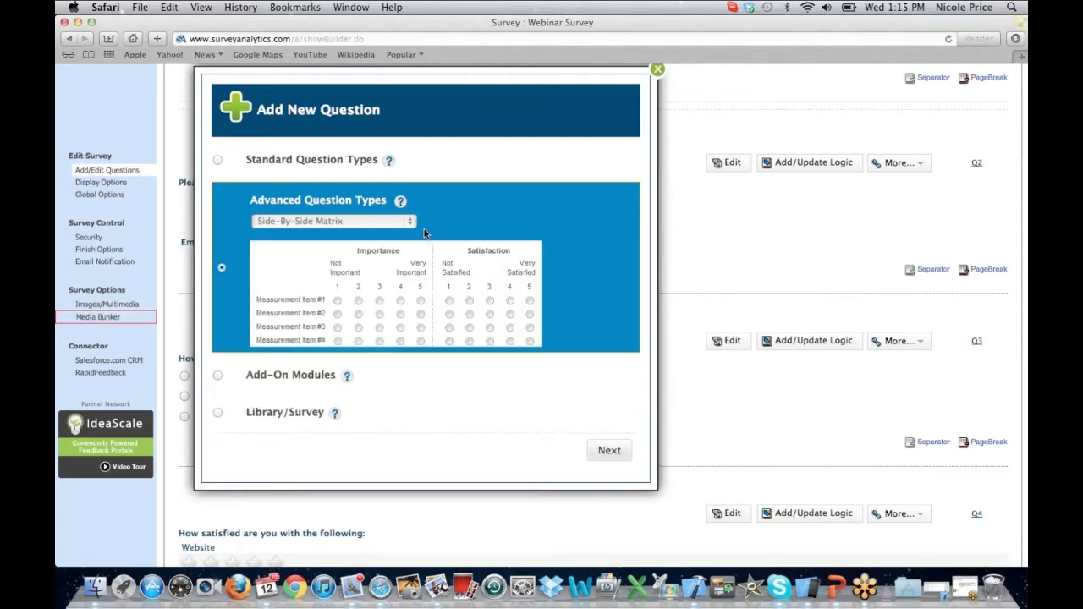
left_click(410, 222)
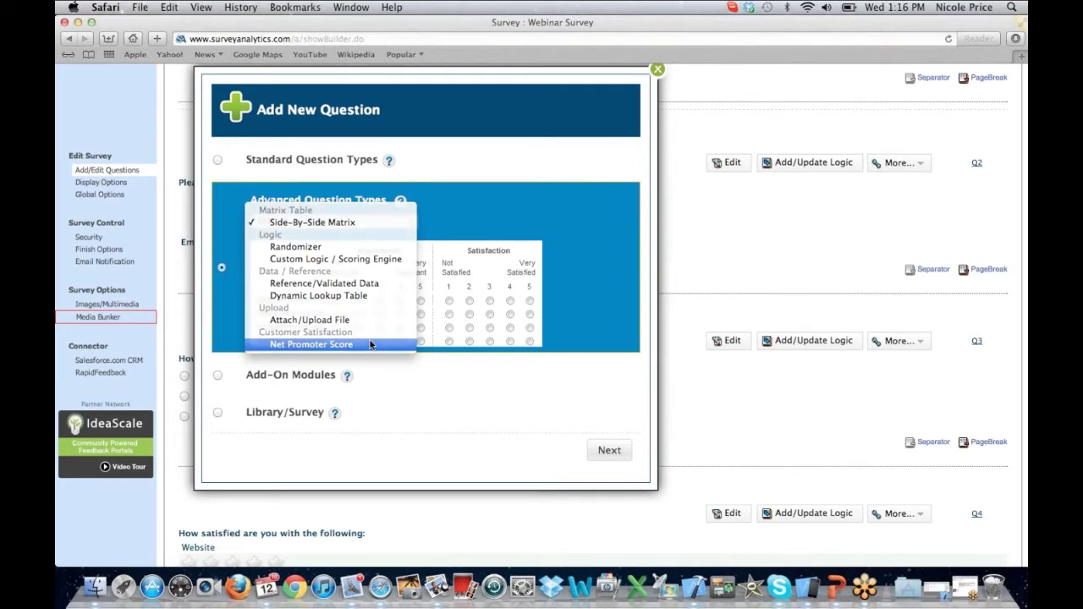
left_click(370, 344)
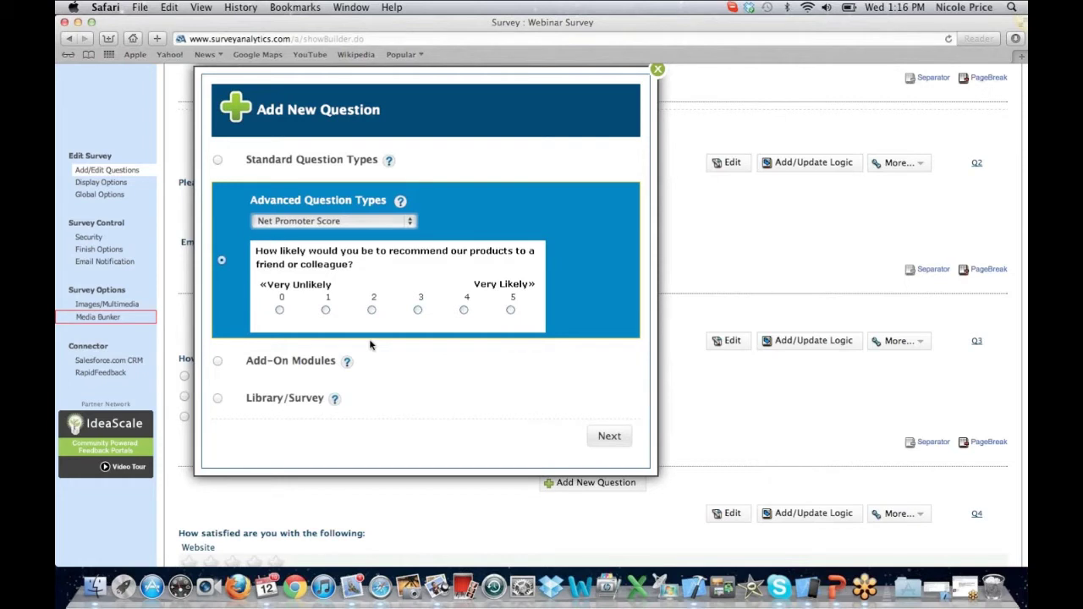
- Review the add-on modules, previewing the Conjoint (Discrete Choice), Image Chooser (Select Multiple) and Smiley - Yes/No examples
left_click(310, 361)
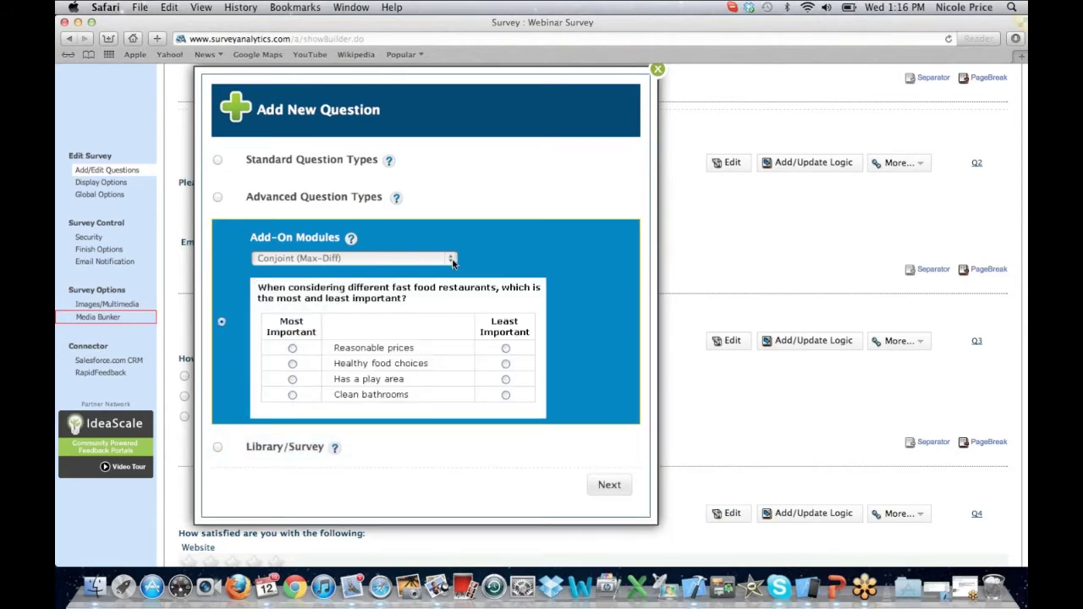
left_click(453, 261)
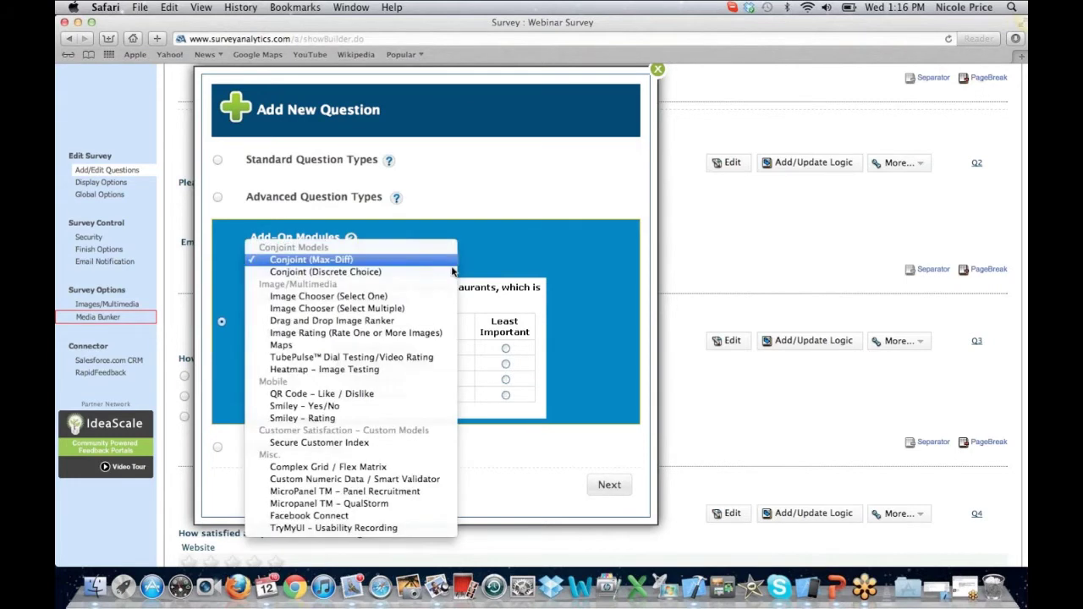
left_click(451, 272)
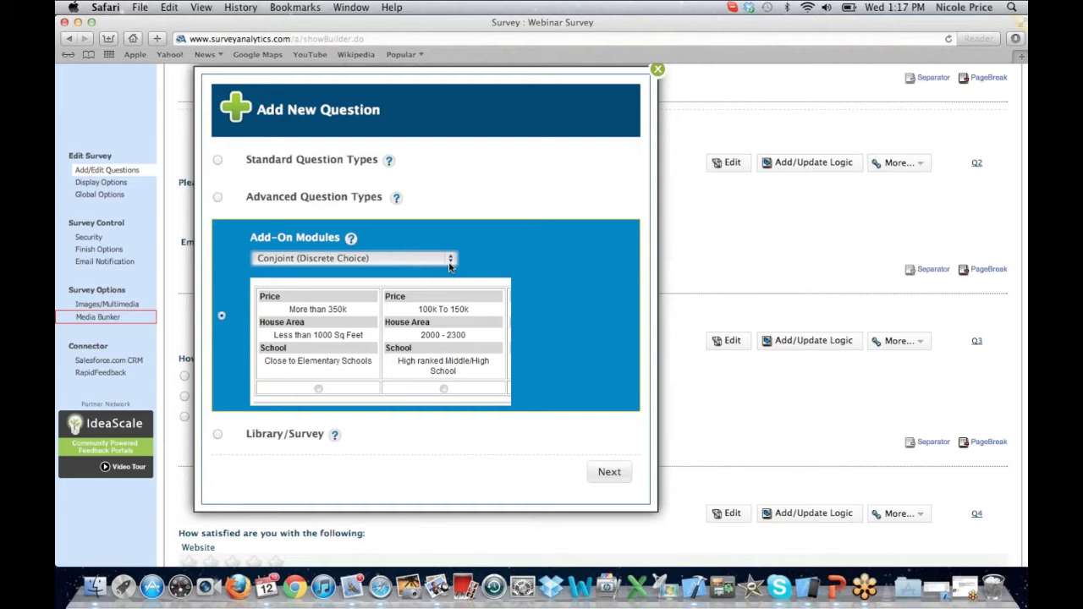
left_click(449, 260)
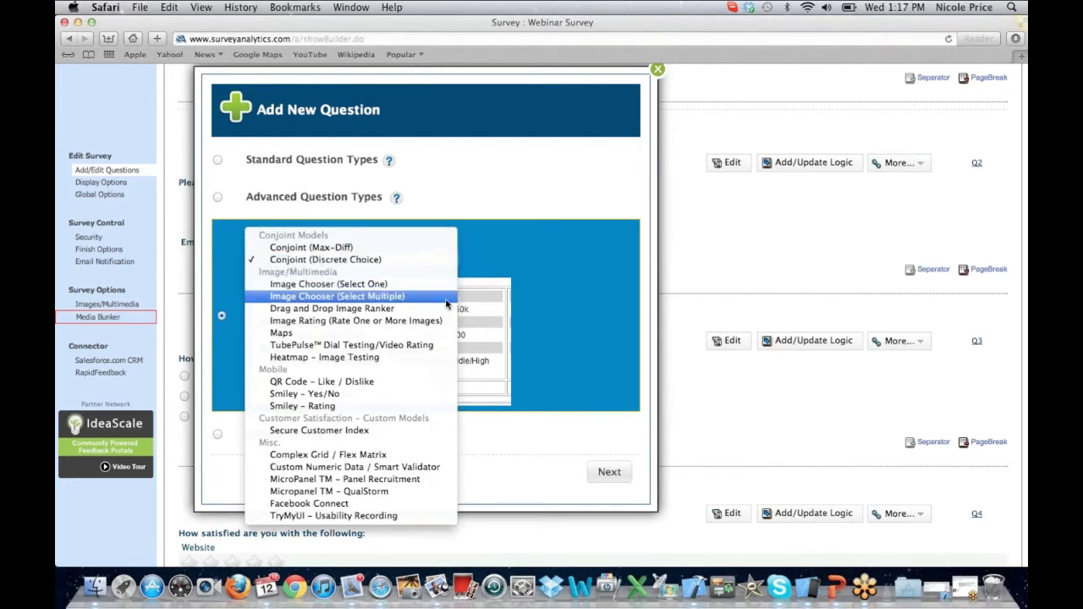
left_click(446, 303)
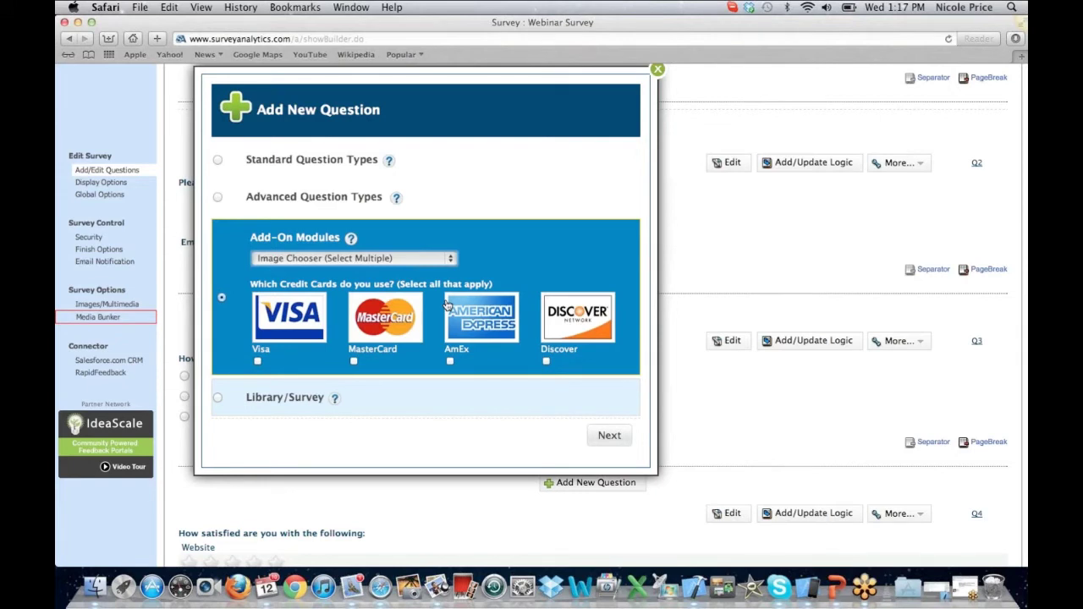
left_click(452, 258)
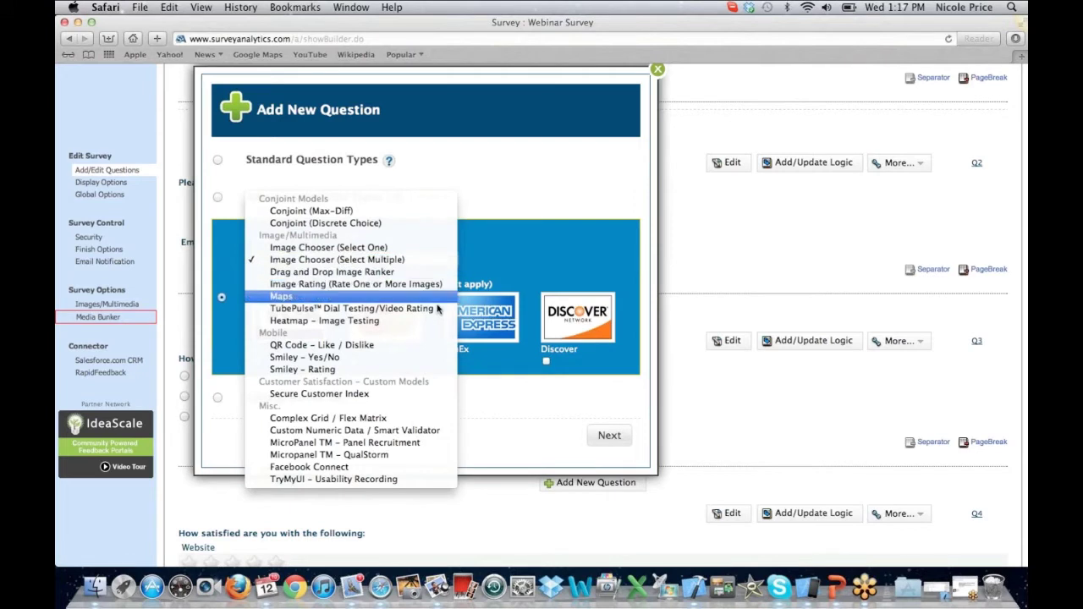
left_click(410, 358)
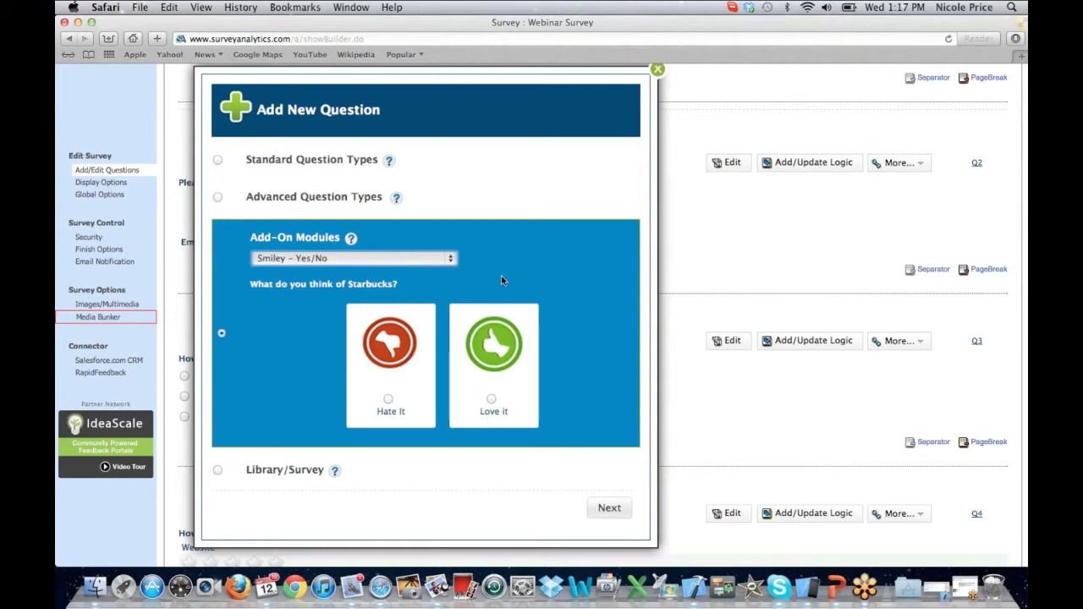
left_click(449, 260)
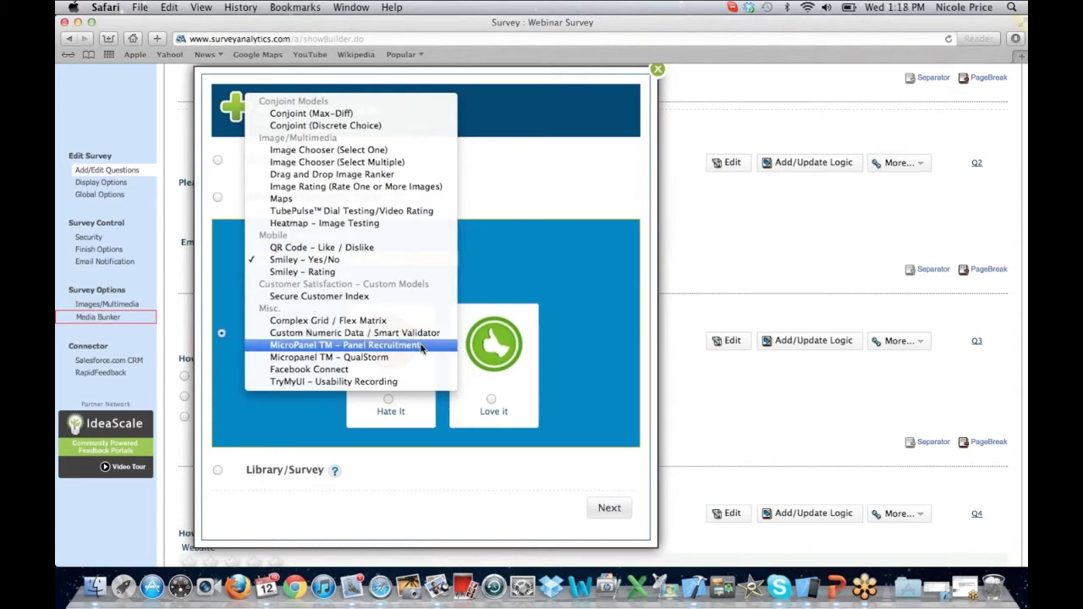
left_click(520, 198)
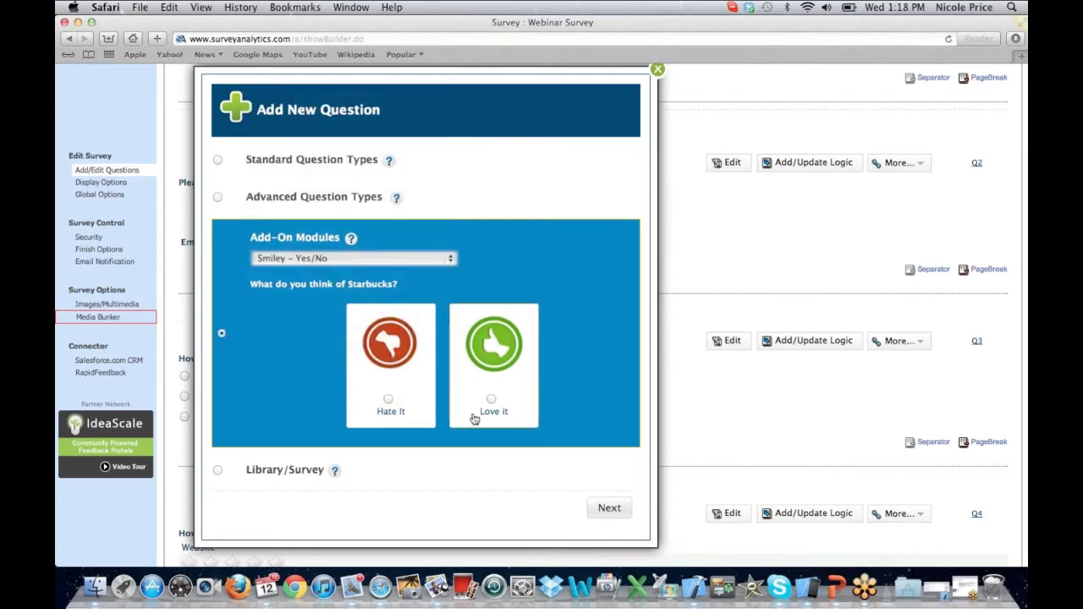
- Preview the reusable questions from the "Employee Satisfaction for Smalle" survey in Library/Survey, and close the new question dialog without adding anything
left_click(287, 471)
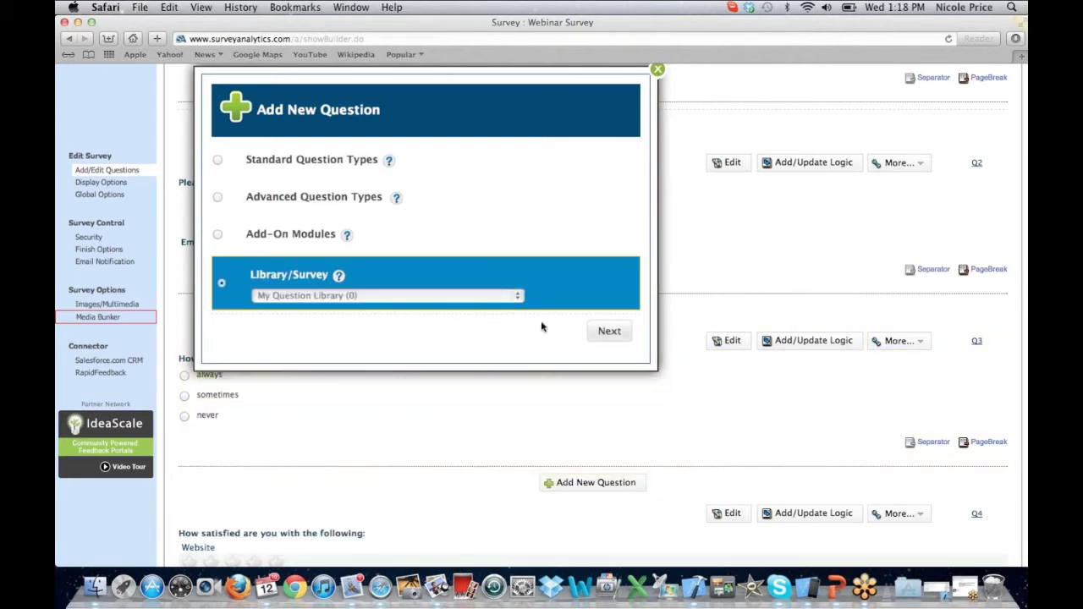
left_click(518, 298)
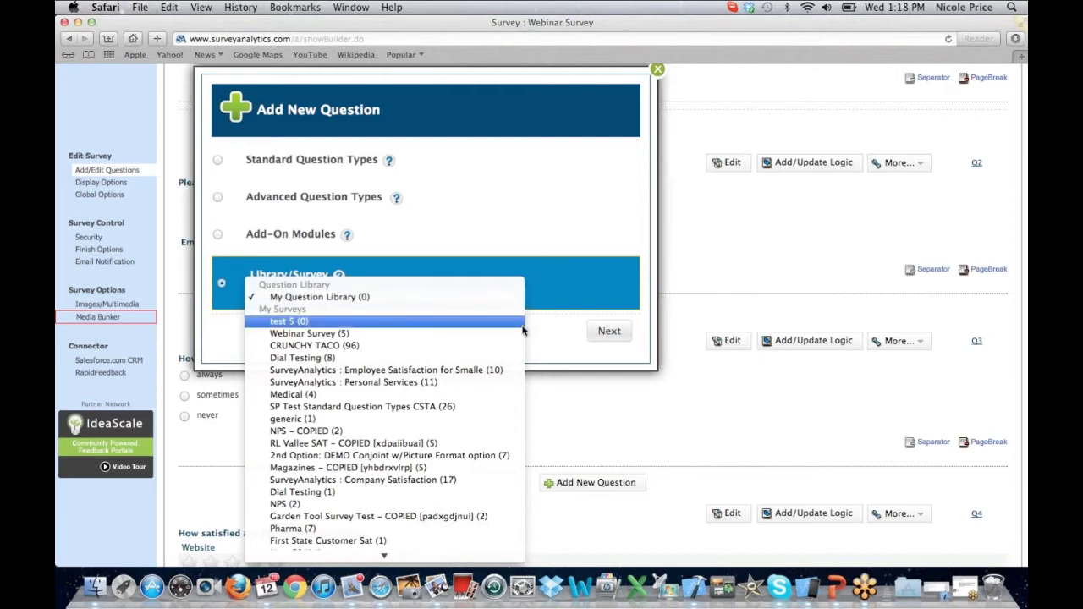
scroll(523, 330, "down", 2)
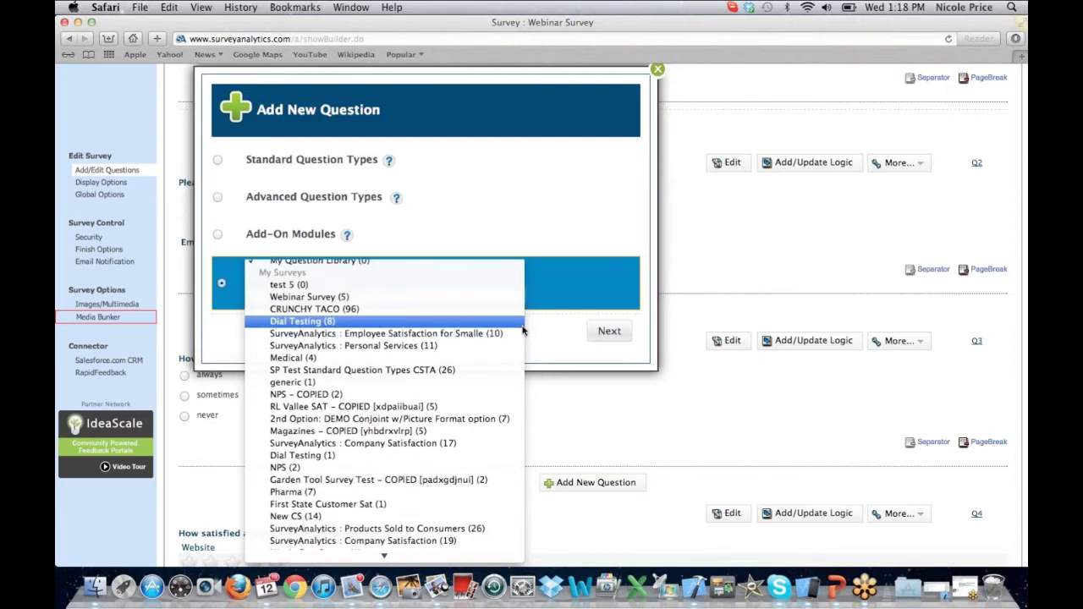
scroll(523, 331, "down", 1)
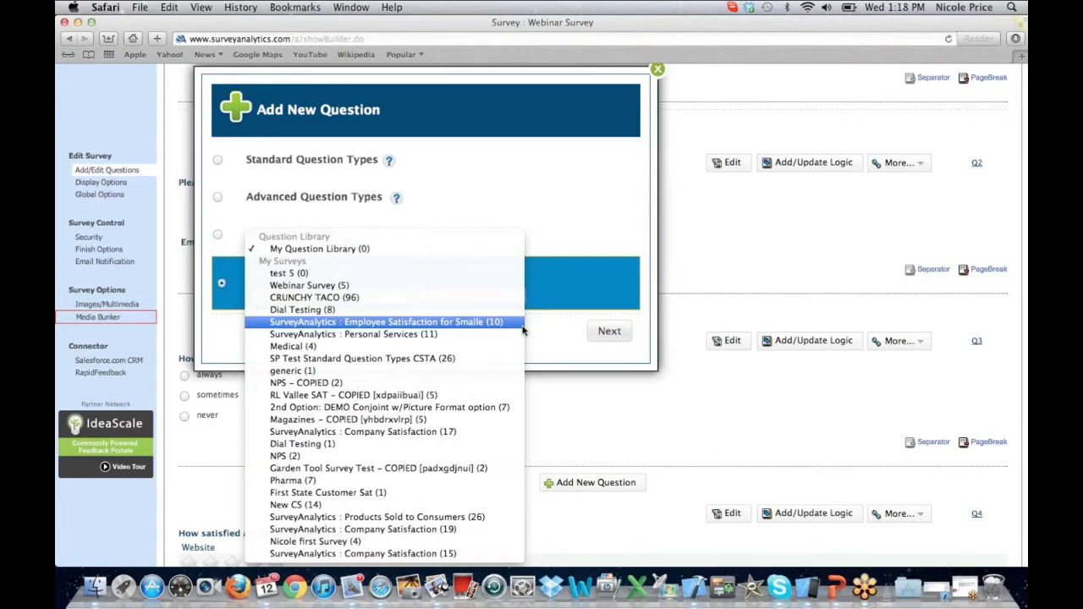
left_click(522, 321)
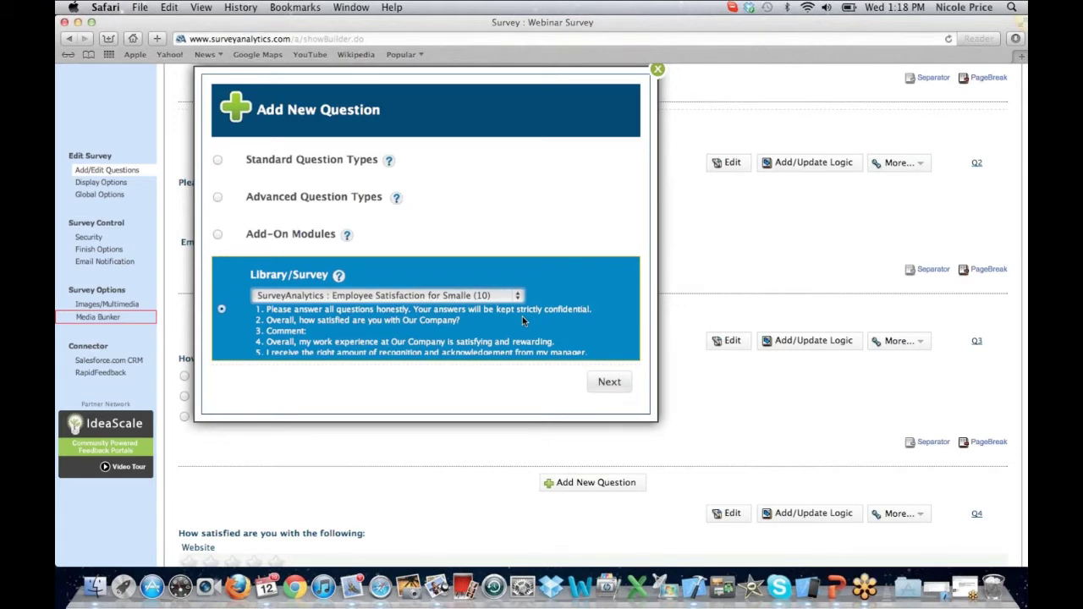
scroll(522, 316, "up", 2)
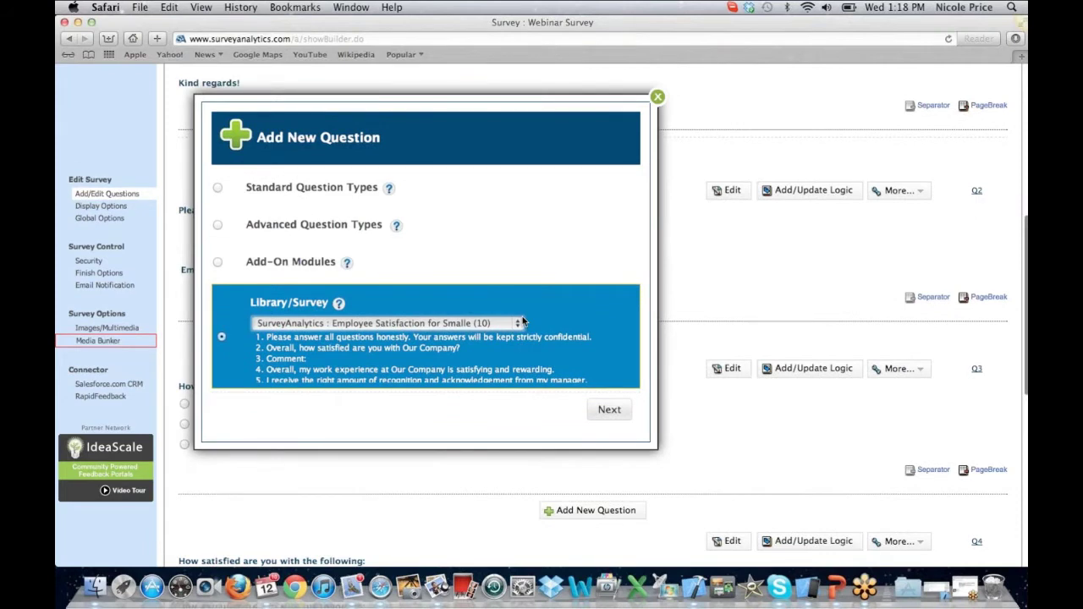
scroll(522, 321, "up", 2)
key("Escape")
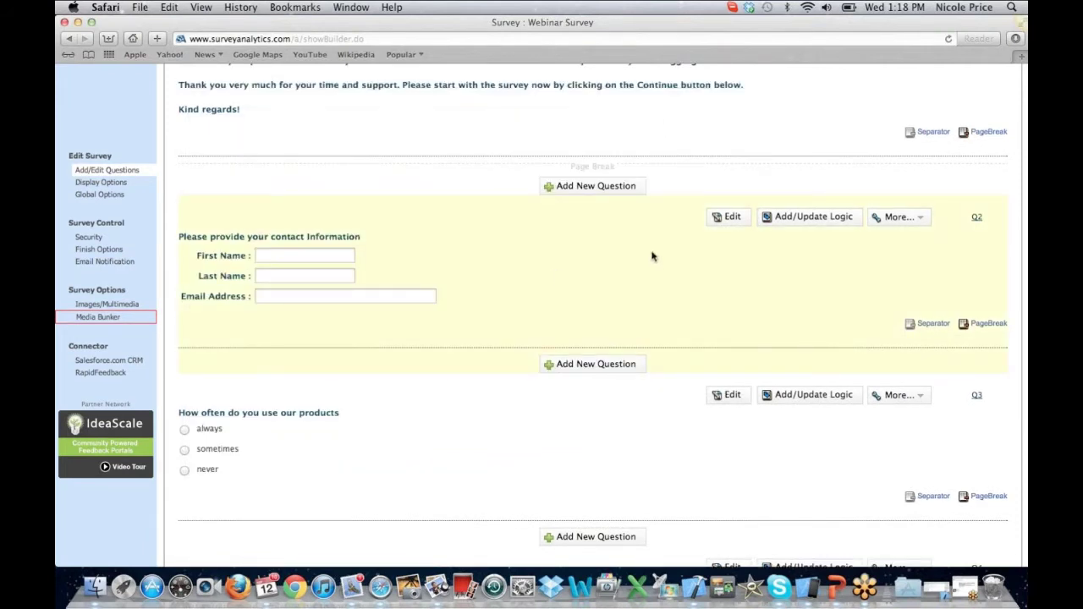
- Add the Mailing Address fields to the contact information question Q2 and save the question
left_click(725, 217)
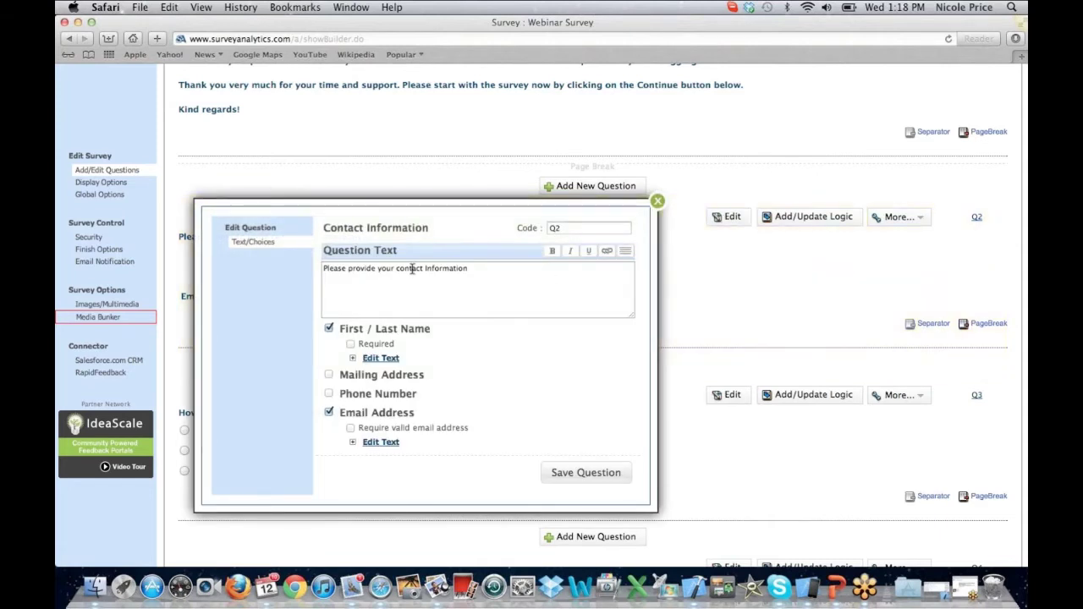
left_click(328, 375)
left_click(599, 518)
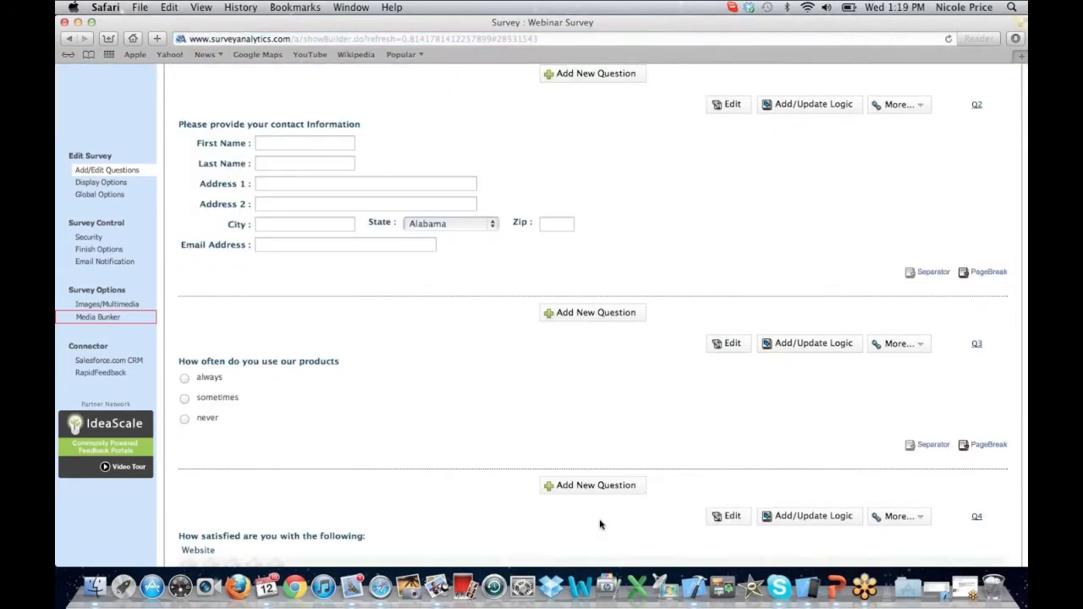
- Review the survey's remaining questions and try the star rating question by giving Website 4 stars
scroll(600, 524, "down", 1)
scroll(600, 525, "down", 2)
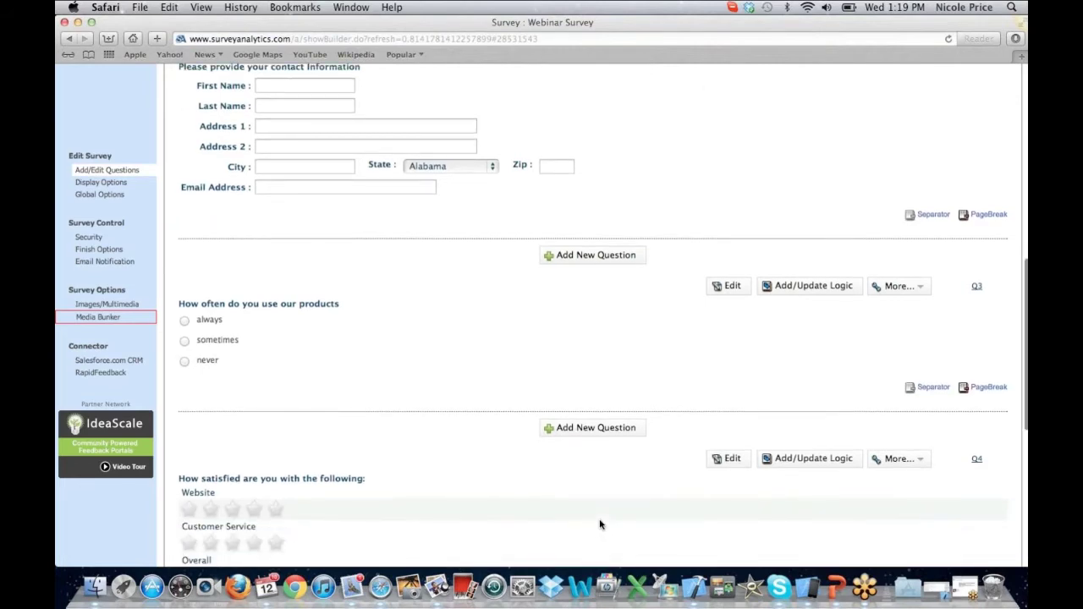
scroll(600, 524, "down", 5)
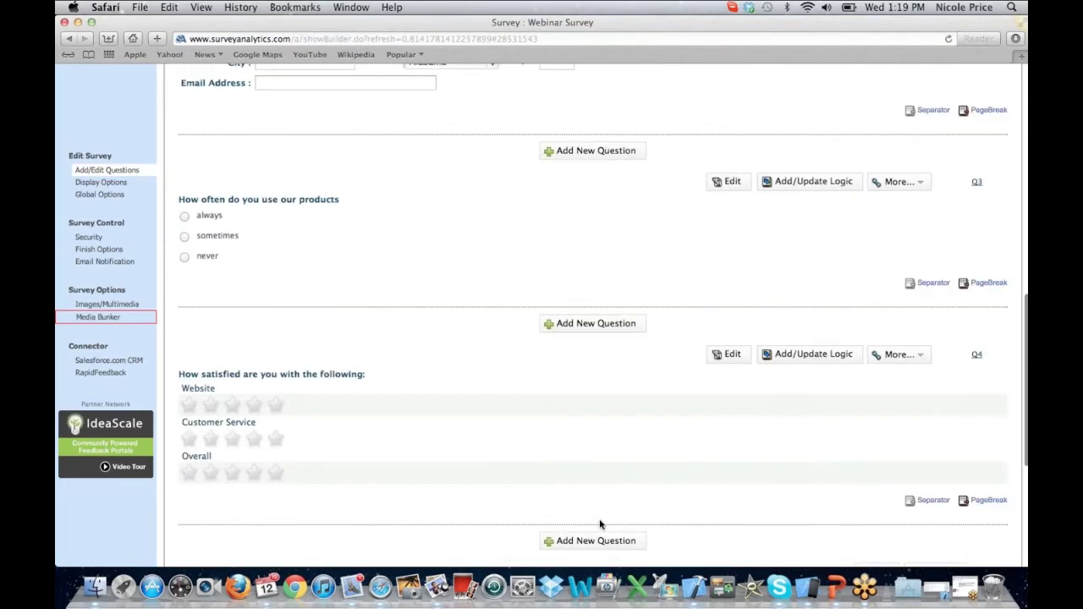
scroll(600, 525, "down", 4)
scroll(189, 288, "down", 3)
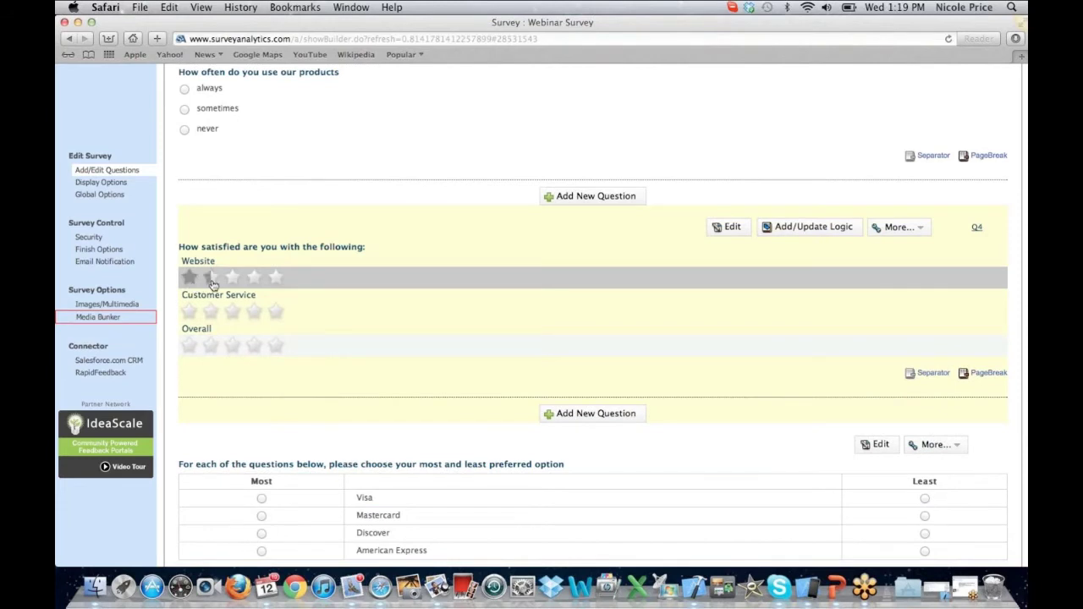
left_click(257, 281)
scroll(257, 283, "down", 1)
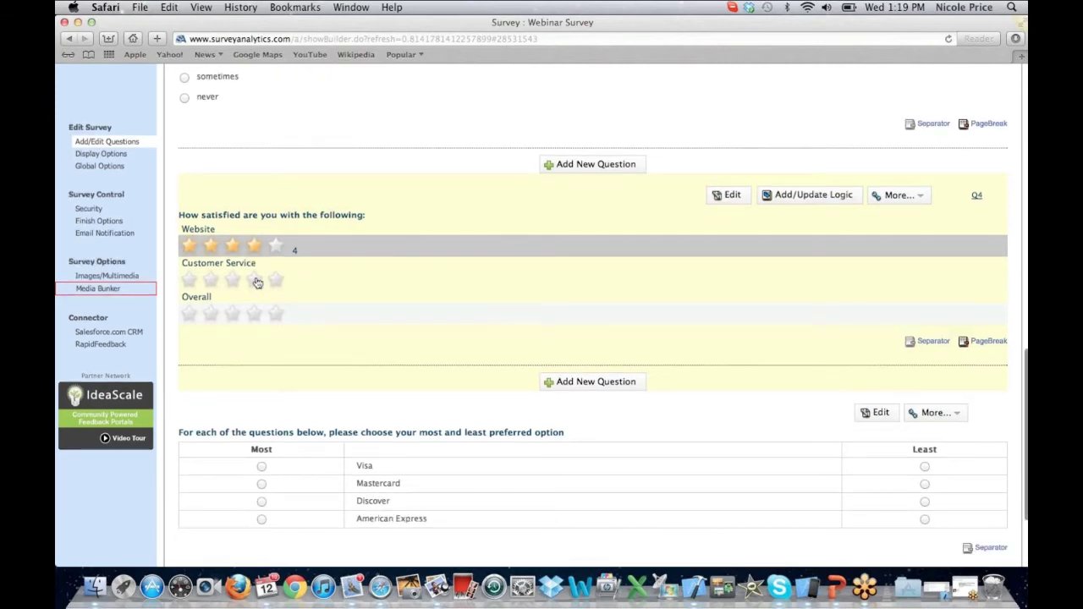
scroll(257, 282, "down", 2)
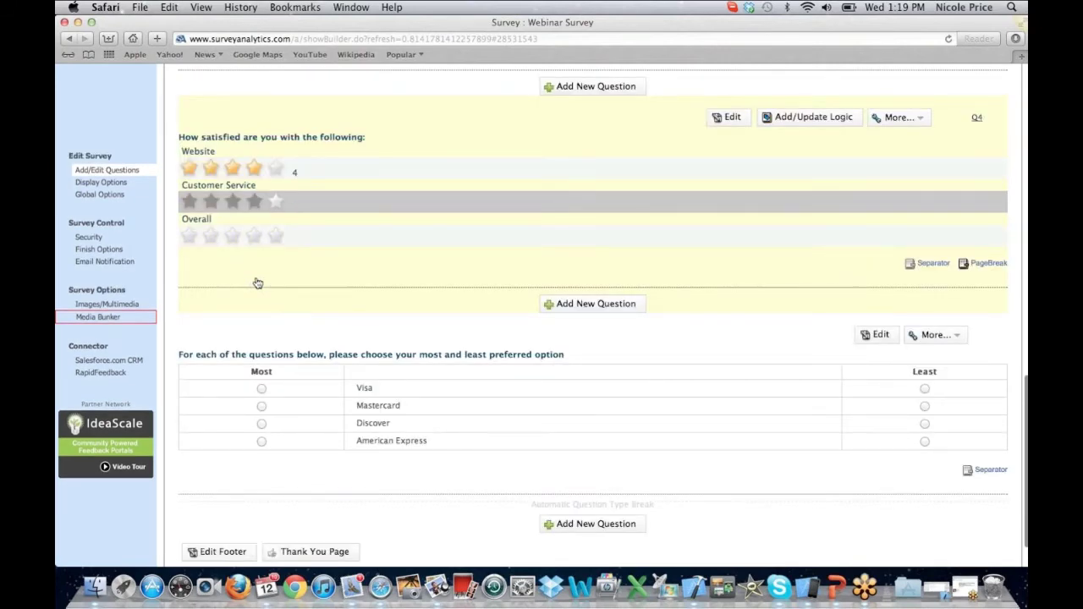
- Open a preview of the whole Webinar Survey as respondents see it
scroll(257, 283, "up", 15)
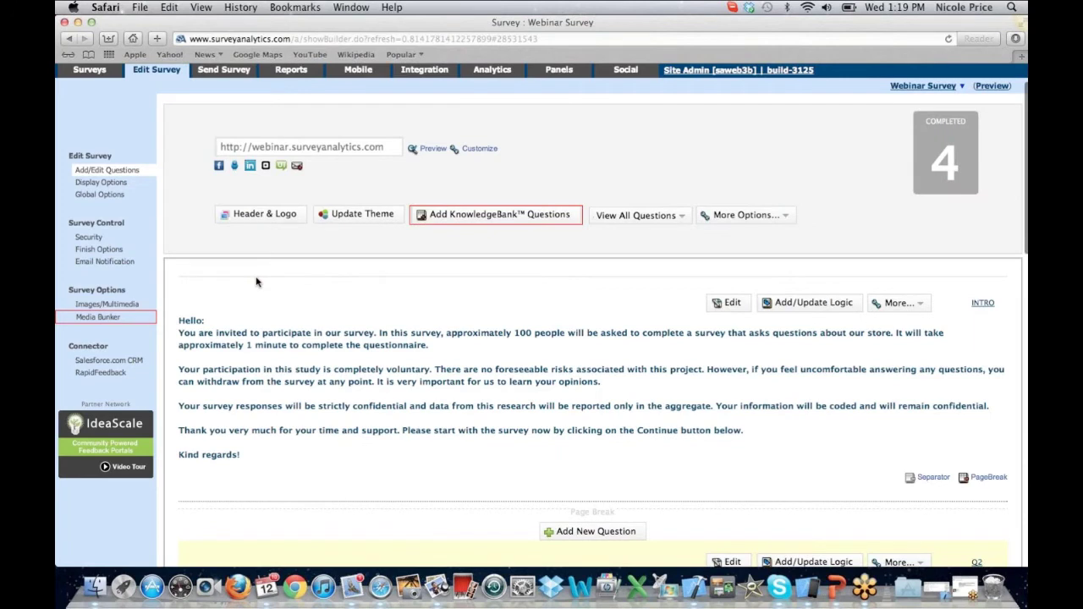
scroll(257, 282, "up", 2)
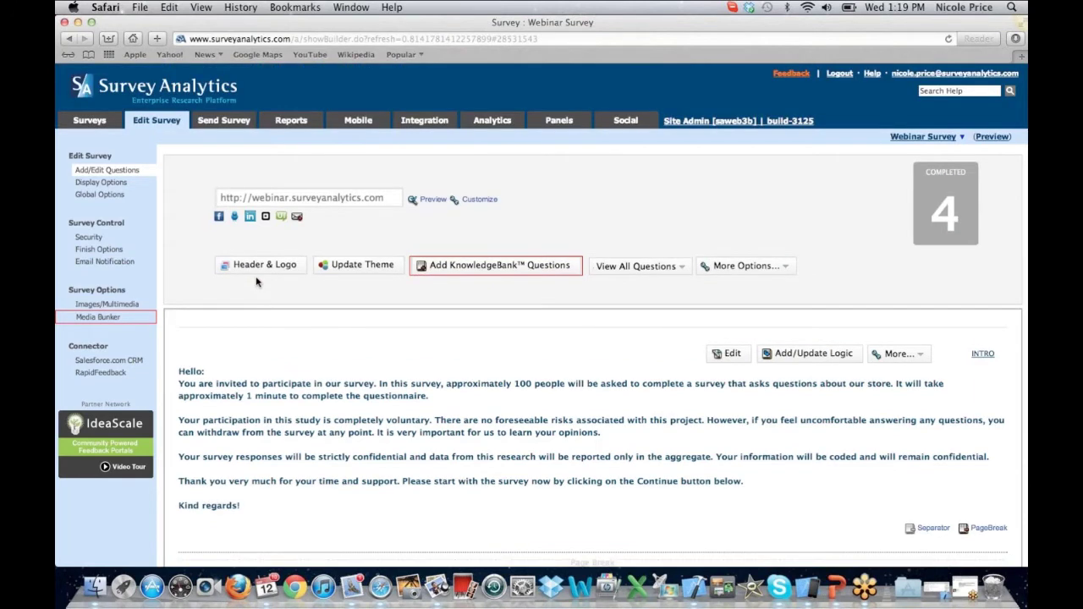
left_click(978, 139)
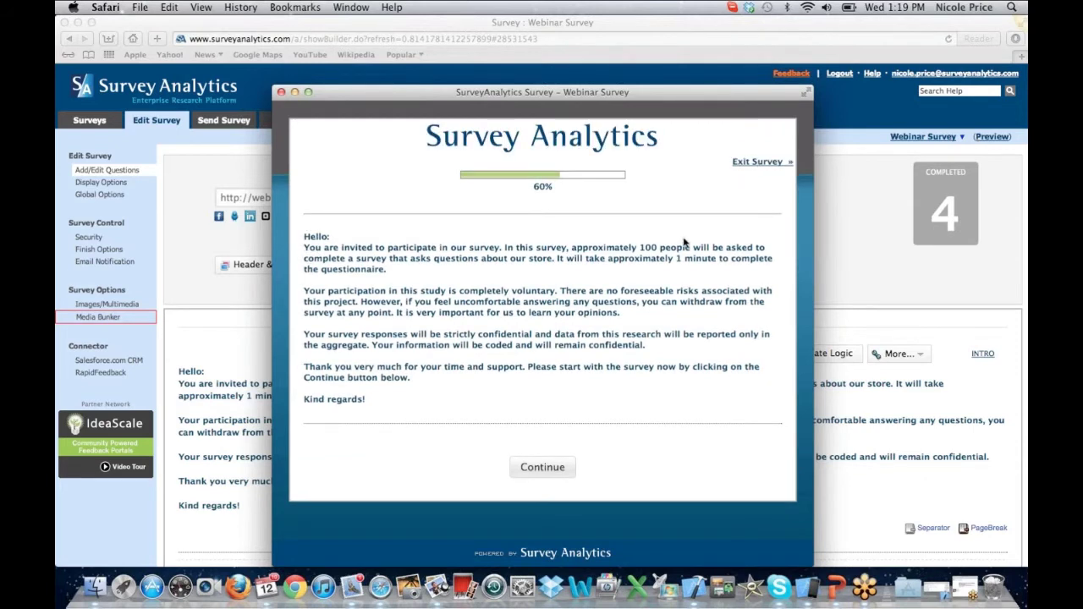
- Go through the survey preview from the intro past the question page without answering, and close the preview at the thank-you page
left_click(542, 468)
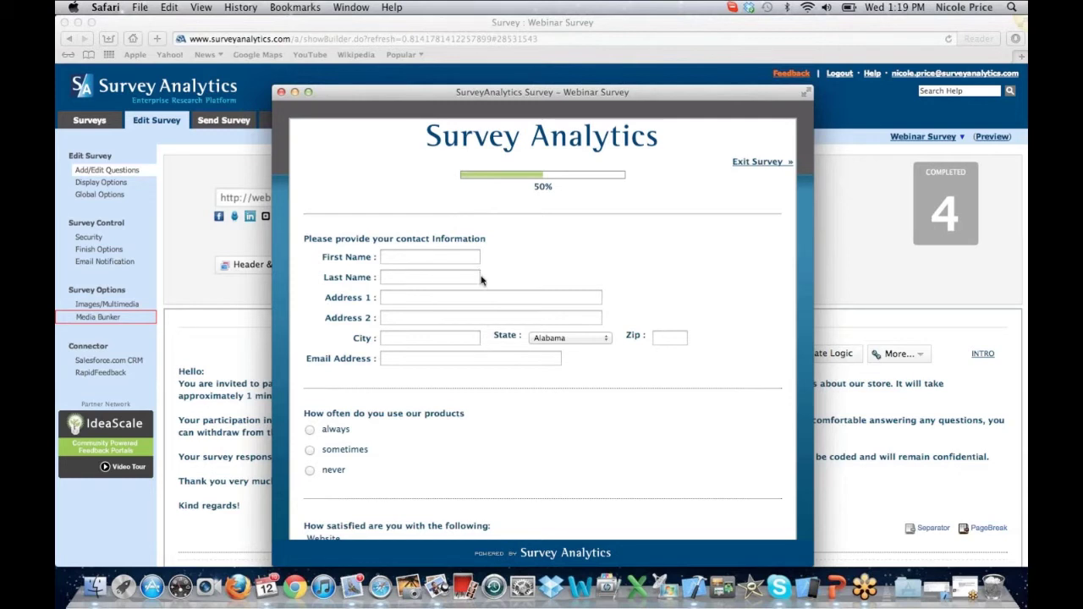
scroll(480, 280, "down", 3)
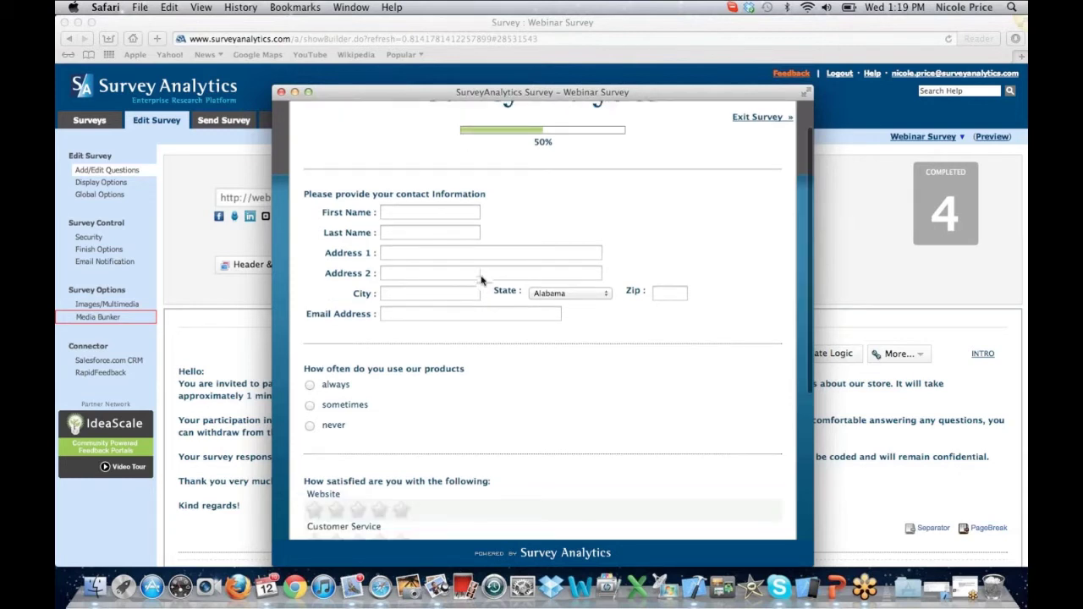
scroll(481, 278, "down", 1)
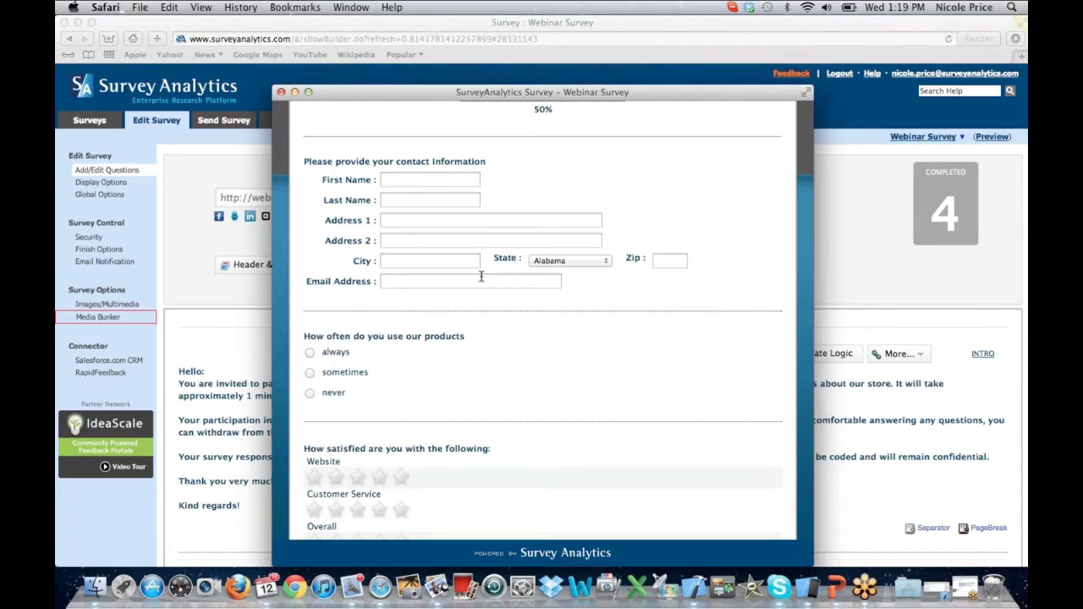
scroll(481, 279, "down", 1)
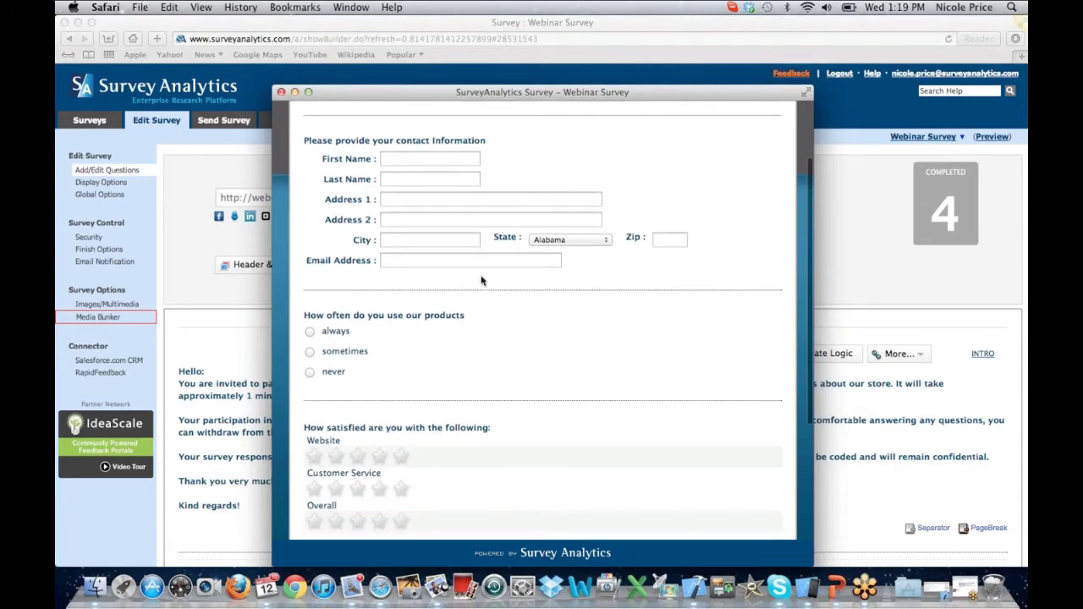
scroll(481, 280, "down", 3)
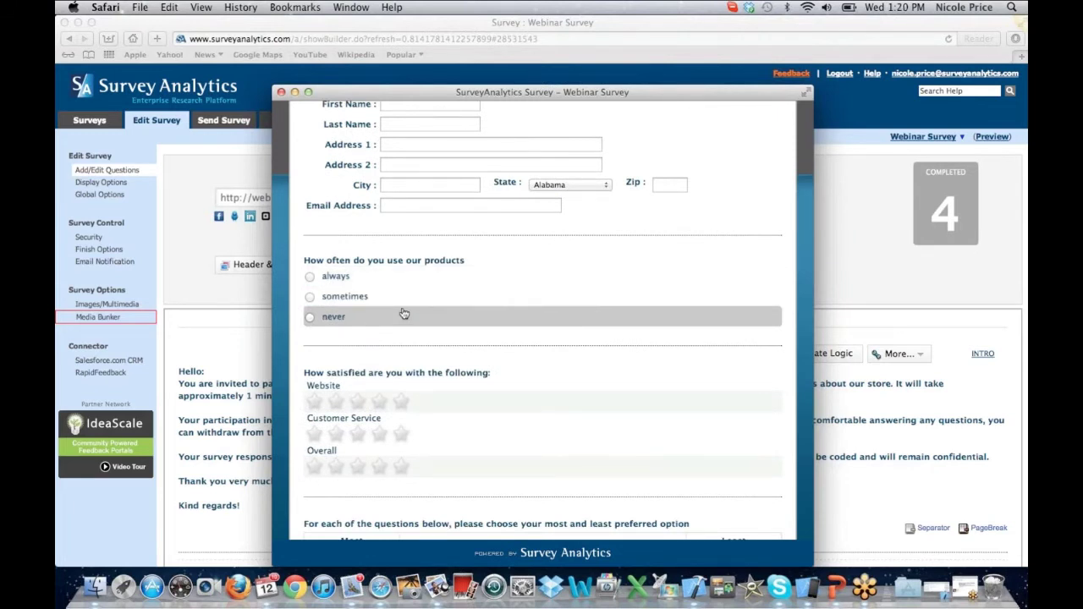
scroll(404, 314, "down", 1)
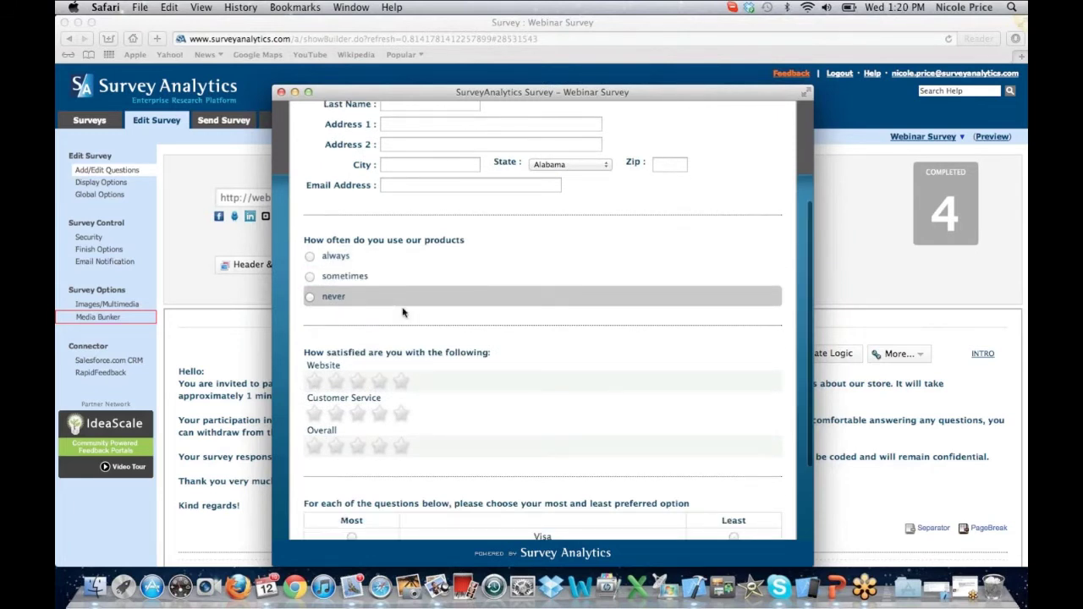
scroll(403, 313, "down", 5)
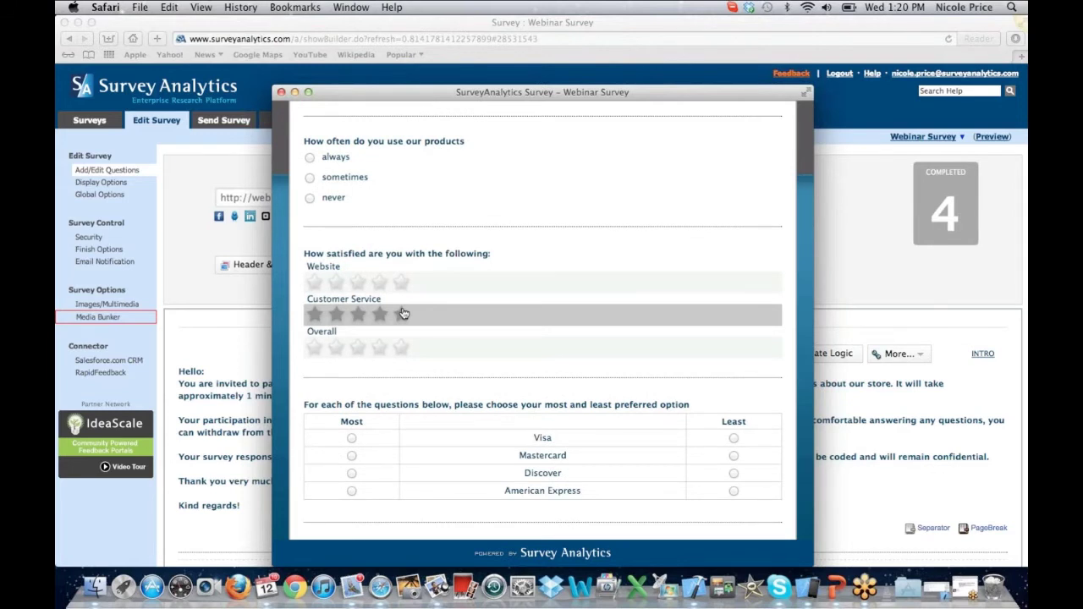
scroll(404, 314, "down", 3)
scroll(404, 314, "down", 2)
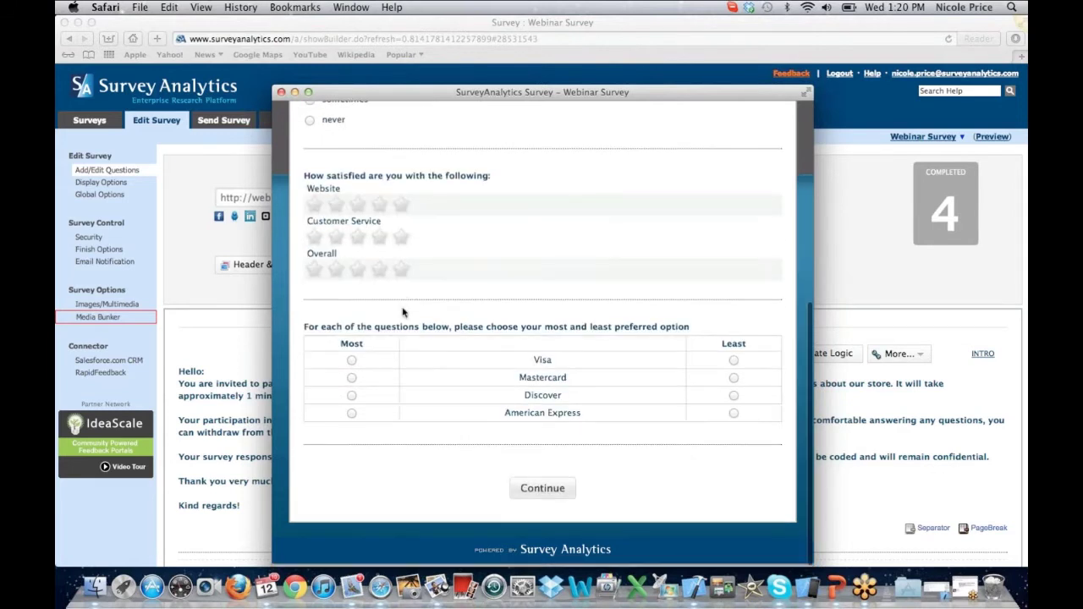
left_click(535, 495)
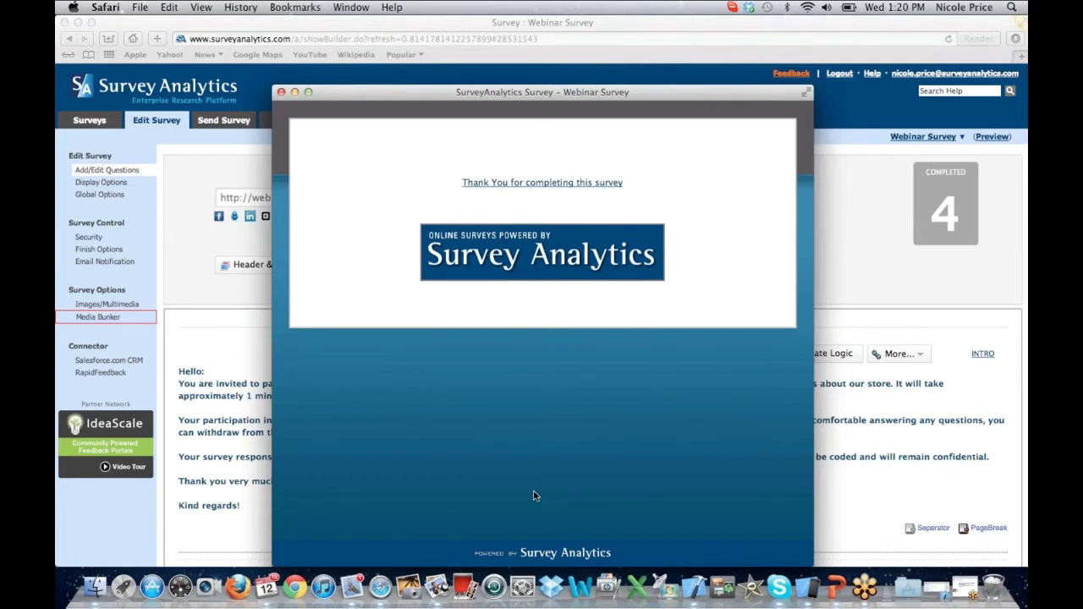
left_click(281, 92)
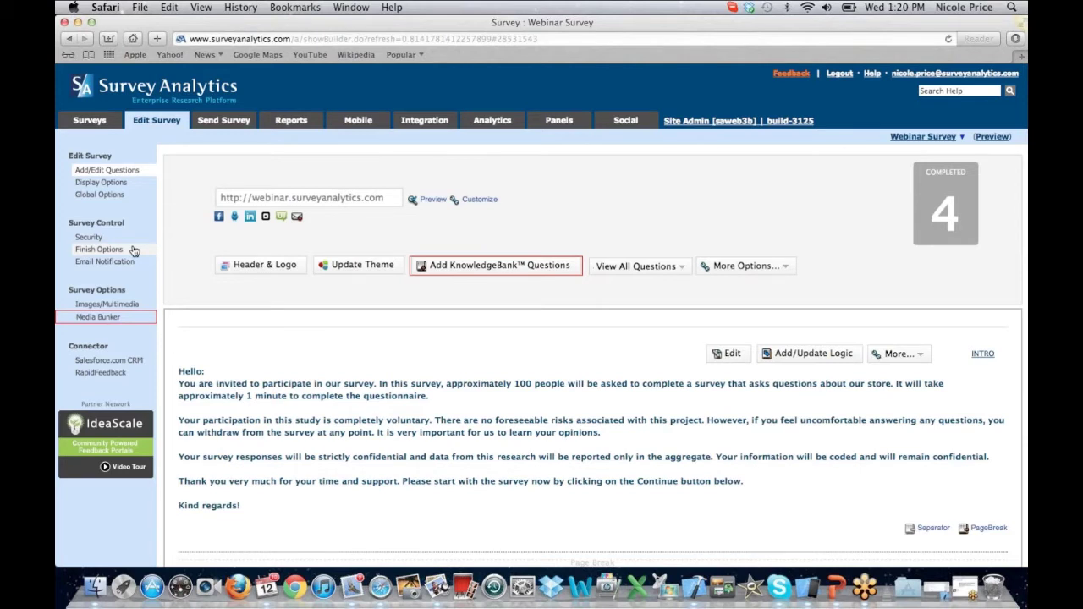
- Try the Automatic Redirect and Spotlight Report choices in the survey's Finish Options
left_click(99, 250)
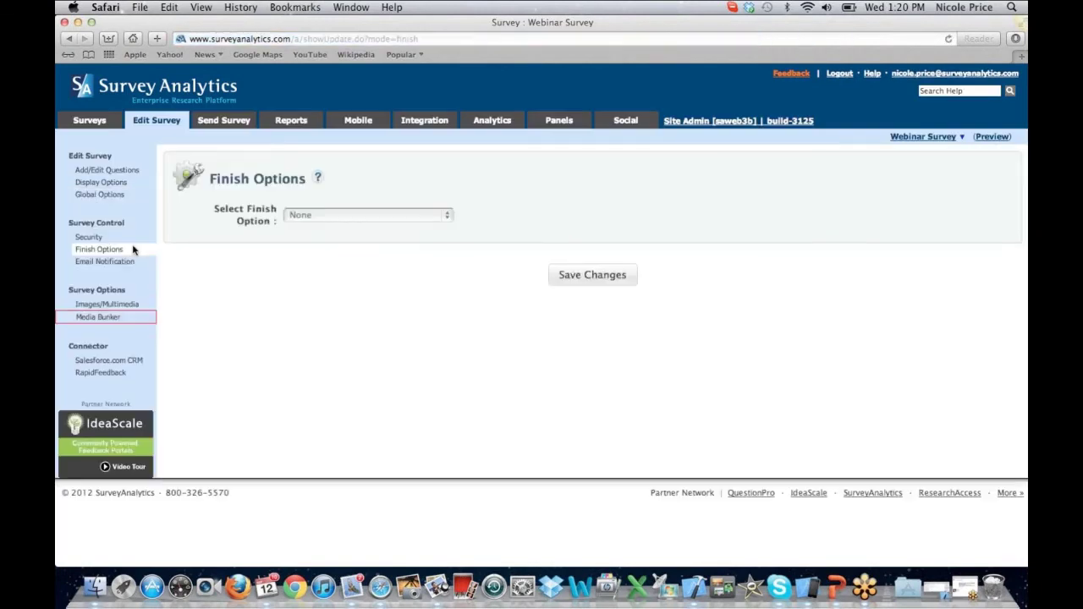
left_click(338, 217)
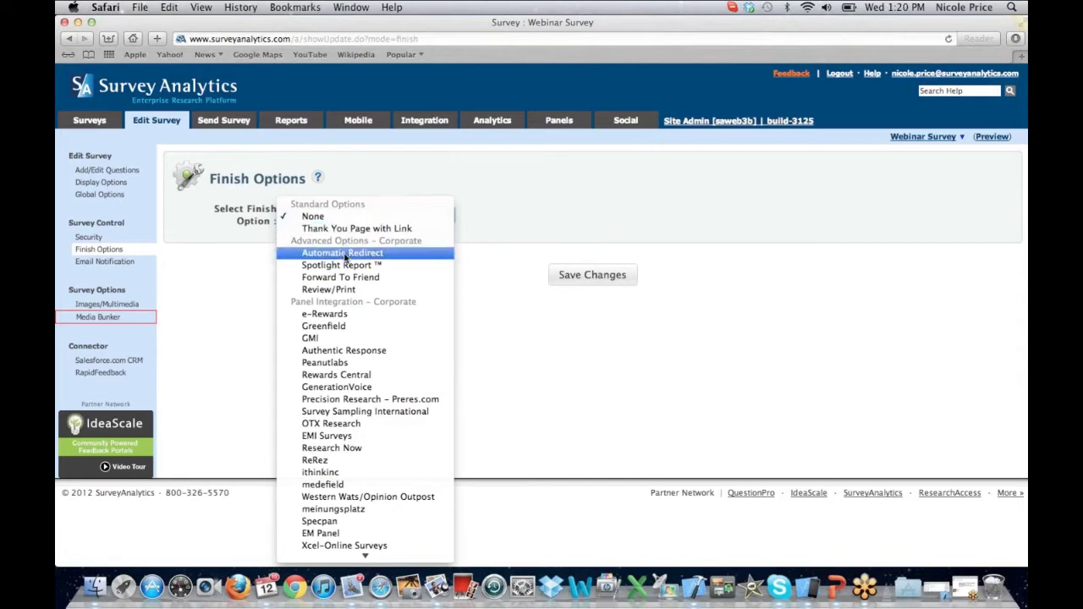
left_click(342, 253)
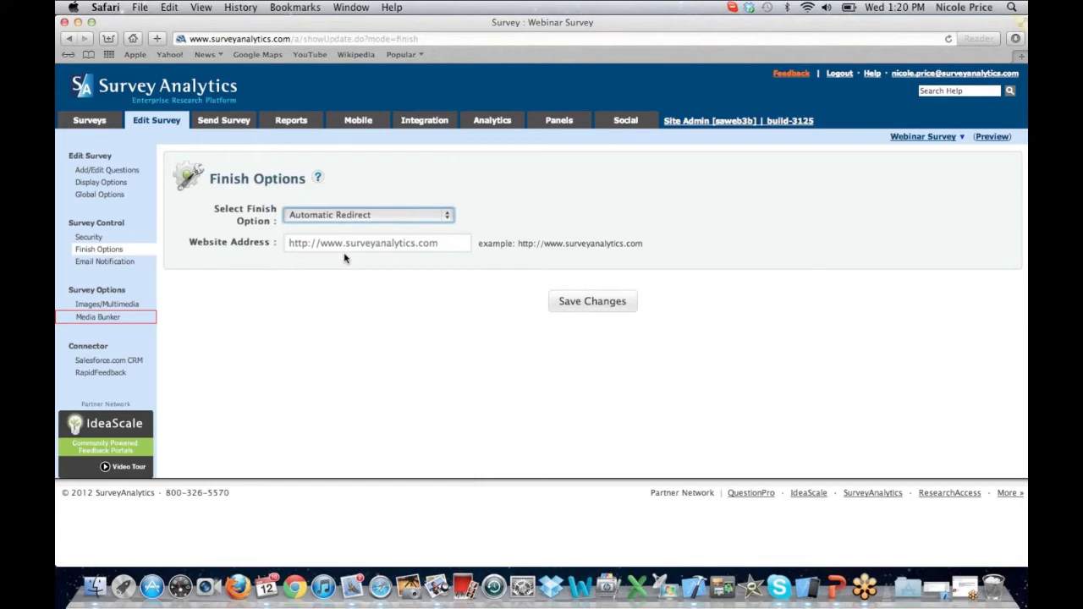
left_click(447, 214)
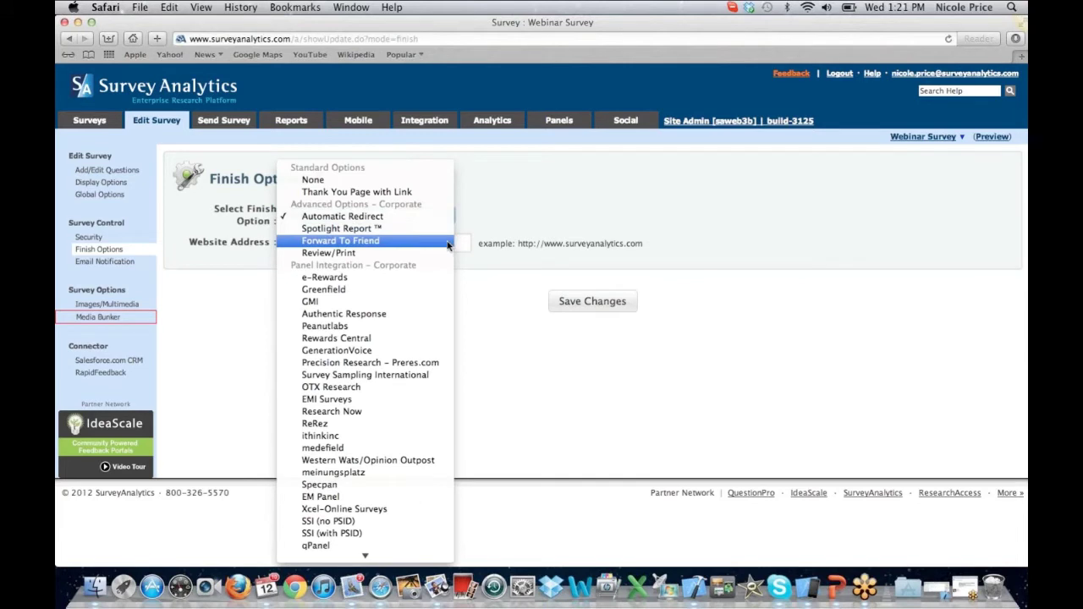
left_click(423, 228)
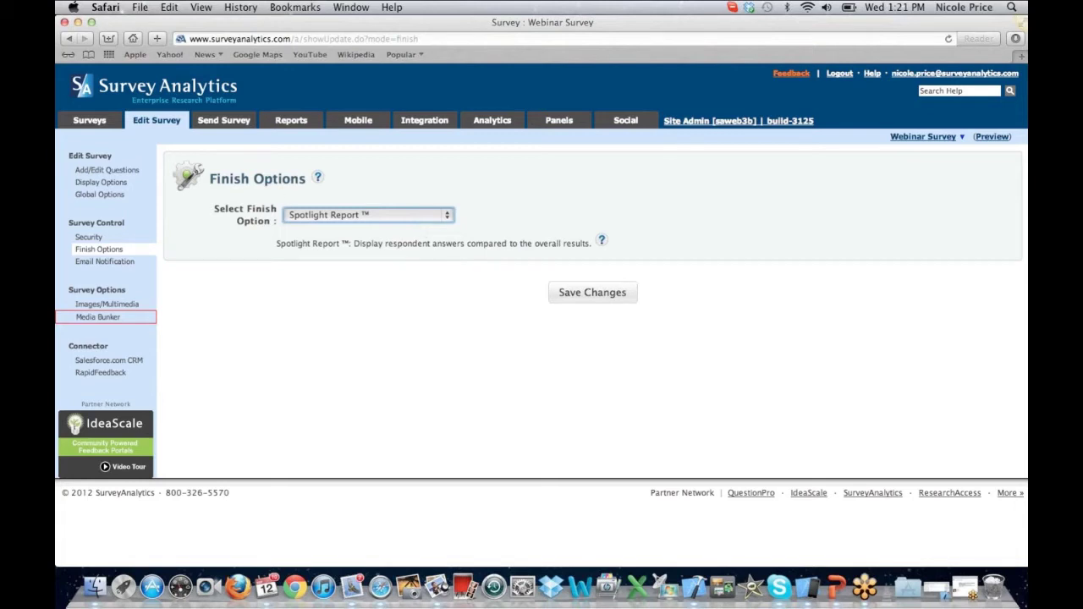
- Check the available font types and font sizes in the survey's Display Options
left_click(116, 183)
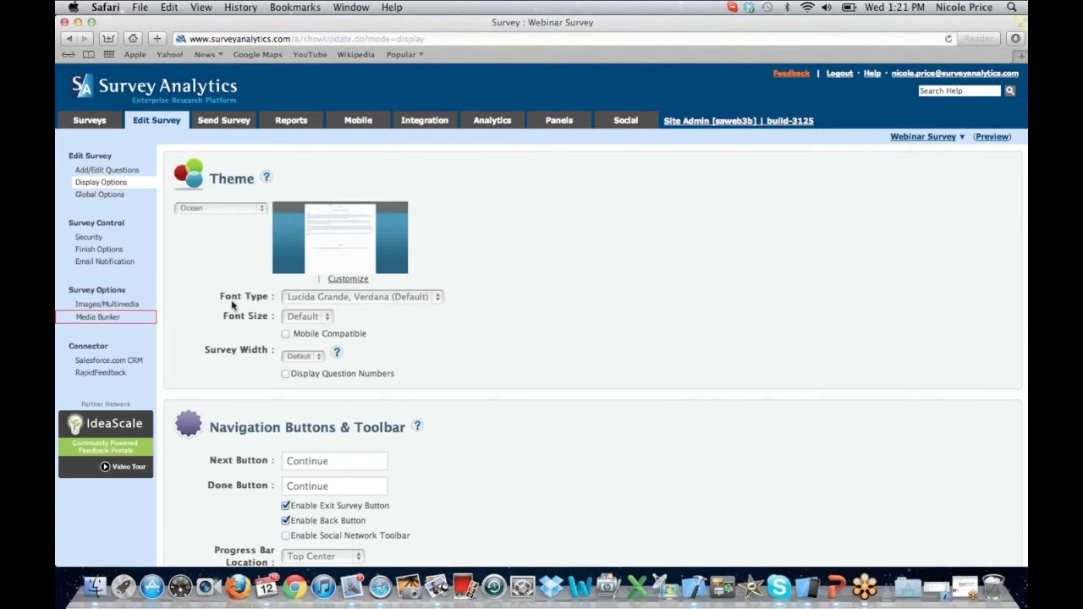
left_click(434, 296)
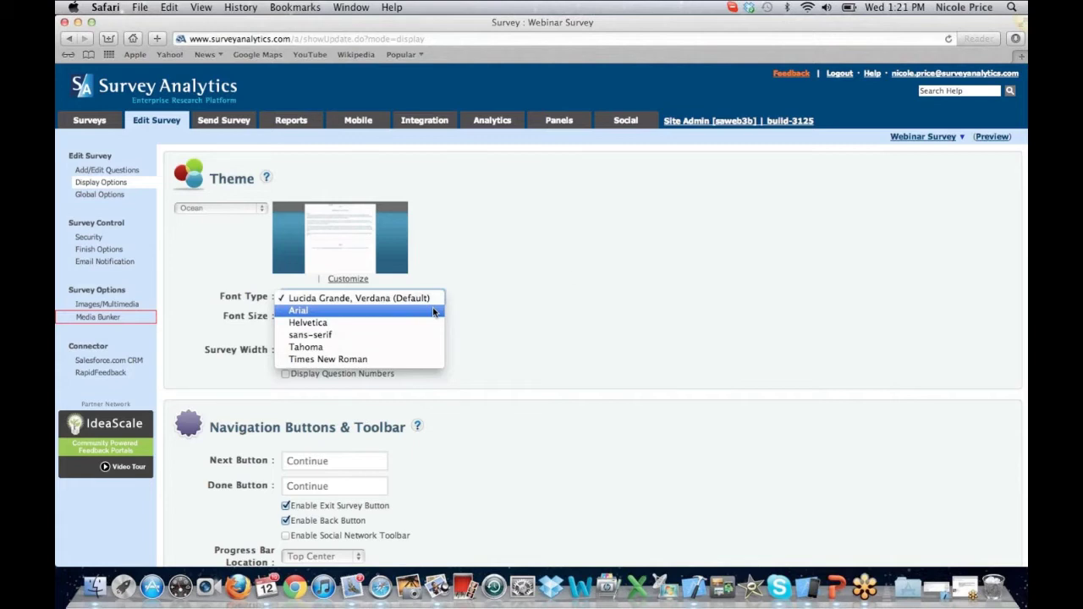
left_click(575, 271)
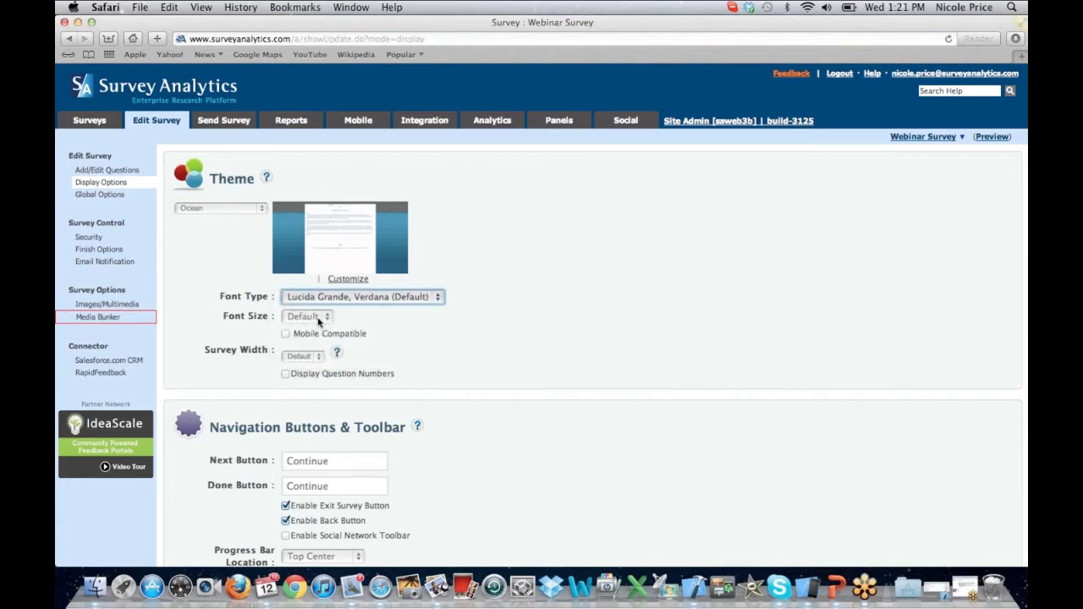
left_click(326, 317)
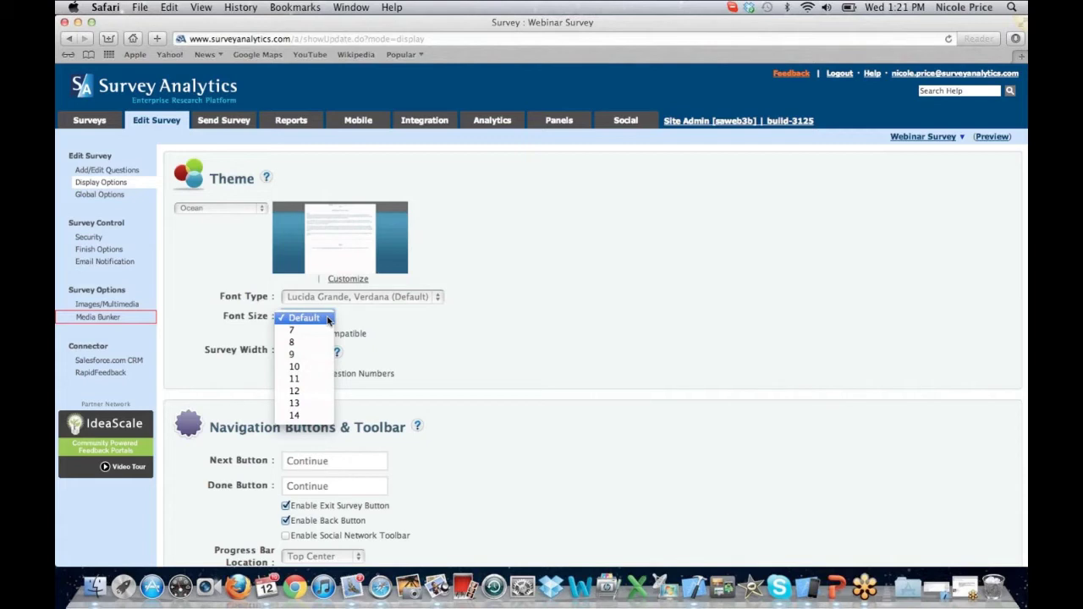
left_click(438, 338)
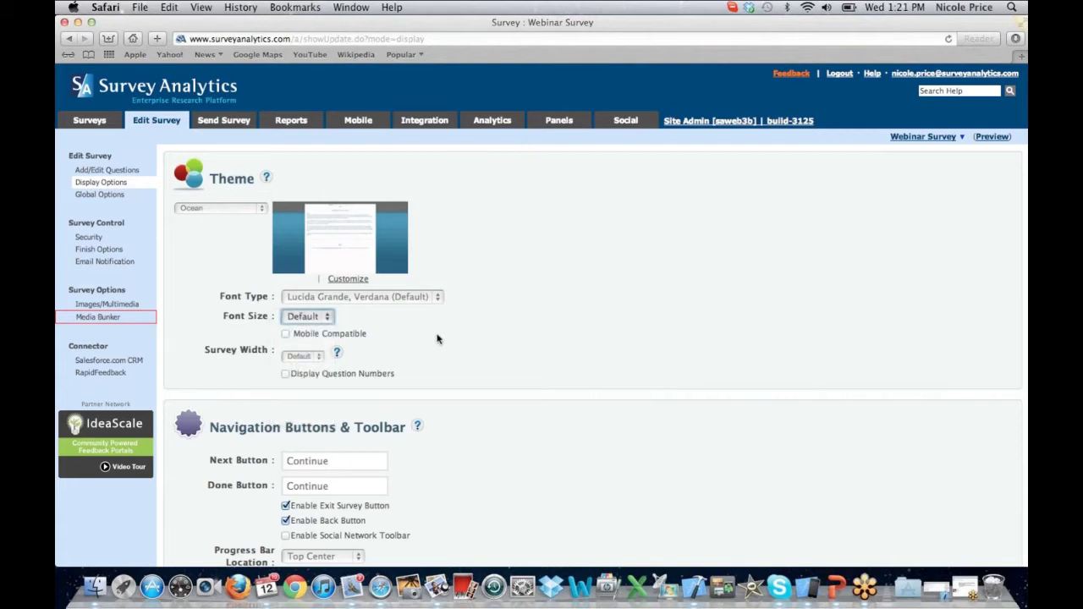
- Change the label of the survey's Next Button to "Next" in the navigation settings
scroll(438, 339, "down", 1)
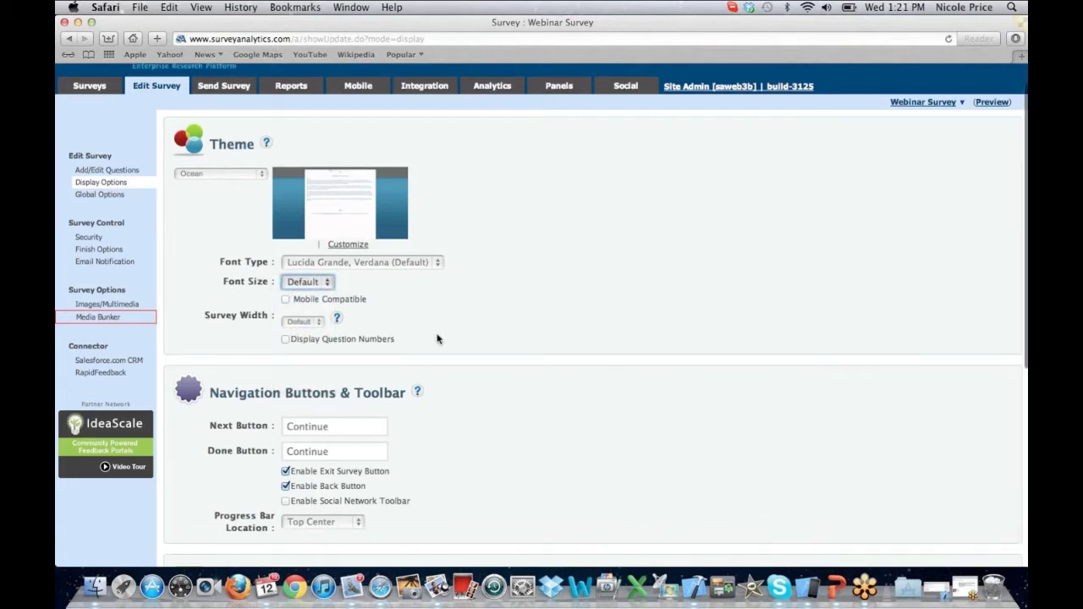
scroll(438, 338, "down", 3)
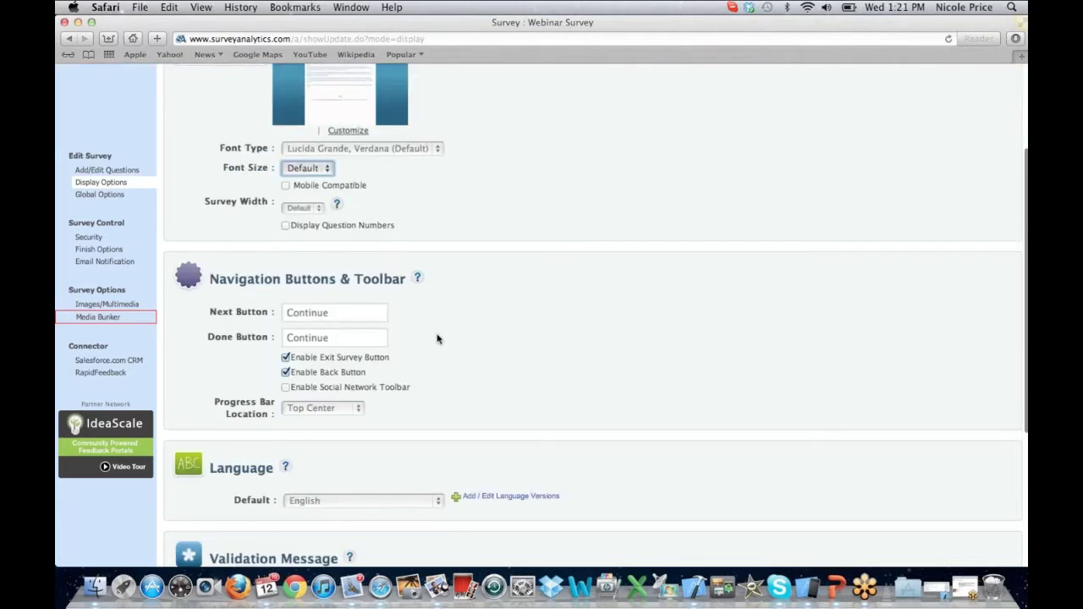
scroll(437, 339, "down", 3)
left_click(345, 224)
key("BackSpace")
key("BackSpace")
key("BackSpace")
key("BackSpace")
key("BackSpace")
key("BackSpace")
key("BackSpace")
key("BackSpace")
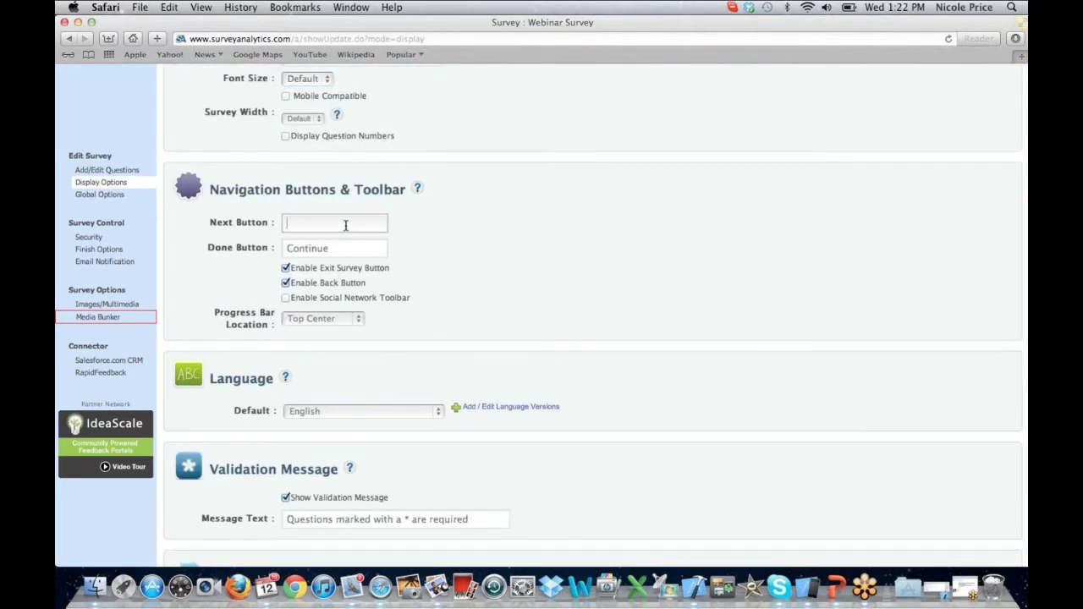
type("Next")
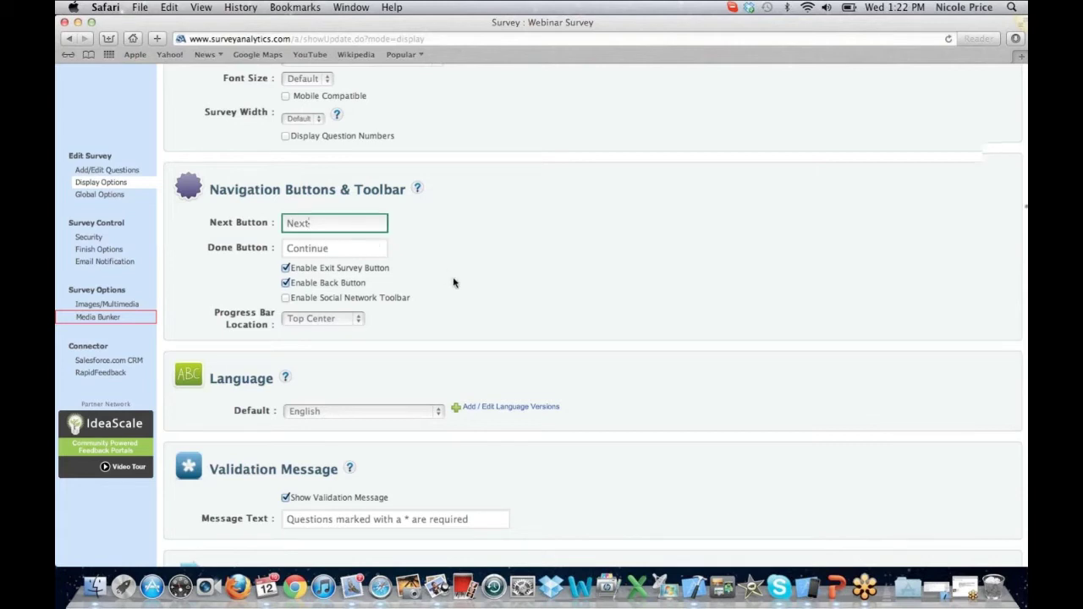
- Enable the Social Network Toolbar for the survey
scroll(454, 282, "down", 1)
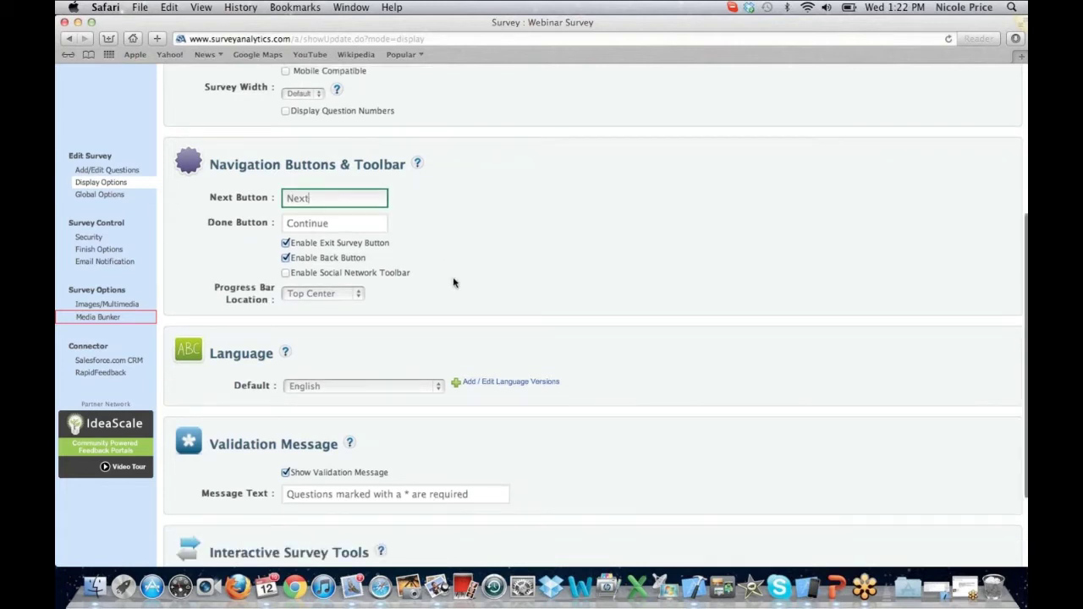
scroll(454, 283, "down", 1)
scroll(454, 283, "down", 1)
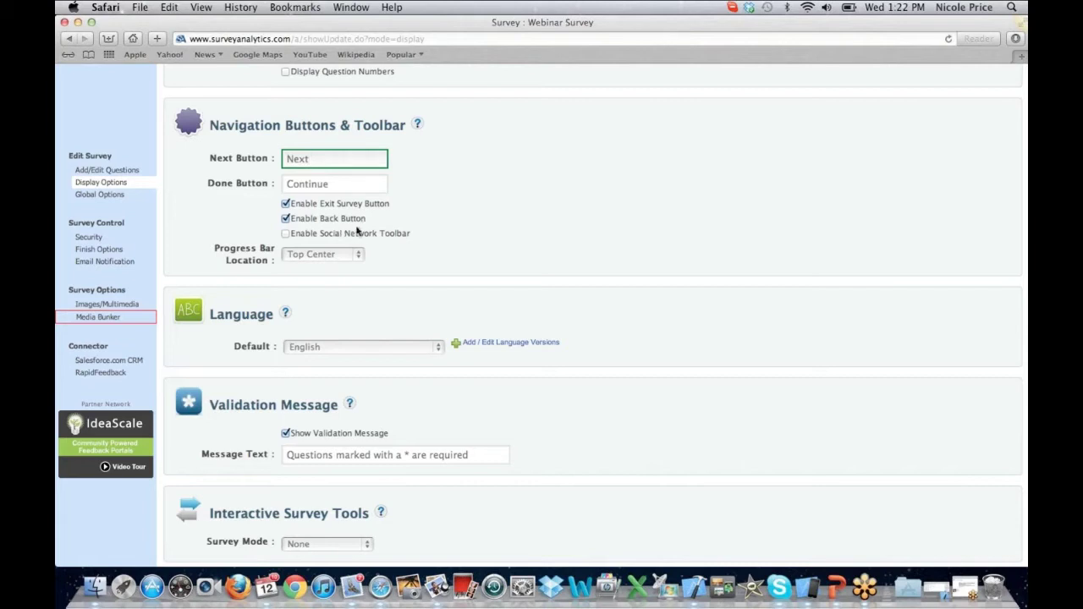
left_click(286, 234)
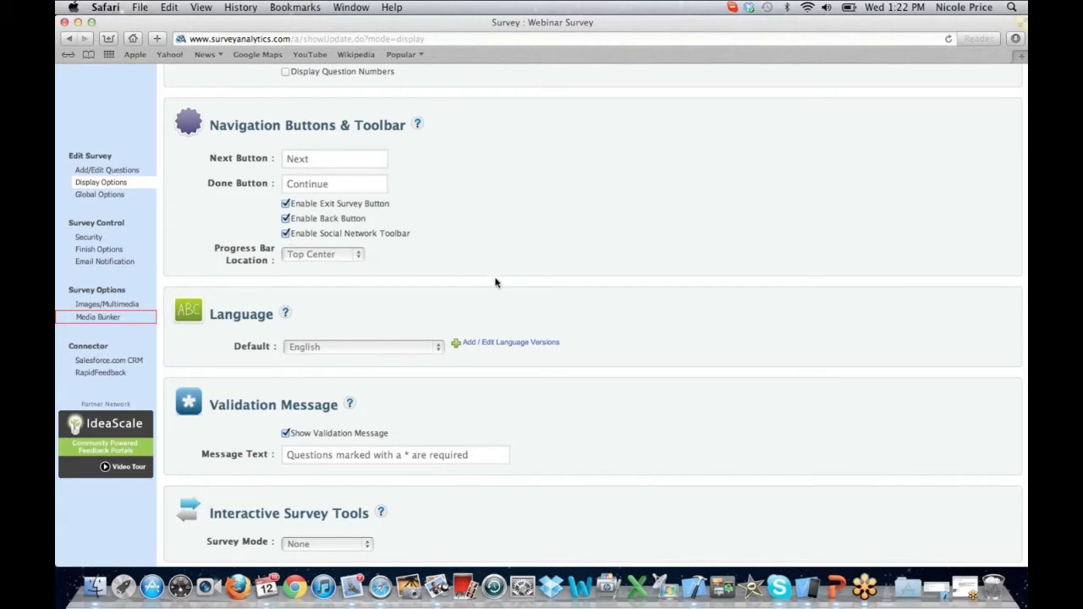
- Look through the default language choices and the remaining display settings, leaving the language on English
scroll(496, 283, "down", 1)
scroll(496, 283, "down", 2)
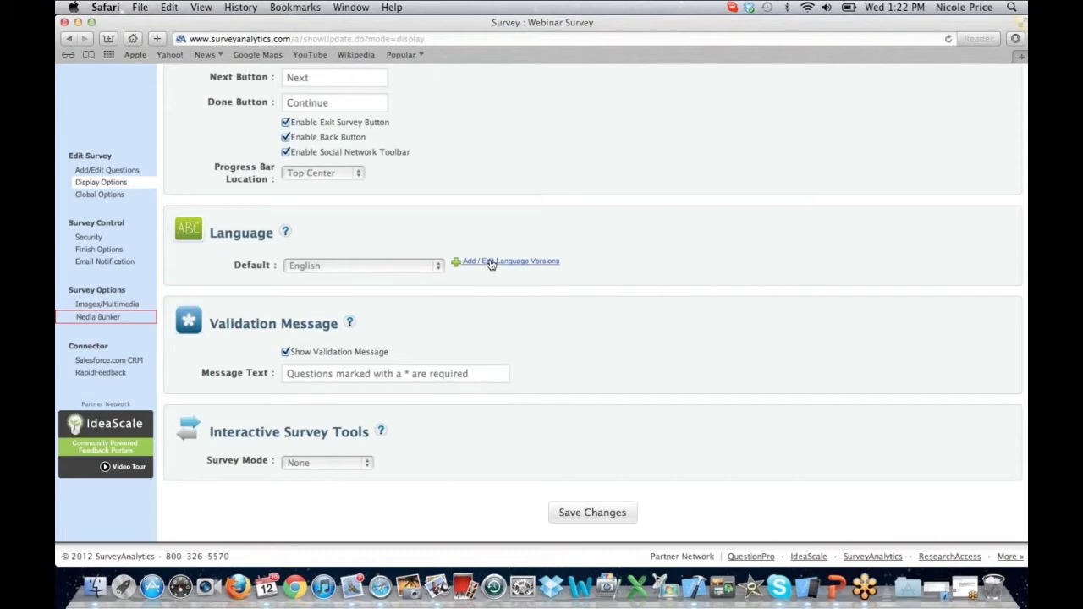
left_click(440, 266)
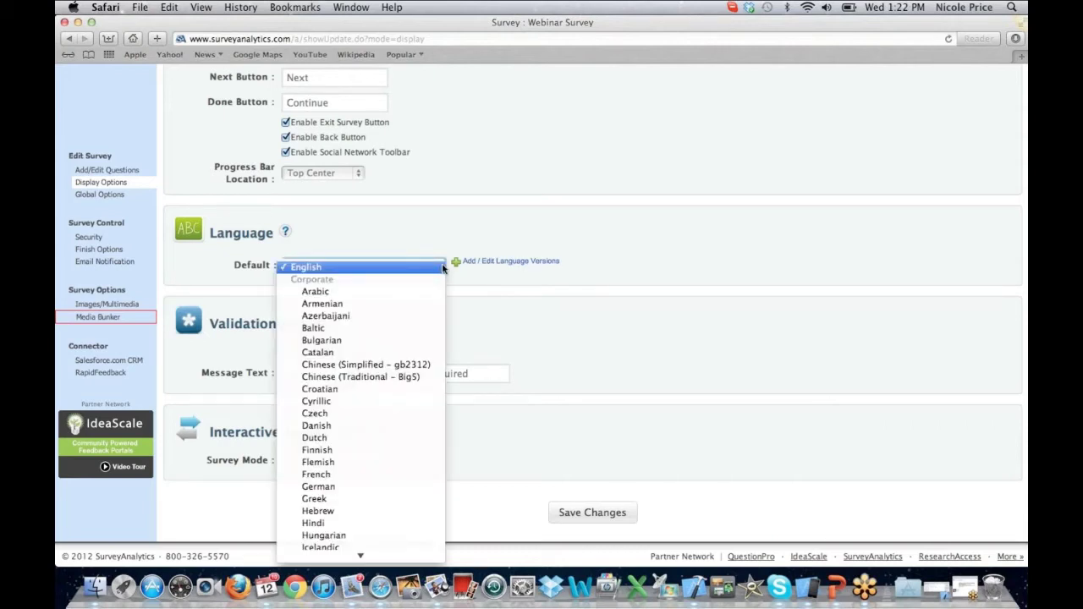
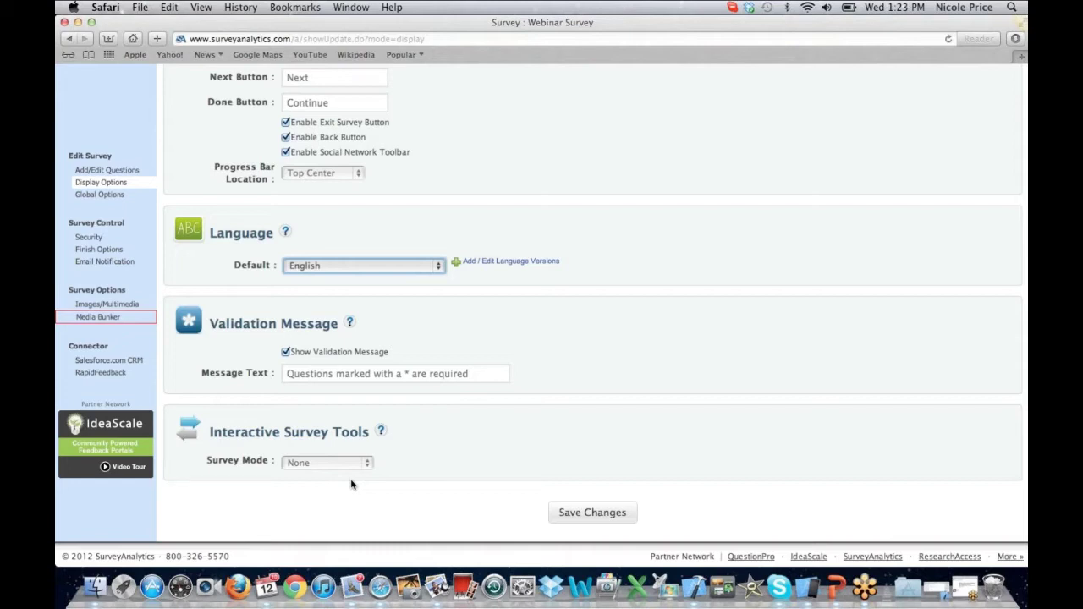
scroll(353, 485, "up", 1)
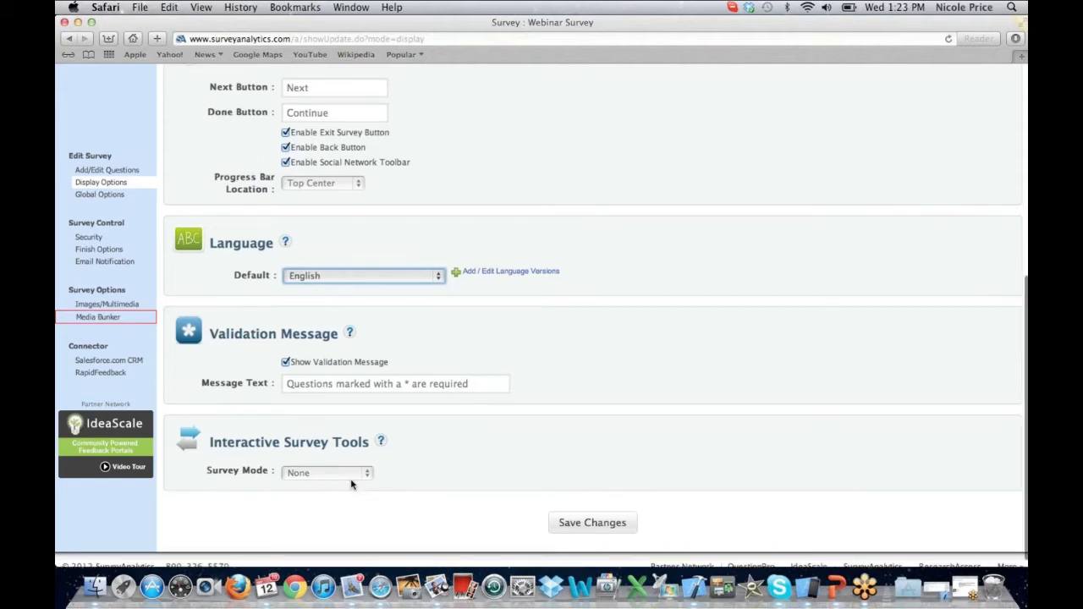
scroll(352, 484, "up", 5)
scroll(352, 484, "up", 3)
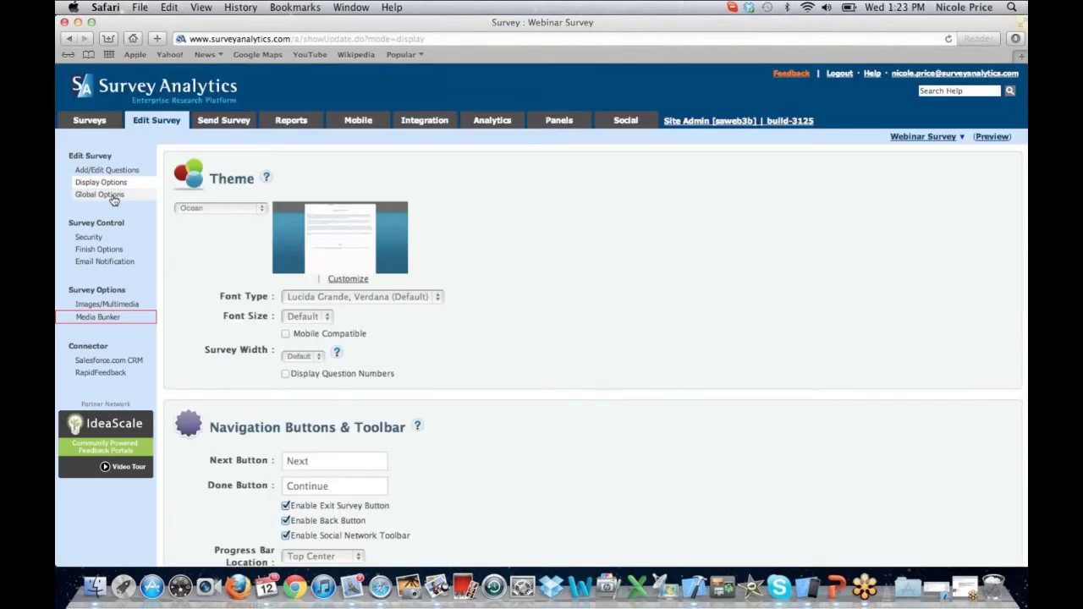
- Look over the survey's Global Options and check the available Survey Authentication choices in the Security settings, leaving authentication on None
left_click(114, 198)
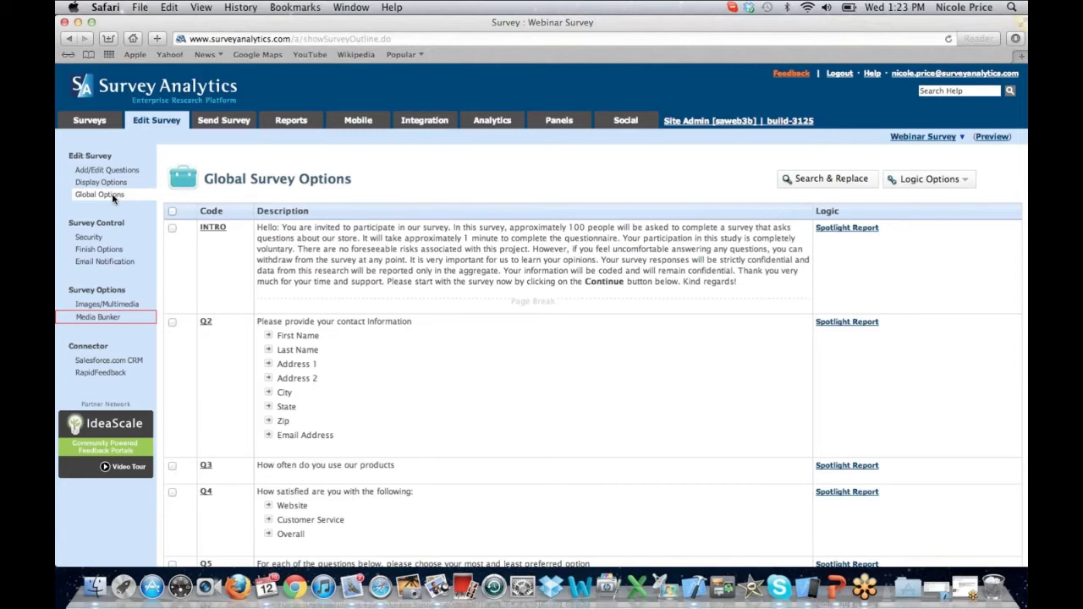
left_click(96, 239)
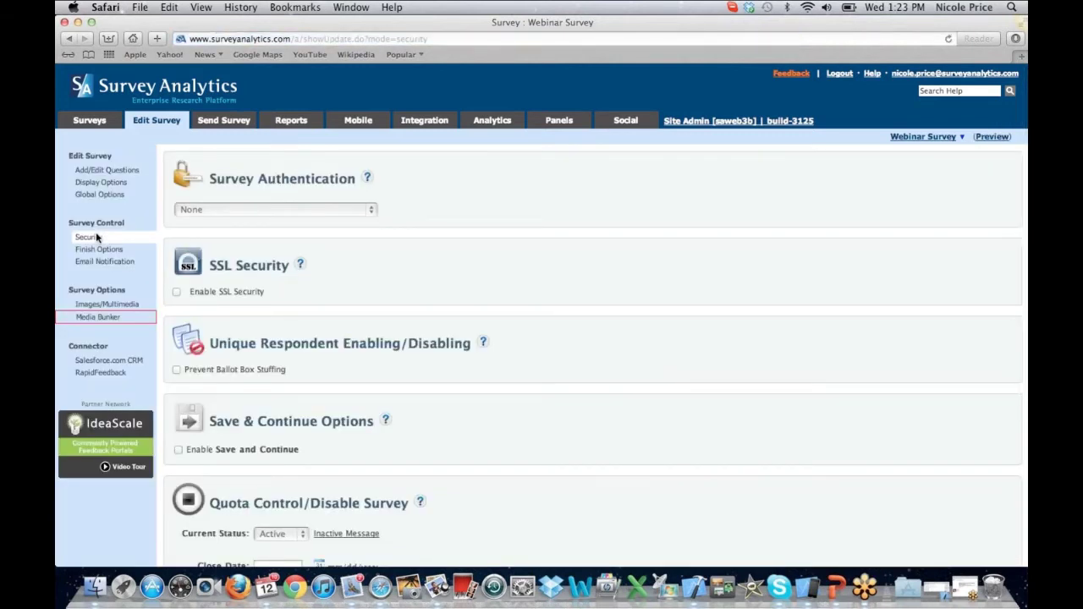
left_click(369, 214)
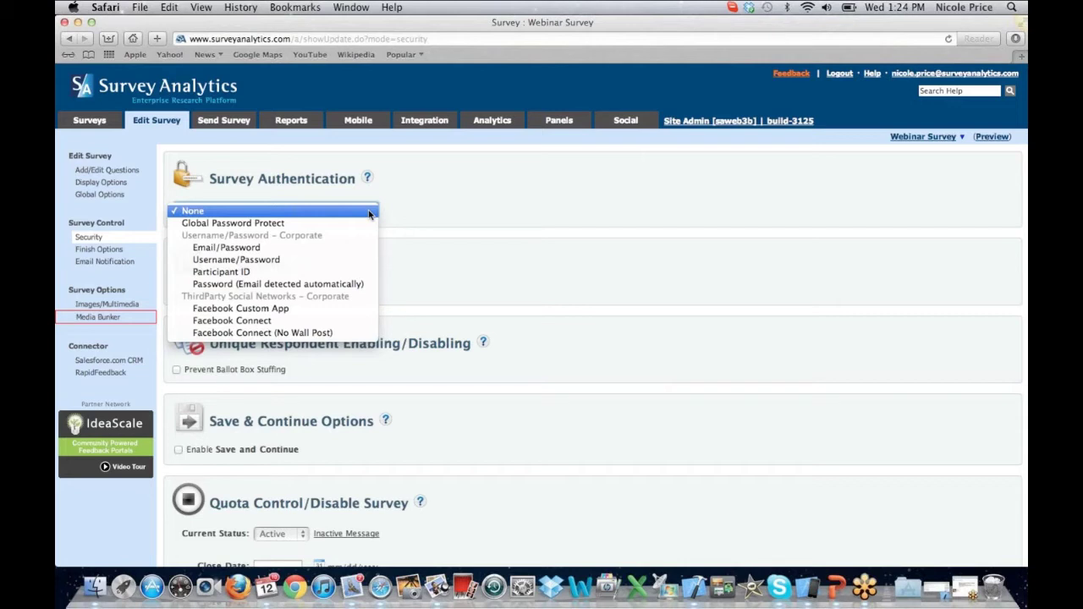
left_click(456, 260)
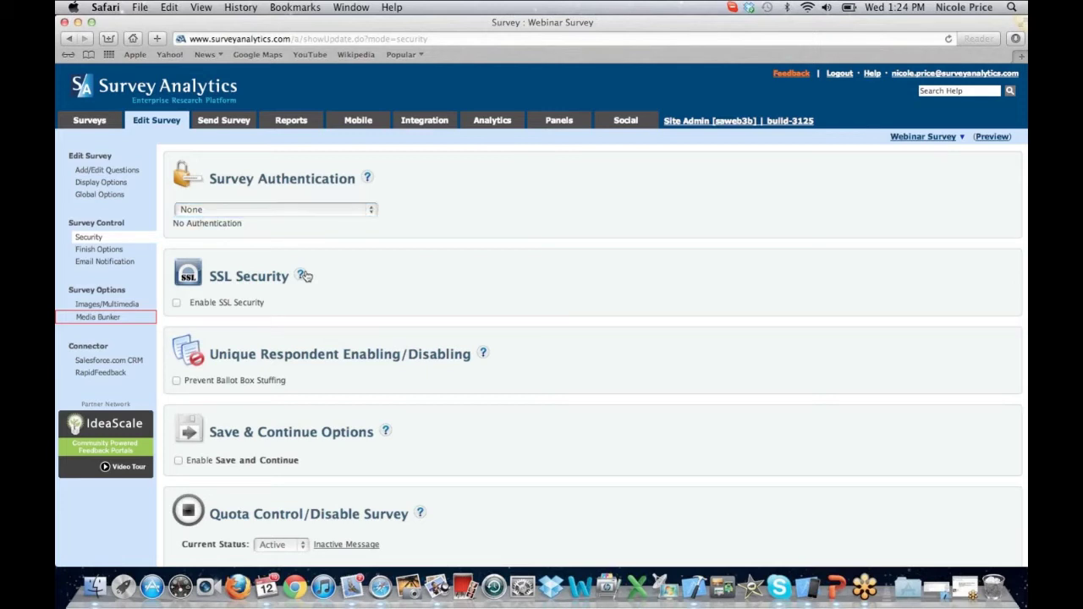
- Read the help article on SSL Security options and close its window
left_click(303, 276)
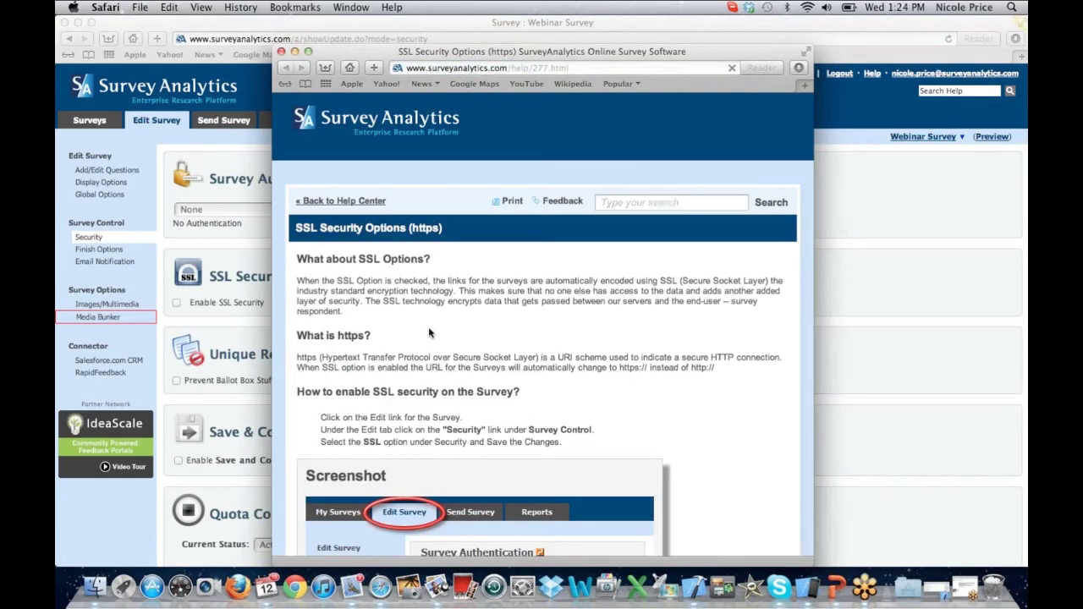
scroll(429, 327, "down", 3)
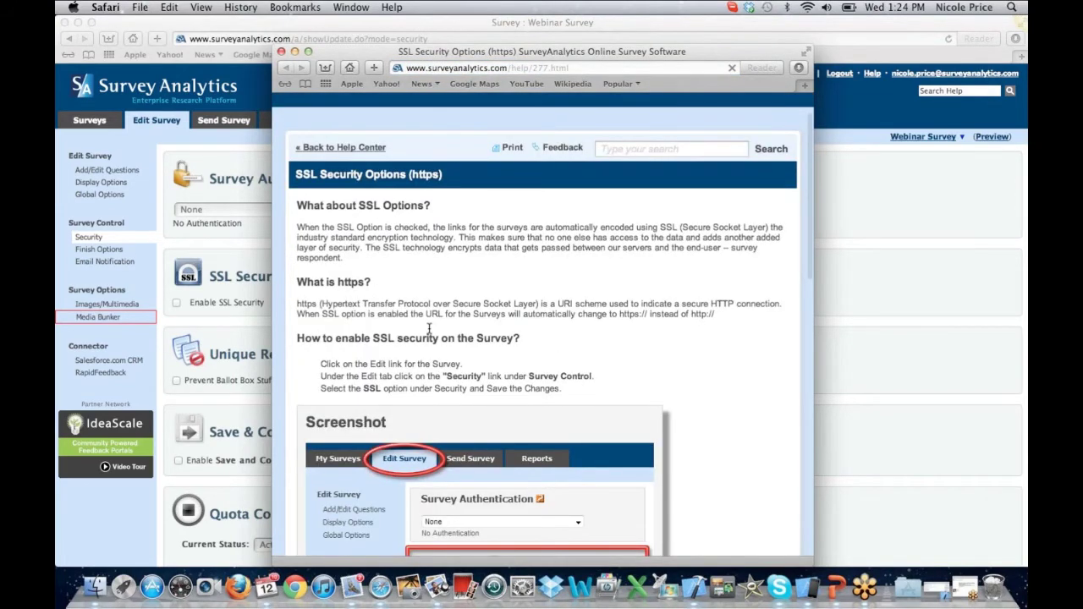
scroll(429, 328, "down", 1)
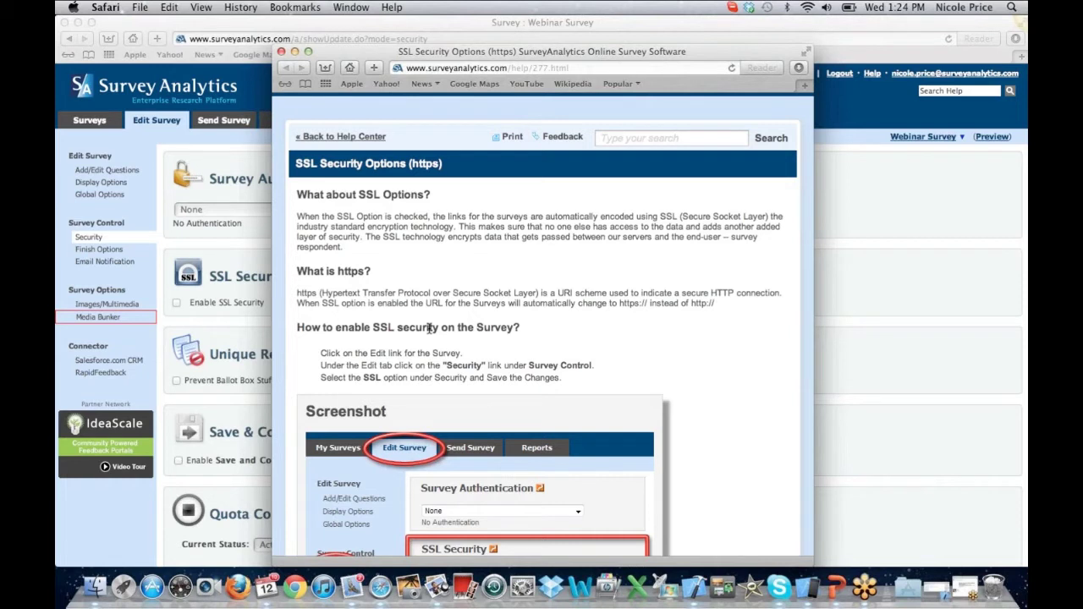
left_click(282, 52)
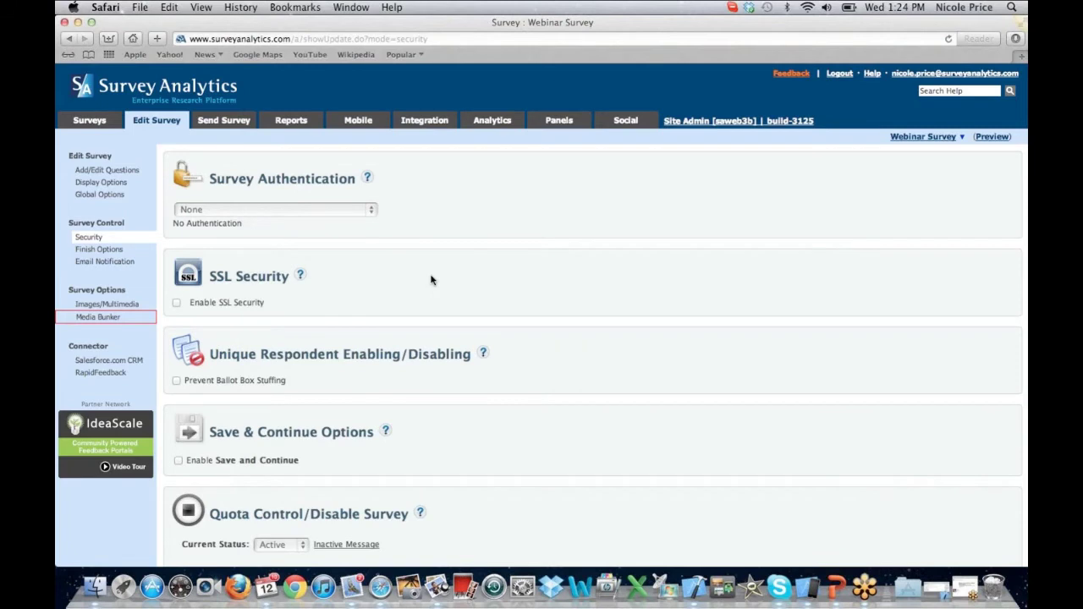
- Enable Prevent Ballot Box Stuffing for the survey and look over the quota control and countdown timer settings
scroll(431, 281, "down", 2)
scroll(431, 280, "down", 3)
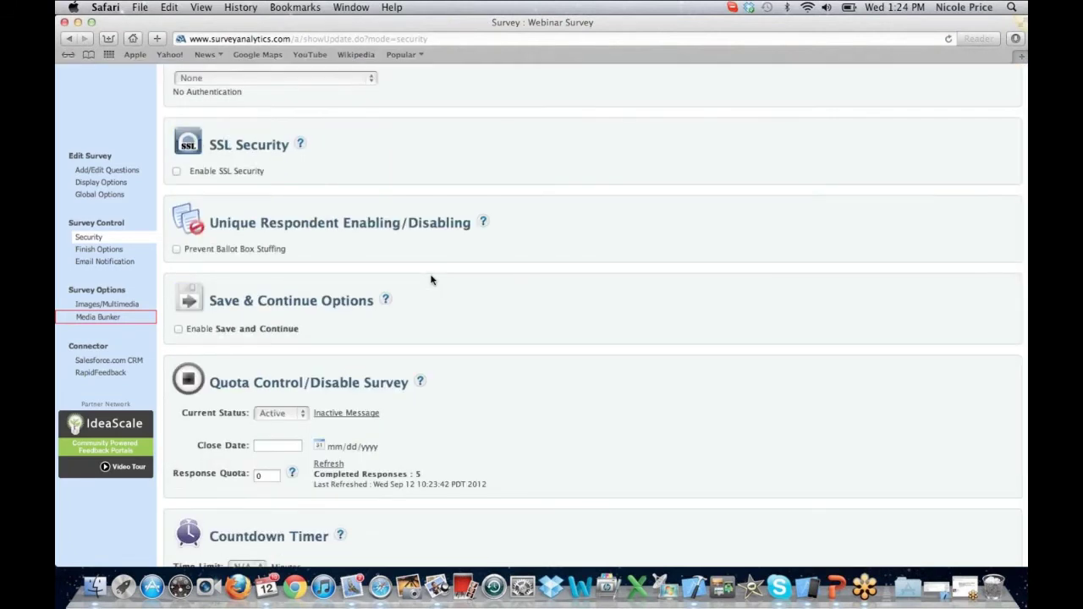
left_click(177, 249)
scroll(599, 444, "down", 1)
scroll(599, 444, "down", 1)
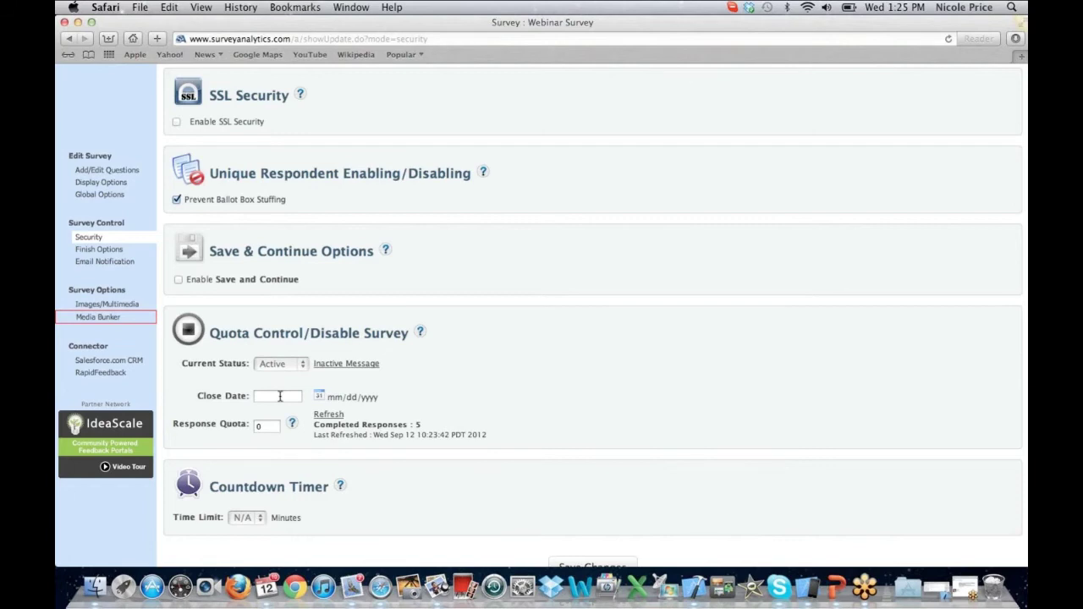
scroll(281, 396, "up", 5)
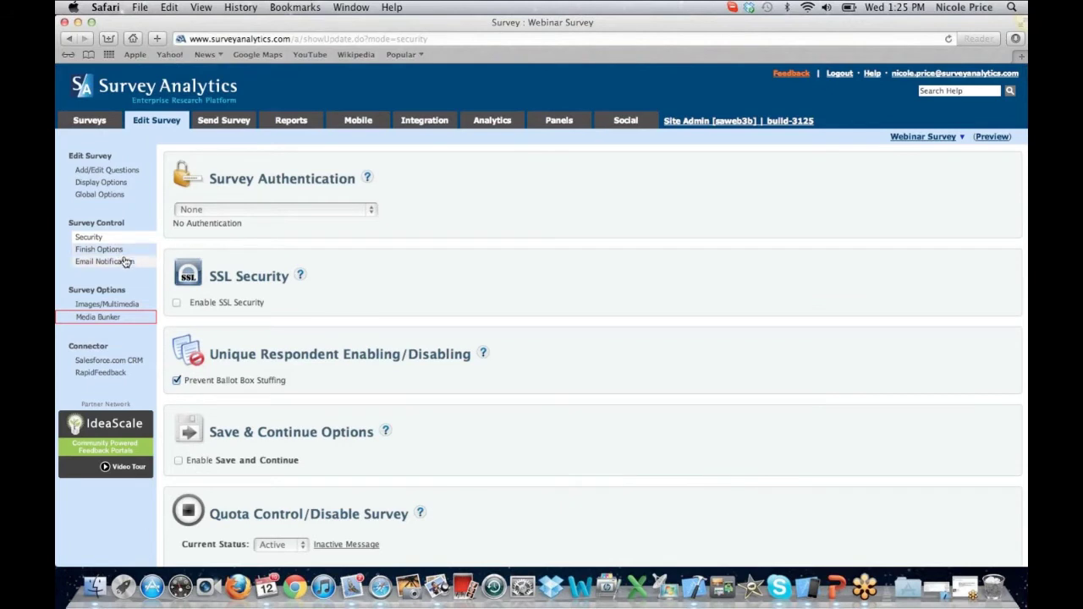
- Enable Action Alert in the survey's email notifications and view the new alert's configuration form, closing it without adding an alert
left_click(125, 263)
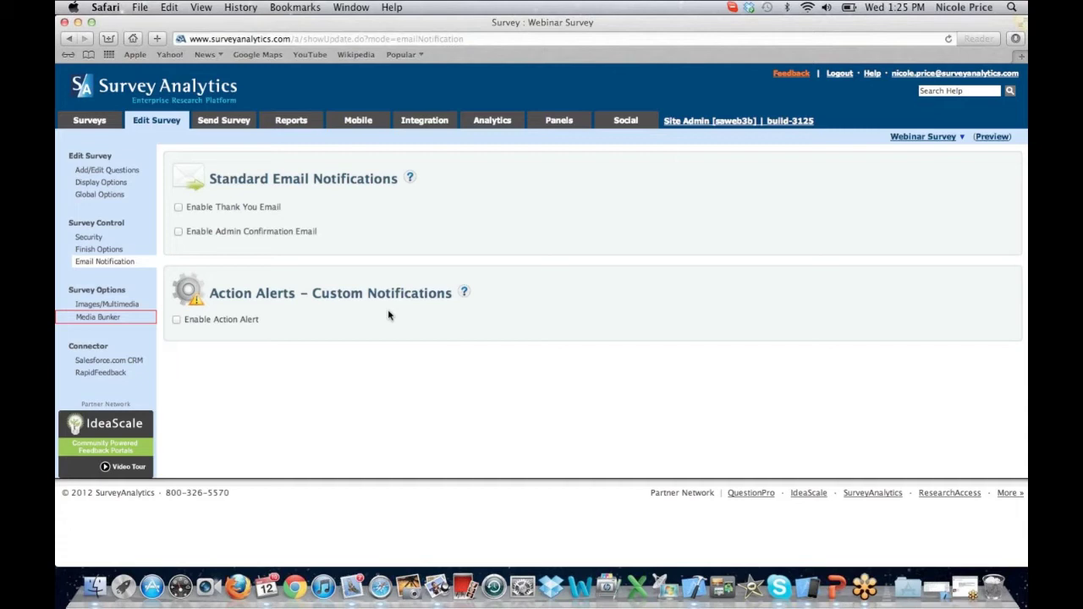
left_click(176, 320)
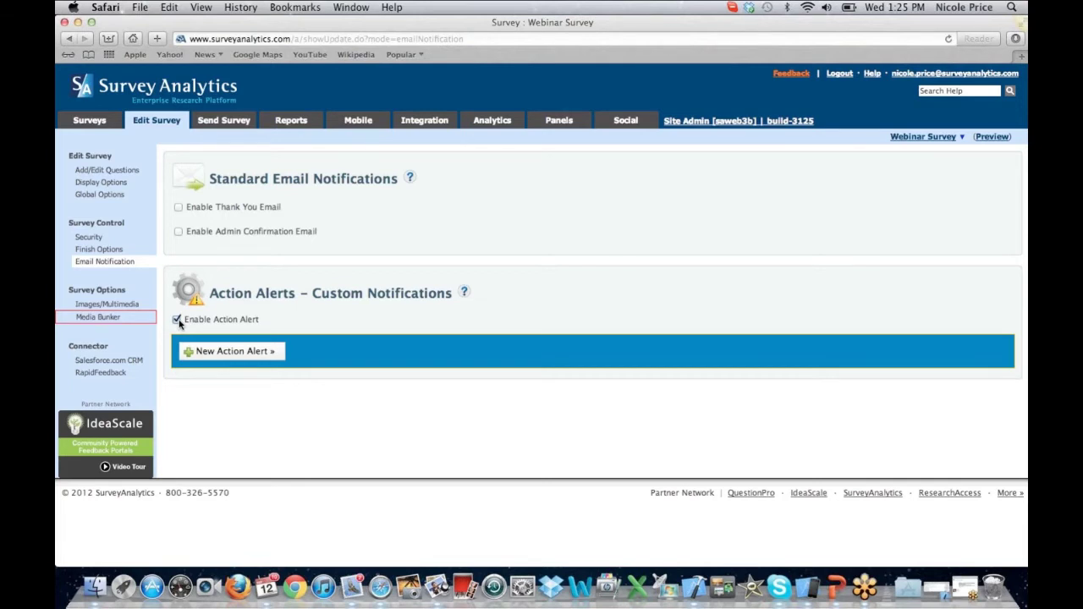
left_click(248, 357)
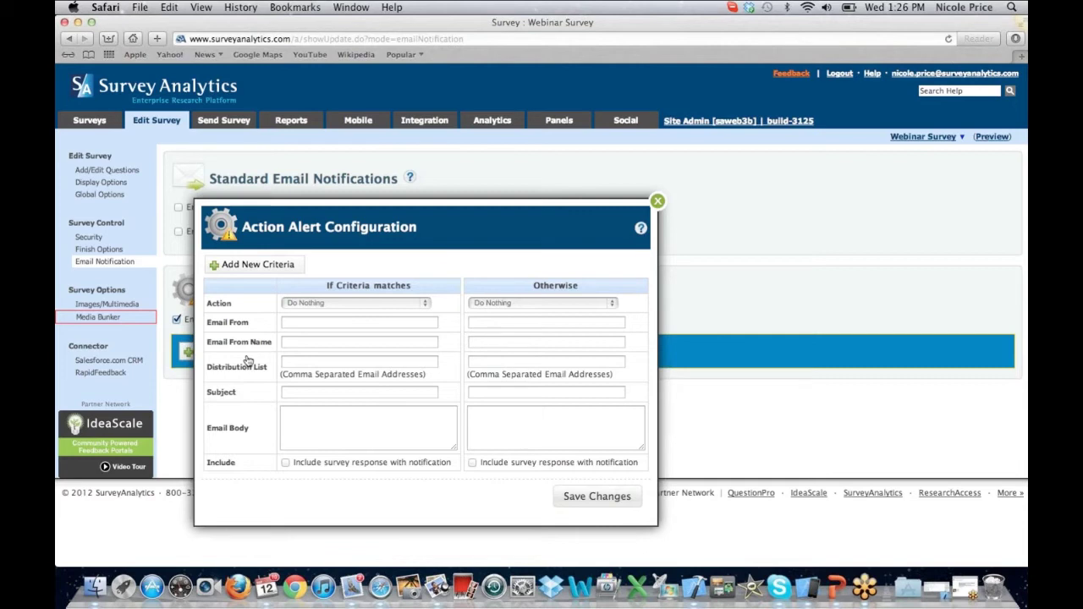
left_click(659, 202)
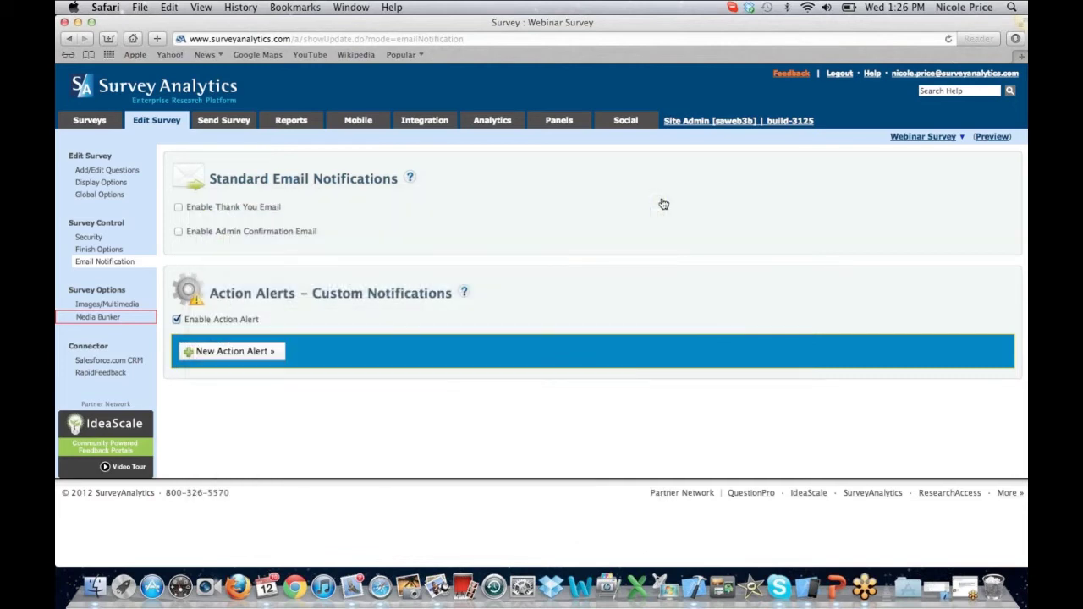
- Look through the survey's Images/Multimedia page and the files in My Image Library
left_click(99, 306)
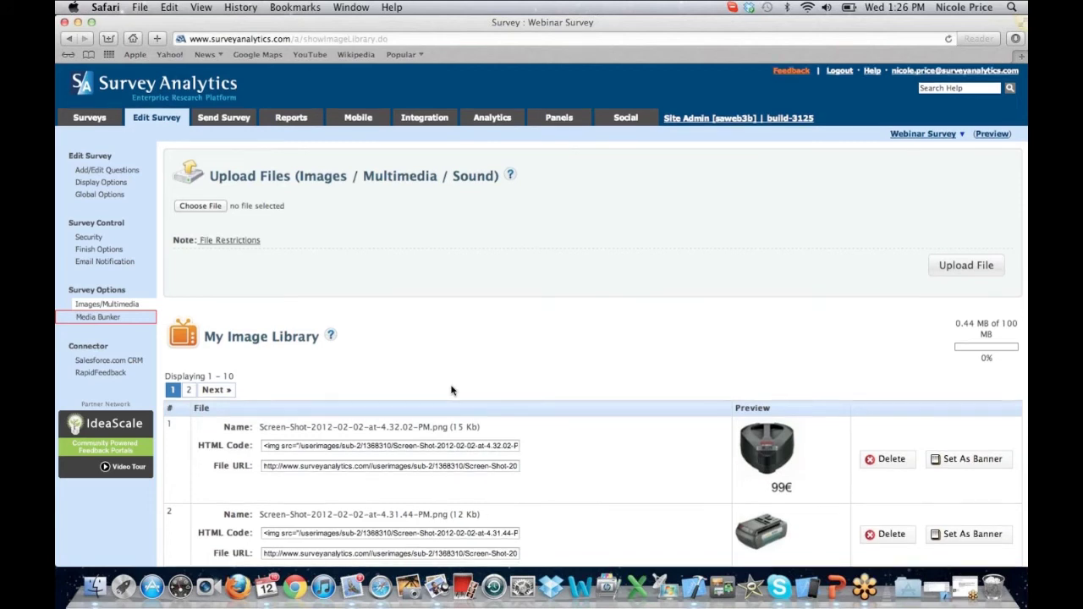
scroll(451, 390, "down", 2)
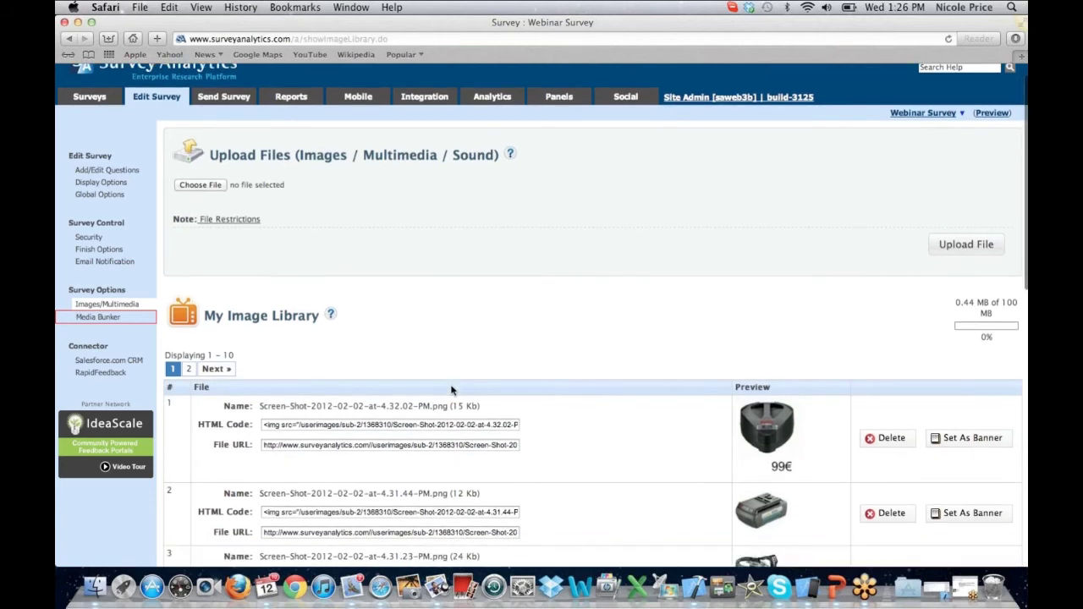
scroll(451, 390, "down", 5)
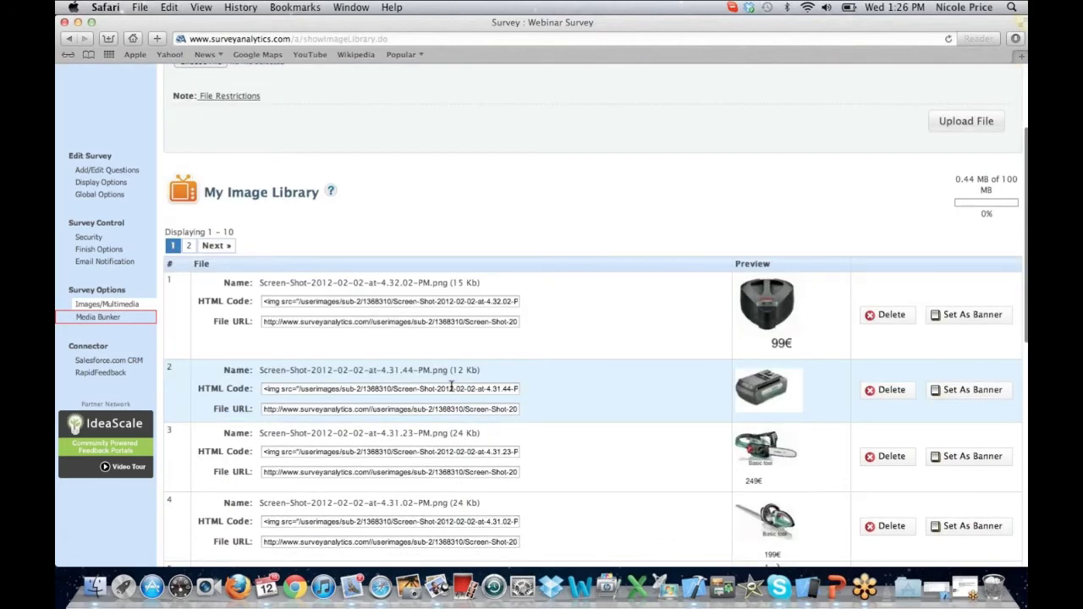
scroll(599, 459, "down", 4)
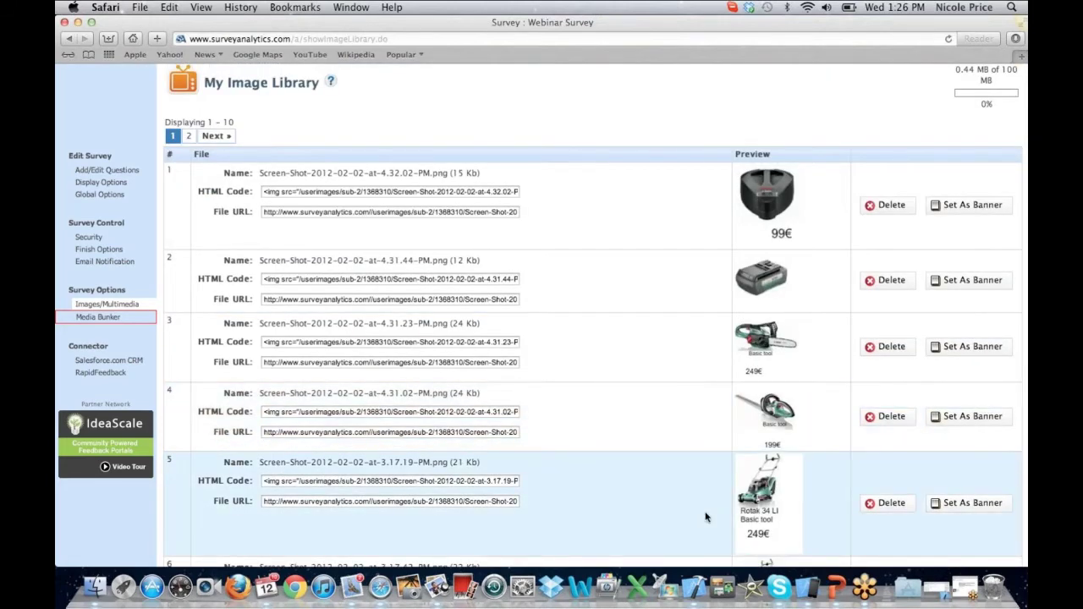
scroll(706, 517, "down", 6)
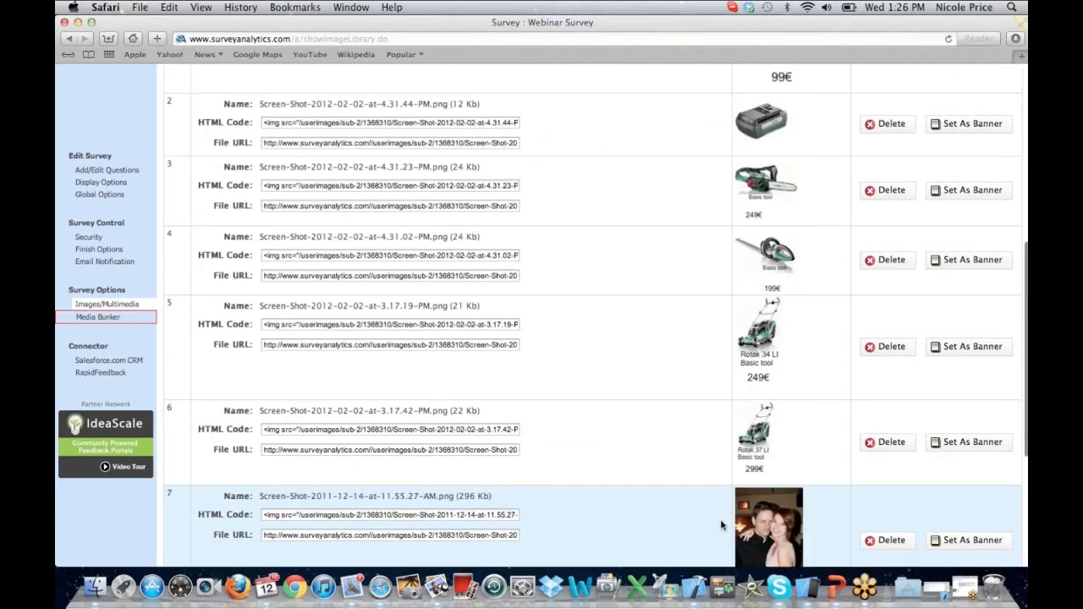
scroll(721, 525, "down", 7)
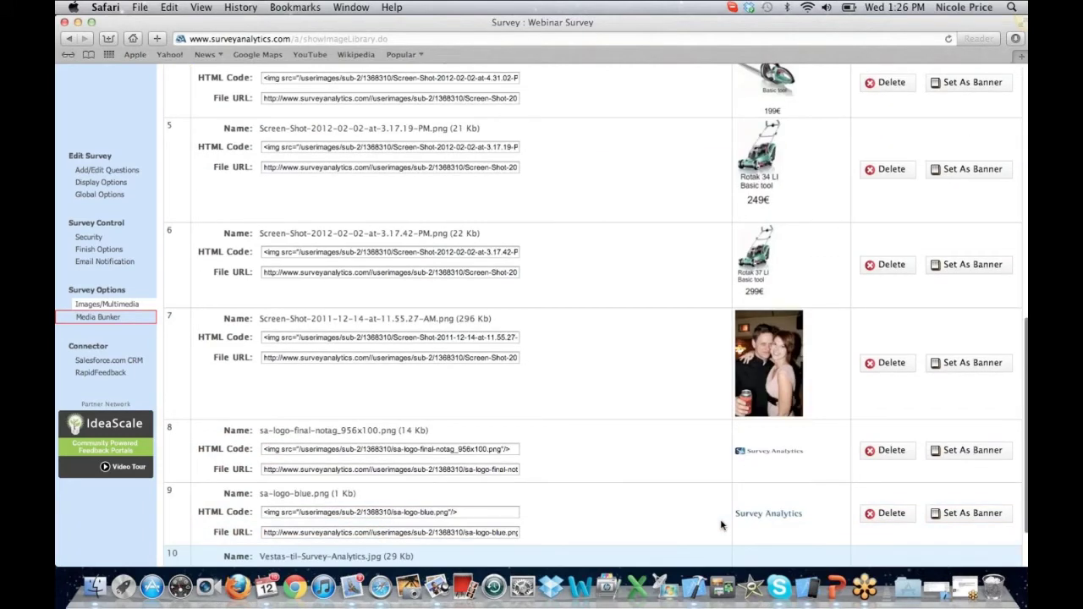
- View the Salesforce.com CRM connector settings and examine the RapidFeedback code download and generation options
left_click(138, 362)
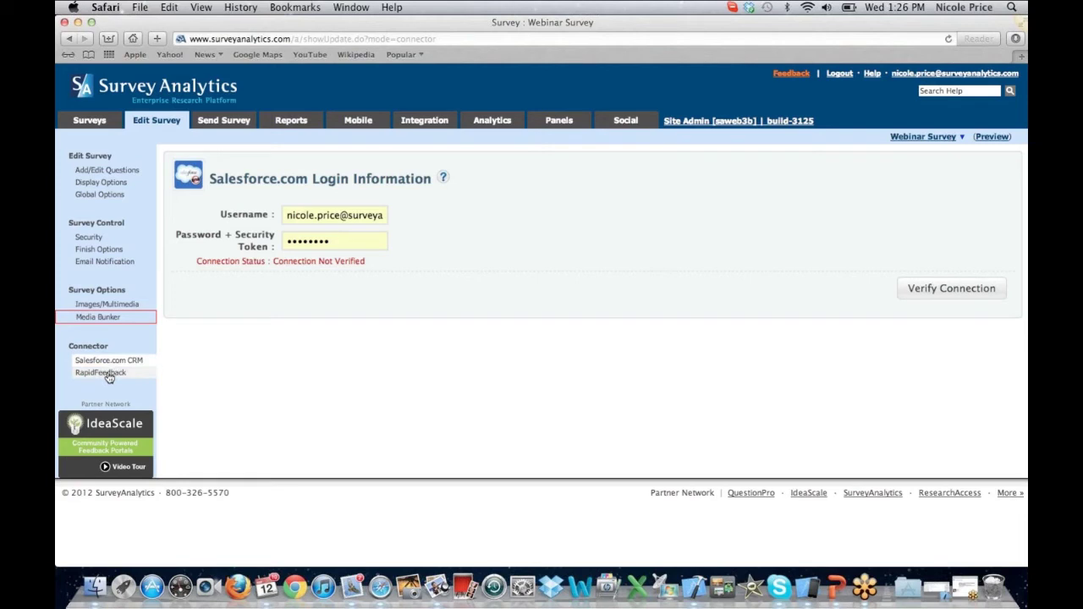
left_click(108, 376)
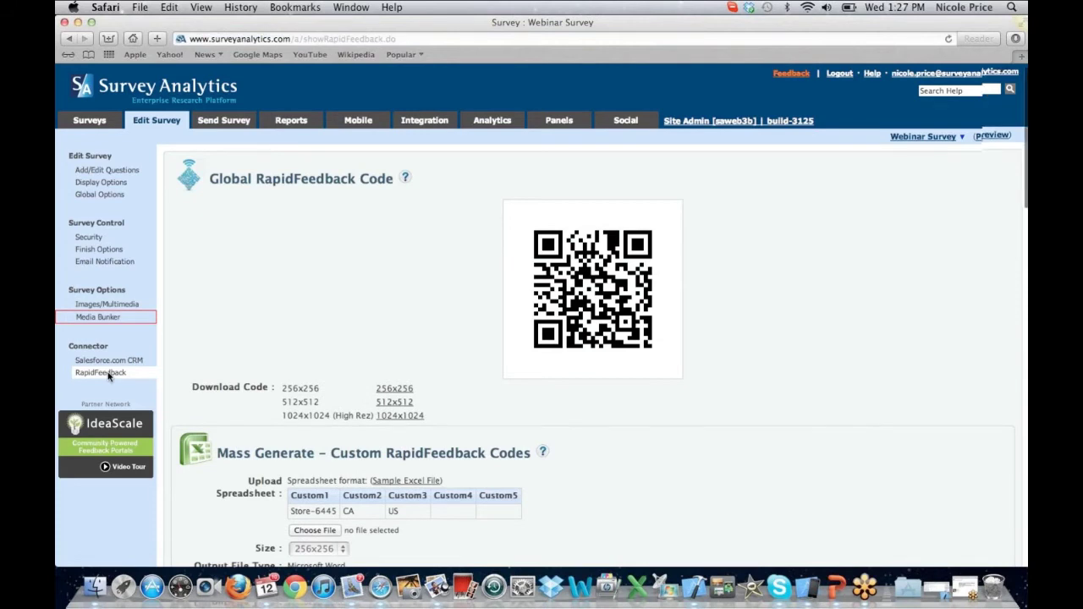
scroll(108, 376, "down", 2)
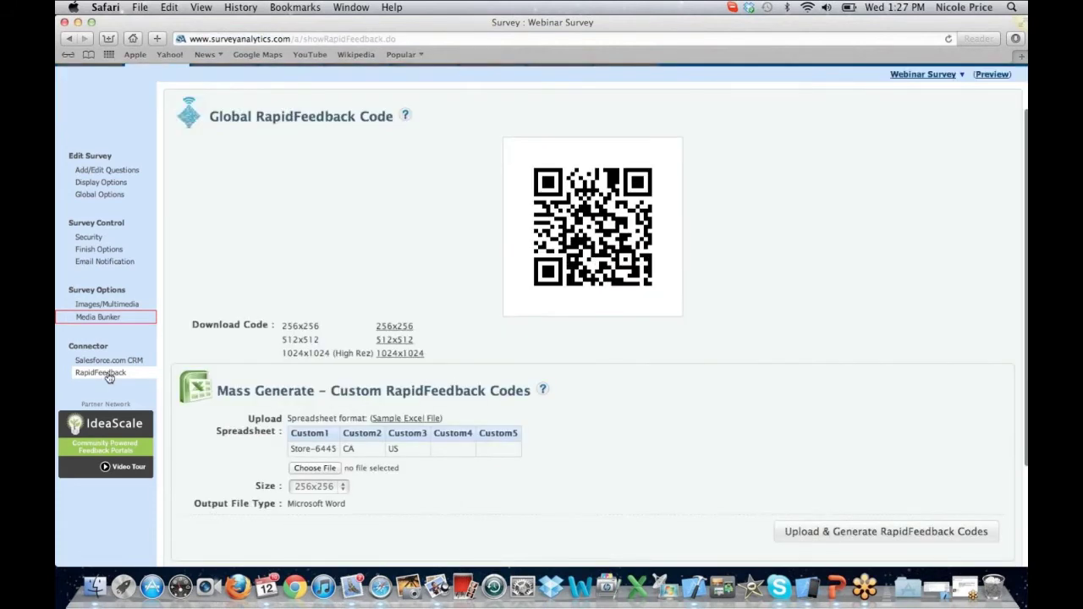
scroll(108, 377, "down", 2)
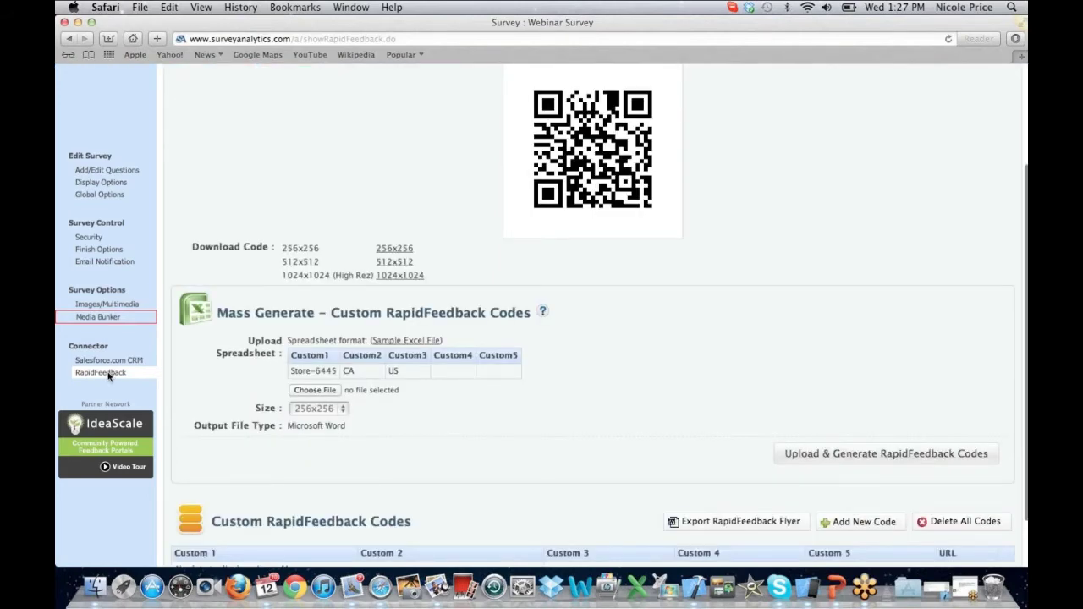
scroll(108, 376, "down", 2)
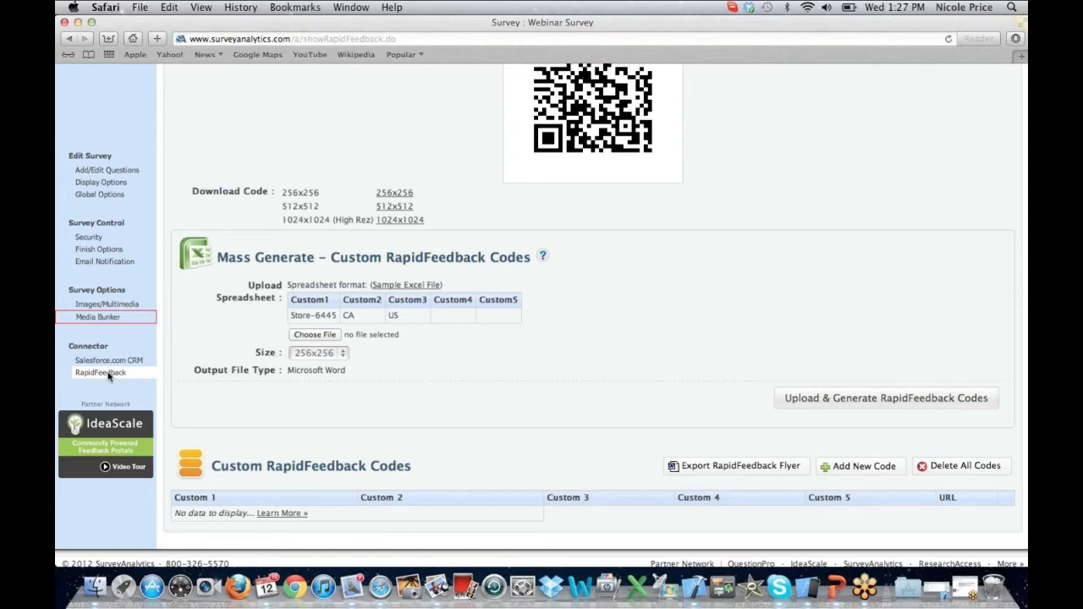
scroll(108, 377, "up", 1)
scroll(108, 377, "up", 4)
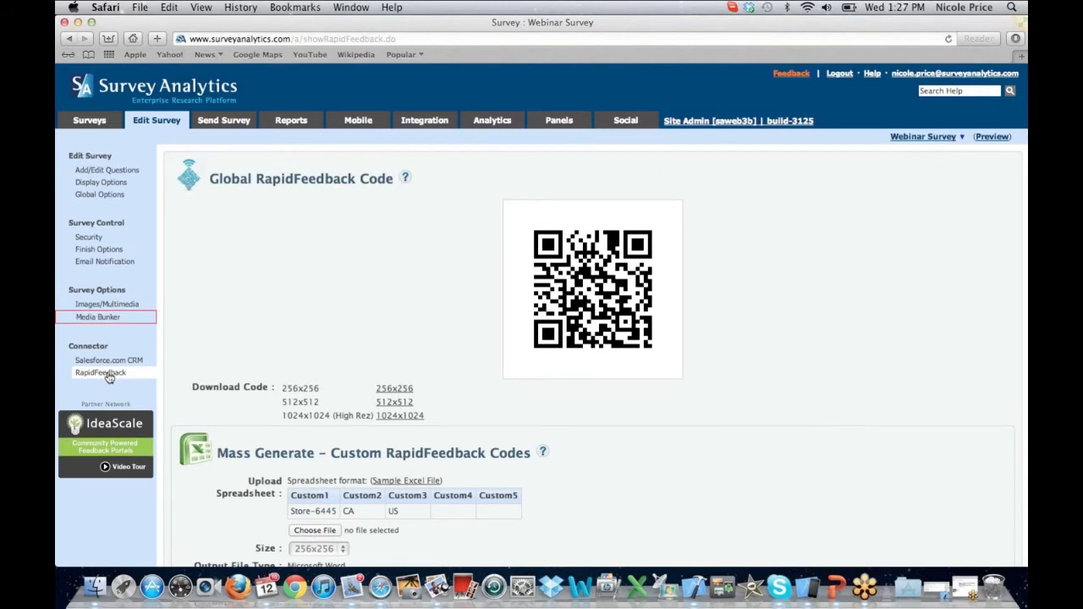
- View the survey's distribution options and the Facebook share window for the survey link, closing it without sharing
left_click(220, 122)
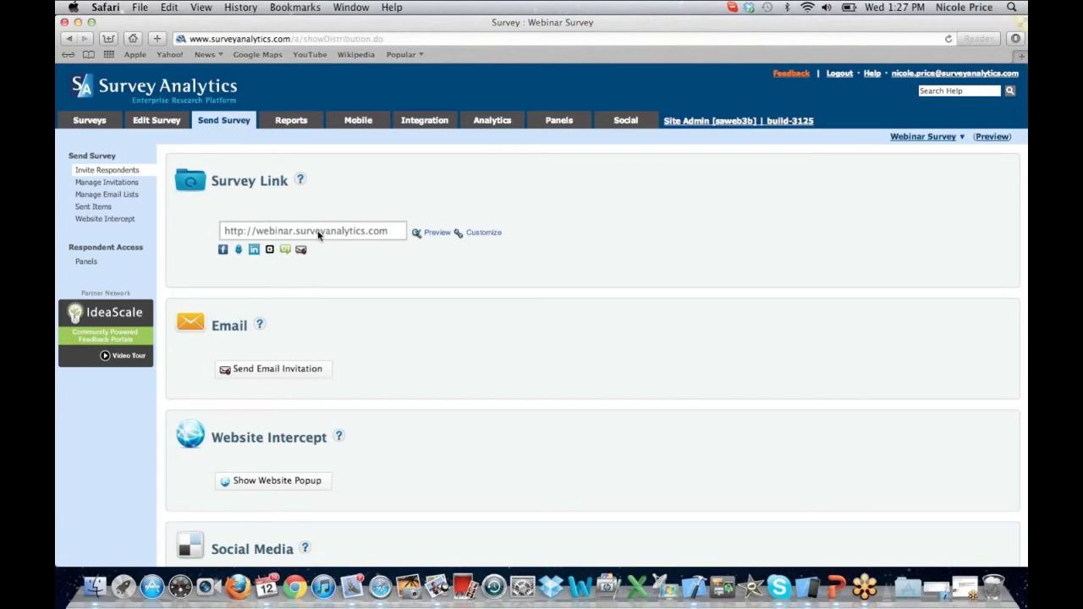
left_click(223, 251)
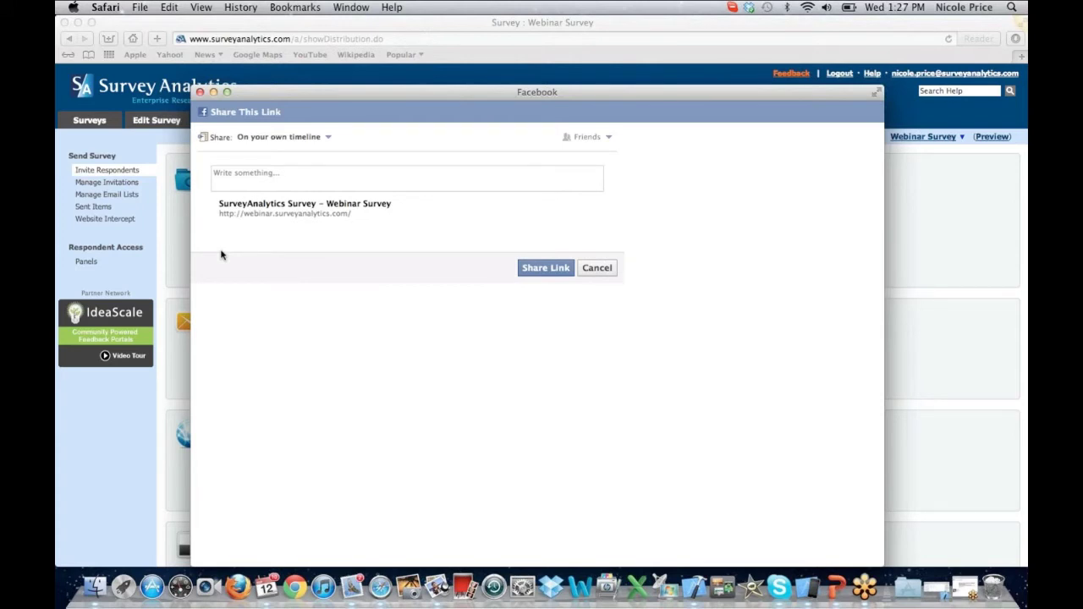
left_click(200, 91)
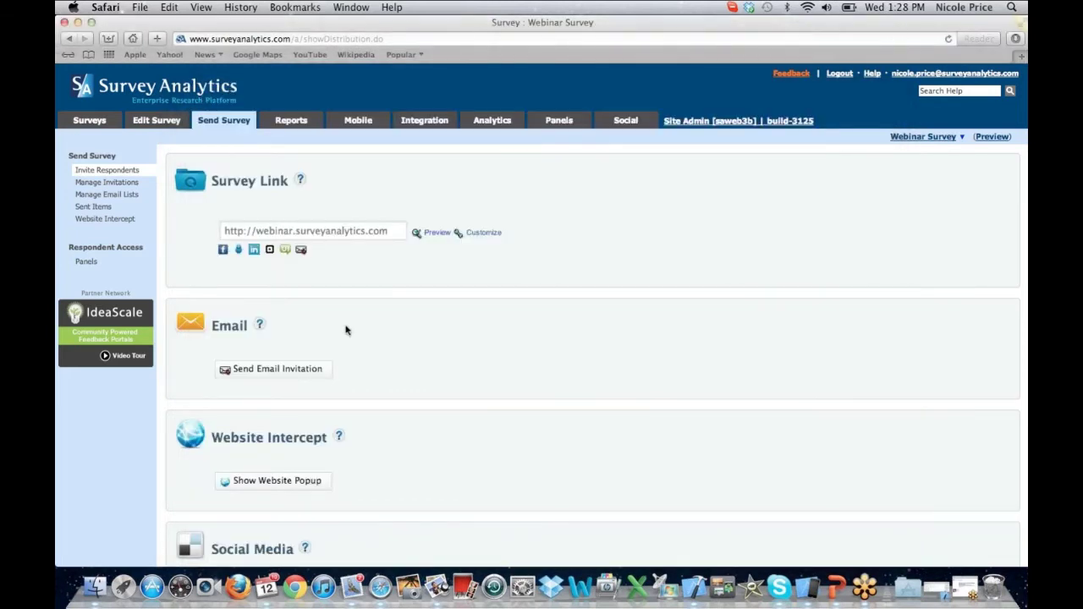
- Look over the email, website intercept and social media distribution options and examine the Email Invitation form with its default message
scroll(345, 330, "down", 1)
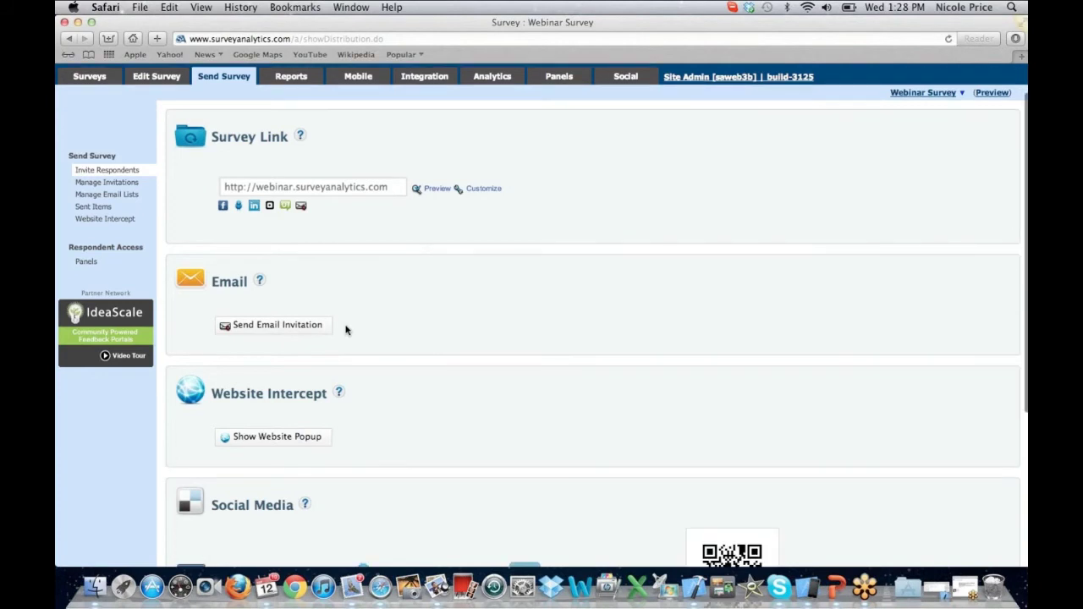
scroll(345, 330, "down", 1)
scroll(345, 330, "down", 1)
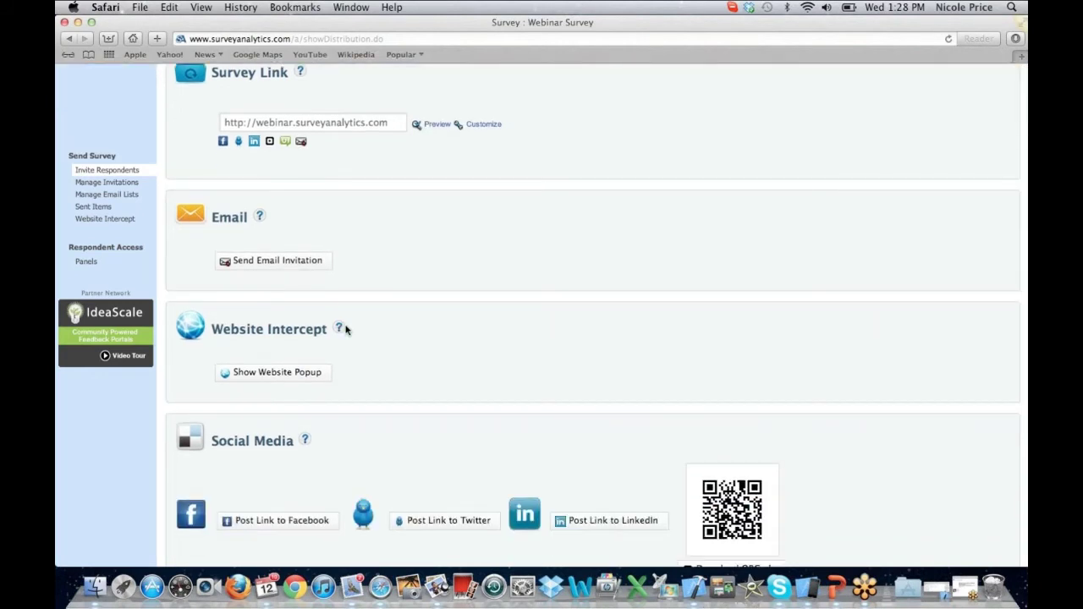
left_click(305, 260)
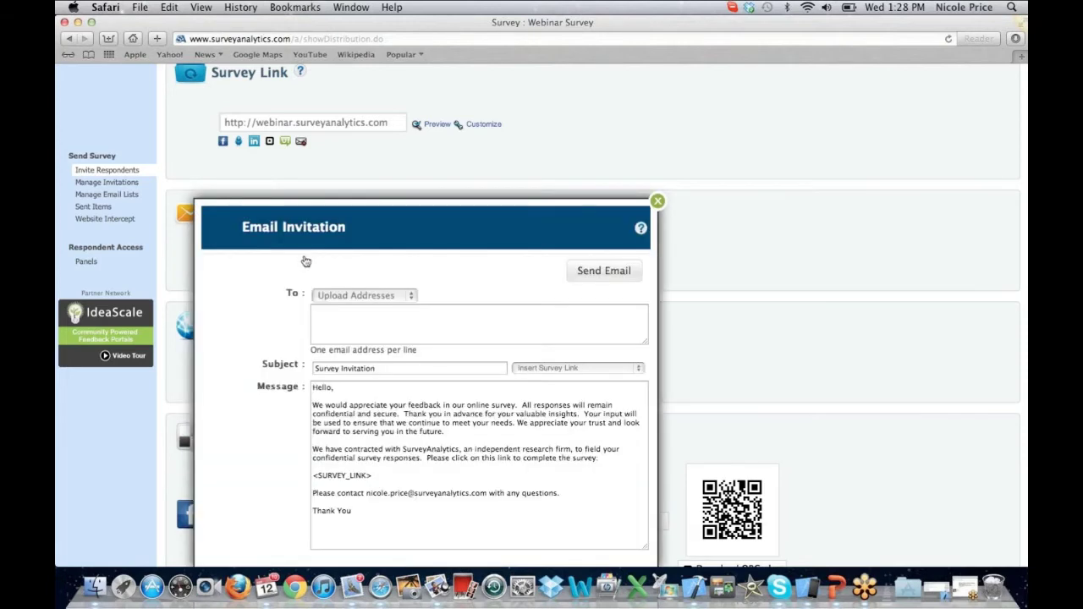
scroll(305, 261, "down", 2)
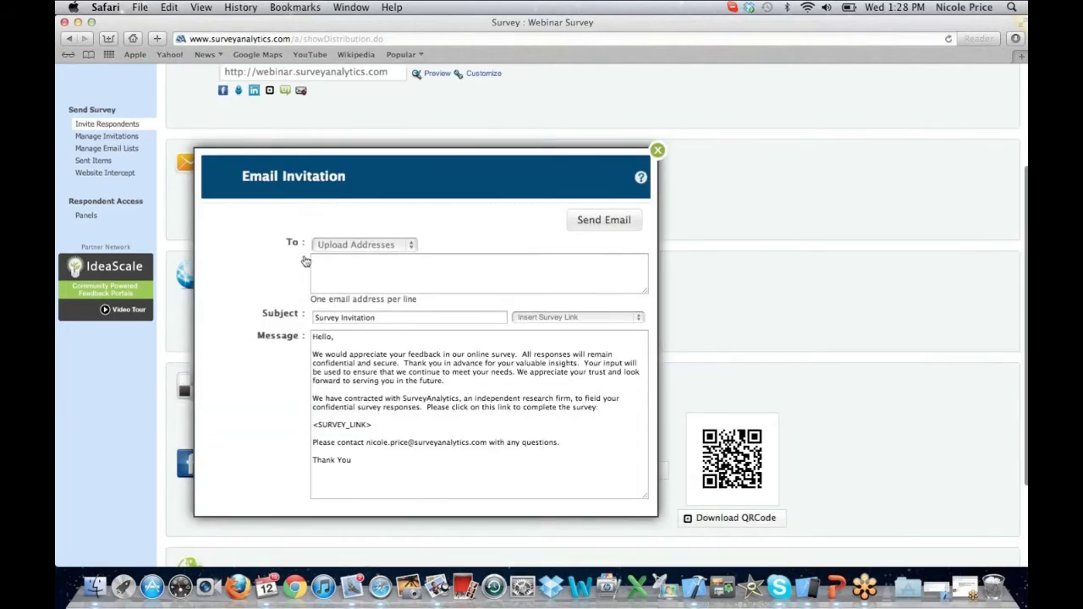
scroll(398, 222, "down", 2)
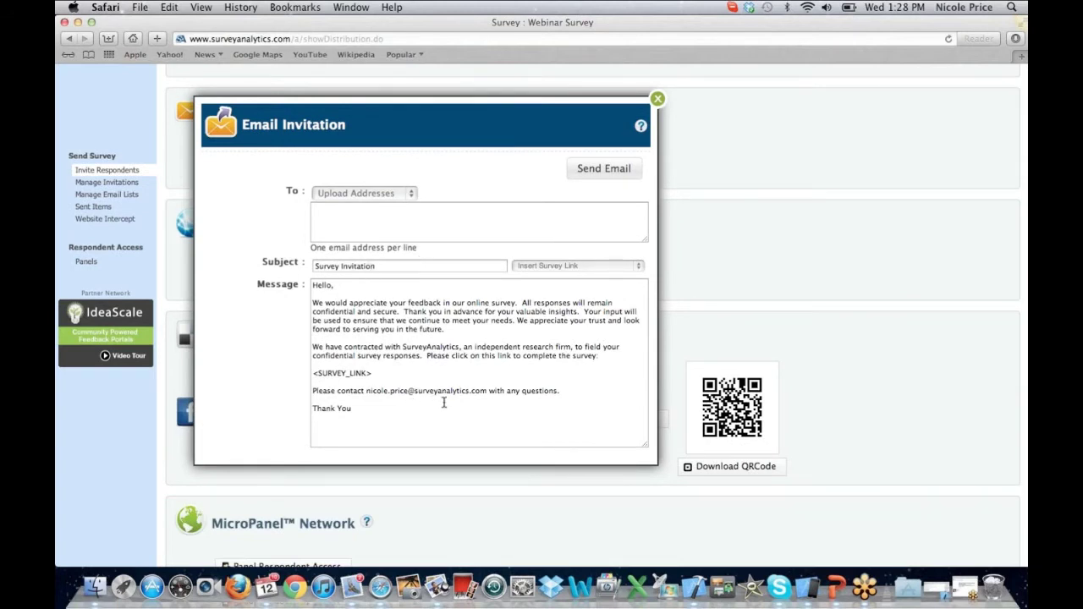
- Close the Email Invitation form and look over the website intercept options, including the Simple Website Popup settings, plus the Survey Invitations page
left_click(658, 100)
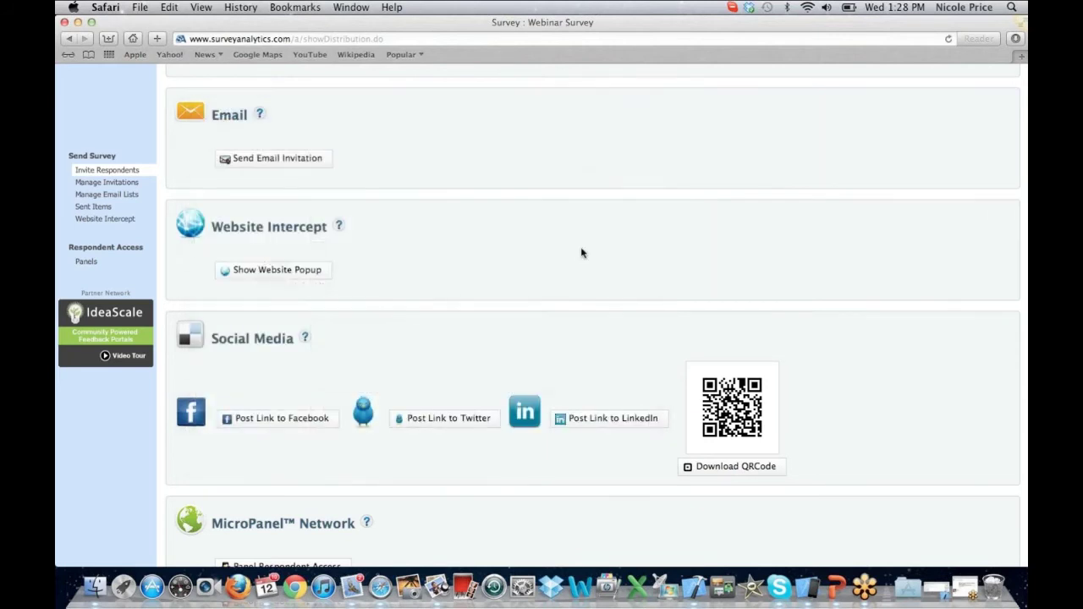
scroll(411, 226, "down", 1)
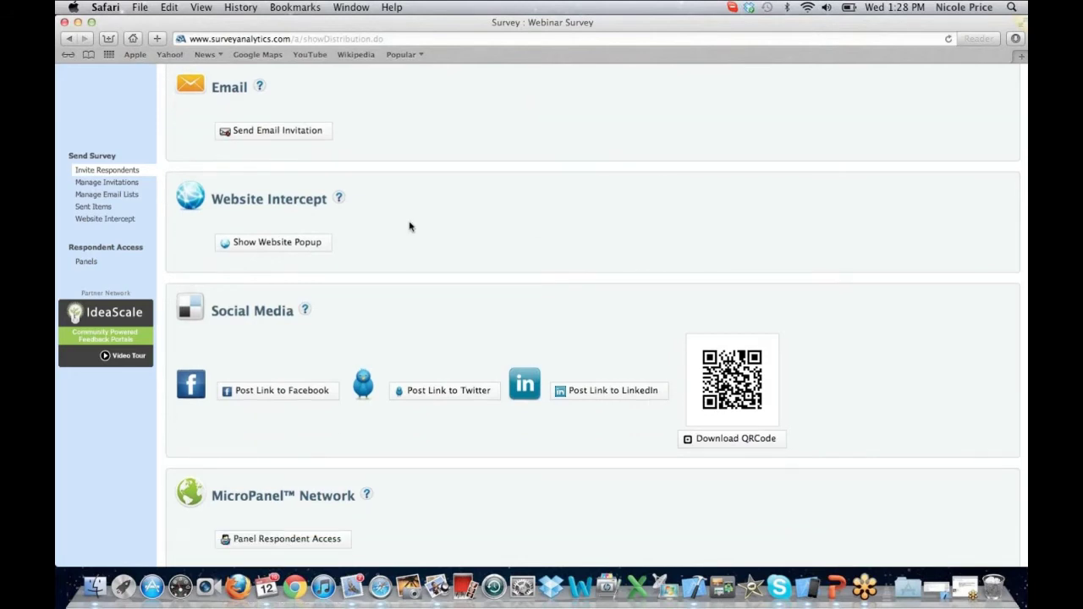
left_click(323, 244)
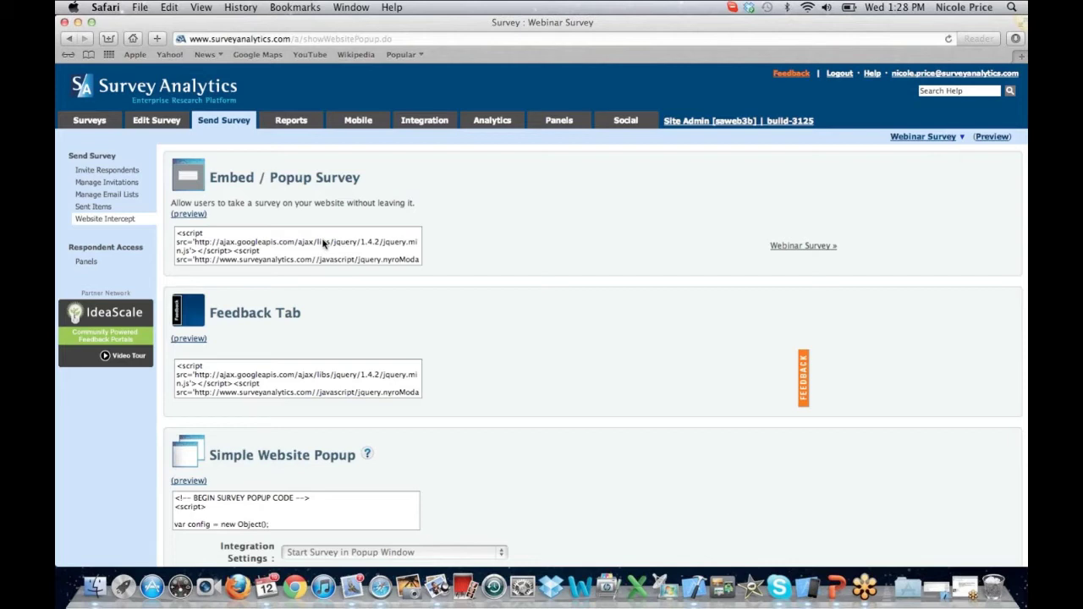
scroll(323, 244, "down", 3)
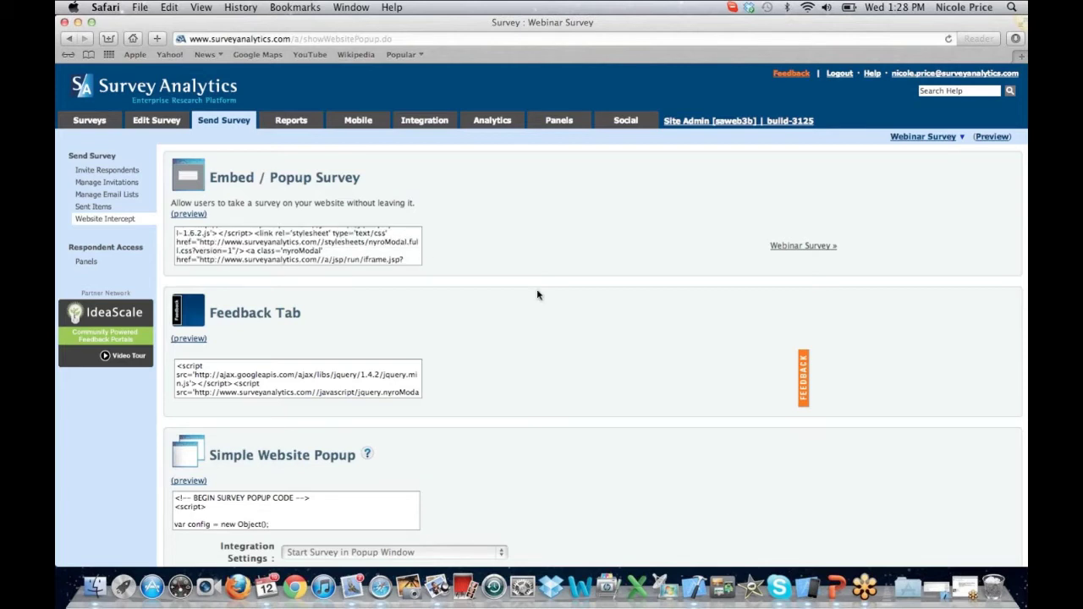
scroll(537, 294, "down", 1)
scroll(536, 294, "down", 1)
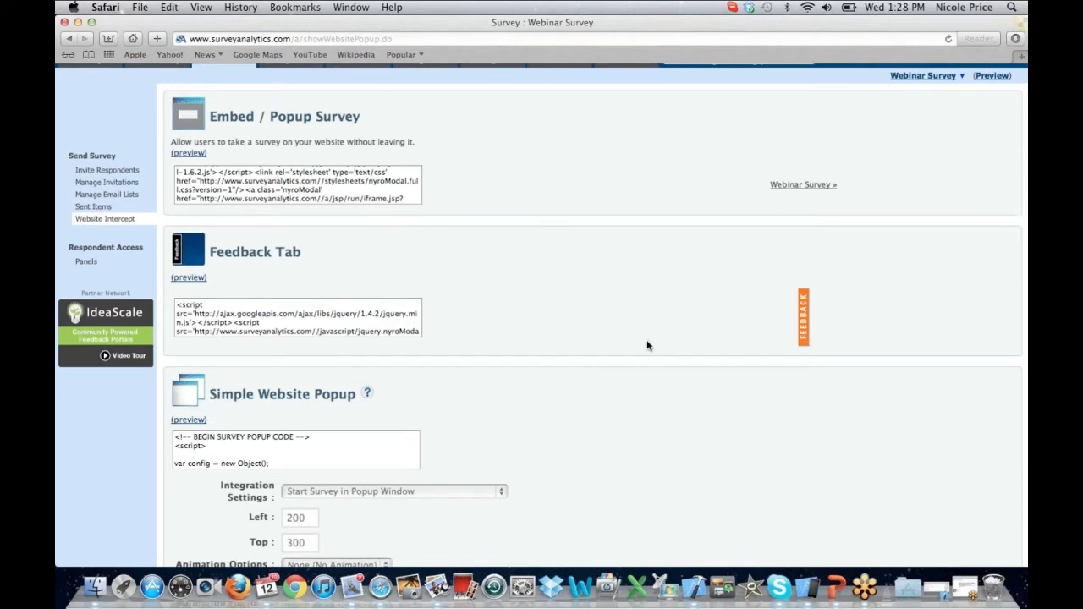
scroll(648, 346, "down", 3)
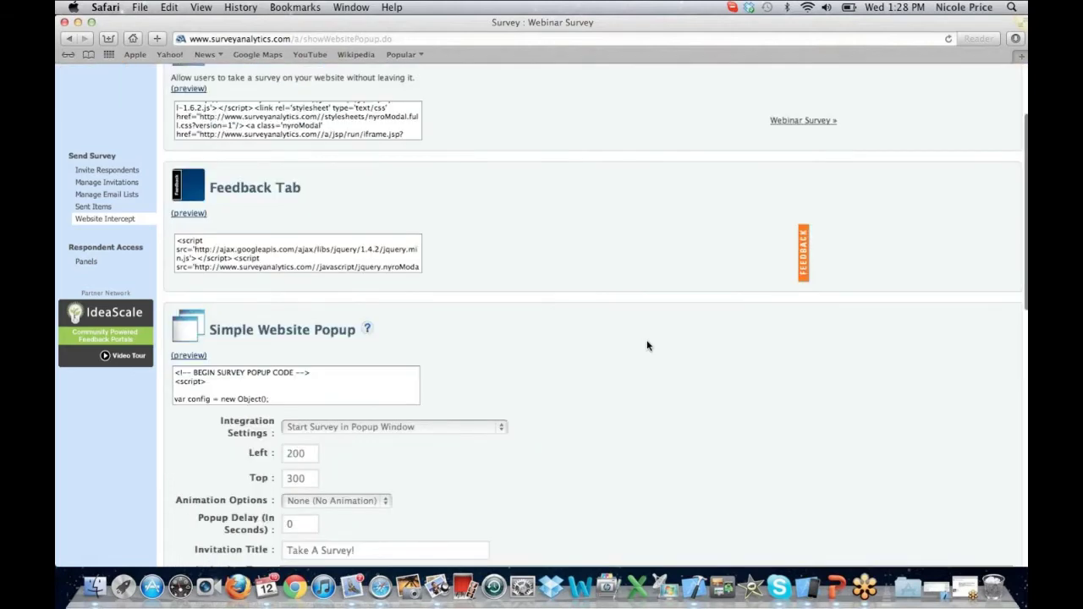
scroll(647, 345, "down", 6)
scroll(647, 345, "down", 4)
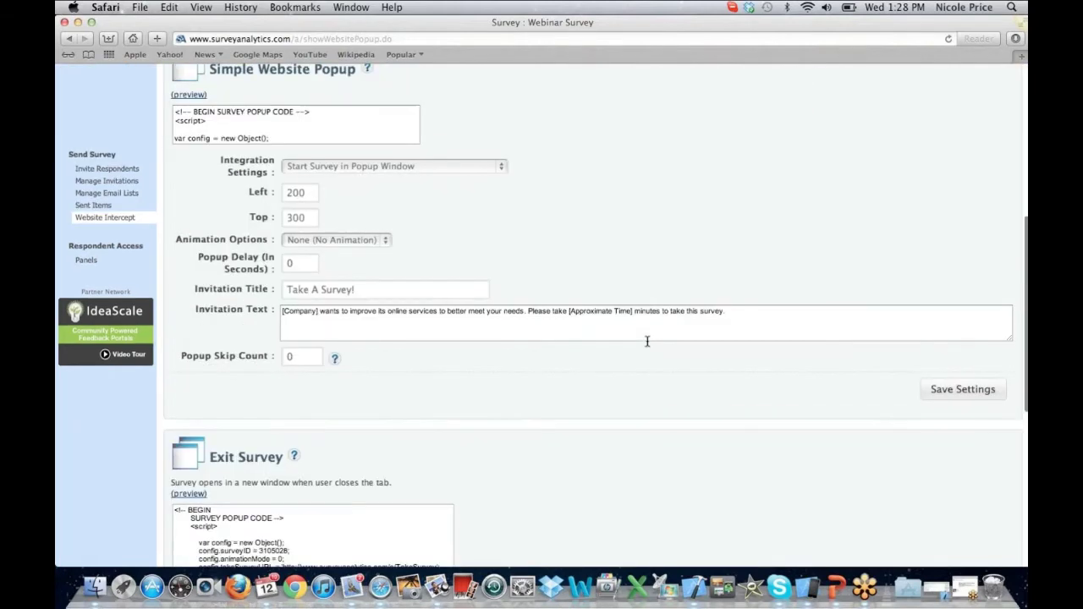
scroll(648, 363, "up", 10)
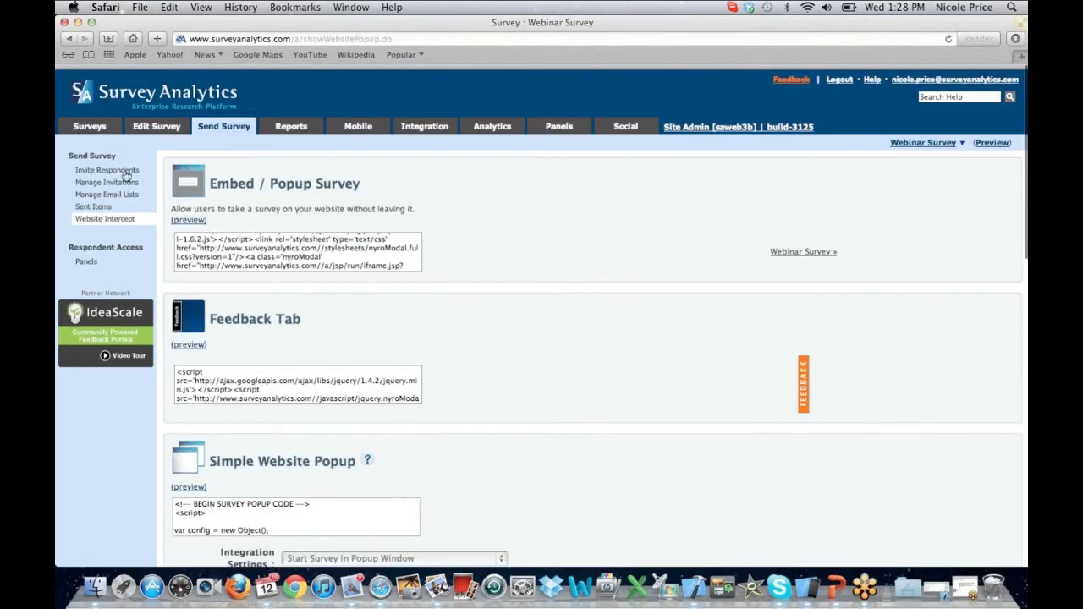
left_click(126, 180)
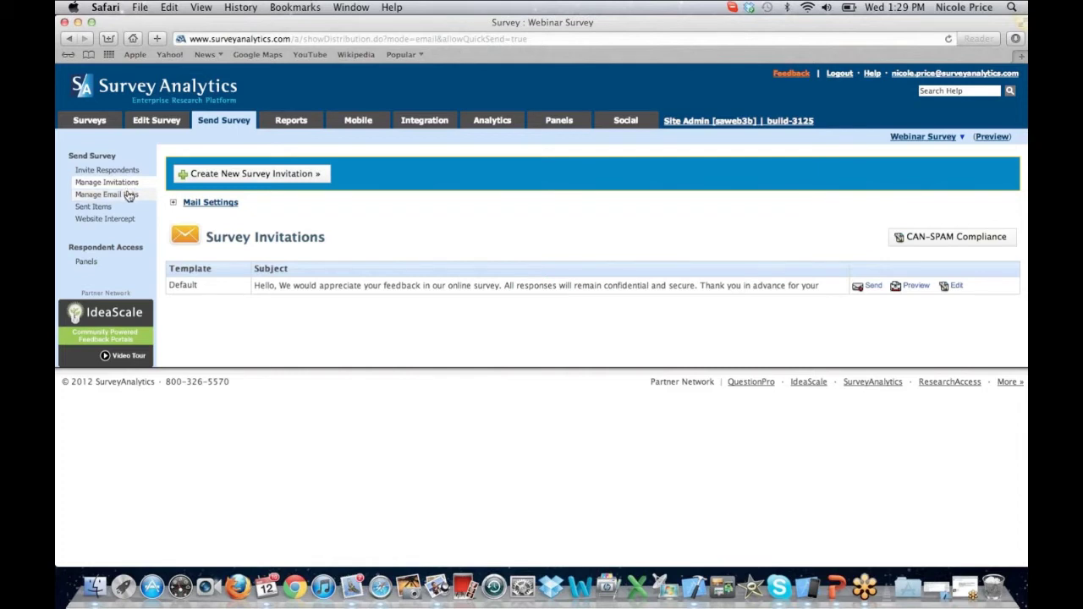
- Create a new email list named Email-List-17 with code LIST-17 as a Survey Specific List for the Webinar Survey
left_click(128, 195)
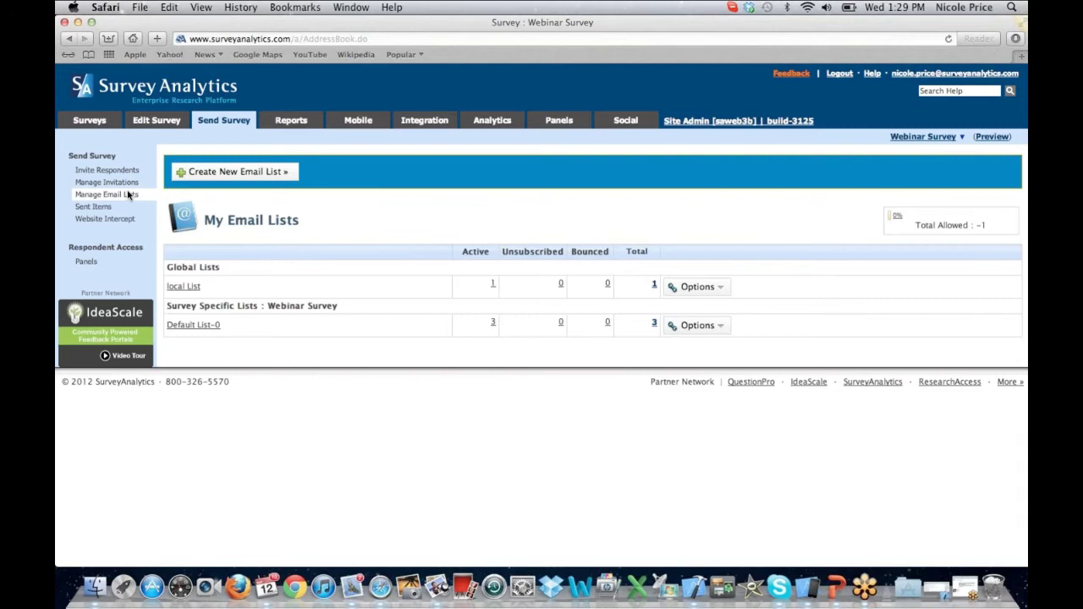
left_click(236, 171)
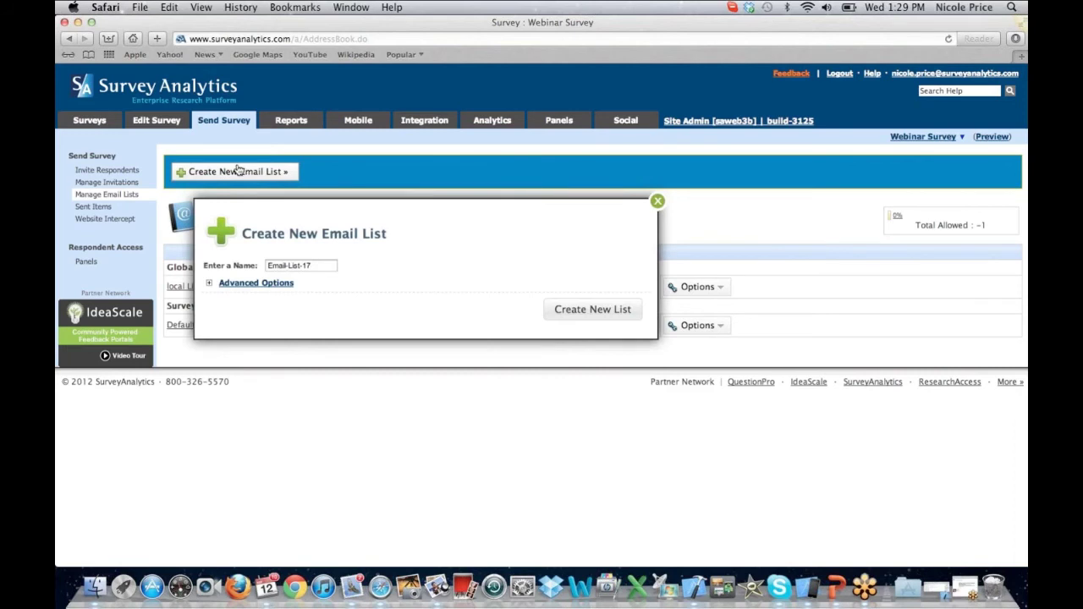
left_click(229, 286)
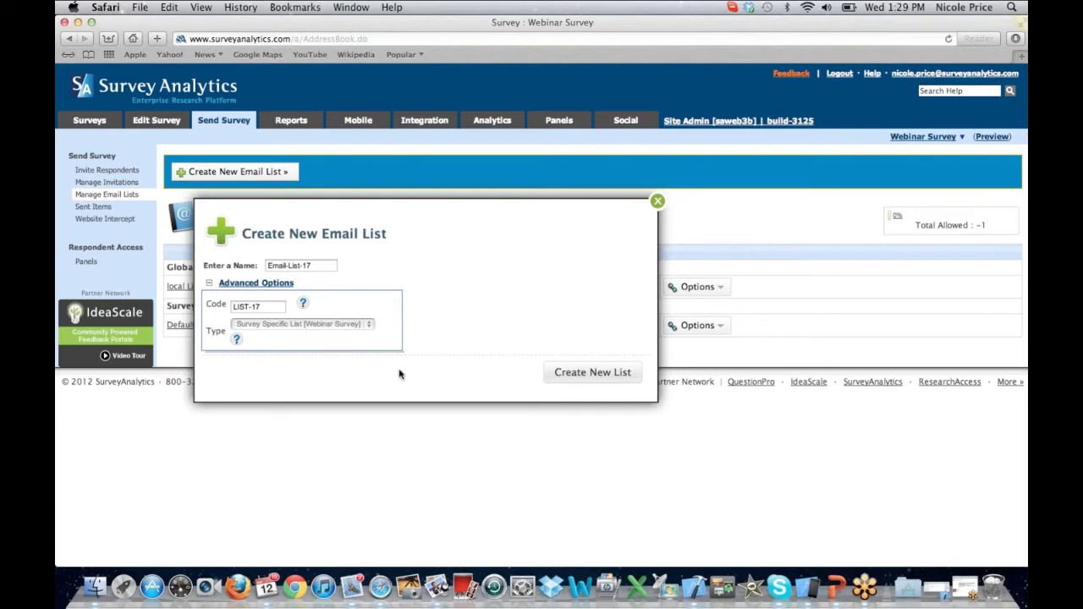
left_click(368, 324)
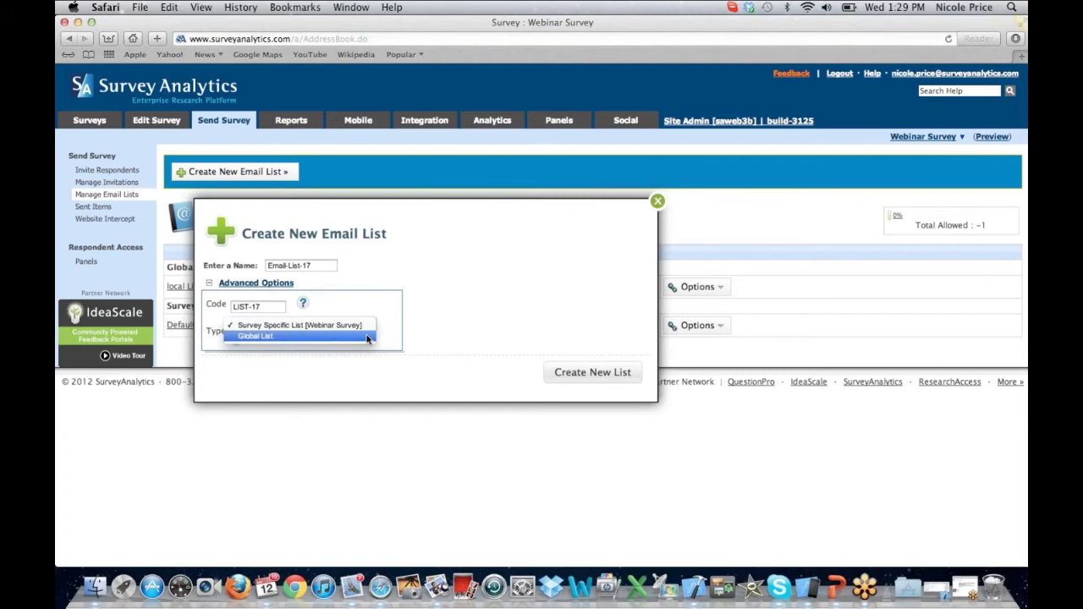
left_click(356, 325)
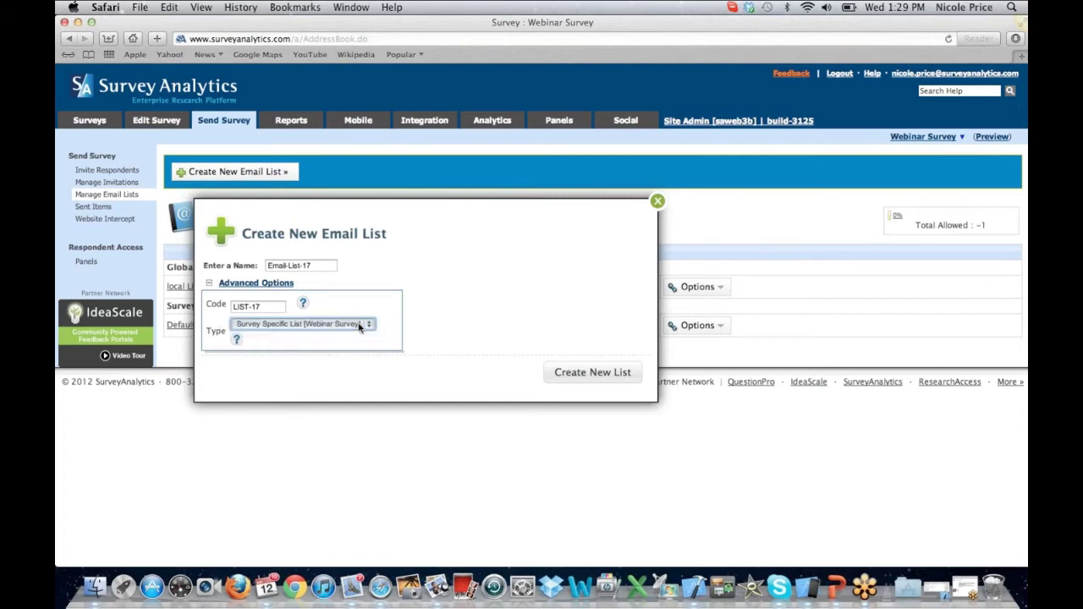
left_click(578, 374)
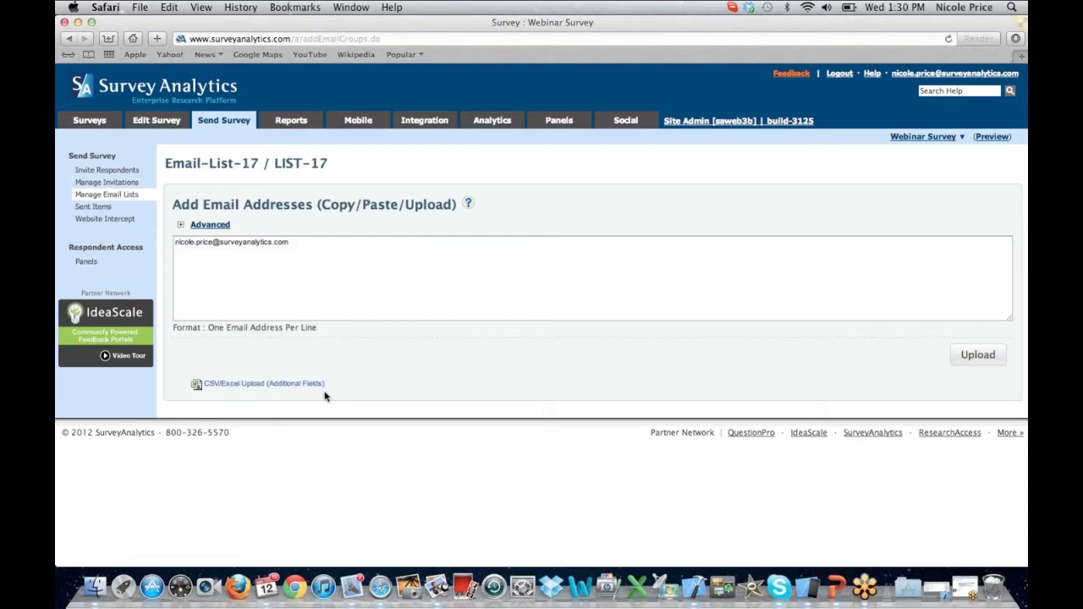
- View the survey's sent distribution history and the Email Statistics for its batch, closing the statistics window
left_click(110, 207)
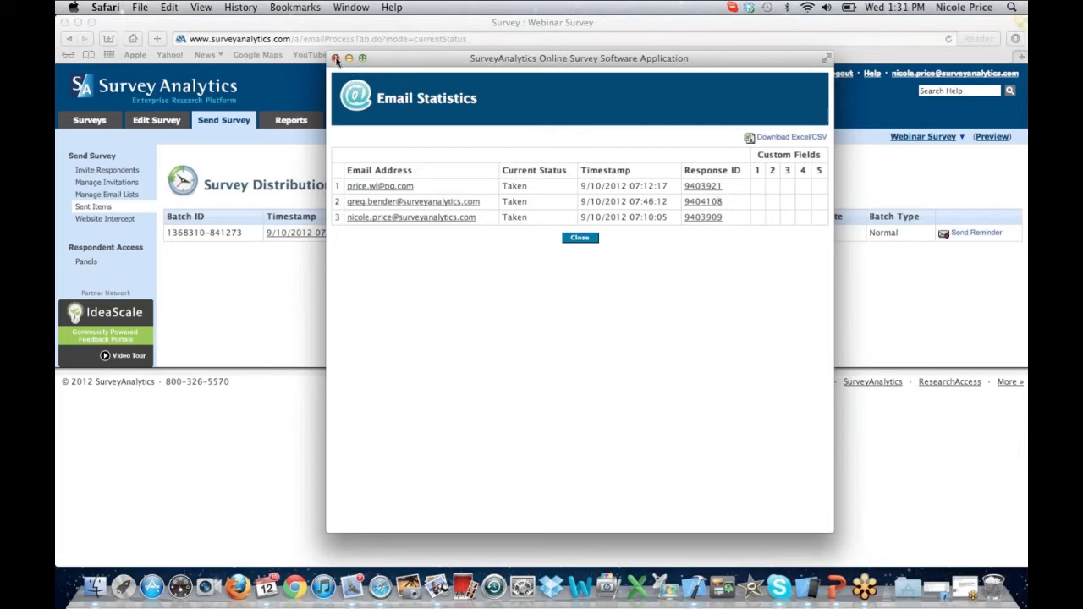
left_click(335, 58)
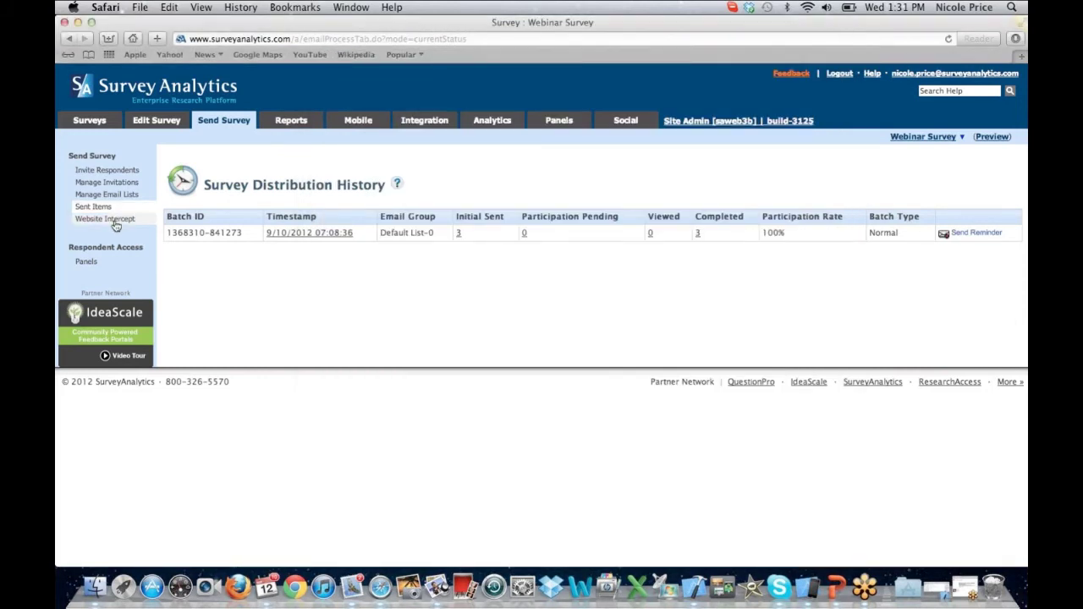
- Minimize the browser and presentation windows and launch SurveySwipe in the iOS Simulator, allowing it to use the current location
left_click(78, 23)
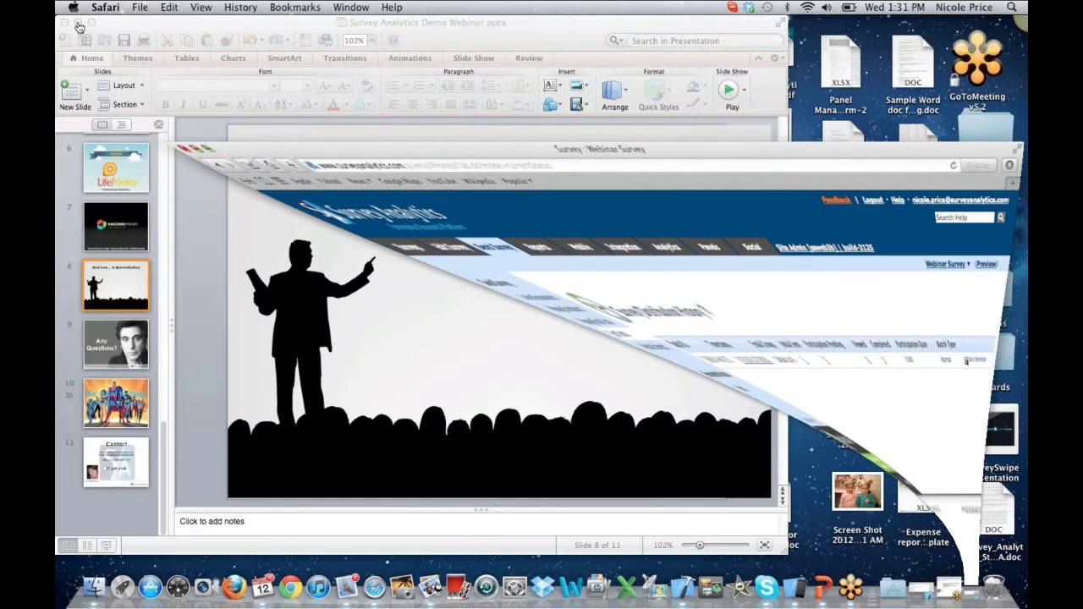
left_click(78, 24)
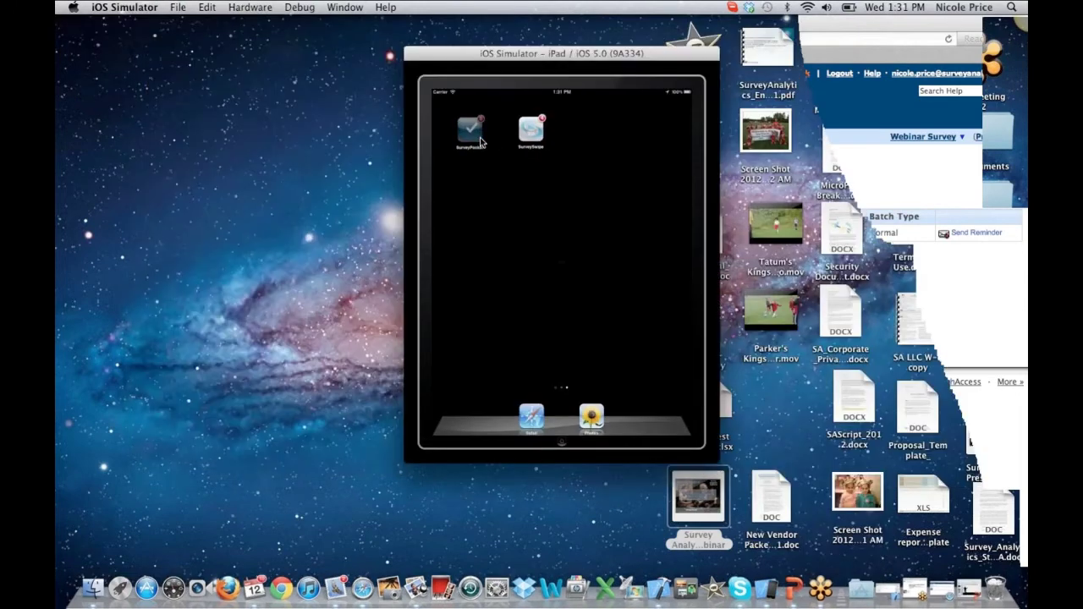
left_click(480, 137)
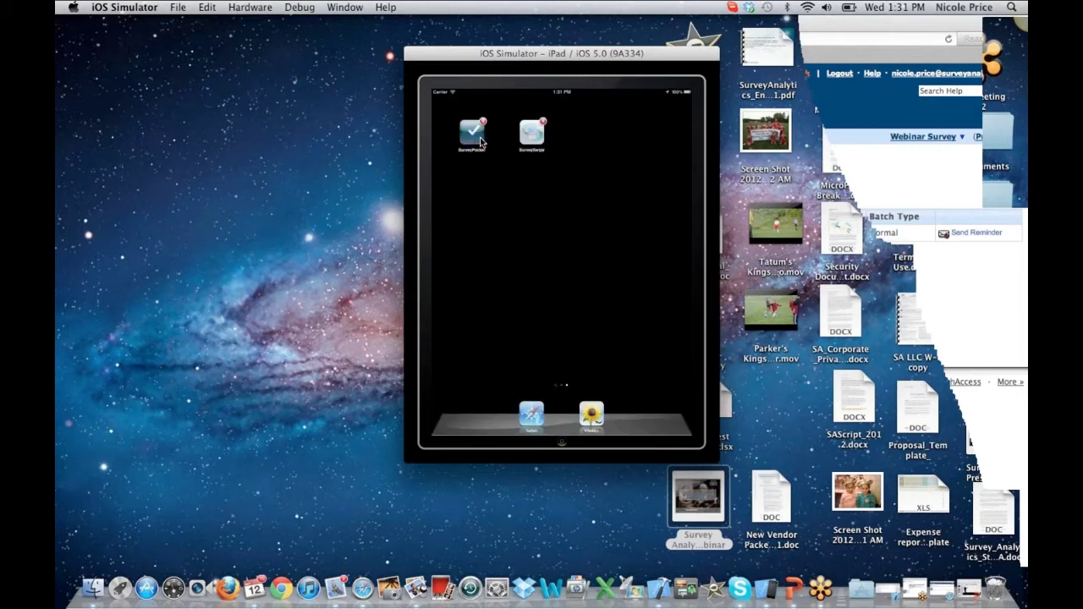
left_click(480, 138)
left_click(532, 131)
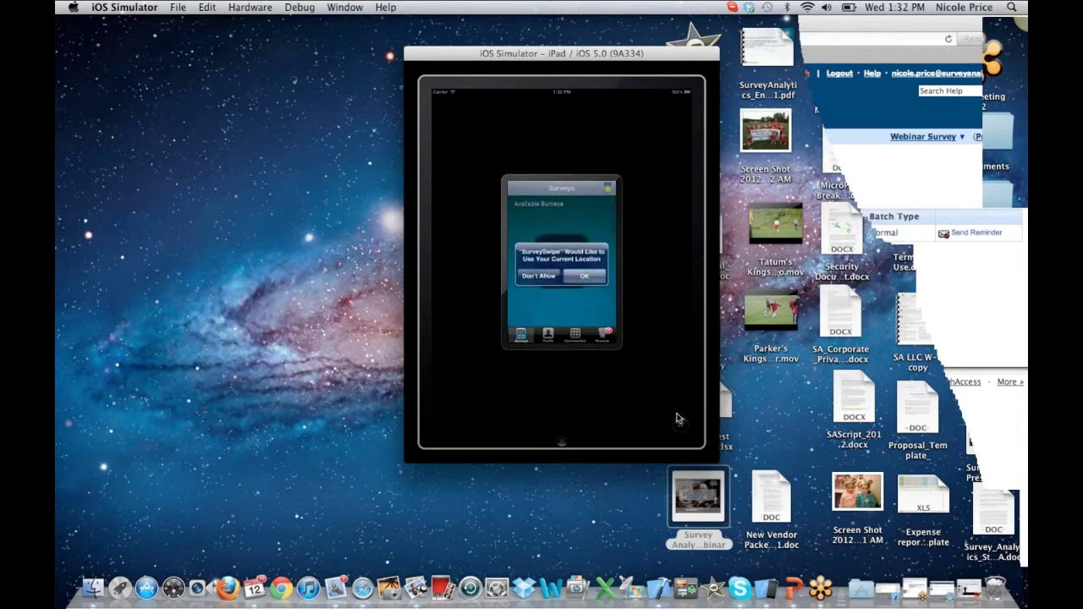
left_click(586, 278)
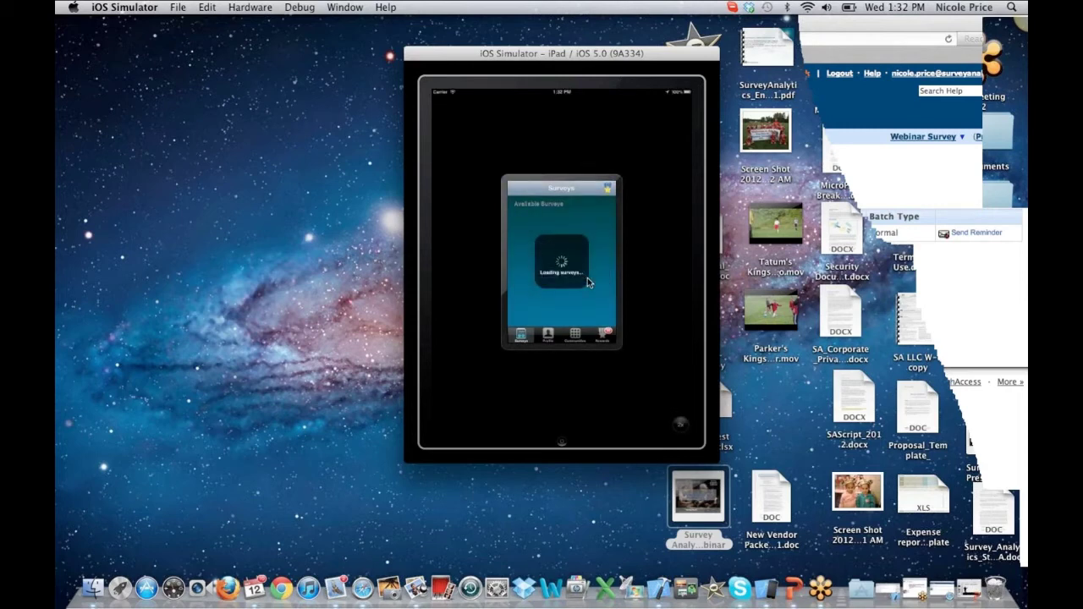
- Enlarge the SurveySwipe display and look through its Surveys, Profile, Communities and Rewards pages, returning to the simulator's home screen
left_click(679, 430)
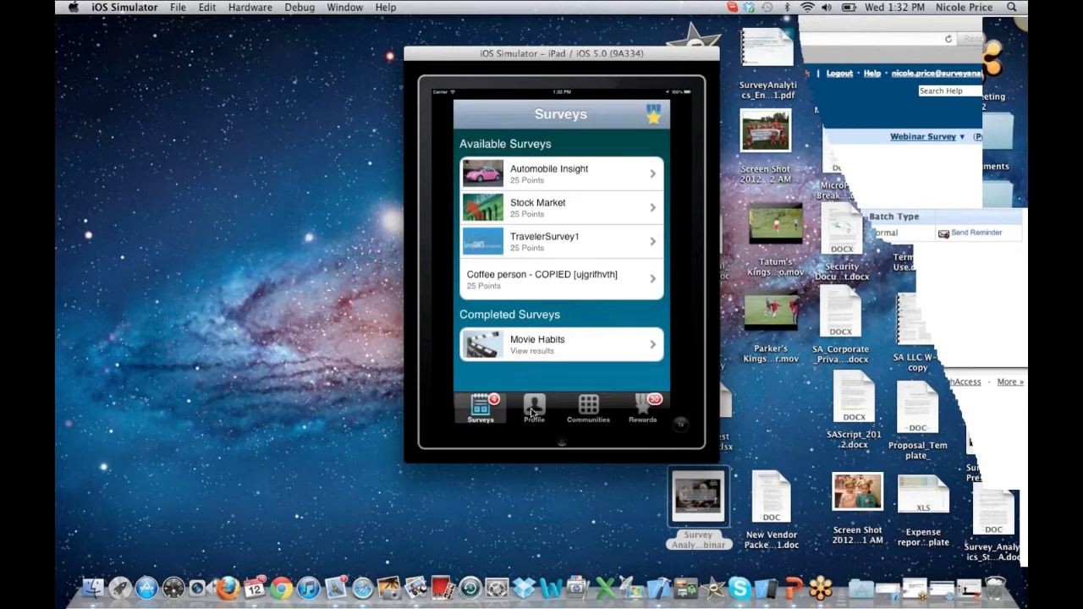
left_click(531, 412)
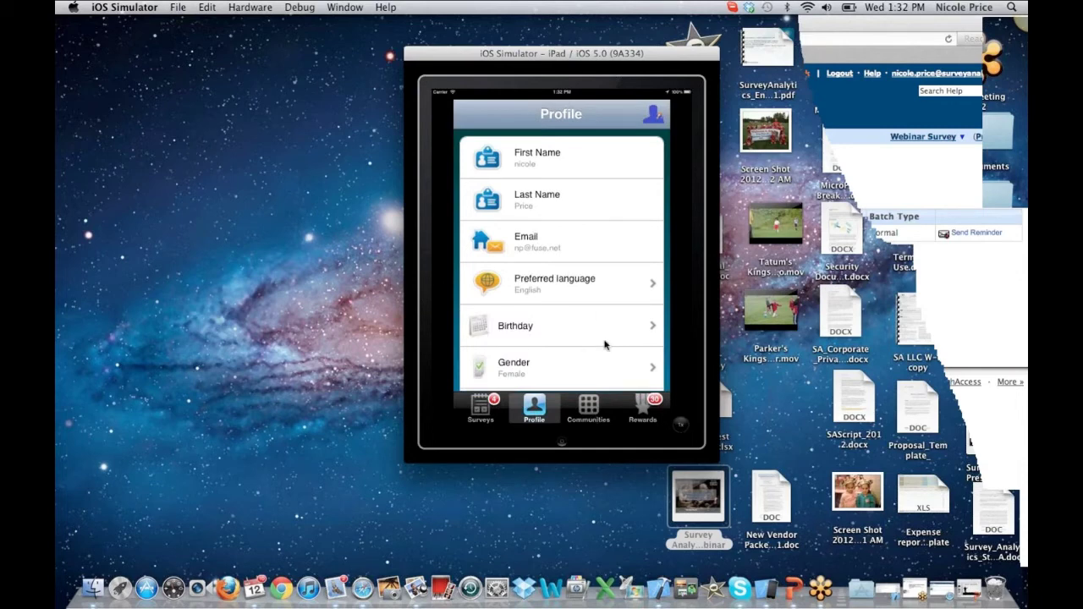
left_click(590, 410)
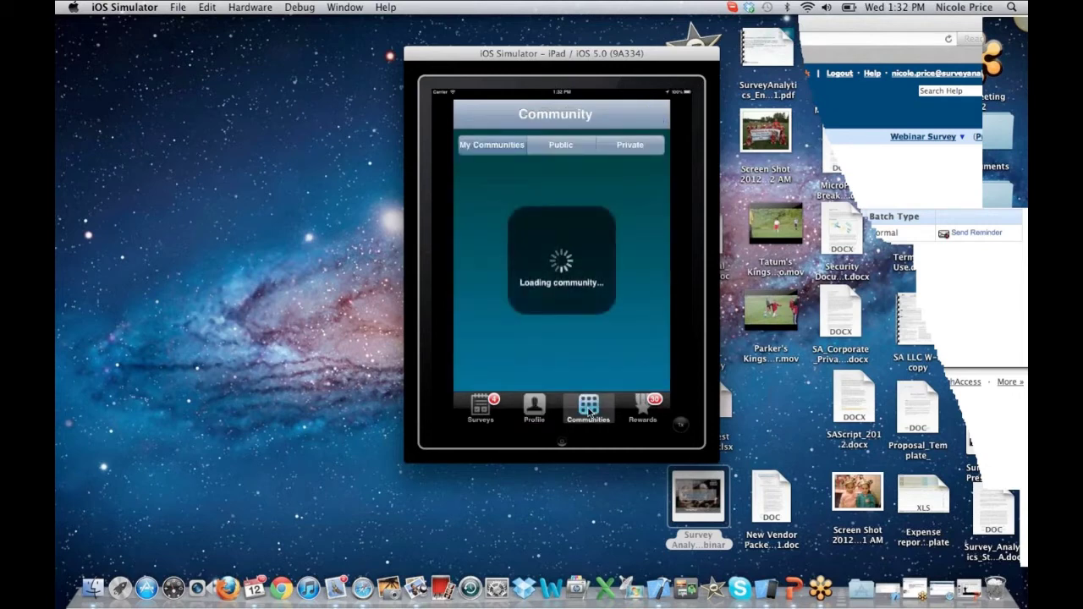
left_click(642, 409)
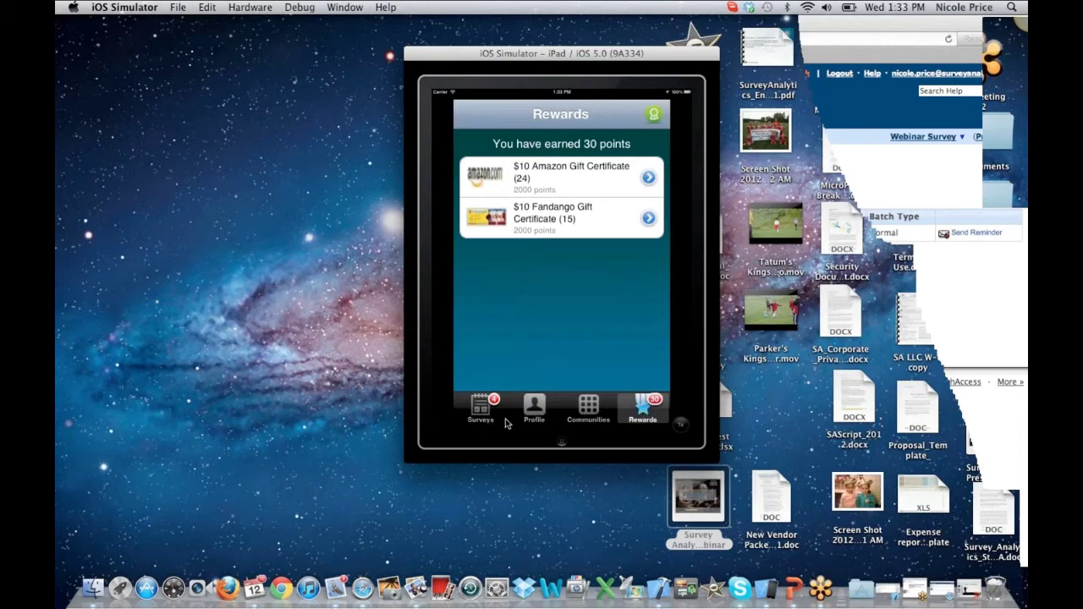
left_click(560, 443)
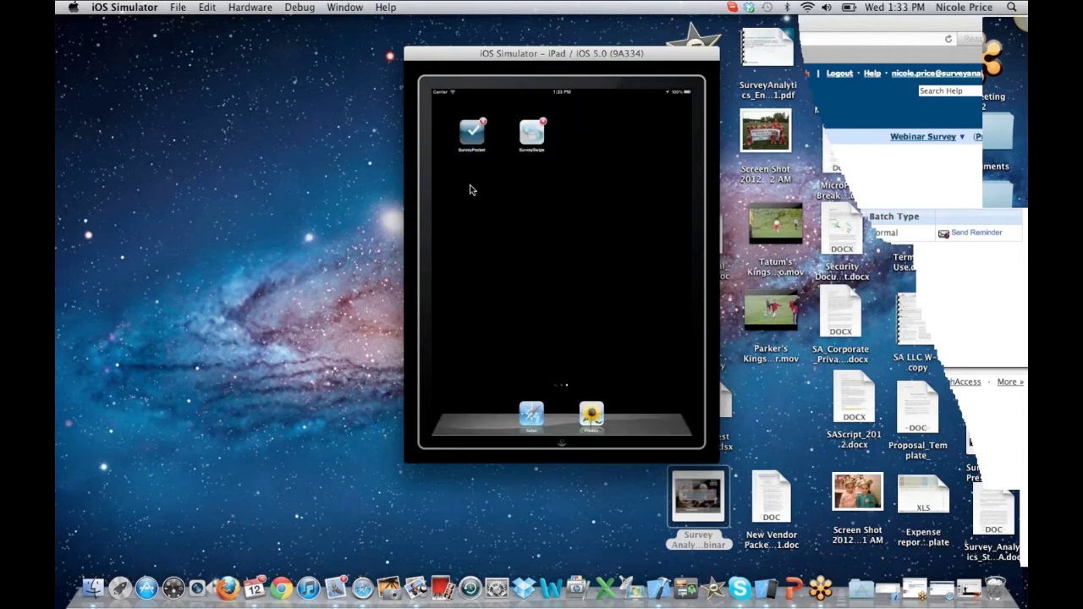
left_click(465, 143)
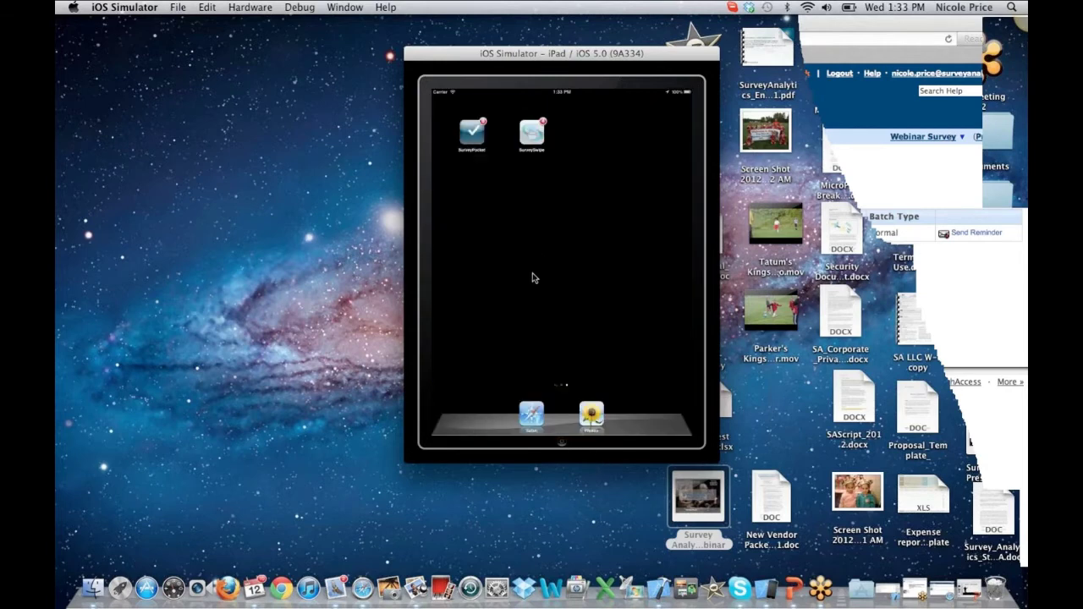
- Switch back to Safari and examine the Webinar Survey's report, including the completion chart, answer breakdown, and share and embed options
left_click(944, 591)
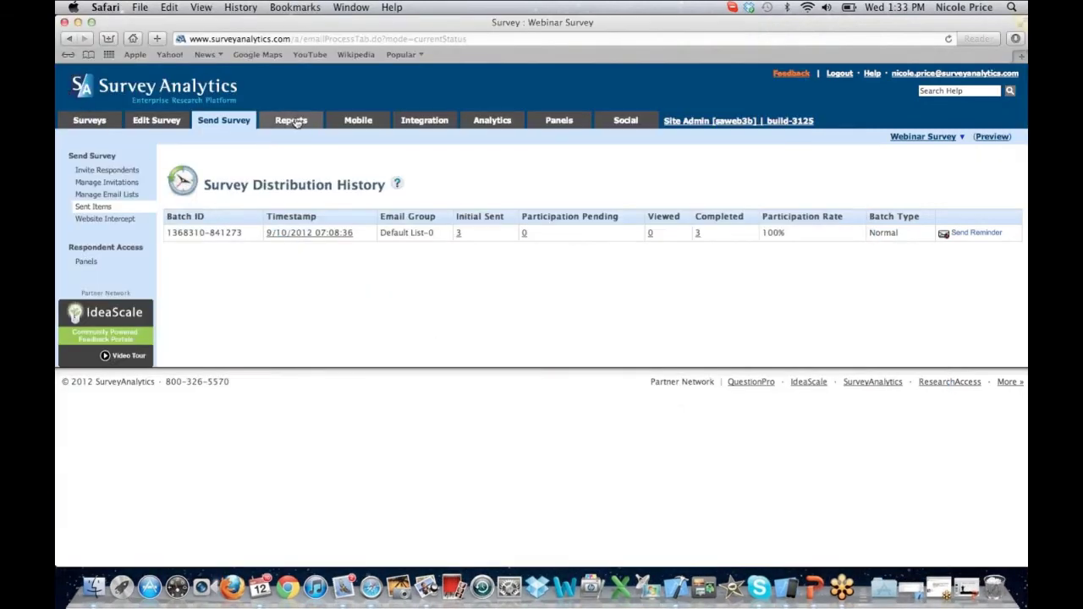
left_click(291, 120)
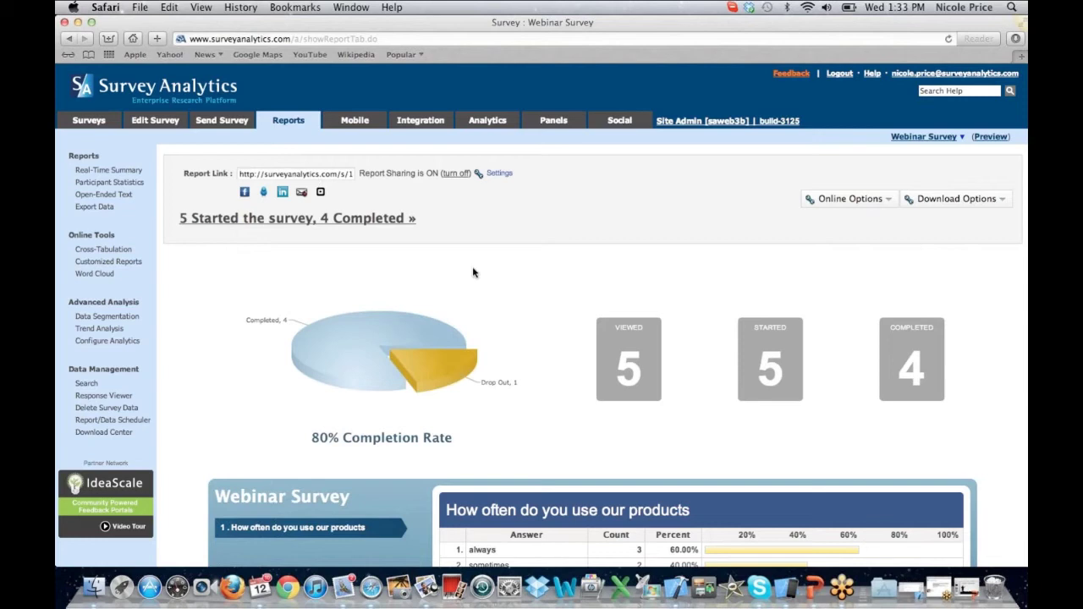
scroll(473, 273, "down", 1)
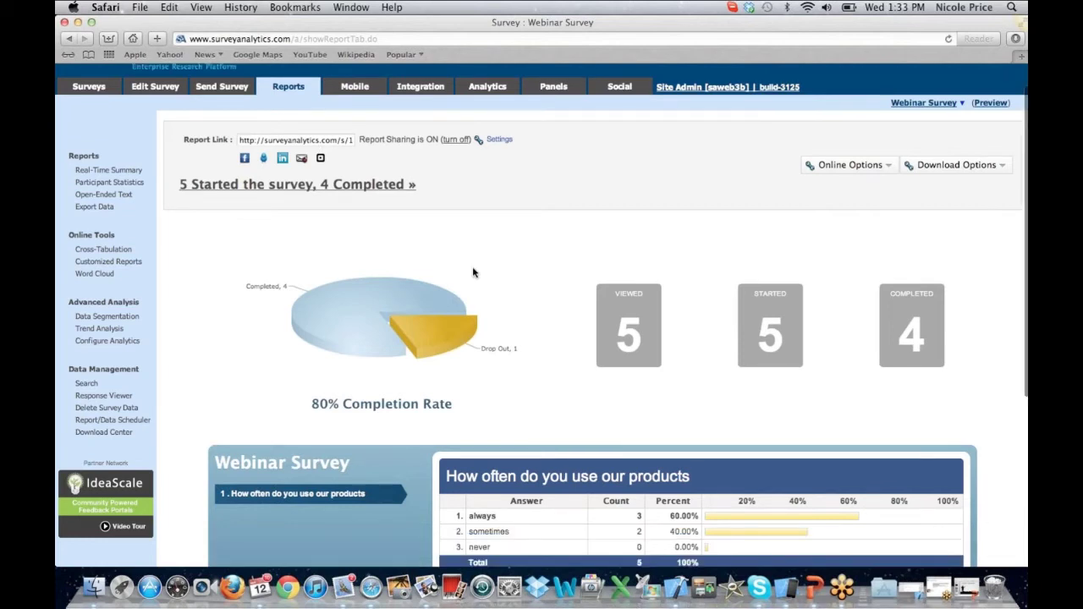
scroll(473, 273, "down", 4)
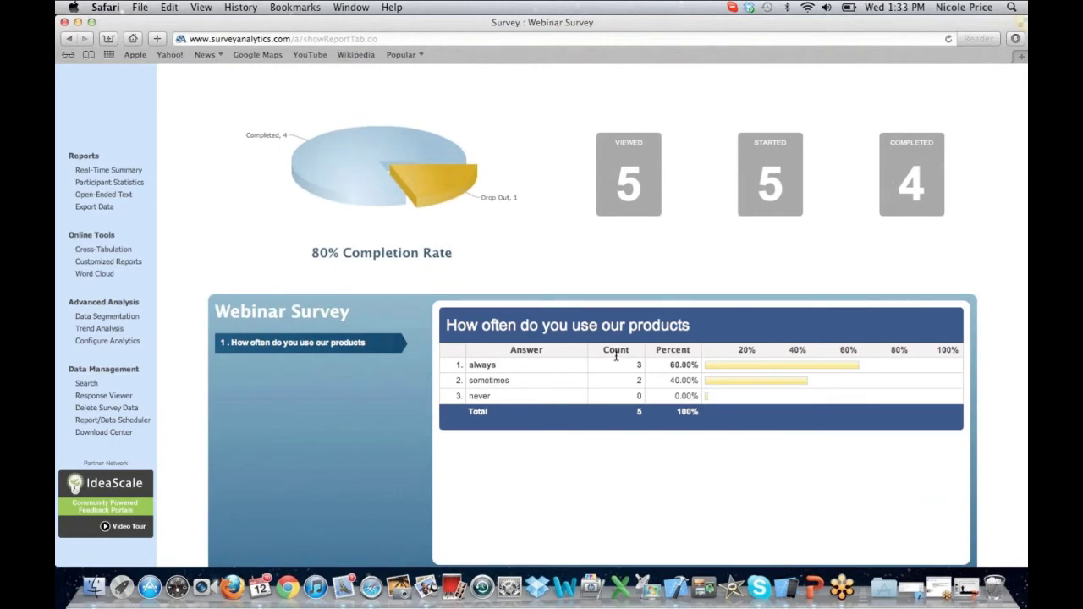
scroll(616, 356, "down", 1)
scroll(616, 356, "down", 1)
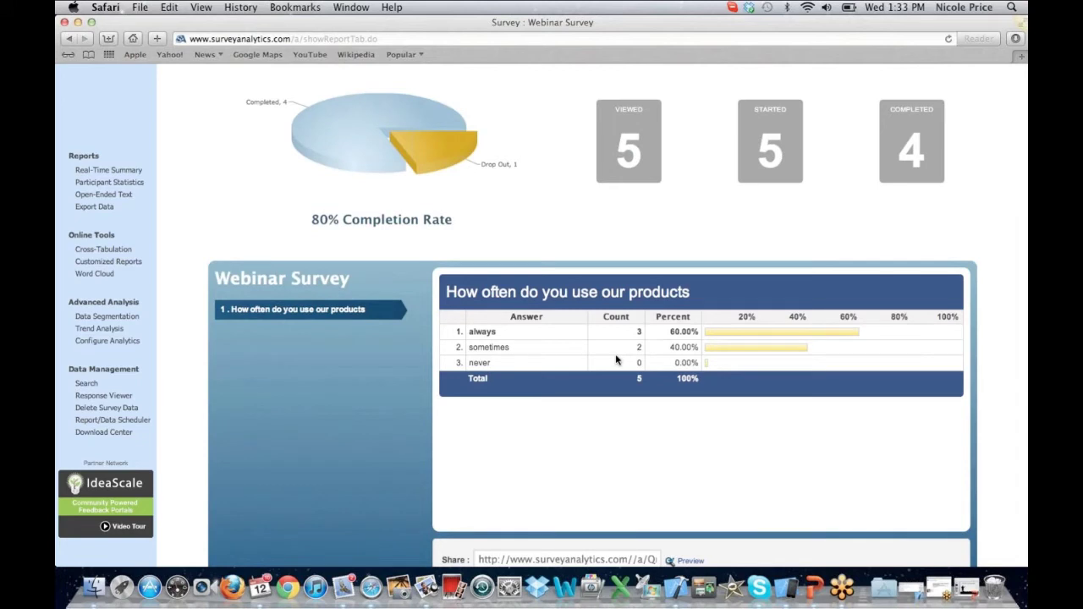
scroll(616, 361, "down", 3)
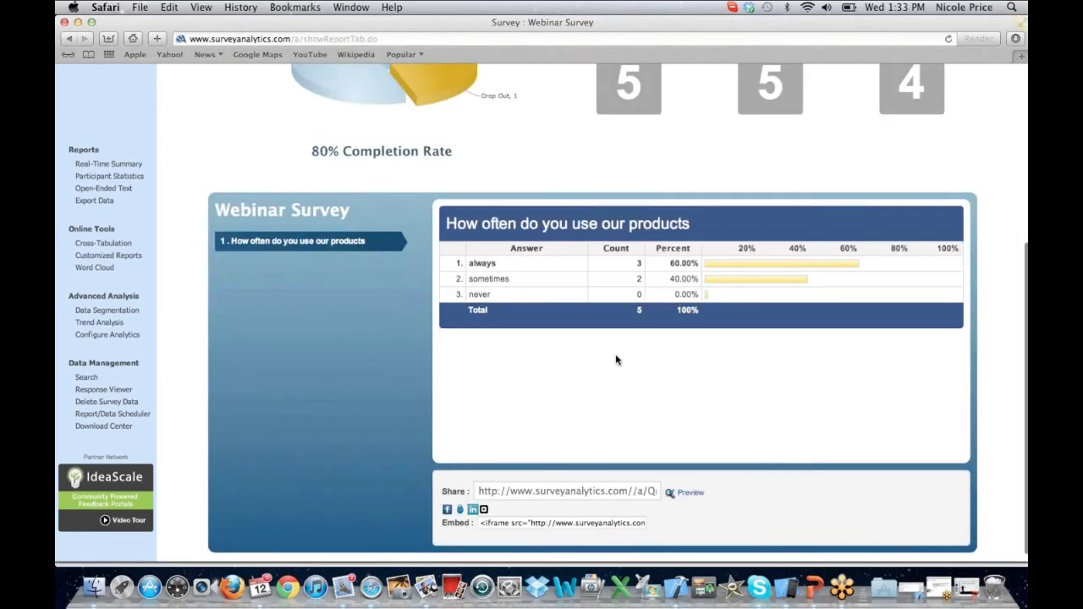
scroll(616, 361, "down", 1)
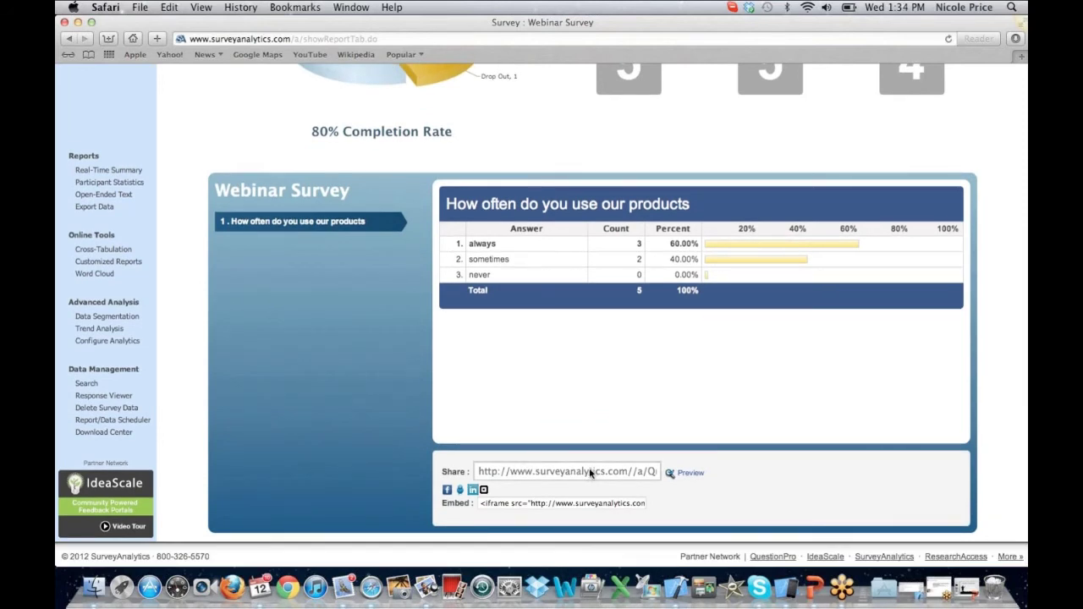
- Open the Real-Time Summary report for the Webinar Survey and examine its completion statistics and per-question answer breakdowns
scroll(590, 474, "up", 5)
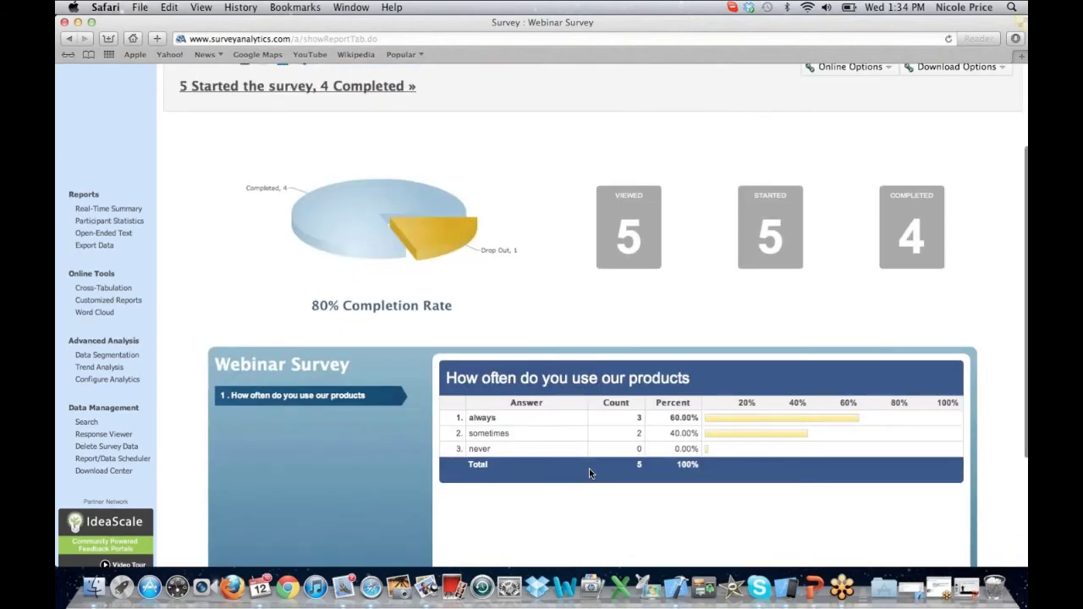
scroll(590, 471, "up", 4)
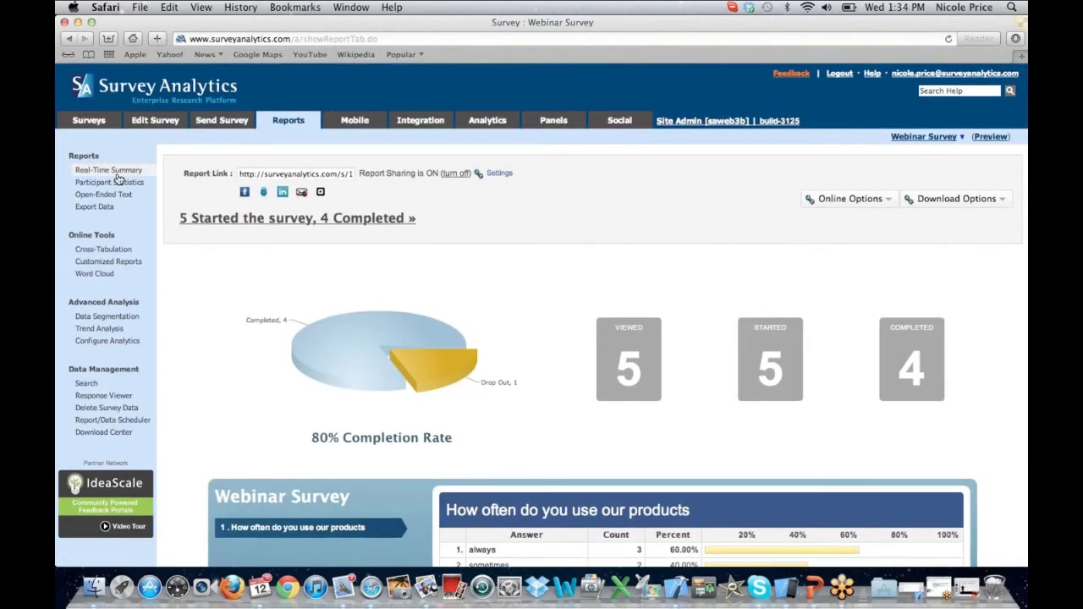
left_click(118, 174)
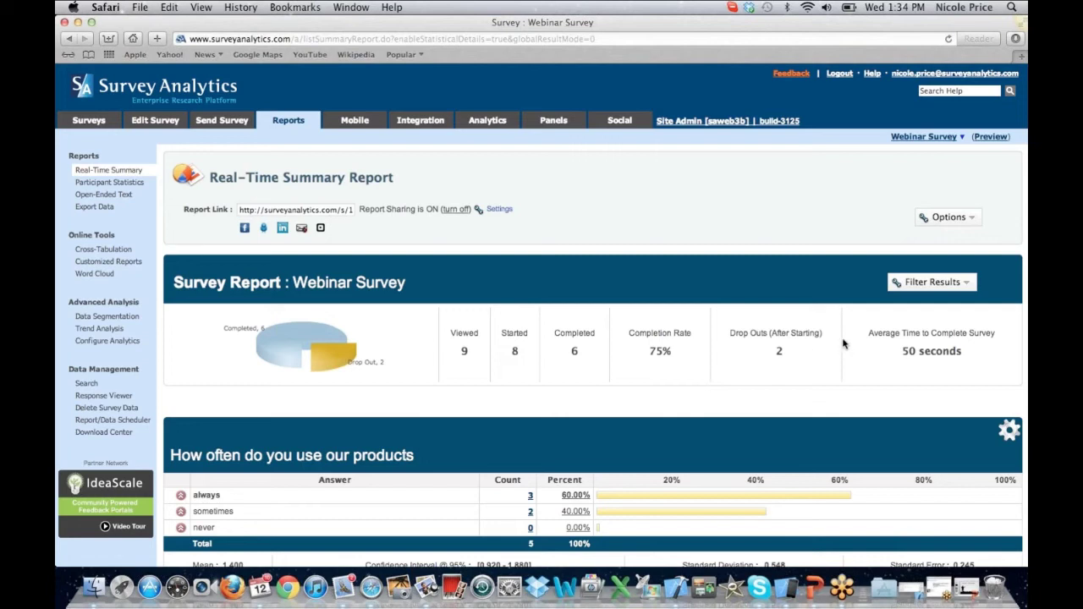
scroll(842, 343, "down", 1)
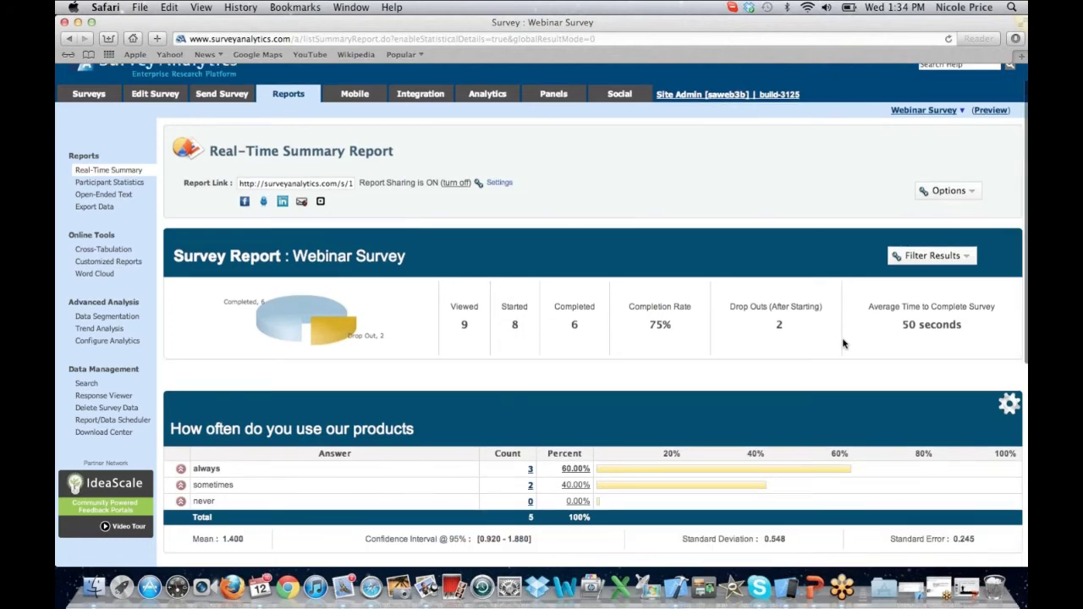
scroll(650, 288, "down", 3)
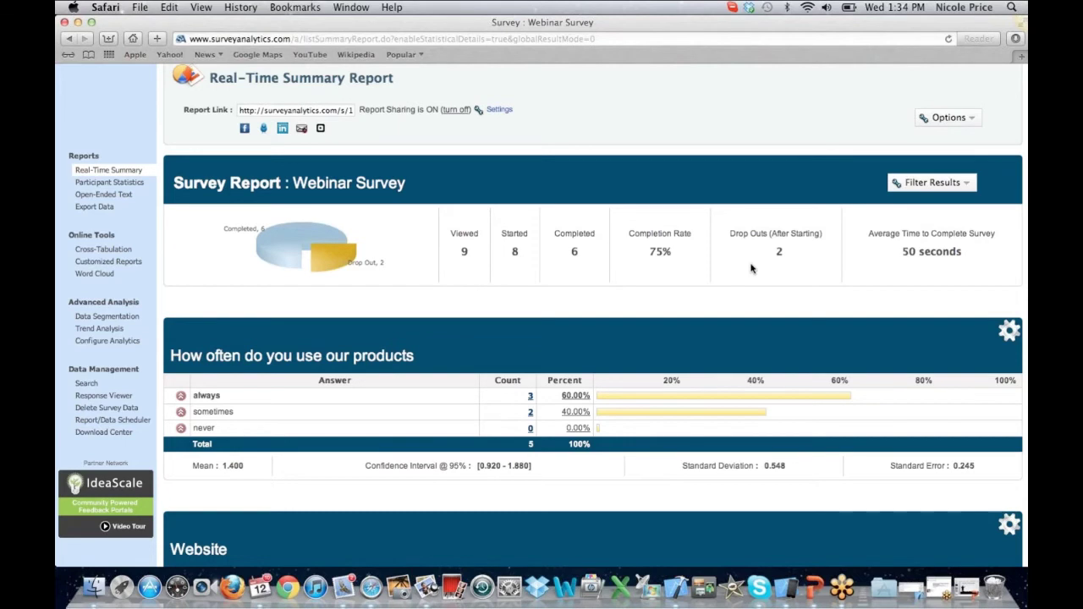
scroll(750, 268, "down", 2)
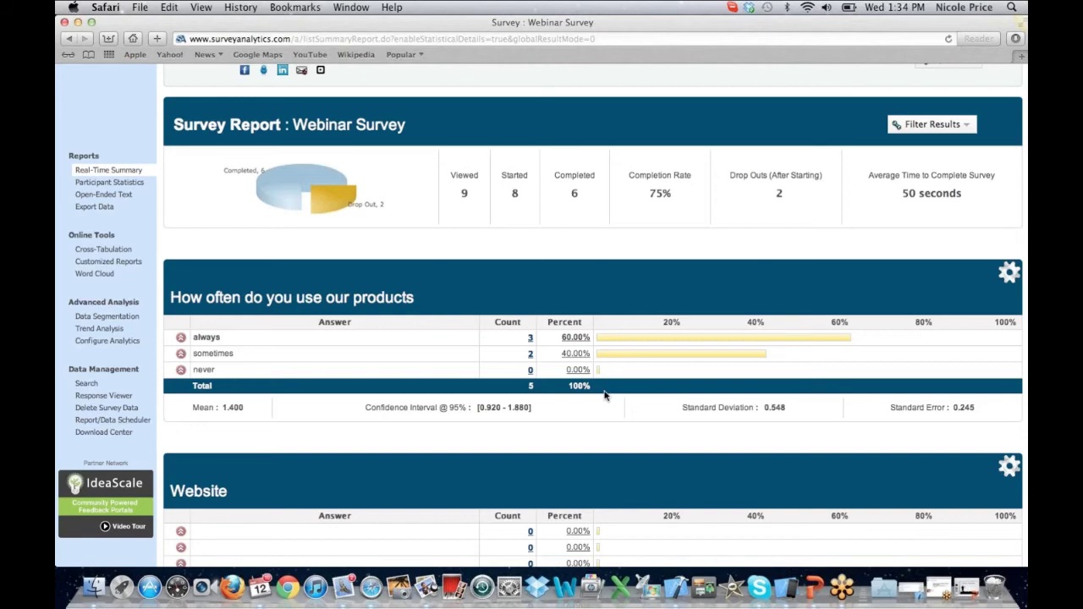
scroll(604, 394, "down", 2)
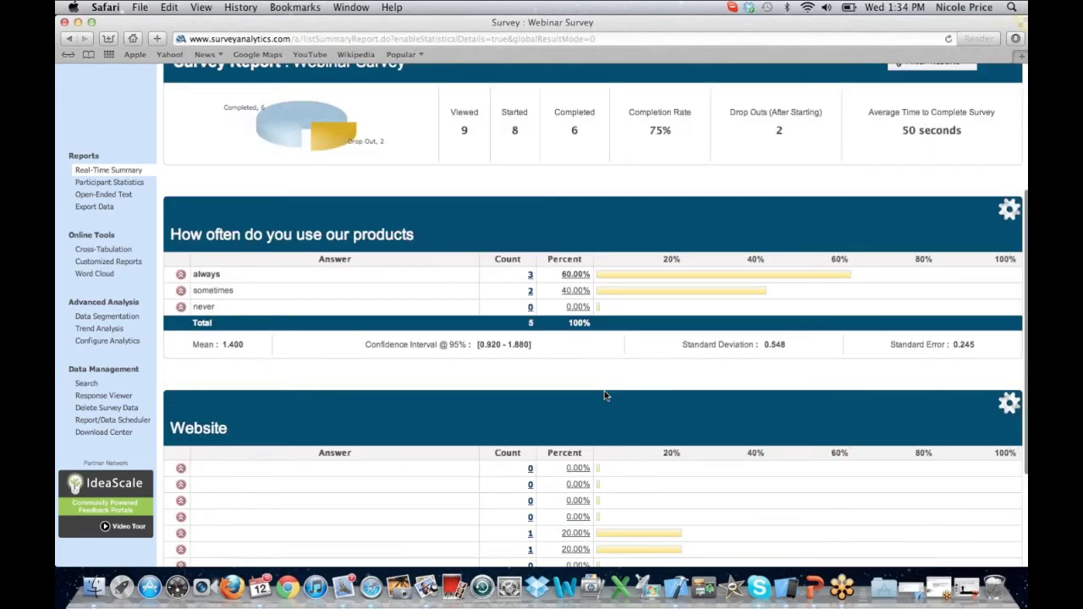
scroll(604, 395, "down", 2)
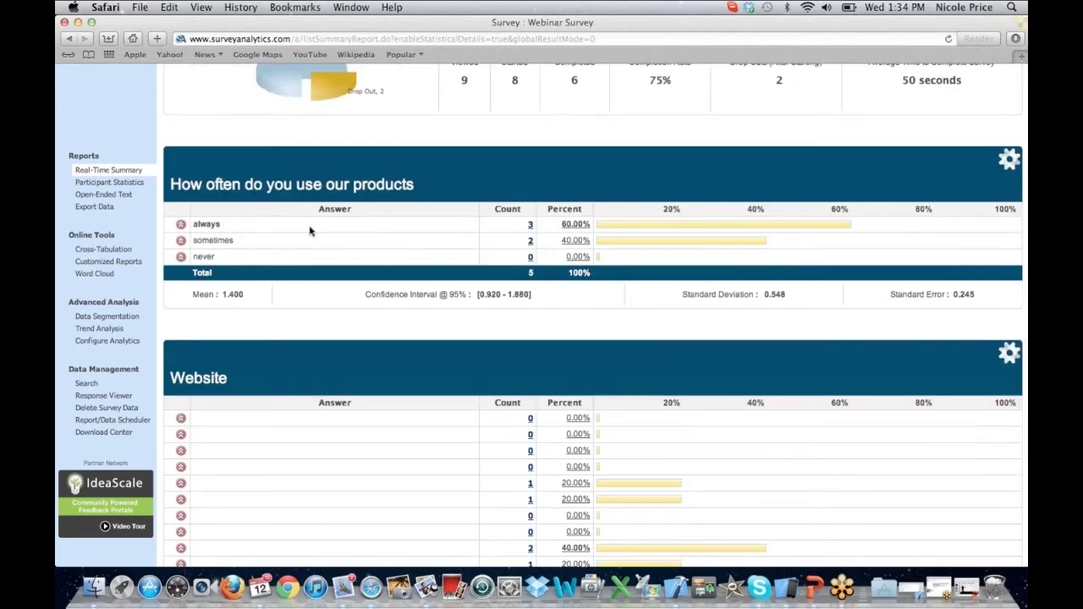
- List the responses that answered "always" and review the first one's response details, contact fields and satisfaction ratings, closing the detail window
left_click(530, 227)
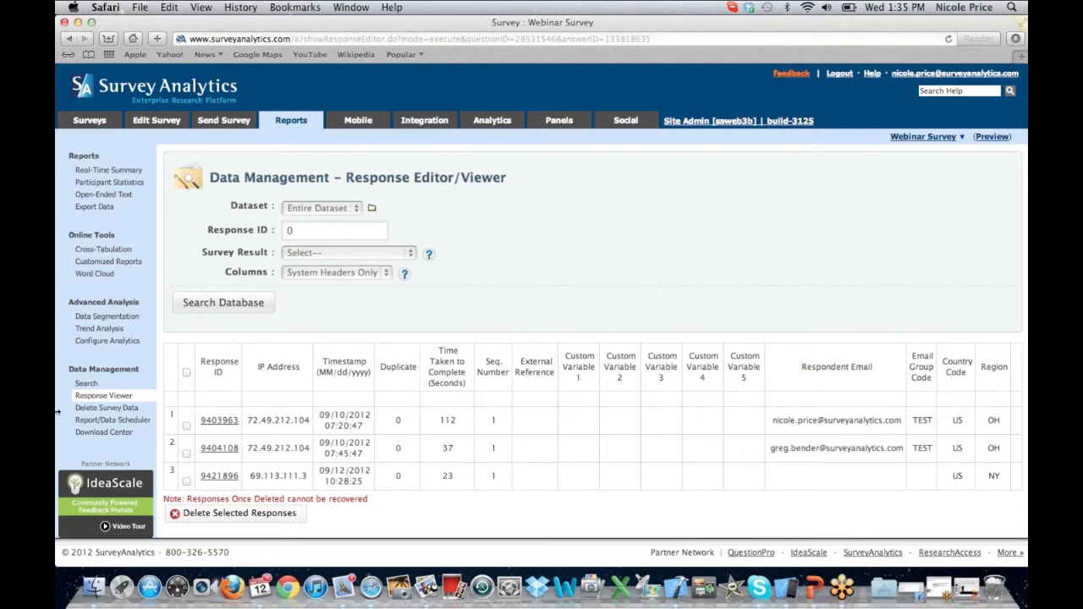
left_click(216, 421)
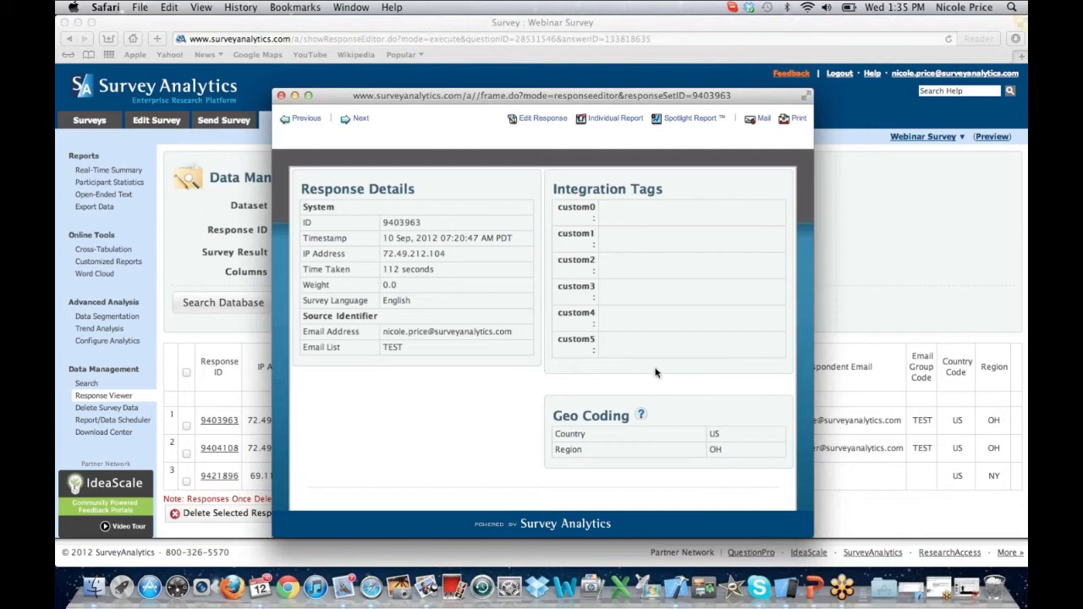
scroll(656, 372, "down", 2)
scroll(656, 373, "down", 5)
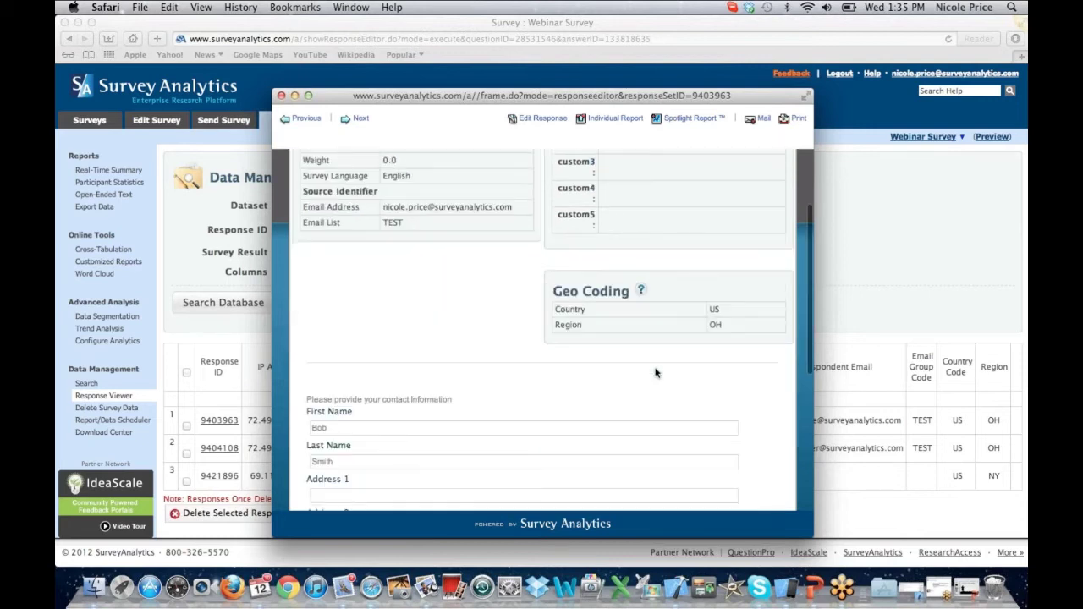
scroll(656, 373, "down", 5)
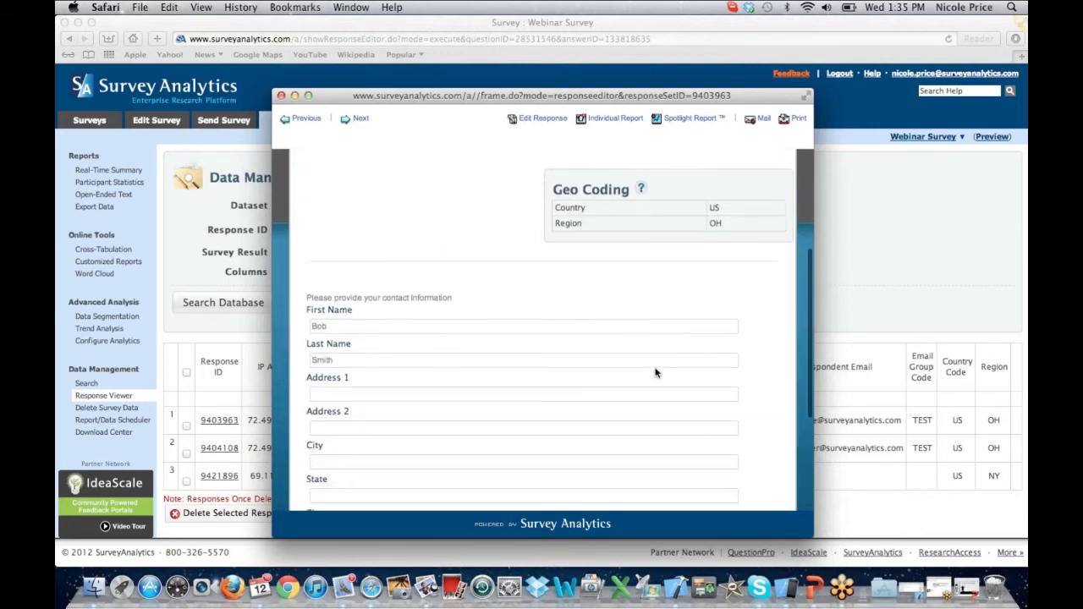
scroll(656, 372, "down", 4)
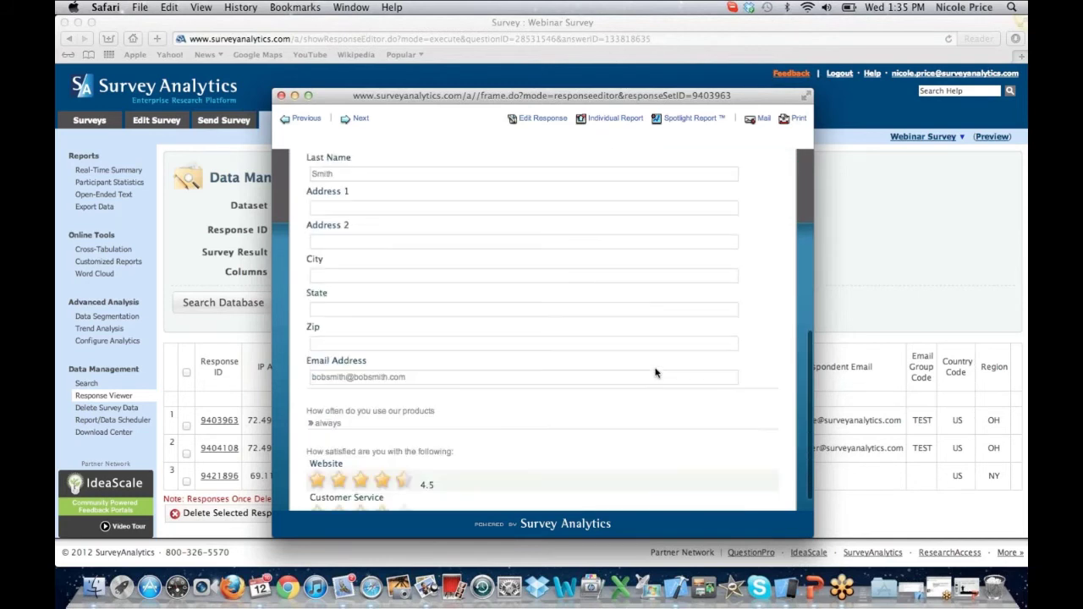
scroll(656, 373, "up", 4)
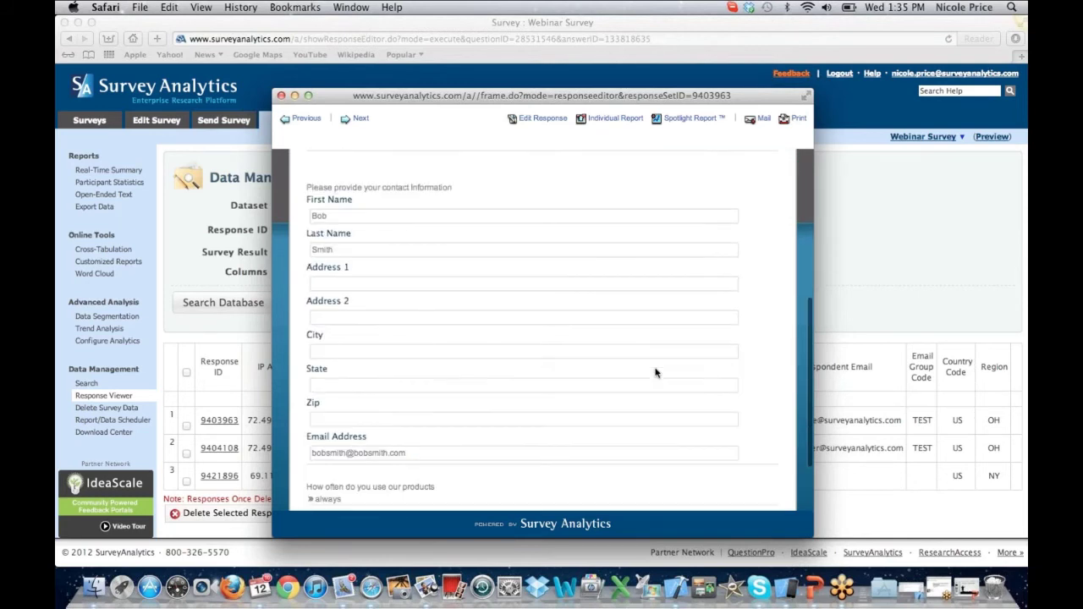
scroll(656, 372, "down", 4)
scroll(656, 372, "down", 2)
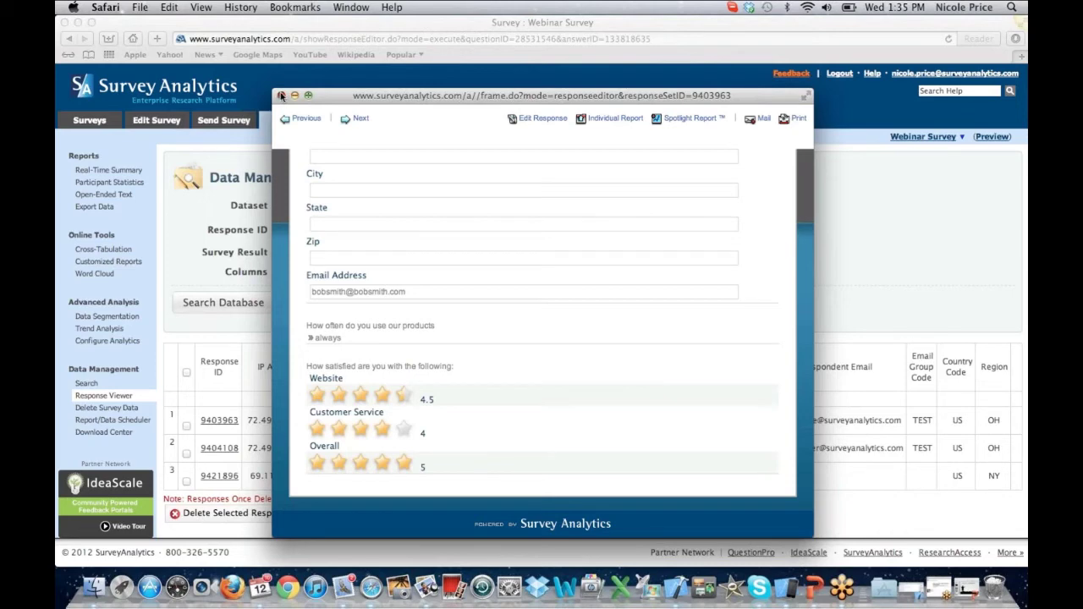
left_click(282, 95)
- Return to the Real-Time Summary report and examine the product-usage and Website questions' answer distributions and statistical measures
left_click(94, 173)
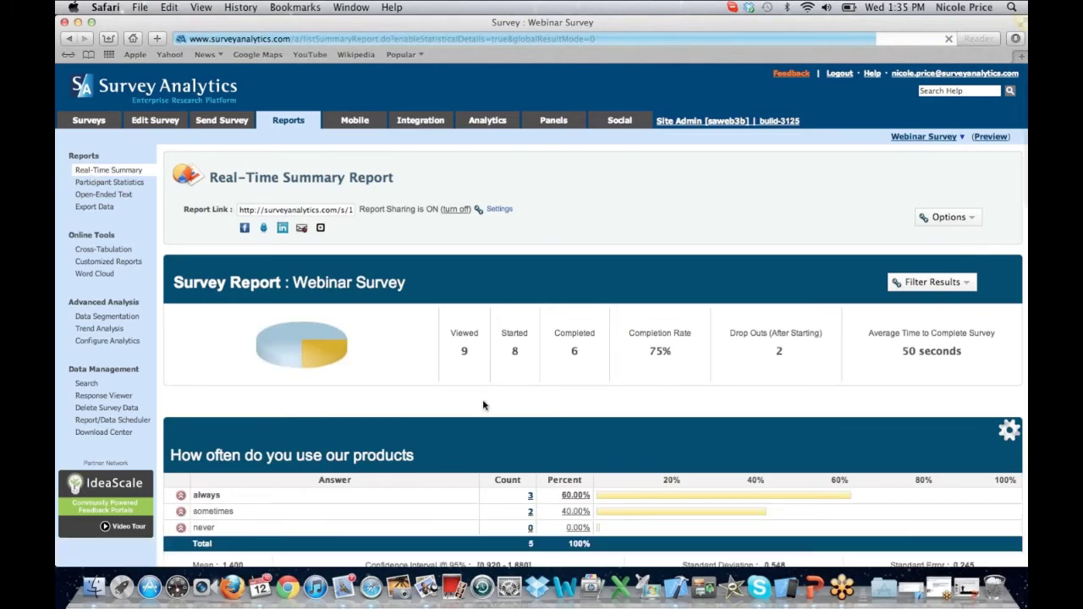
scroll(484, 405, "down", 2)
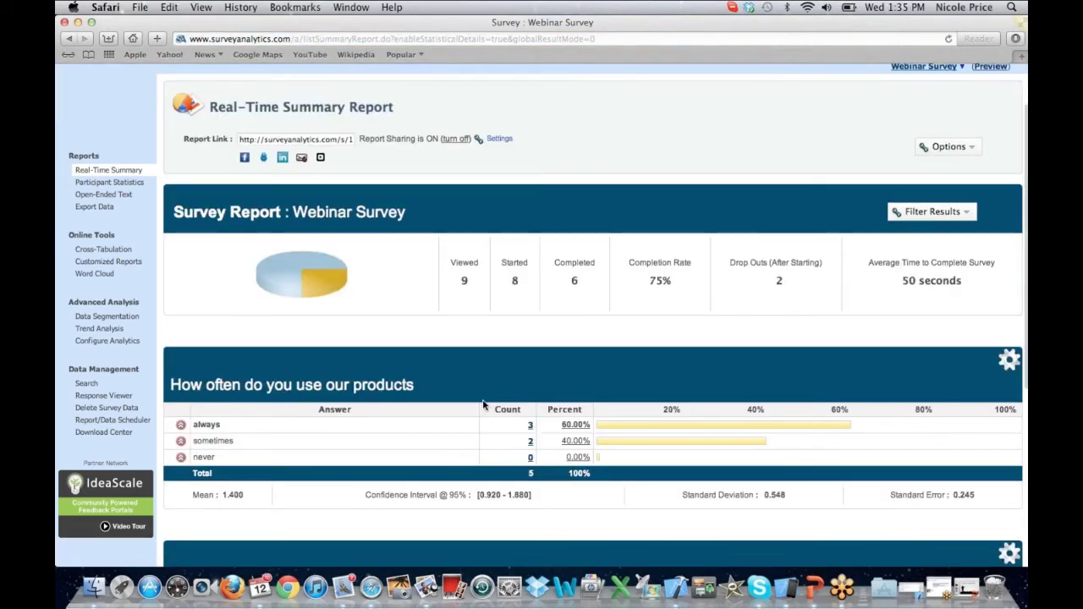
scroll(584, 385, "down", 1)
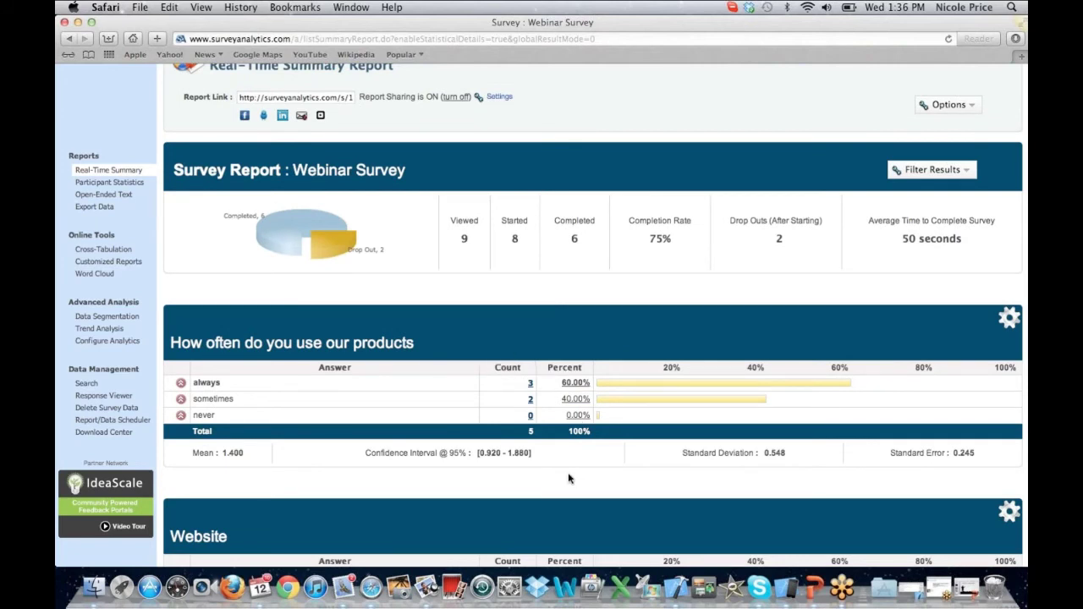
scroll(567, 479, "down", 1)
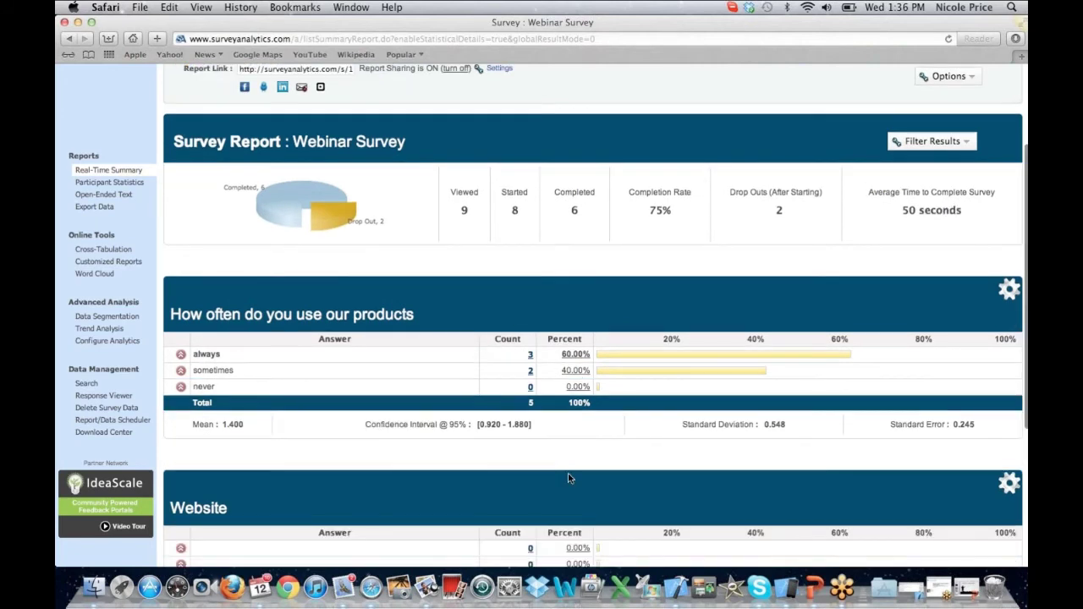
scroll(569, 478, "down", 1)
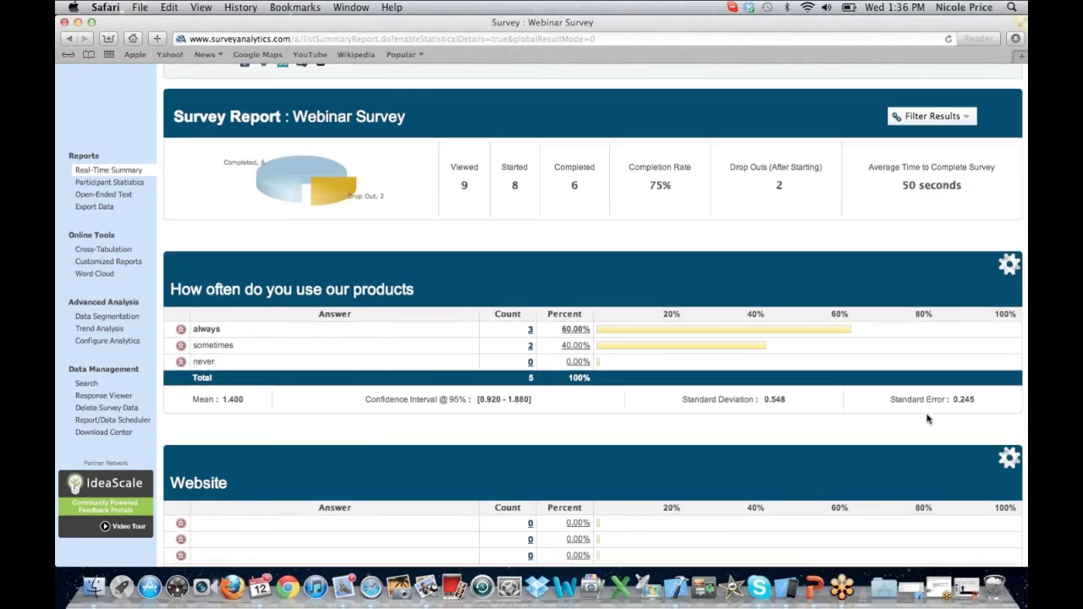
scroll(928, 418, "down", 2)
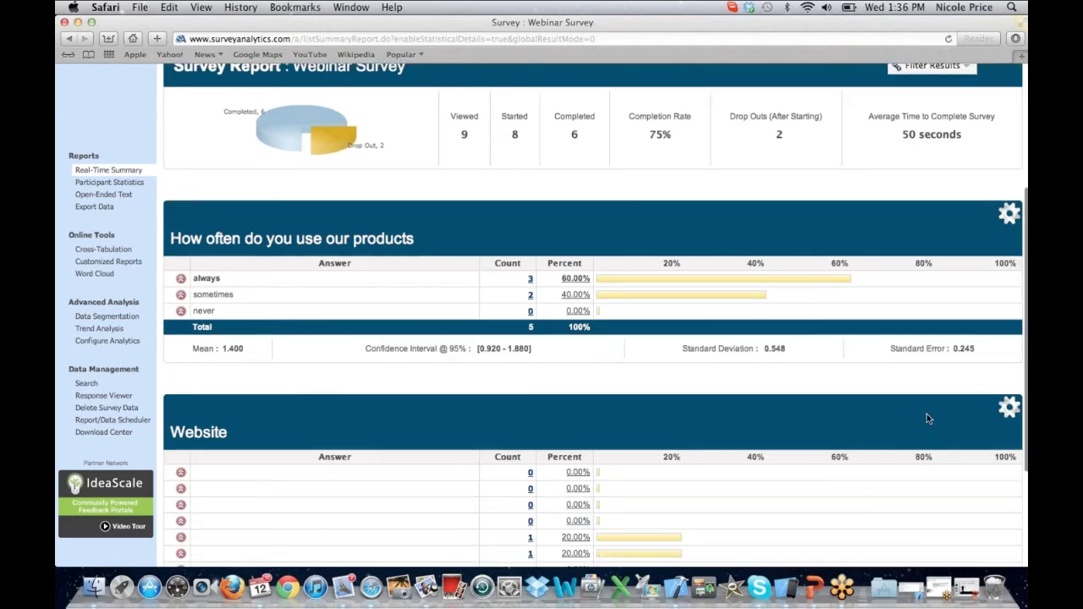
scroll(927, 418, "down", 2)
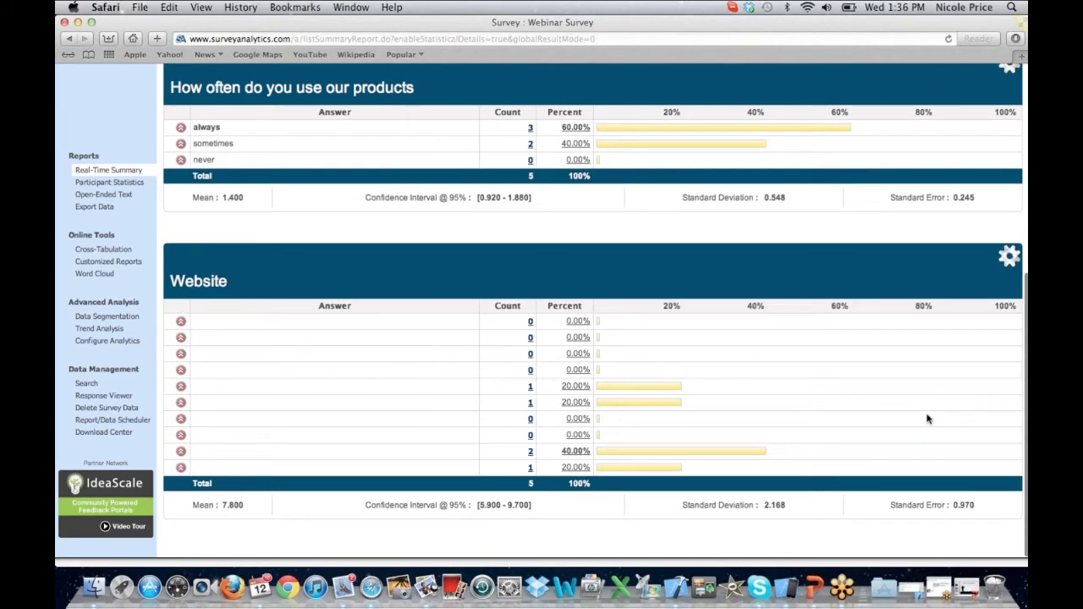
scroll(927, 419, "down", 1)
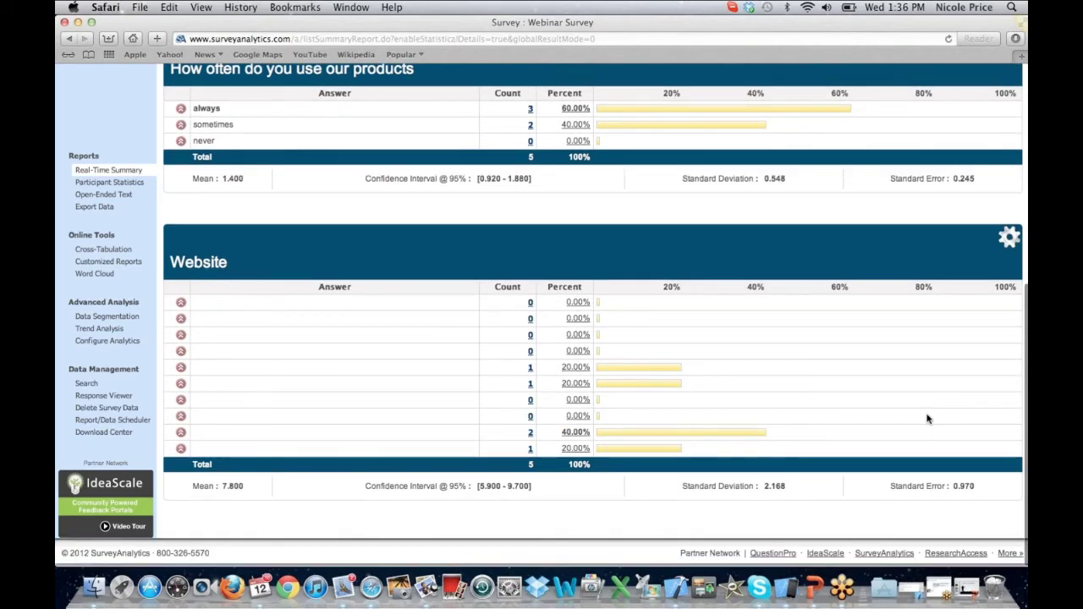
- View the Custom Analysis Options for the Website question, including its reporting, download, banner table and dashboard choices, and close them
left_click(1006, 247)
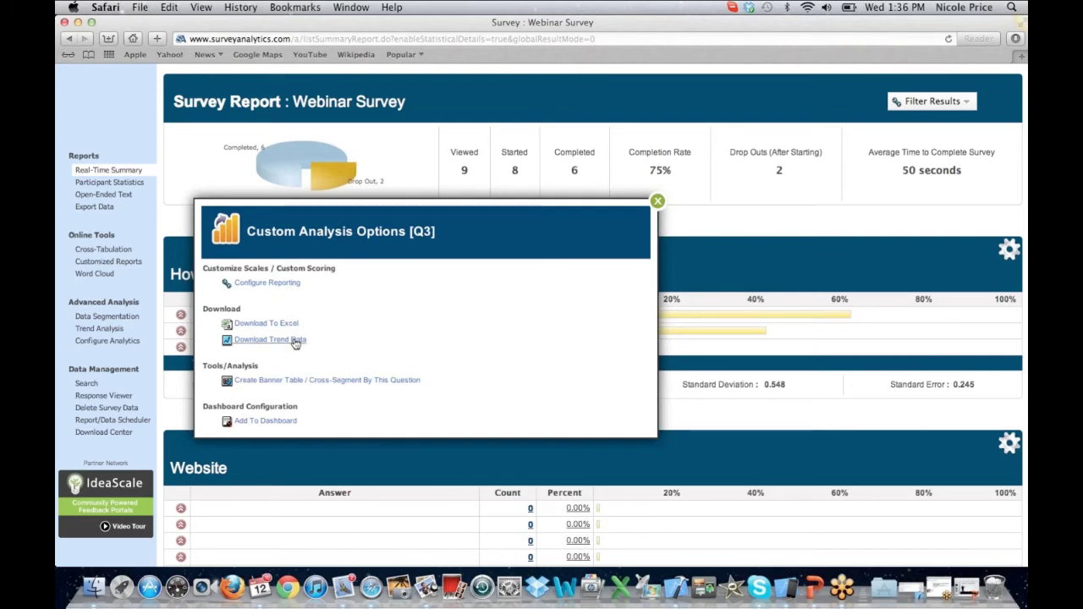
scroll(294, 342, "down", 1)
scroll(294, 342, "down", 1)
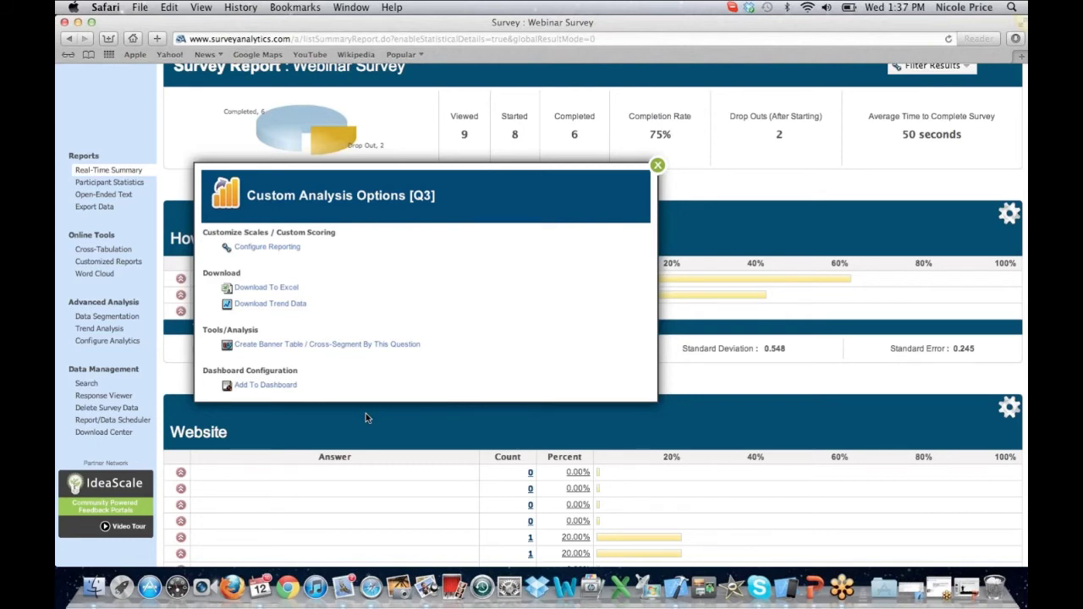
left_click(657, 166)
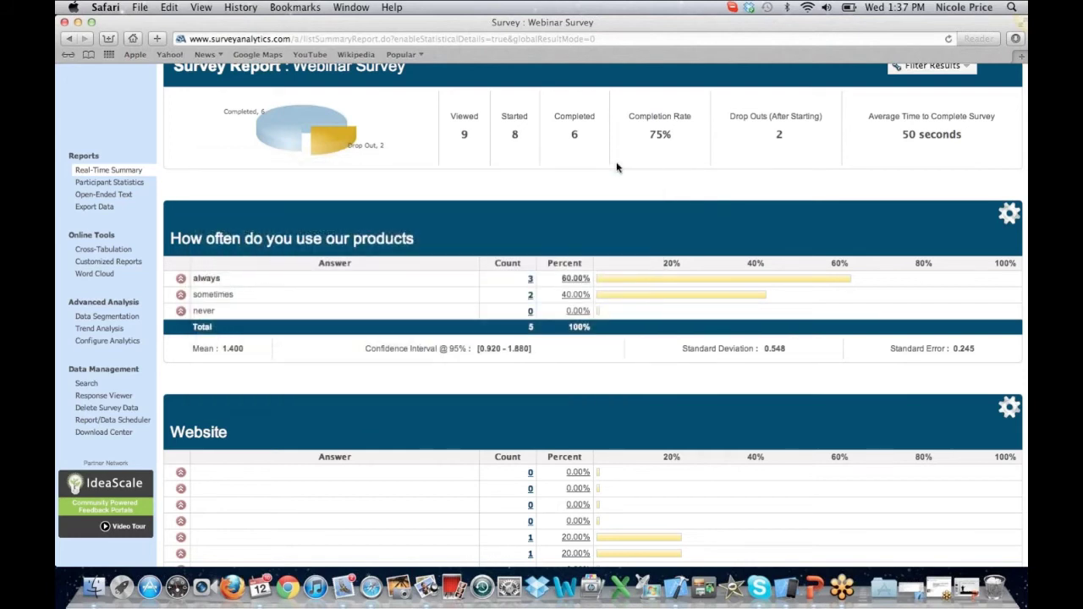
- Look through the summary report's result filters and its download, print, sharing, permalink and individual response options without choosing any
scroll(617, 168, "up", 2)
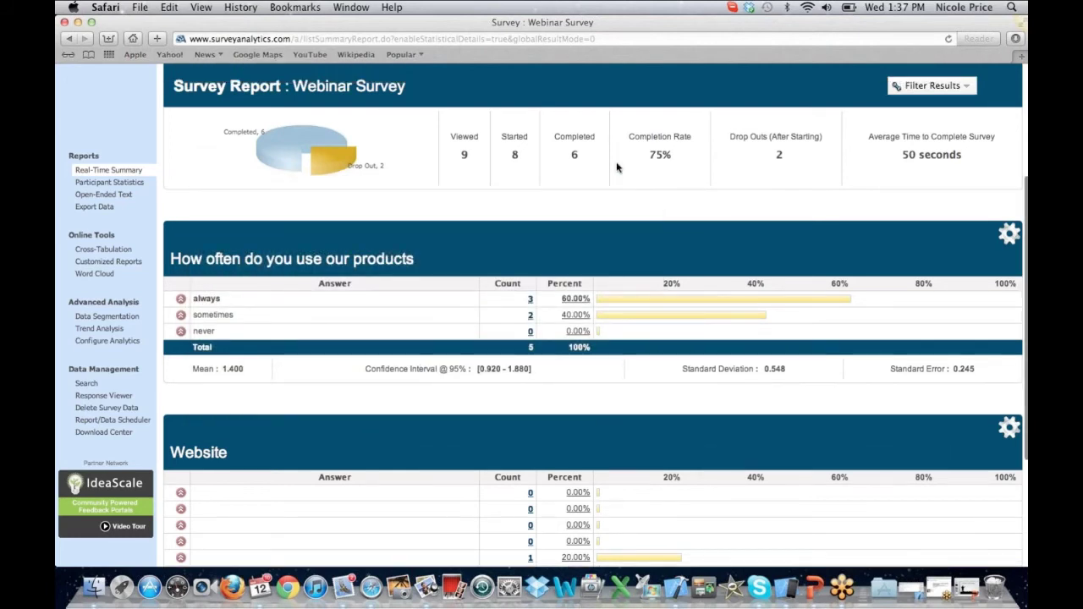
scroll(963, 285, "up", 5)
left_click(964, 284)
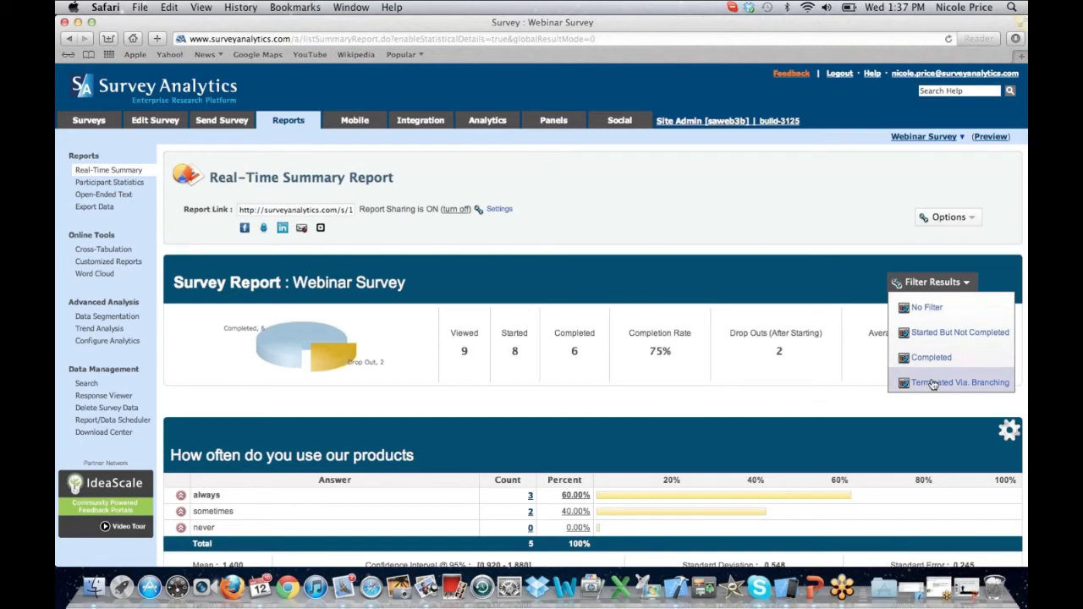
left_click(827, 188)
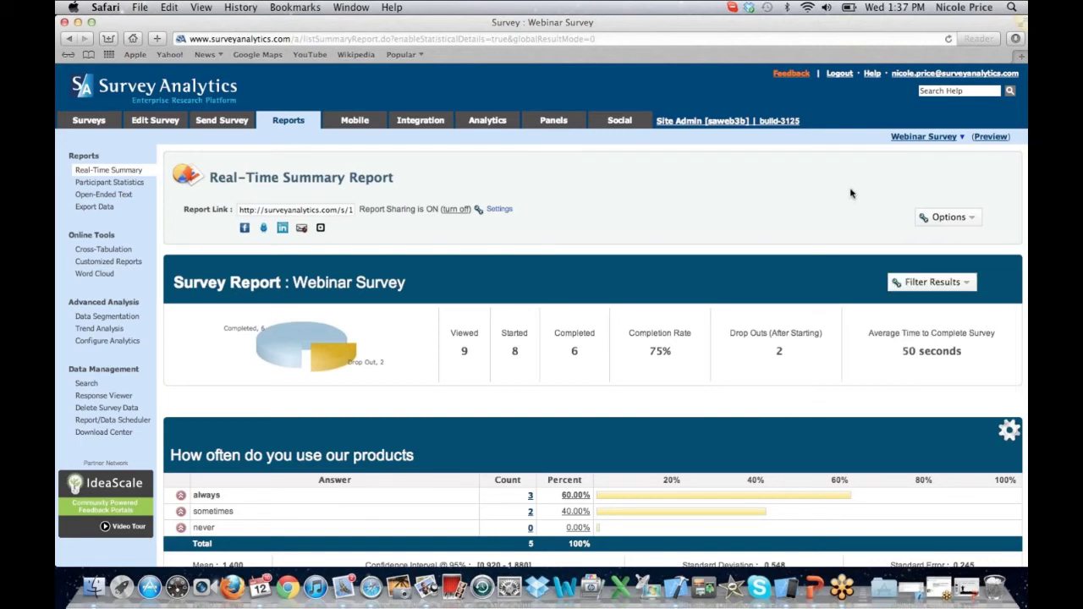
left_click(972, 218)
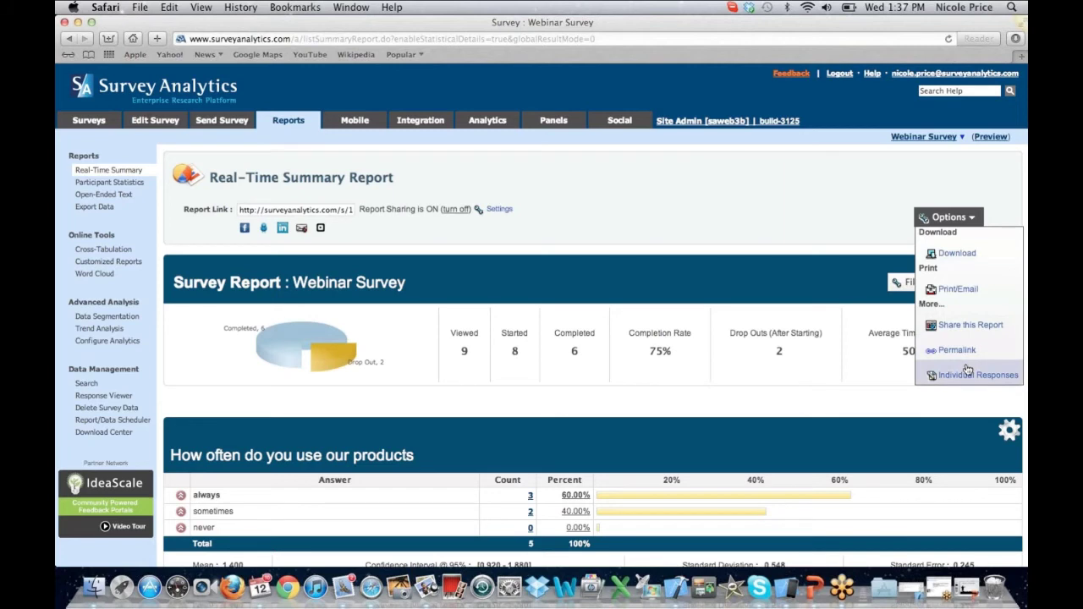
left_click(711, 210)
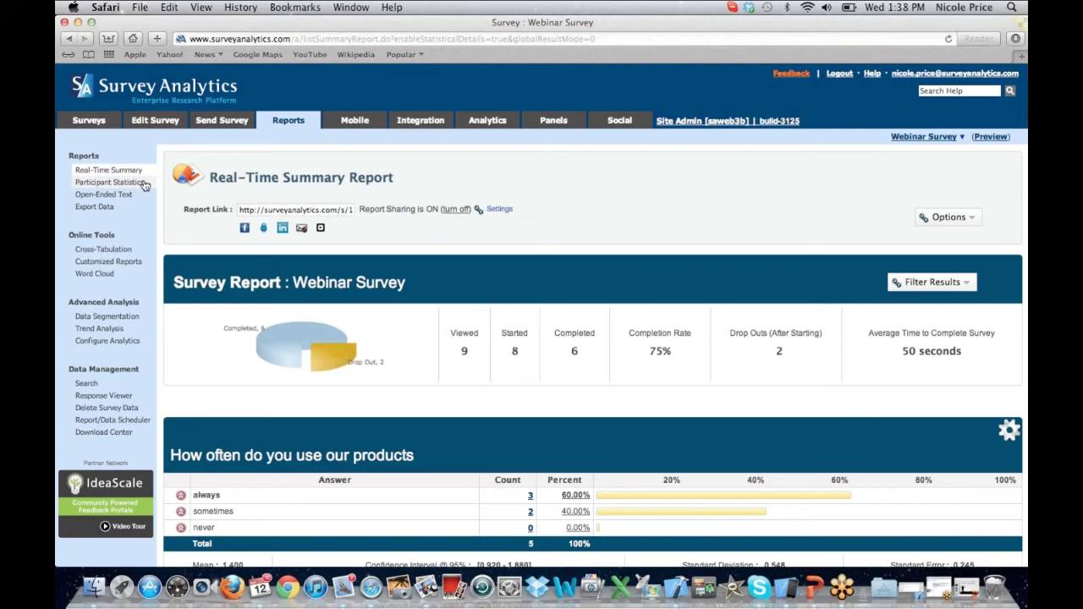
- Examine the overall, email invitation and grouping sections of the Participant Statistics, and open the Open-Ended Text report
left_click(110, 182)
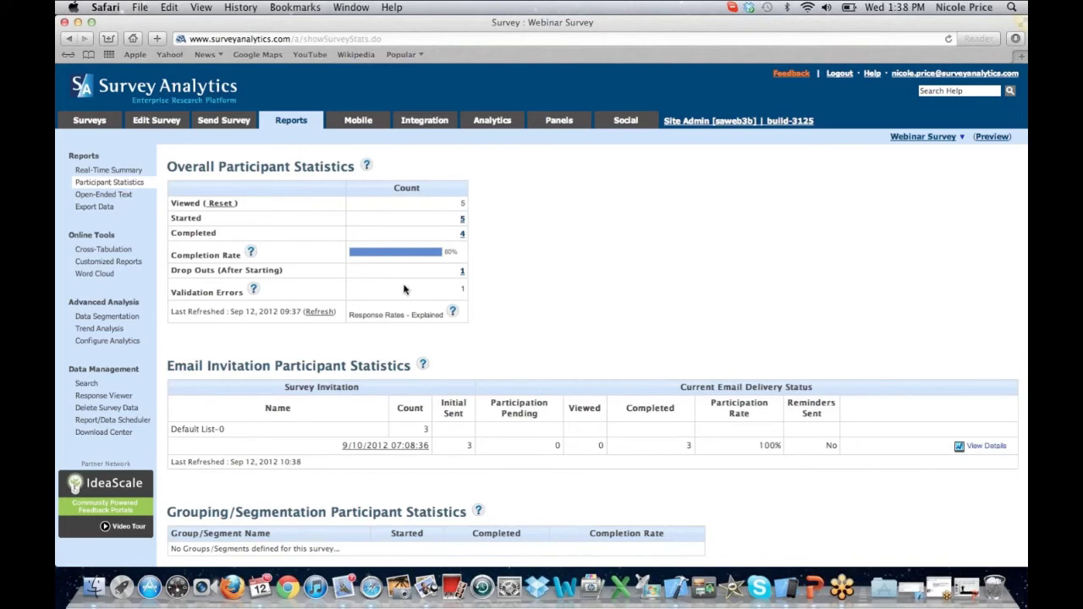
scroll(404, 290, "down", 1)
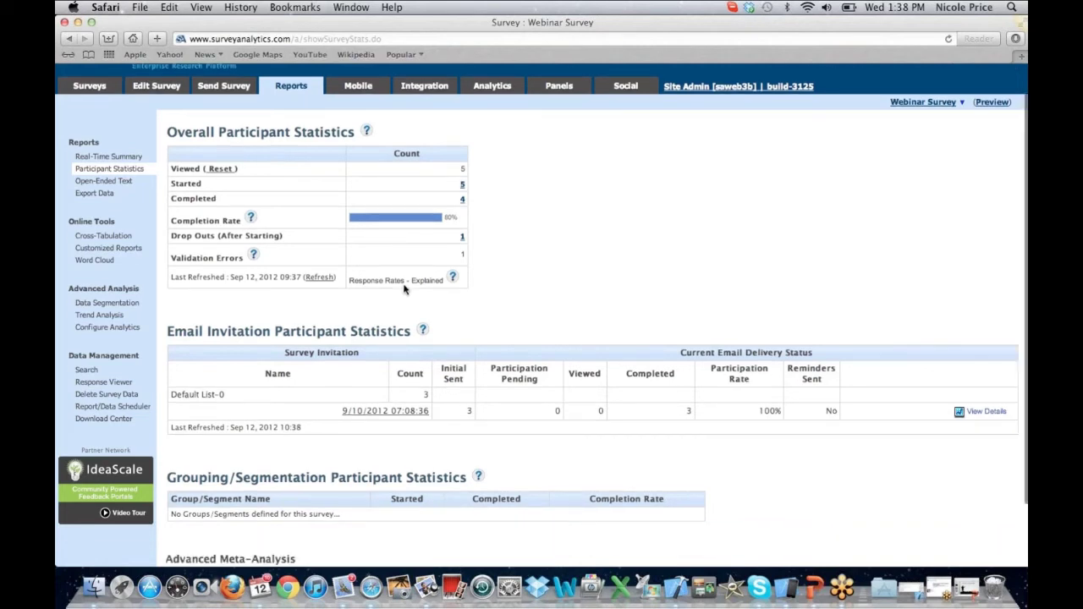
scroll(403, 289, "down", 2)
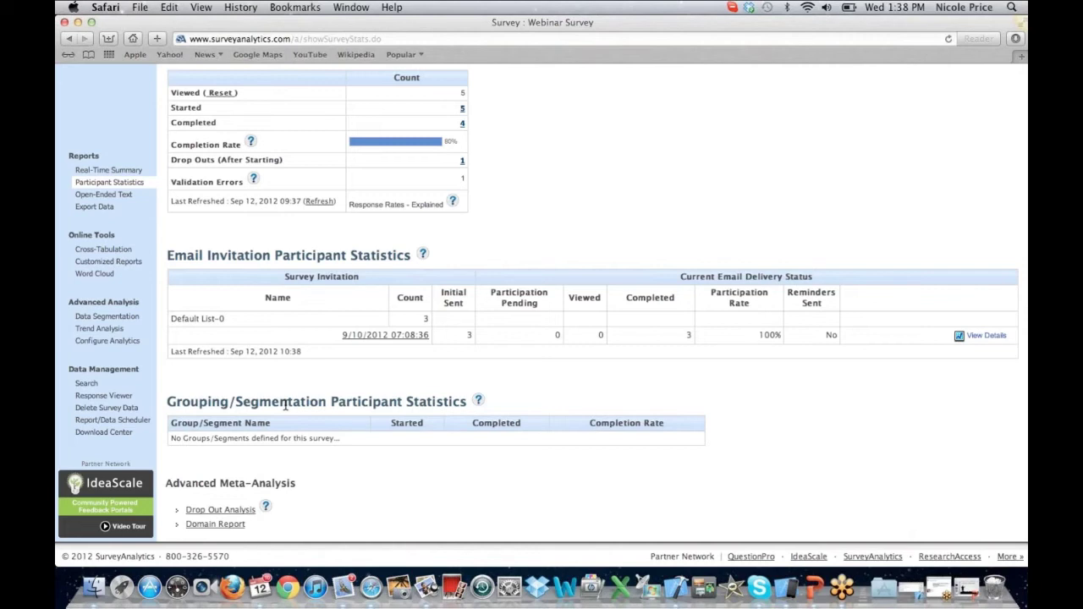
scroll(212, 322, "up", 3)
left_click(92, 195)
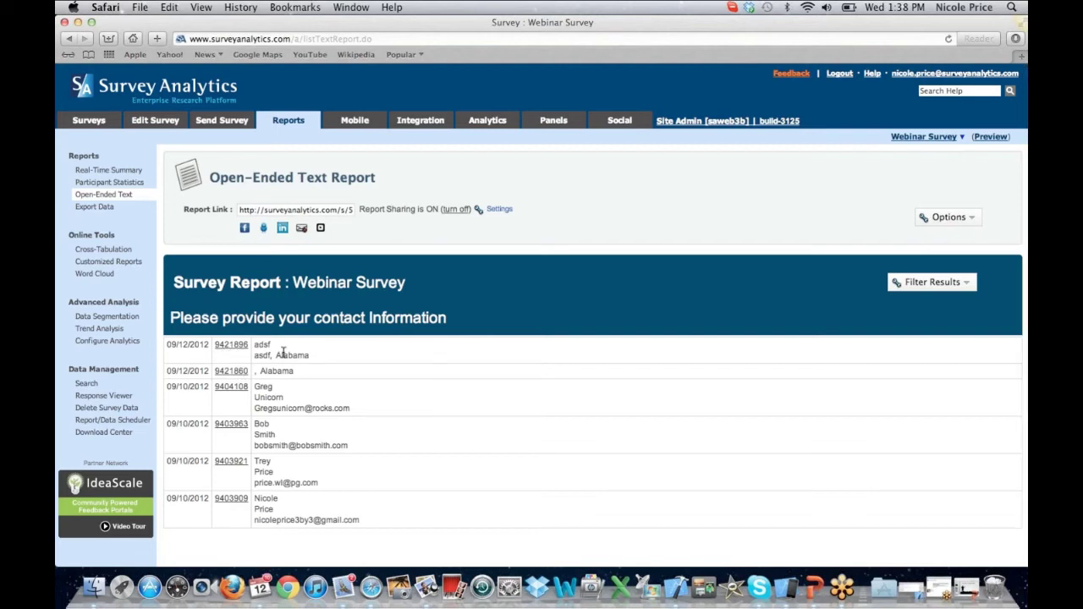
- Open Export Data and examine the Raw Data Export's file formats and report options, expanding its Time/Response Status filters without changing any setting
left_click(88, 208)
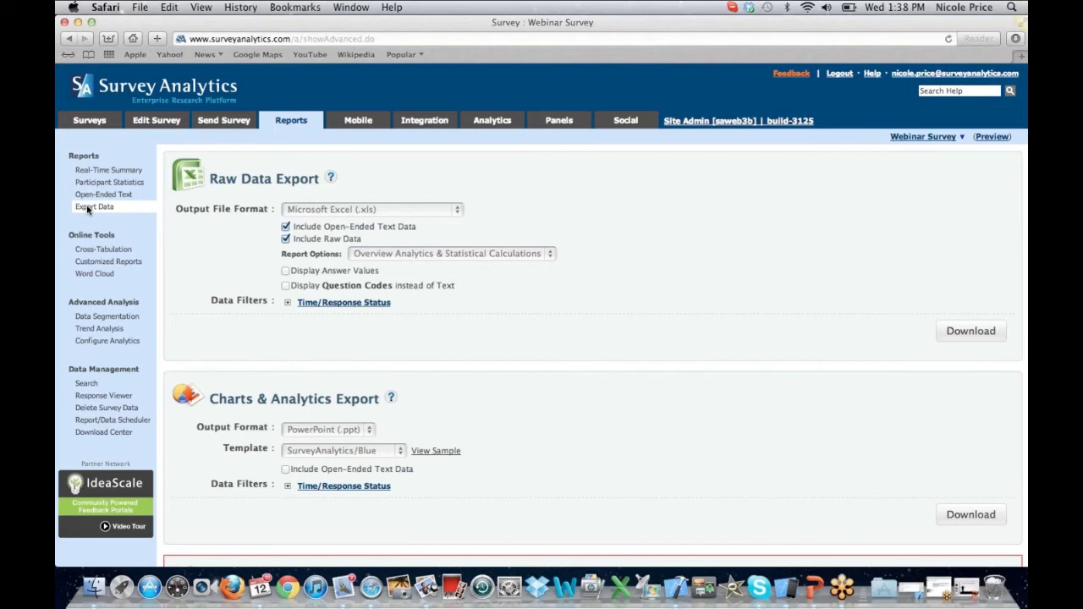
left_click(354, 209)
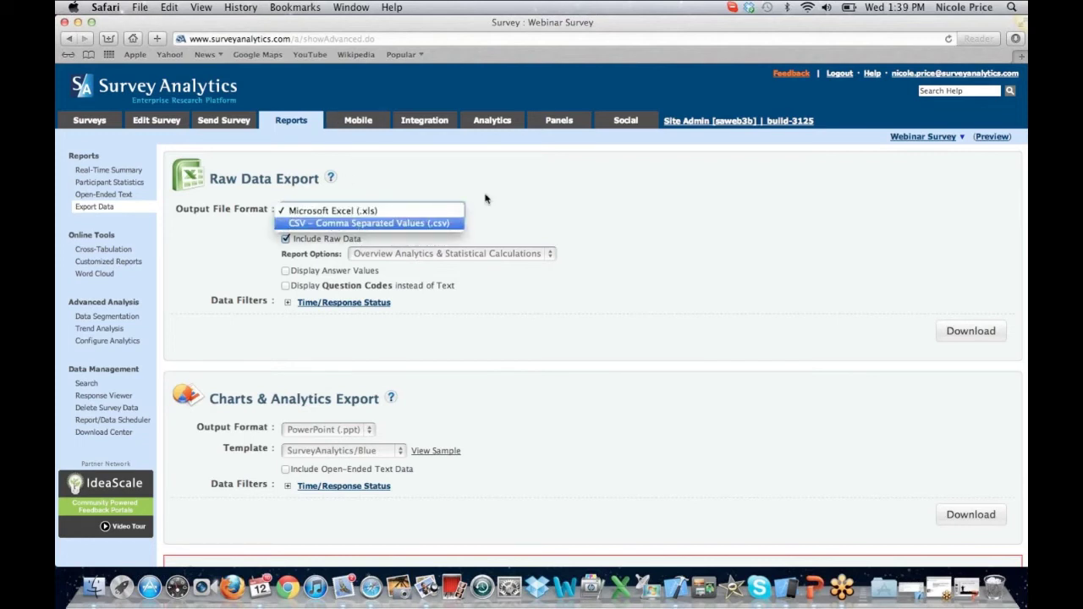
left_click(338, 210)
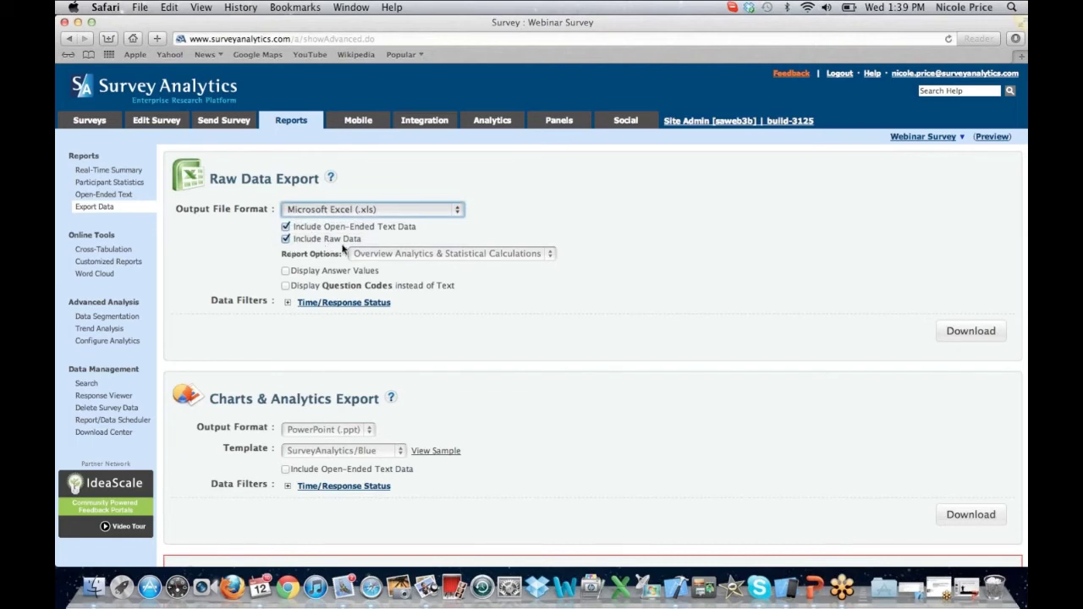
left_click(387, 256)
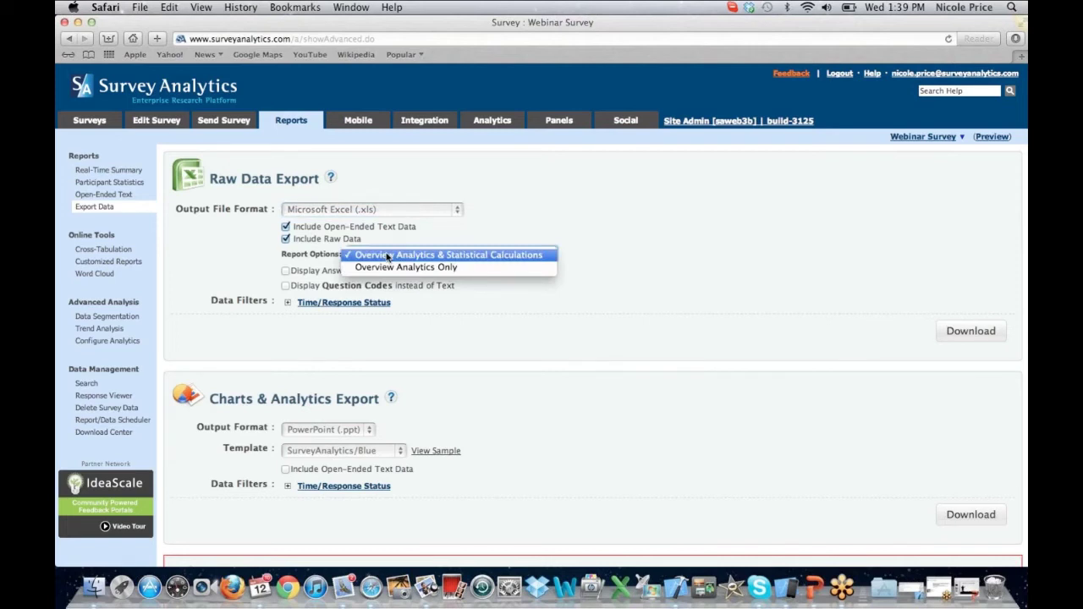
left_click(583, 233)
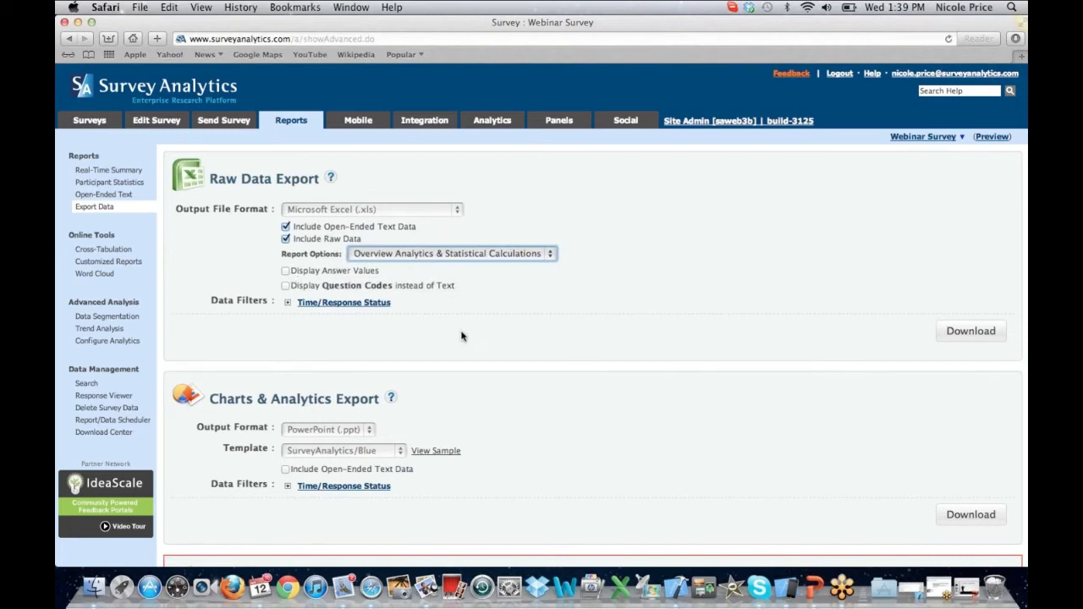
scroll(461, 336, "down", 1)
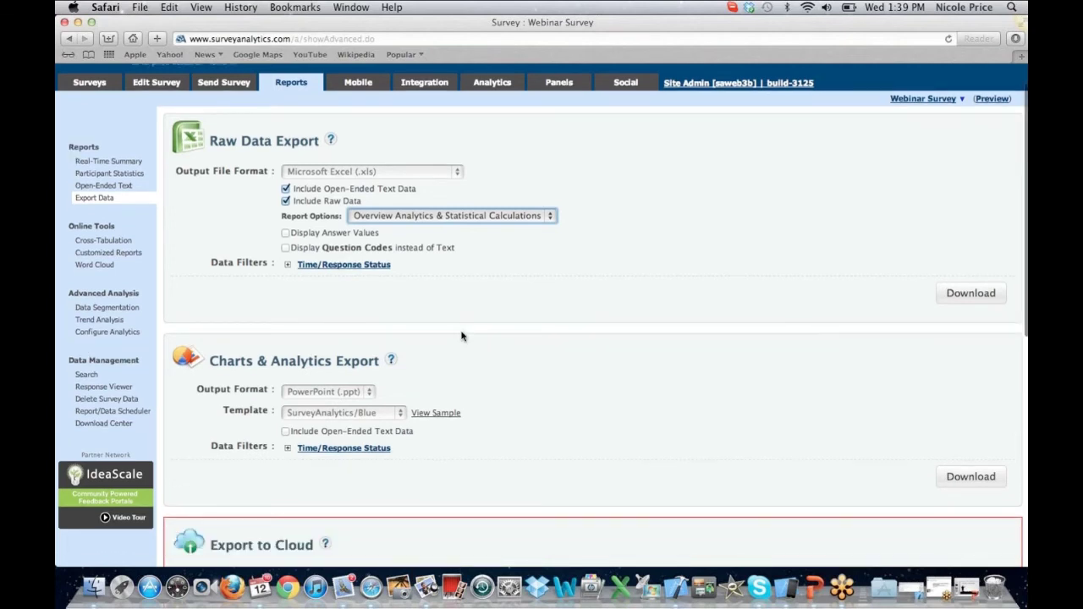
scroll(461, 336, "down", 1)
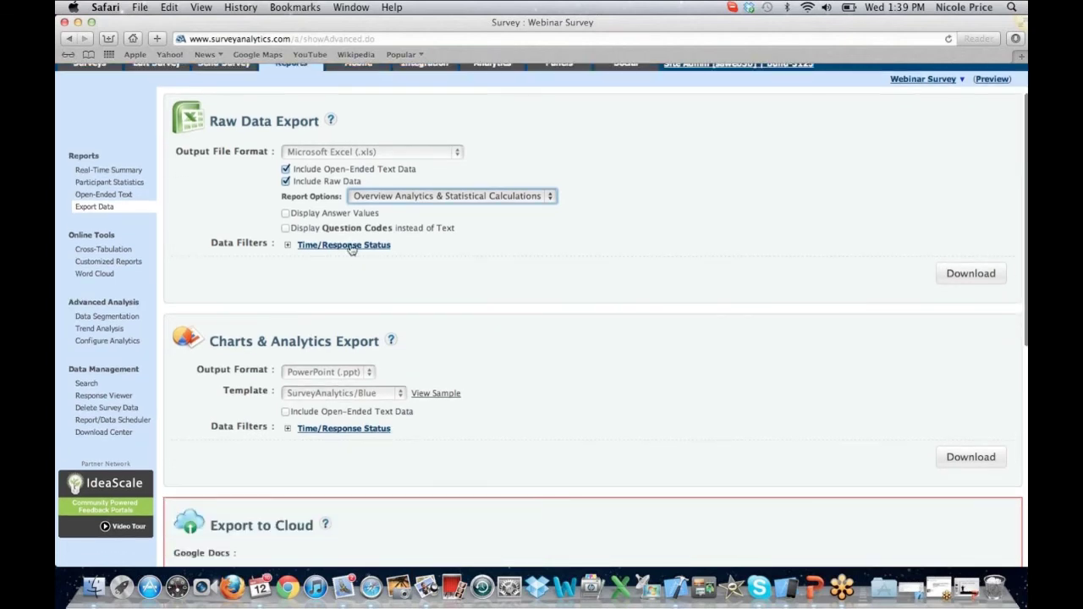
left_click(350, 246)
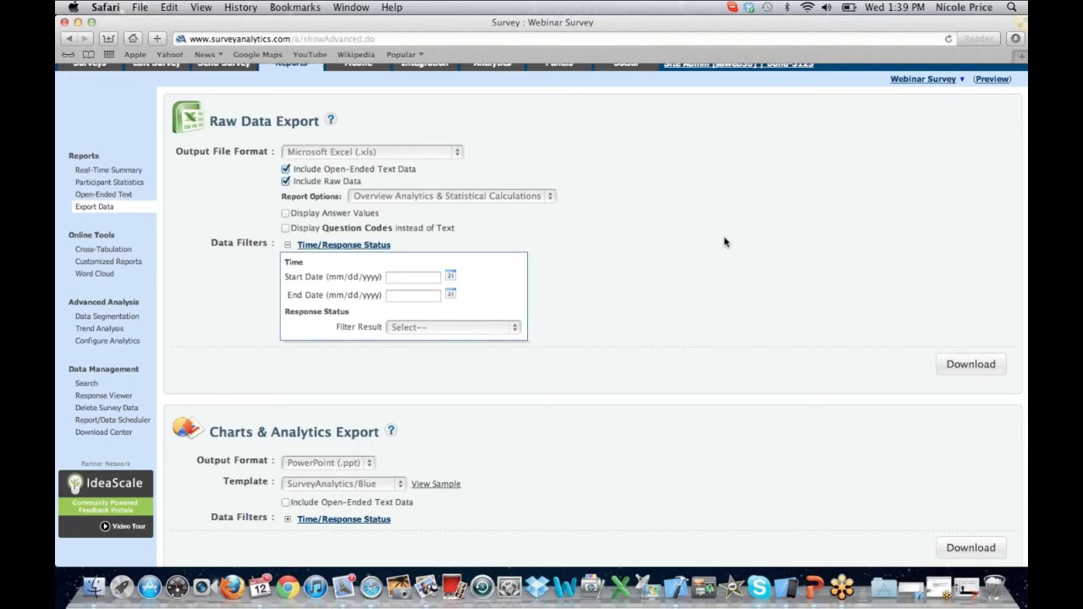
- Examine the Charts & Analytics Export's output formats and PowerPoint templates, keeping PowerPoint (.ppt) and SurveyAnalytics/Blue
scroll(724, 242, "down", 1)
scroll(725, 242, "down", 2)
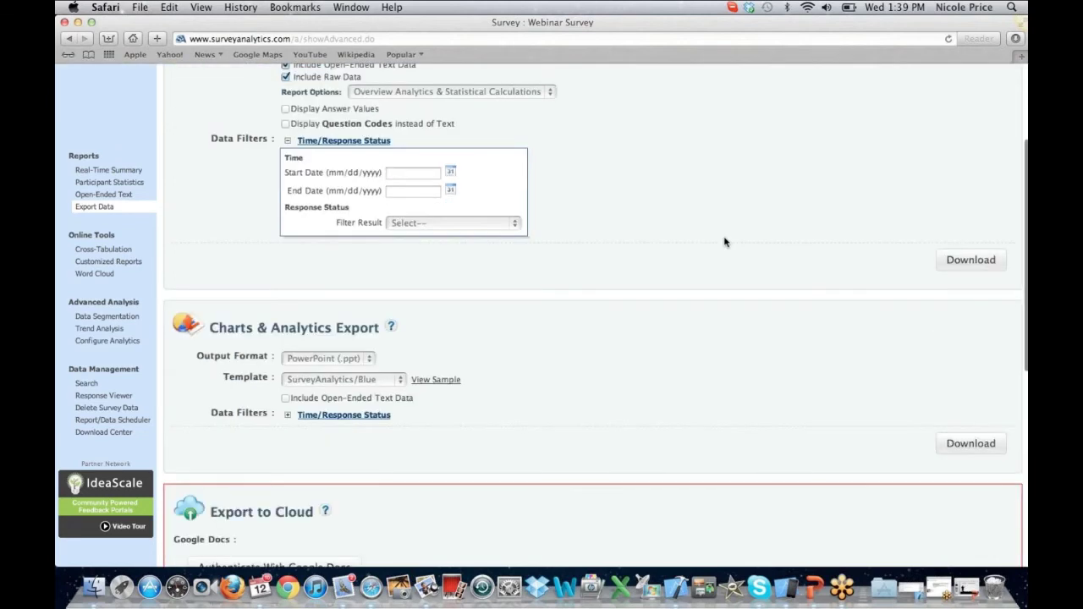
scroll(725, 242, "down", 6)
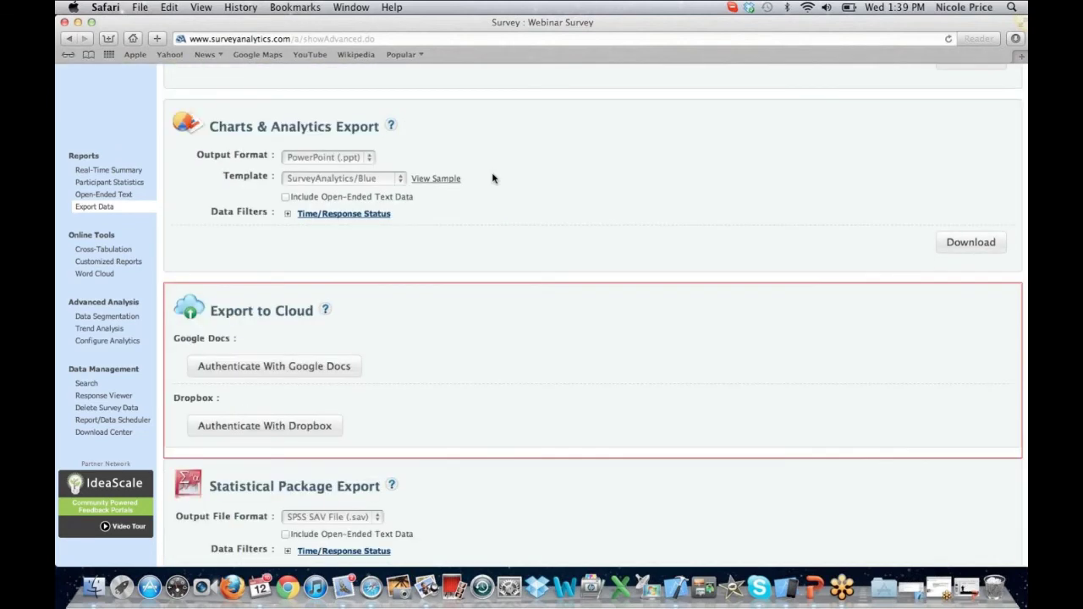
scroll(494, 177, "up", 4)
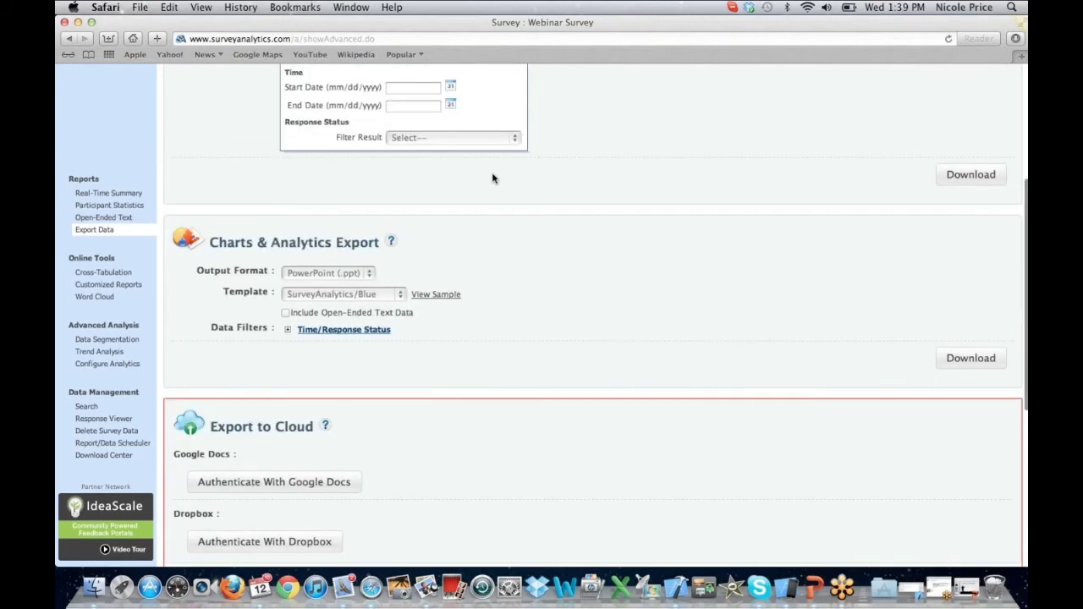
scroll(494, 178, "up", 3)
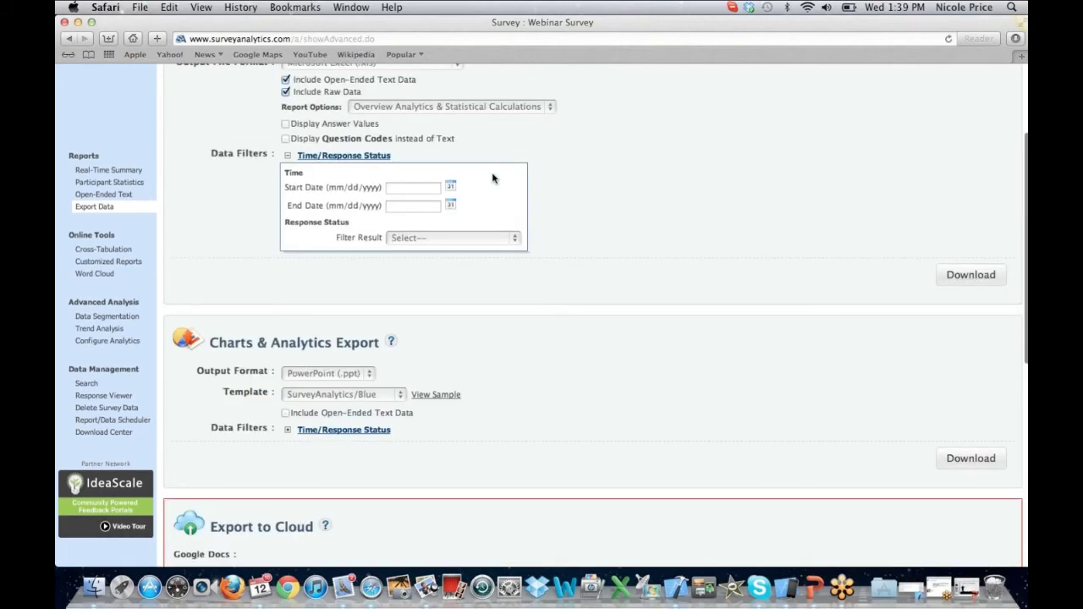
scroll(494, 178, "down", 3)
scroll(493, 177, "down", 3)
left_click(347, 176)
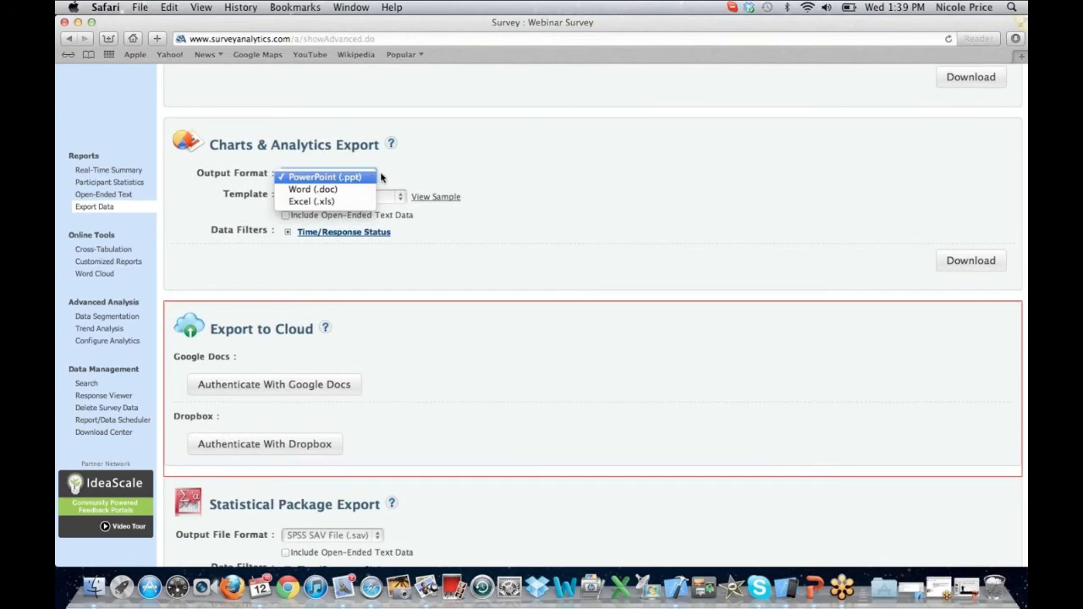
left_click(417, 174)
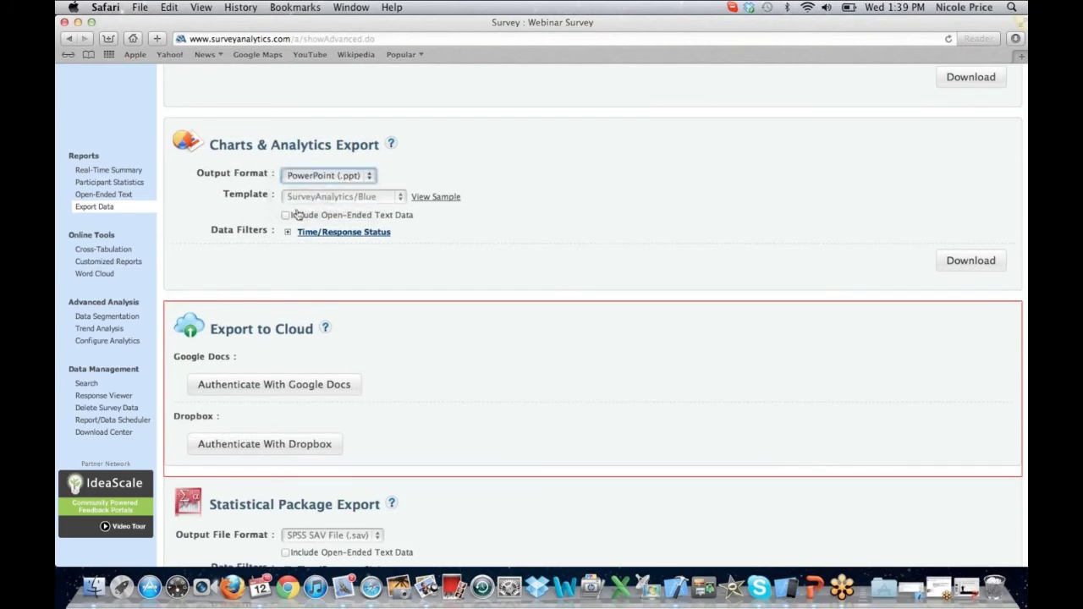
left_click(347, 197)
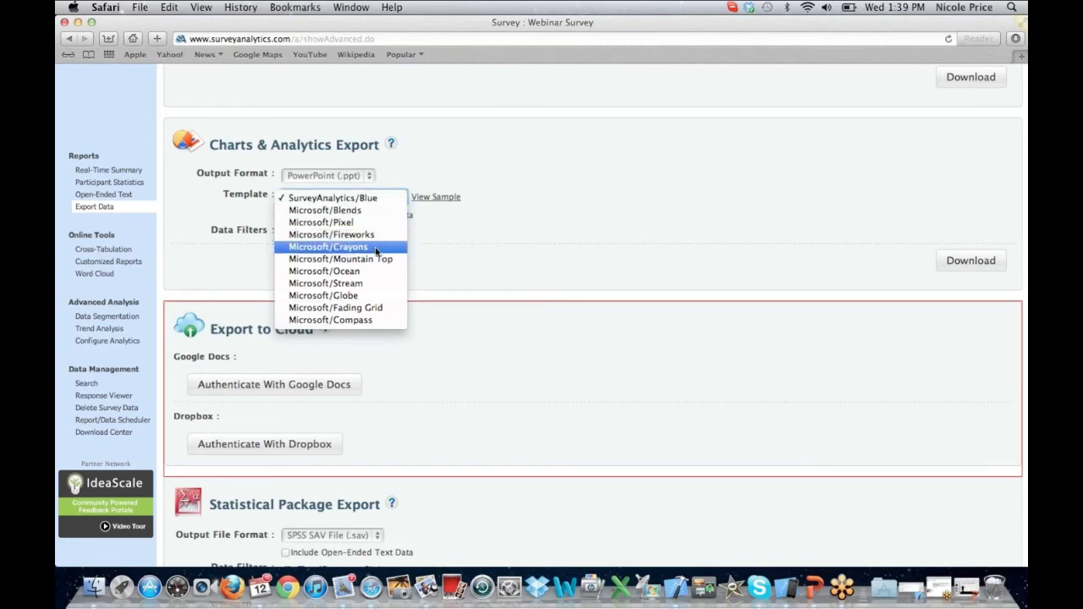
left_click(635, 201)
- Look through the remaining export sections: Export to Cloud, Statistical Package Export and SQL Import Data File
scroll(573, 319, "down", 1)
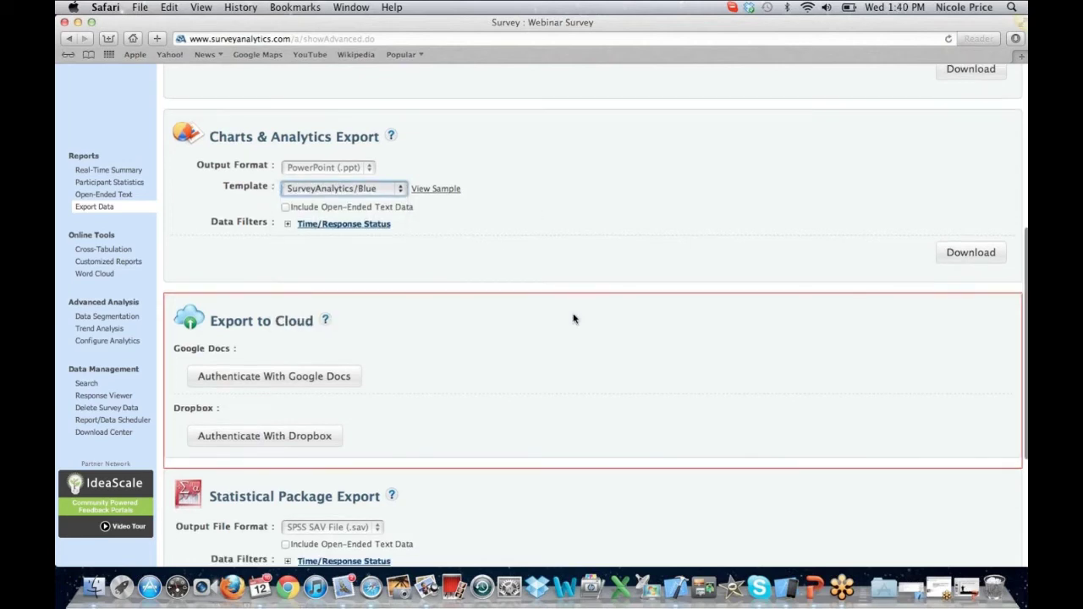
scroll(573, 319, "down", 1)
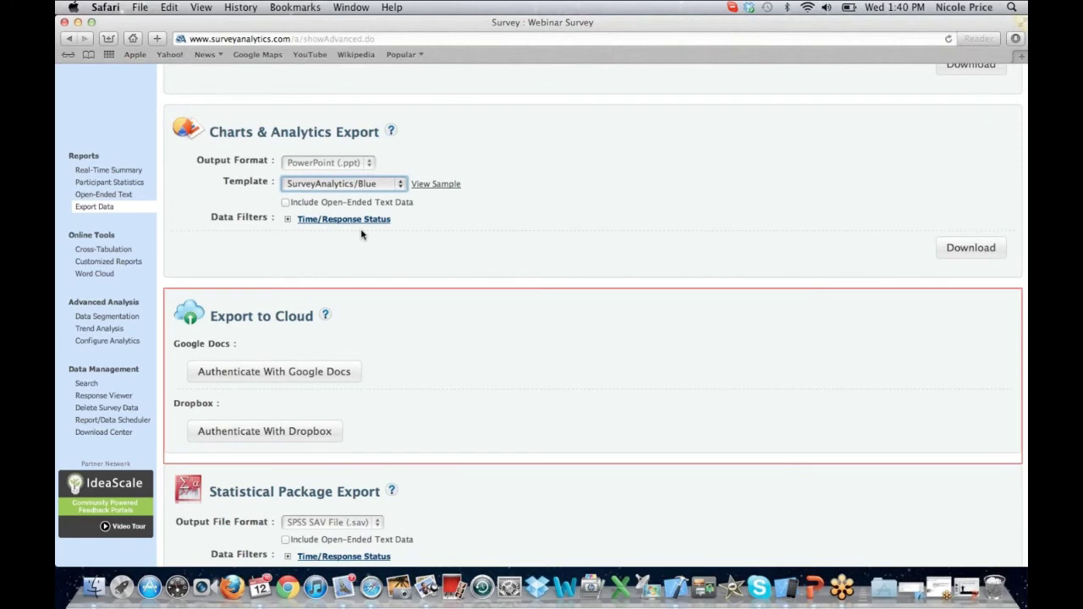
scroll(362, 234, "down", 2)
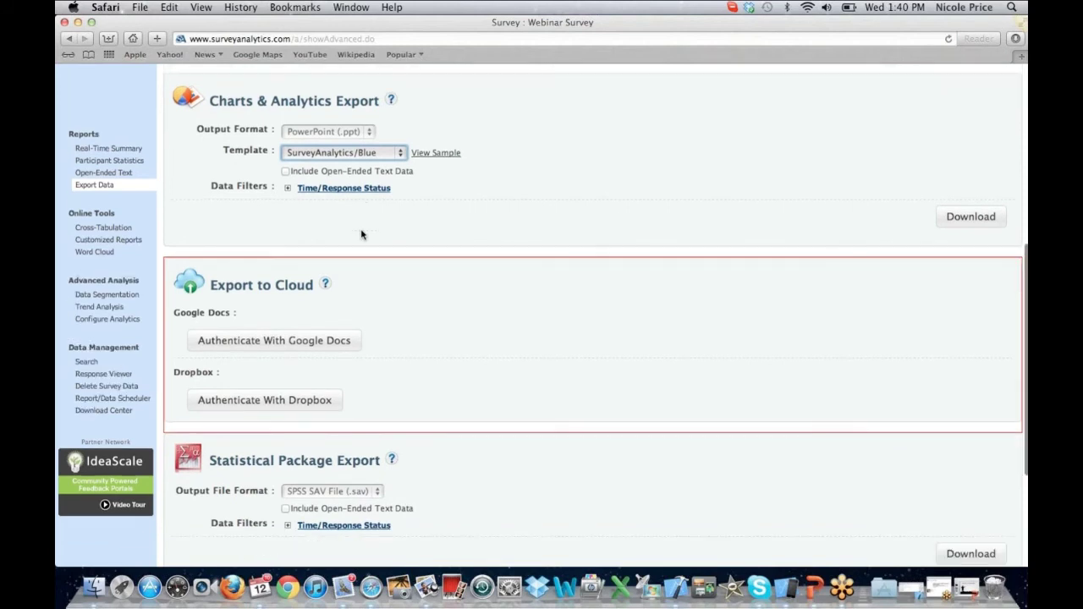
scroll(361, 234, "down", 5)
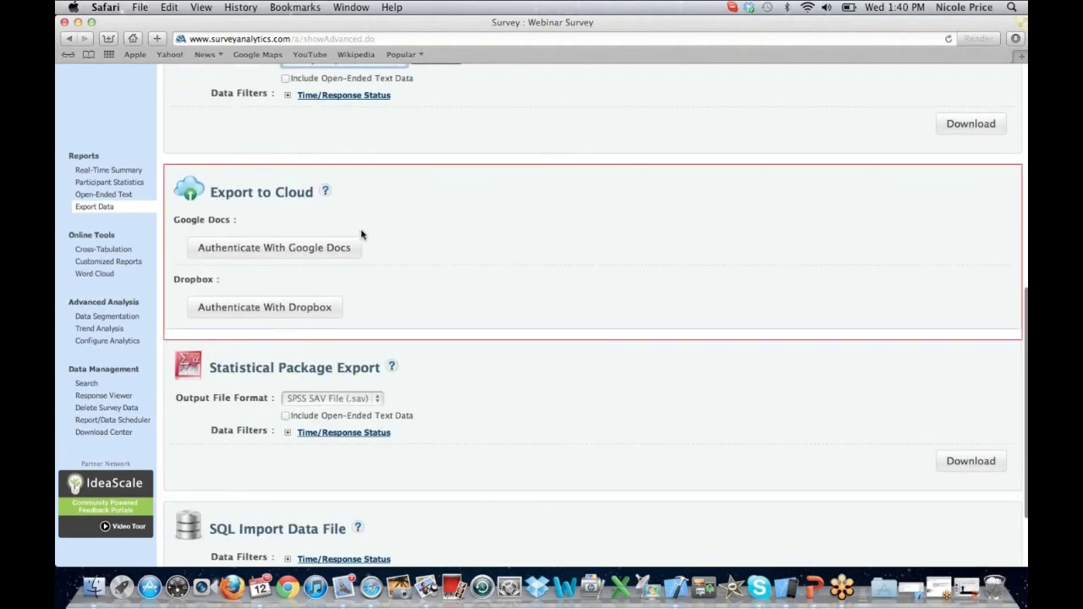
scroll(362, 234, "down", 1)
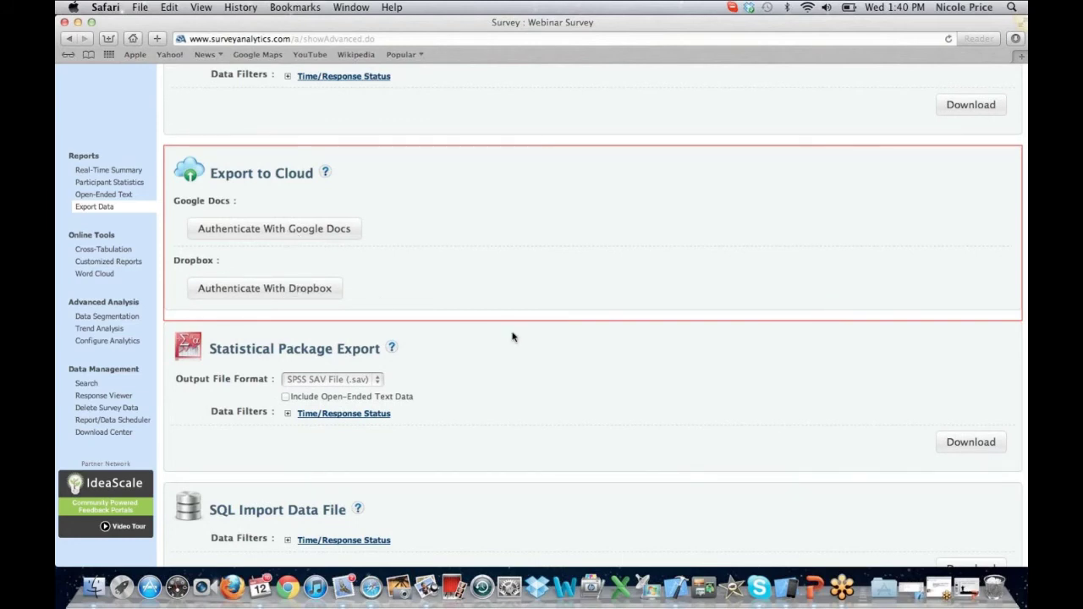
scroll(512, 337, "down", 2)
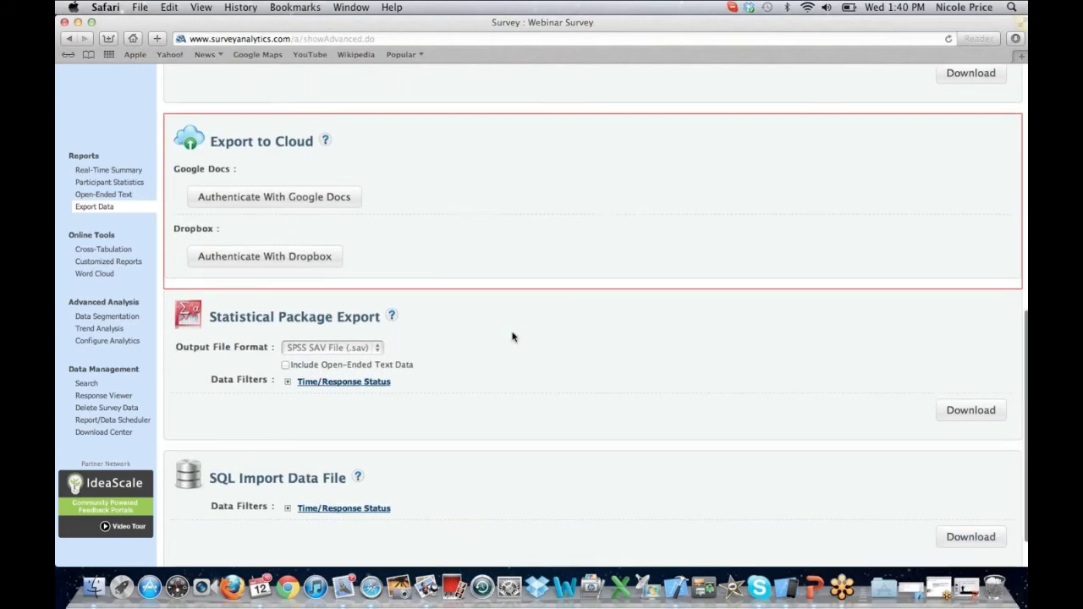
scroll(512, 337, "down", 3)
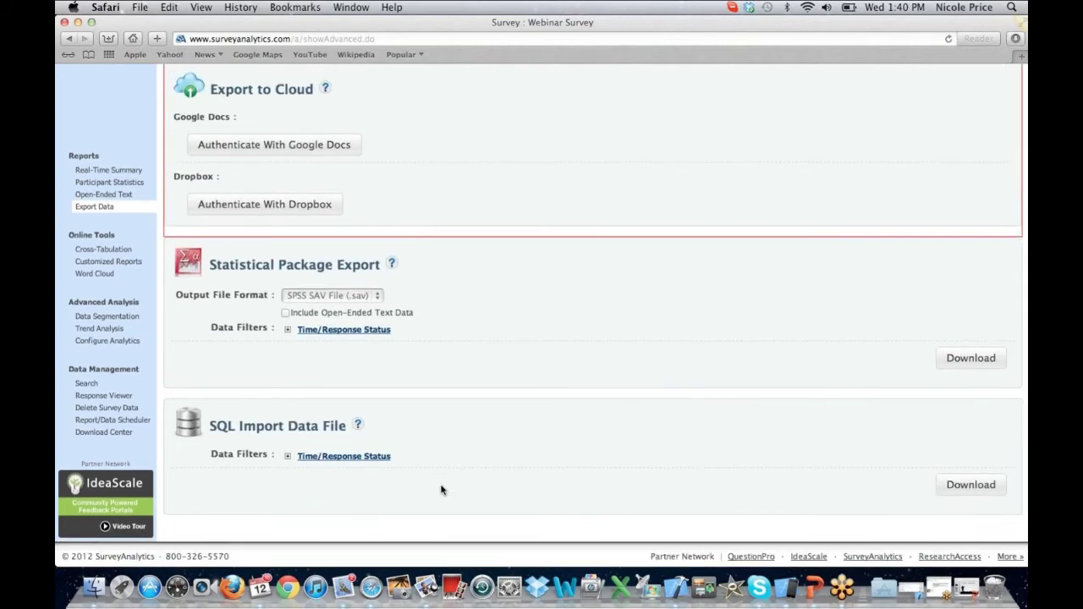
scroll(441, 490, "up", 3)
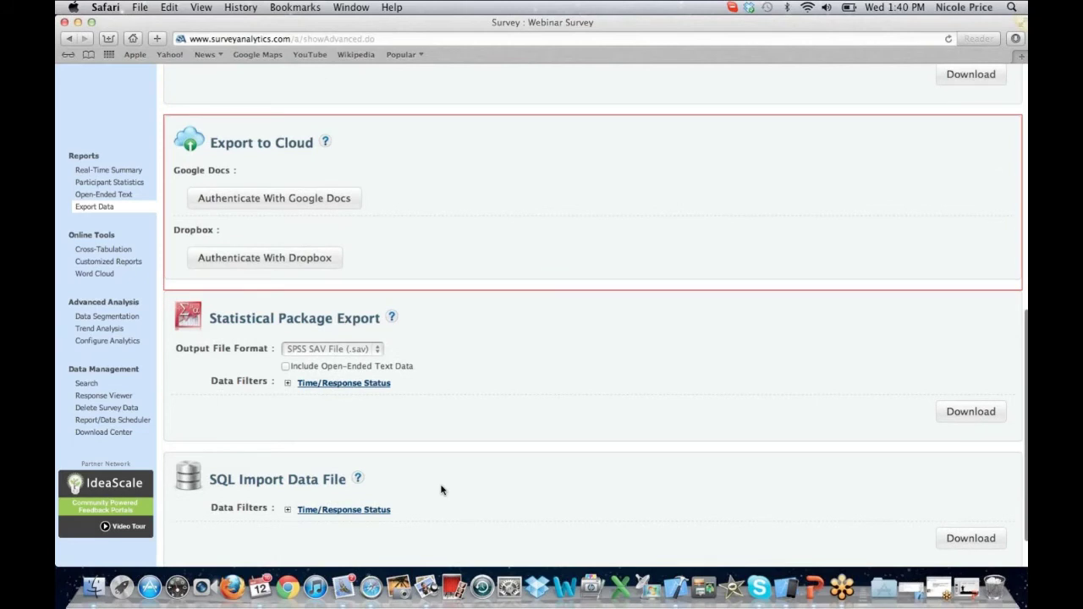
scroll(441, 490, "up", 5)
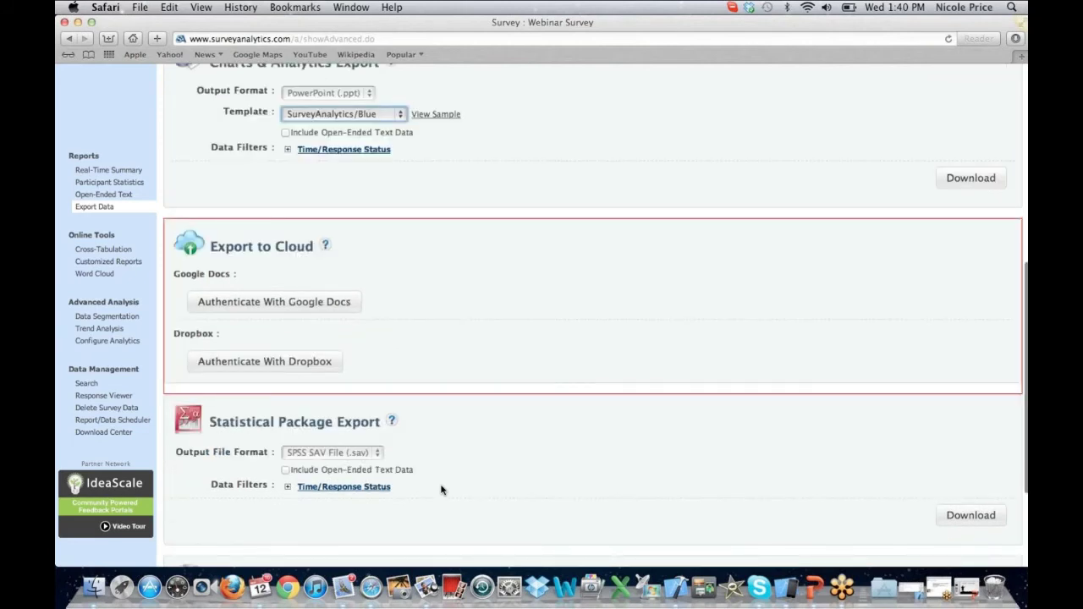
scroll(441, 490, "up", 15)
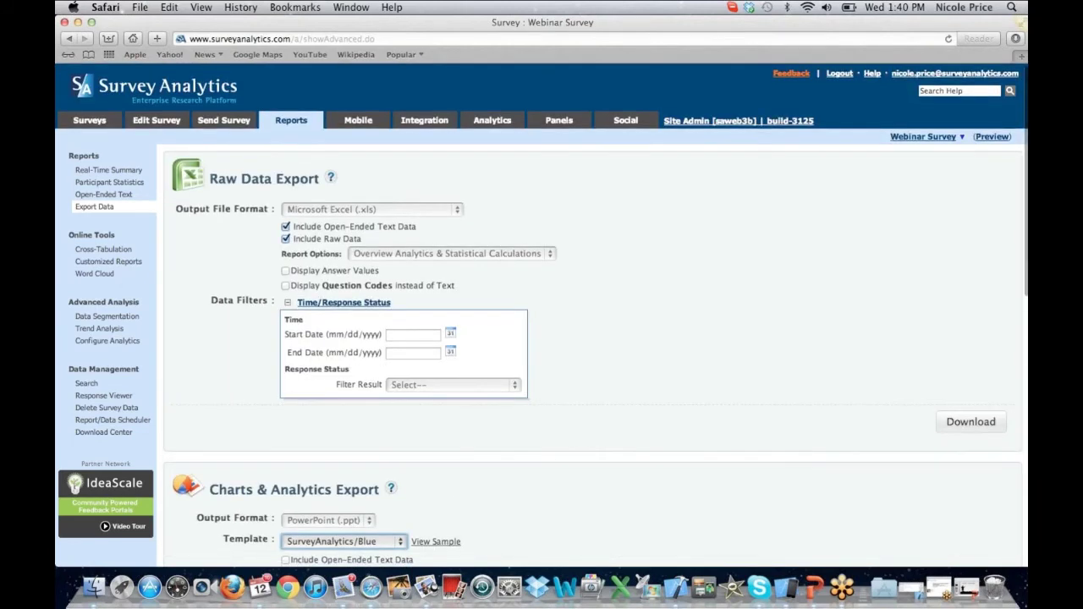
- View the Cross-Tabulation and Banner/Pivot Tables settings, and open the Customized Reports list
left_click(108, 251)
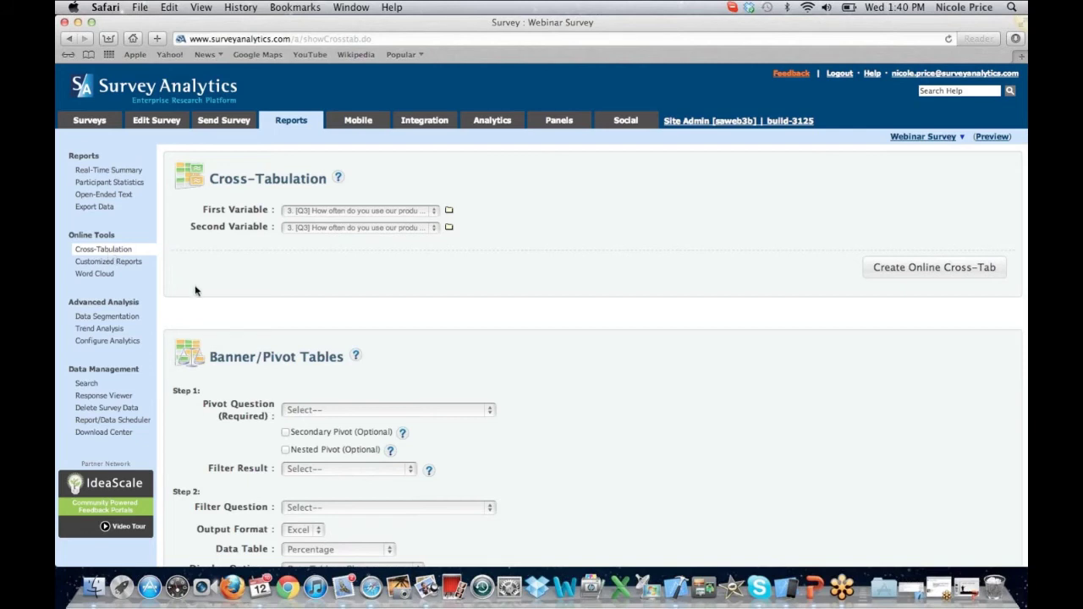
scroll(194, 290, "down", 1)
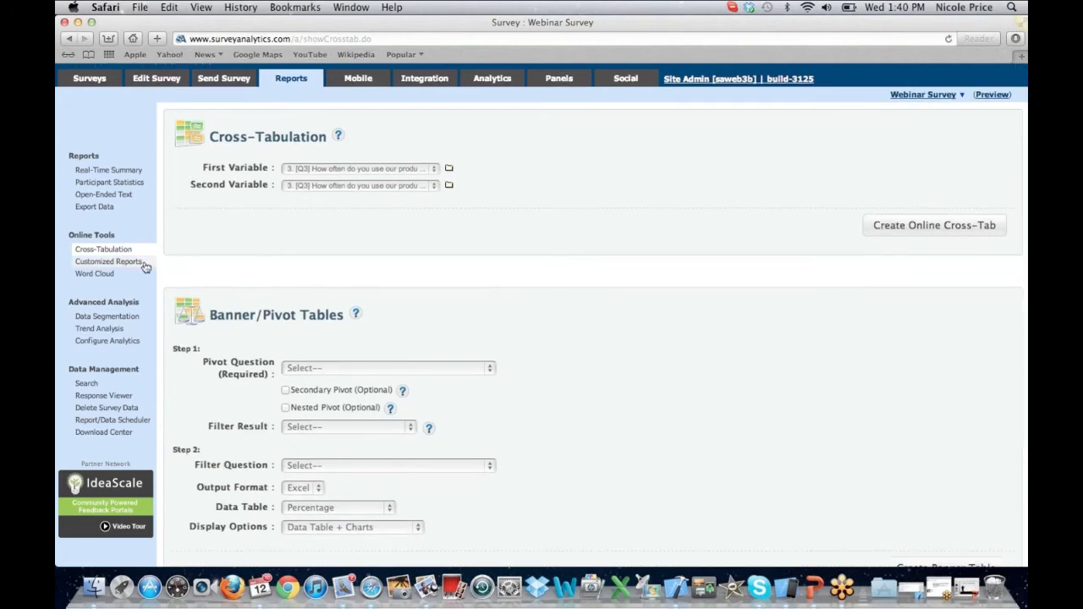
left_click(142, 263)
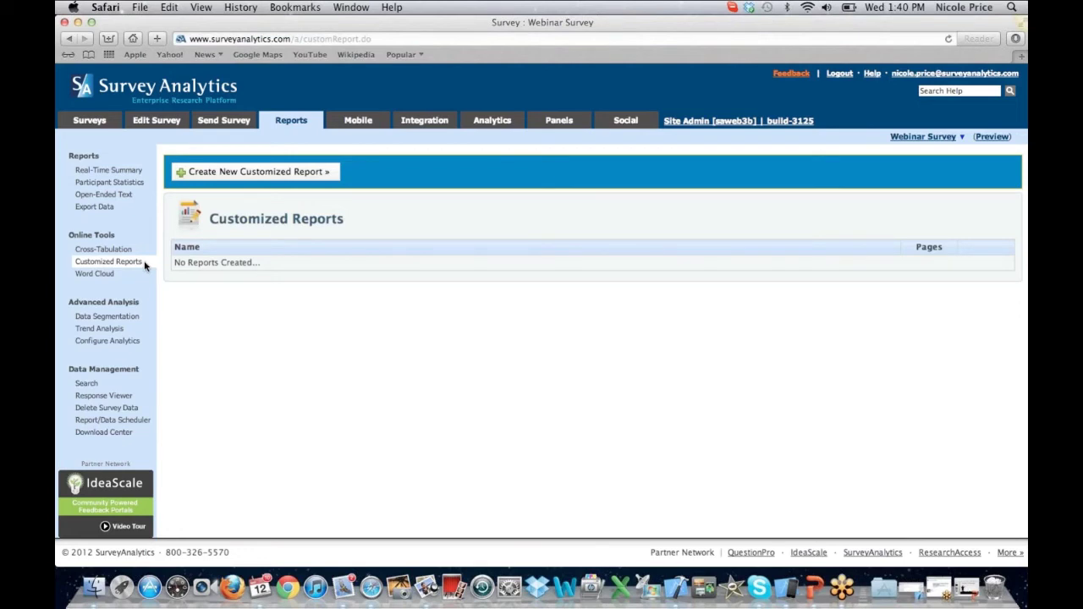
- Open the Word Cloud report and examine the First Name cloud with its link and sharing options
left_click(104, 277)
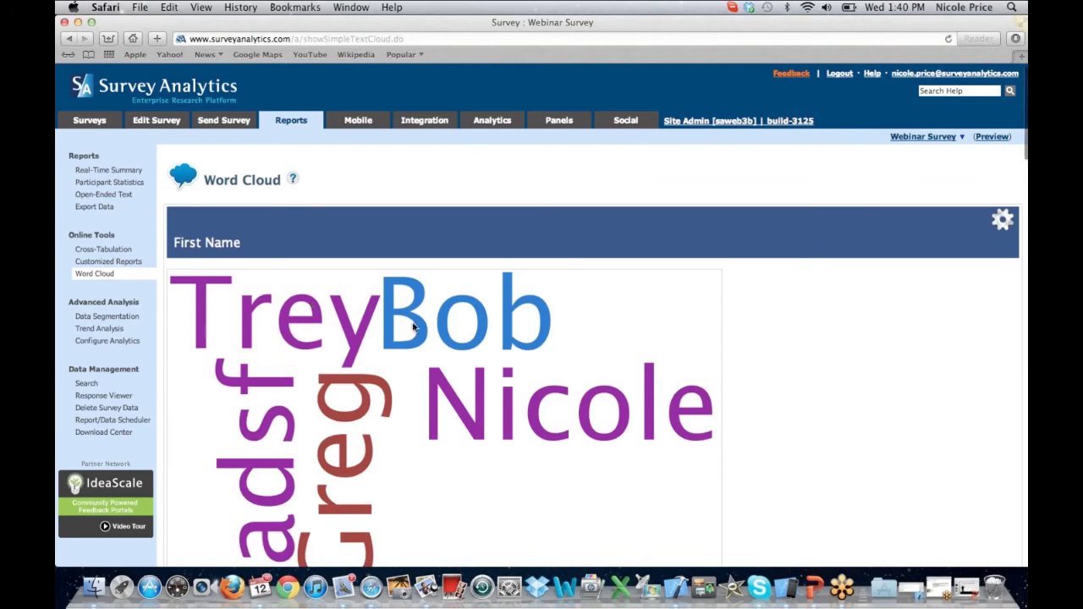
scroll(415, 327, "down", 3)
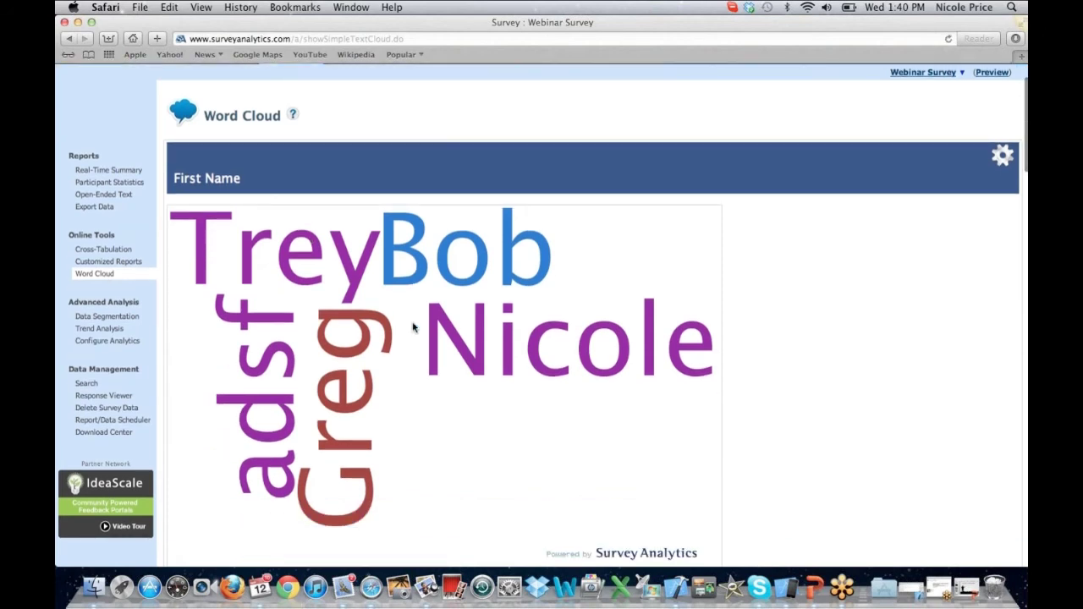
scroll(415, 327, "down", 1)
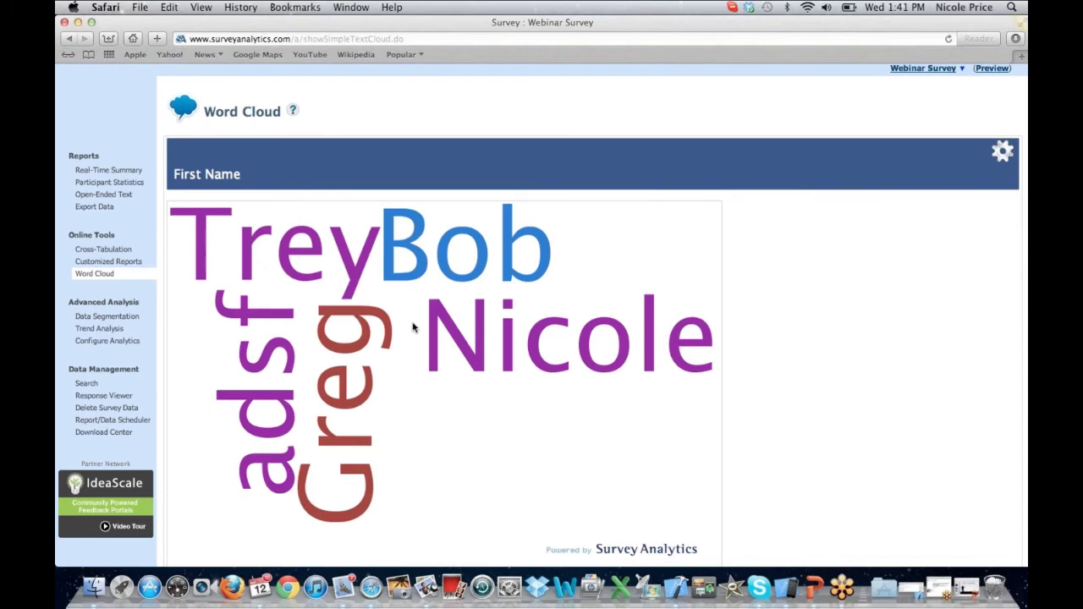
scroll(415, 326, "down", 1)
scroll(414, 328, "down", 2)
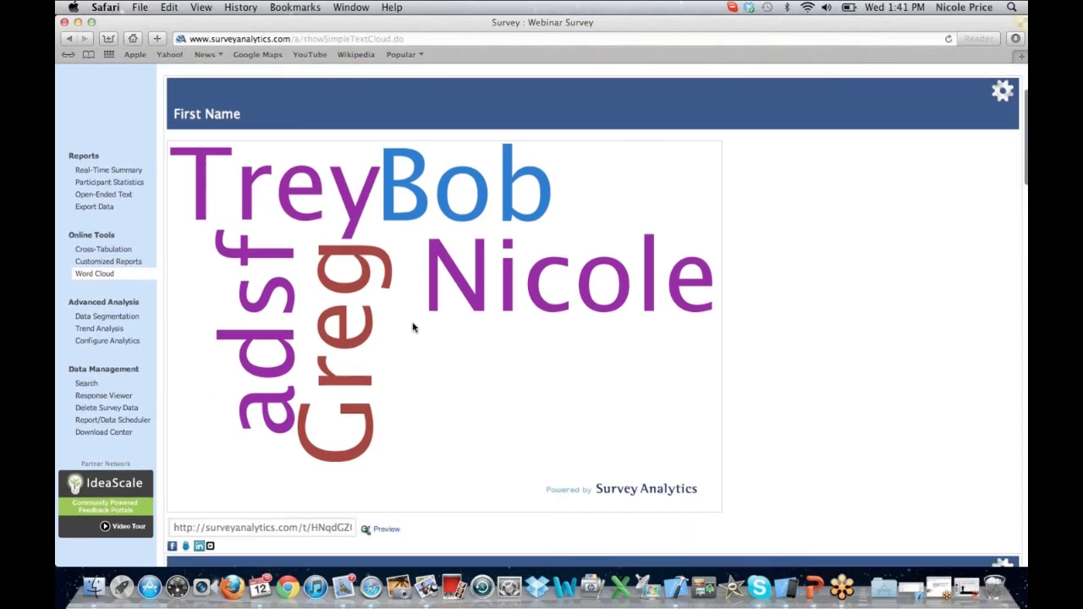
scroll(411, 327, "up", 2)
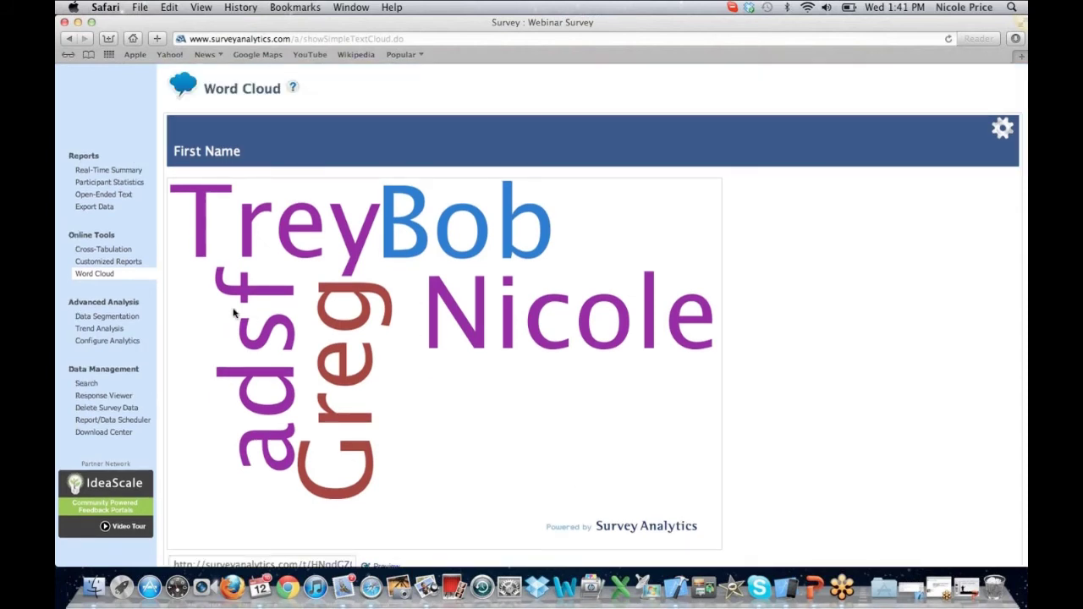
- View the current data filters under Data Segmentation and examine the new filter's segment types, including variable-based and time-based criteria, without creating one
left_click(129, 318)
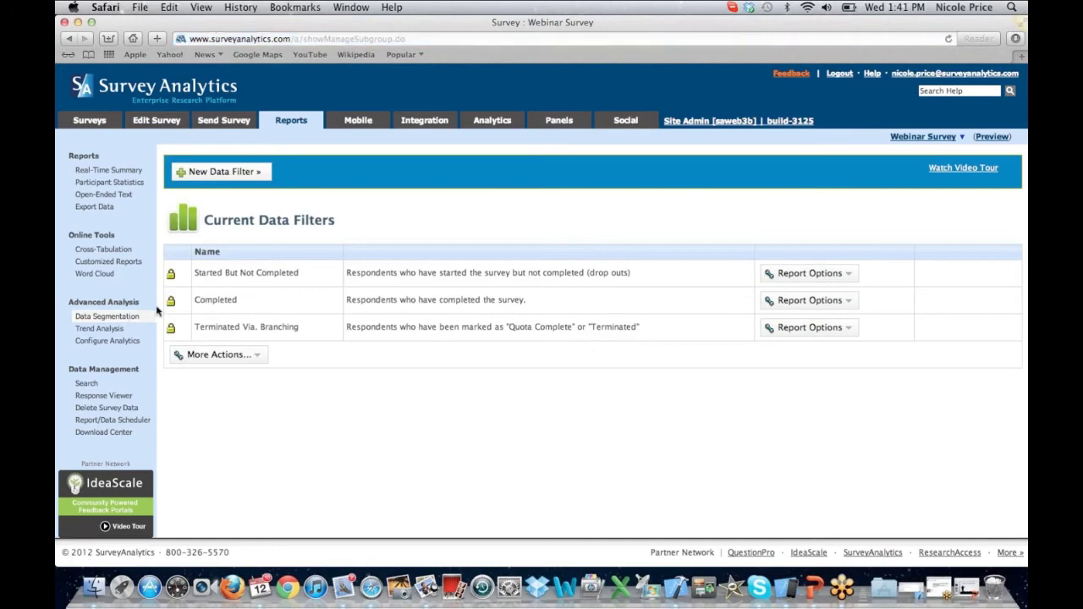
left_click(230, 173)
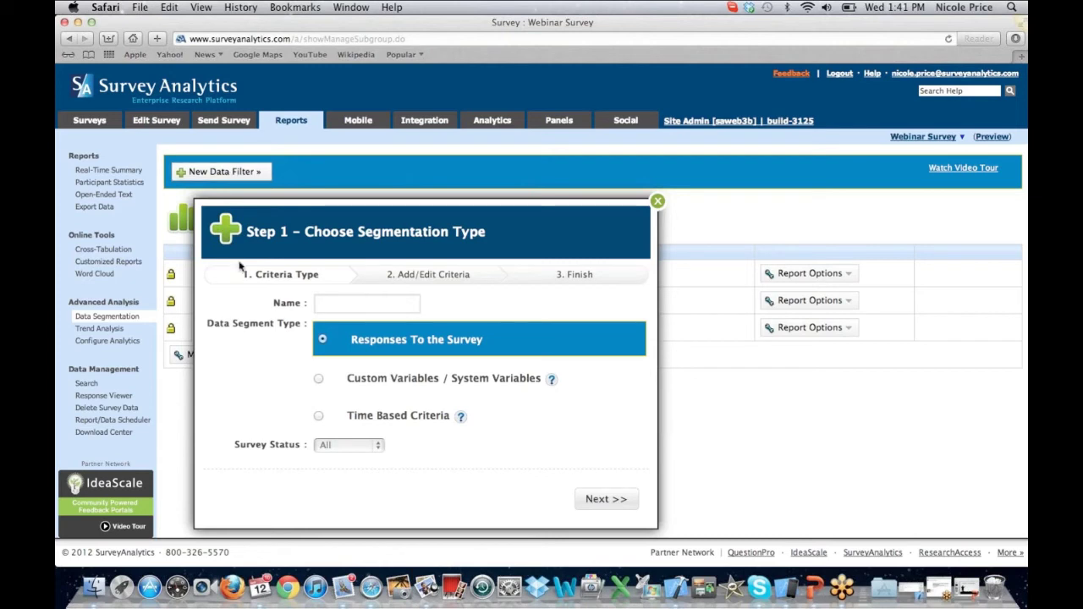
left_click(364, 371)
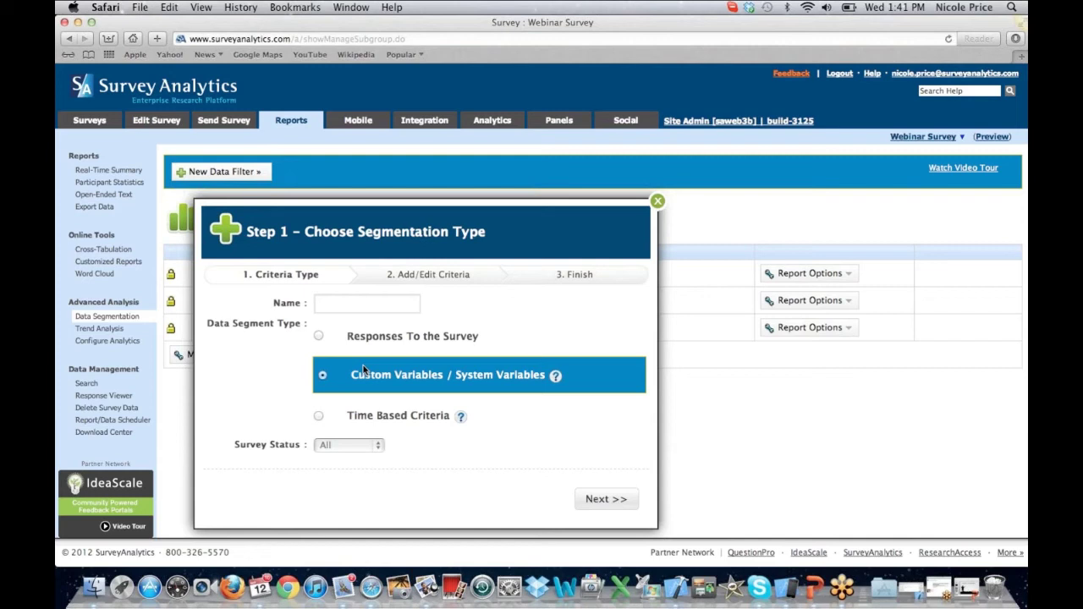
left_click(379, 414)
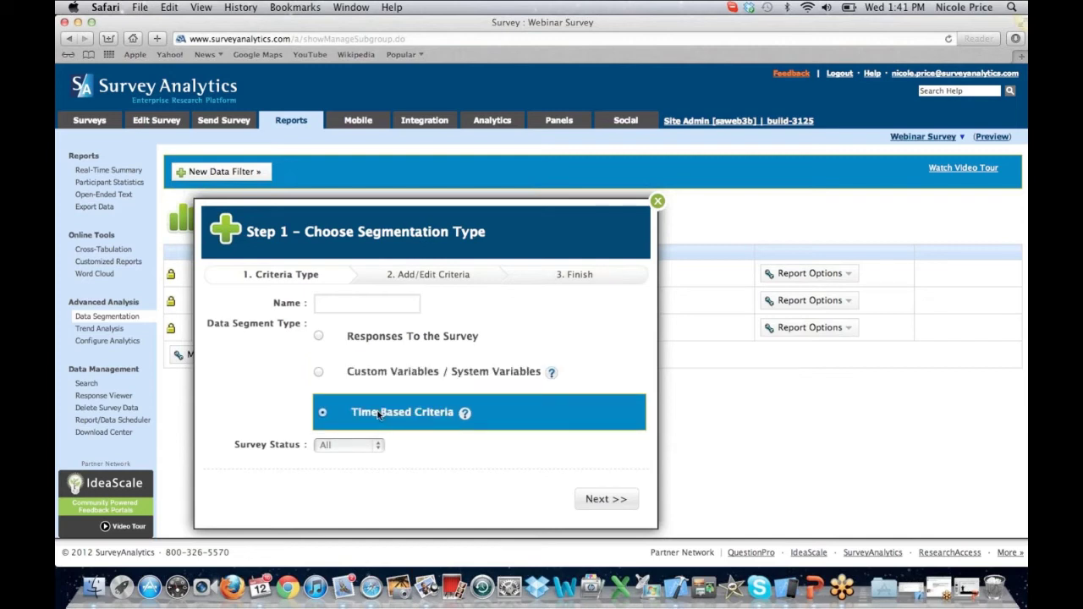
left_click(658, 203)
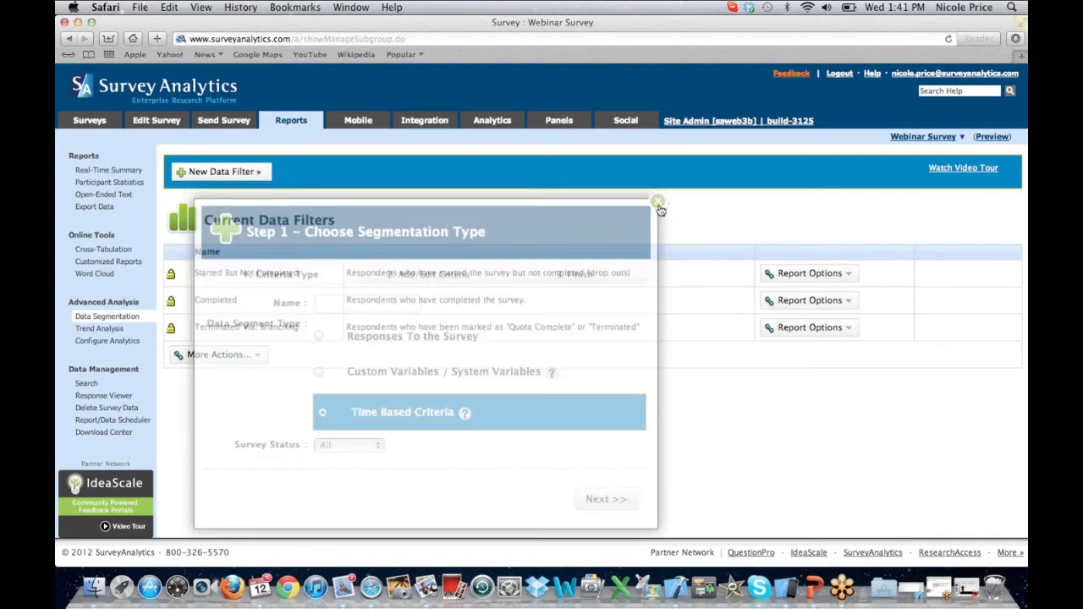
left_click(804, 273)
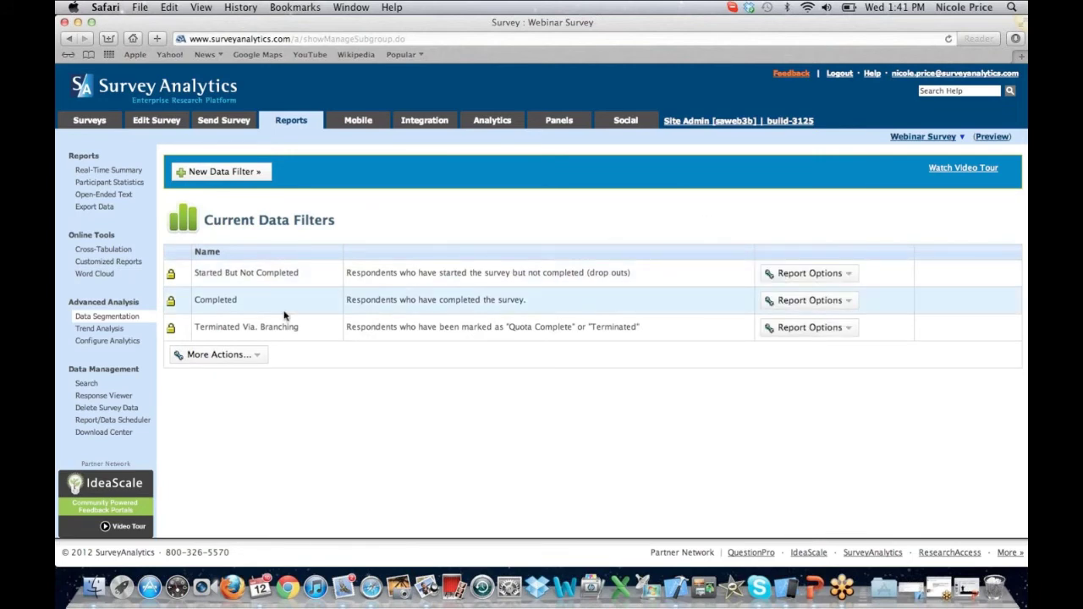
- View the Trend Report settings and the Ad-Hoc Query Tool with its Random Winner option
left_click(124, 329)
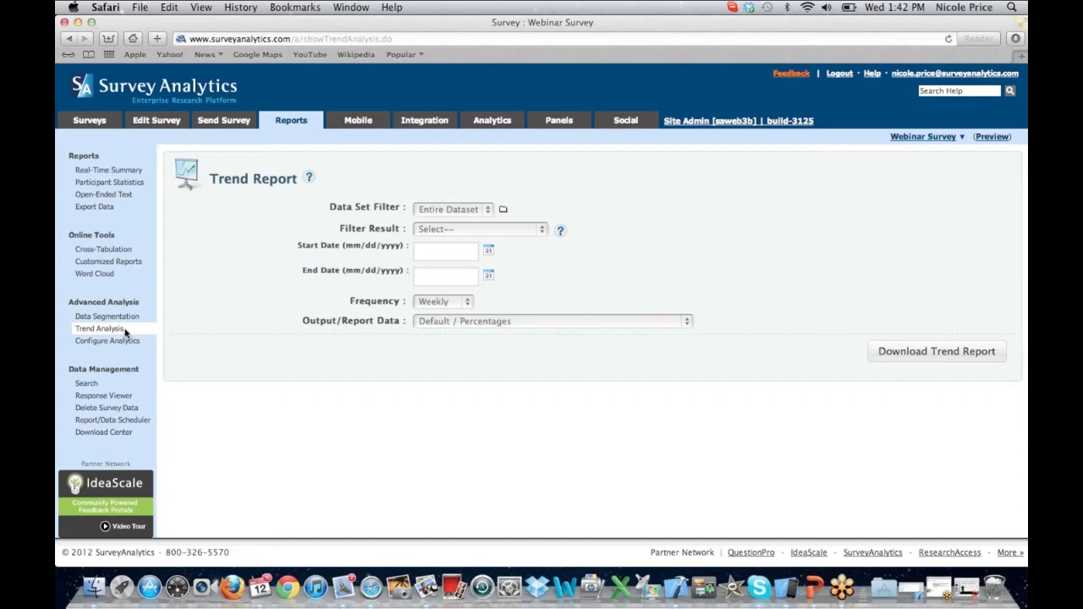
left_click(109, 389)
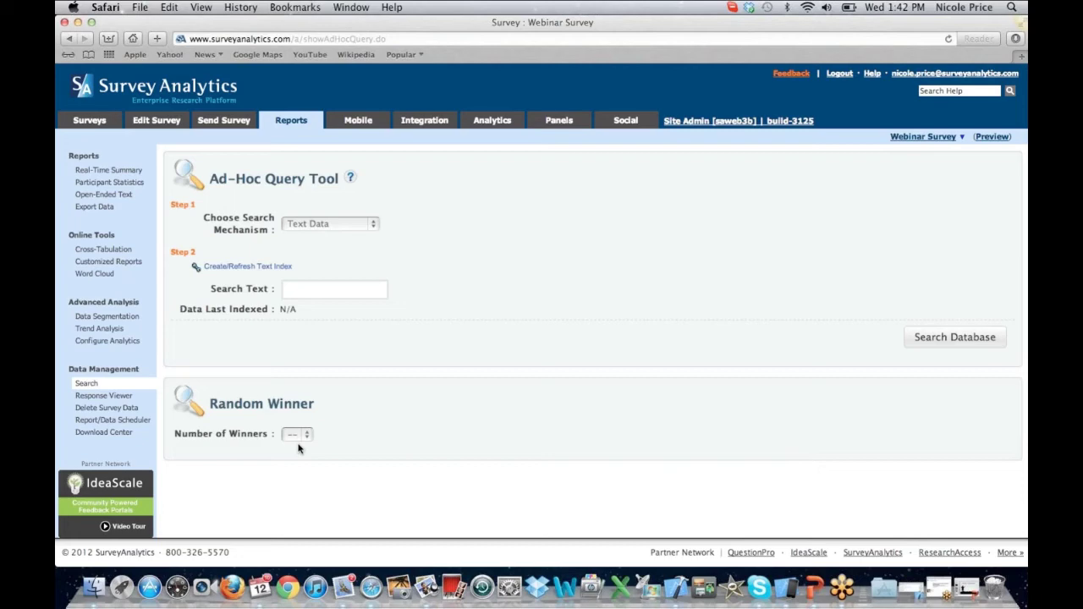
- Search the entire dataset in the Response Viewer and look through the listed survey responses
left_click(106, 397)
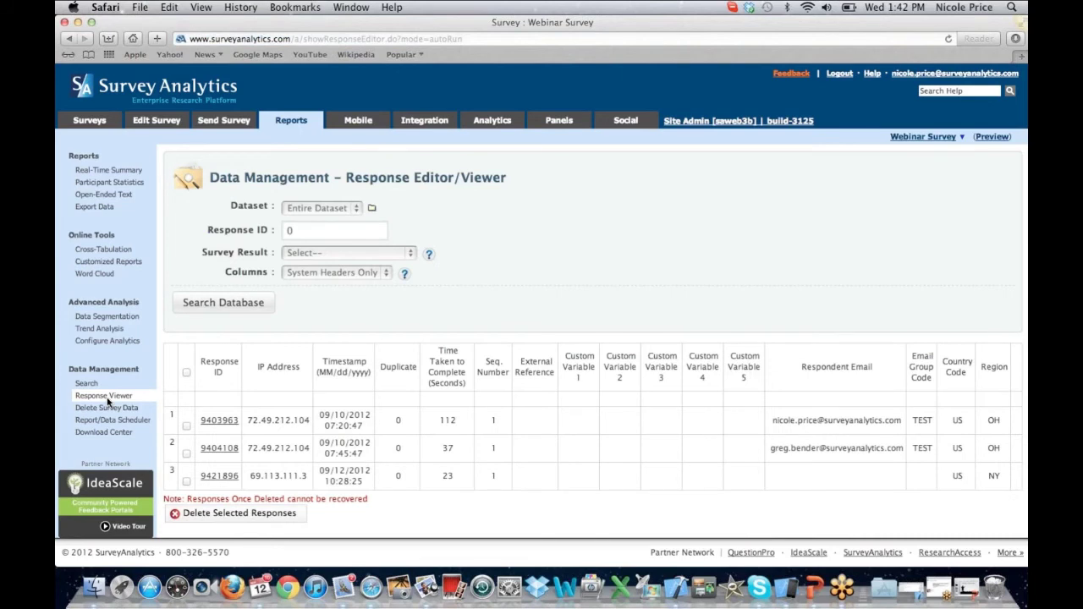
left_click(225, 303)
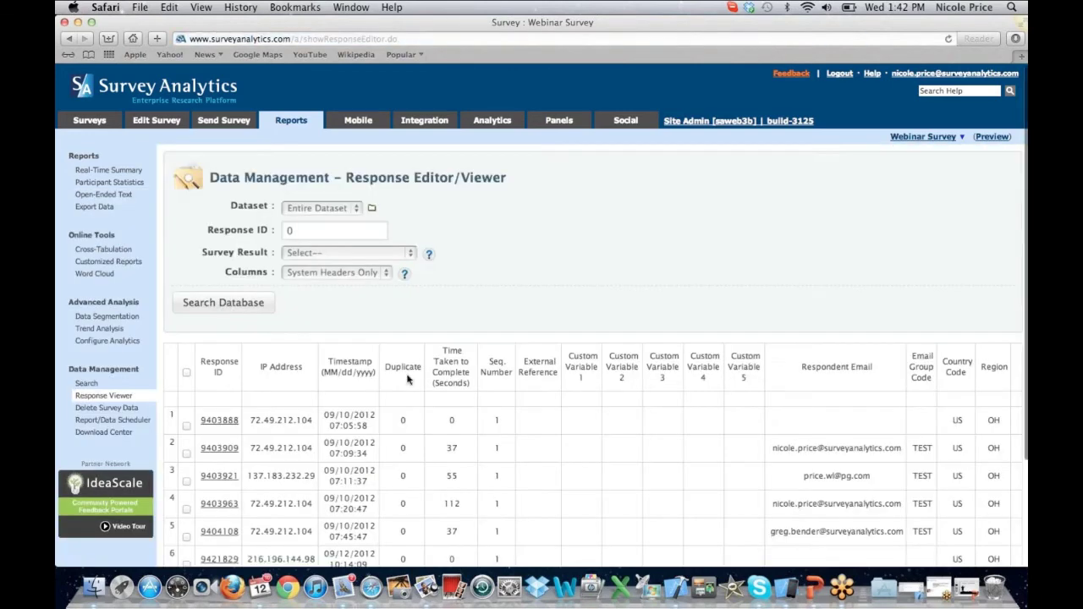
scroll(408, 380, "down", 1)
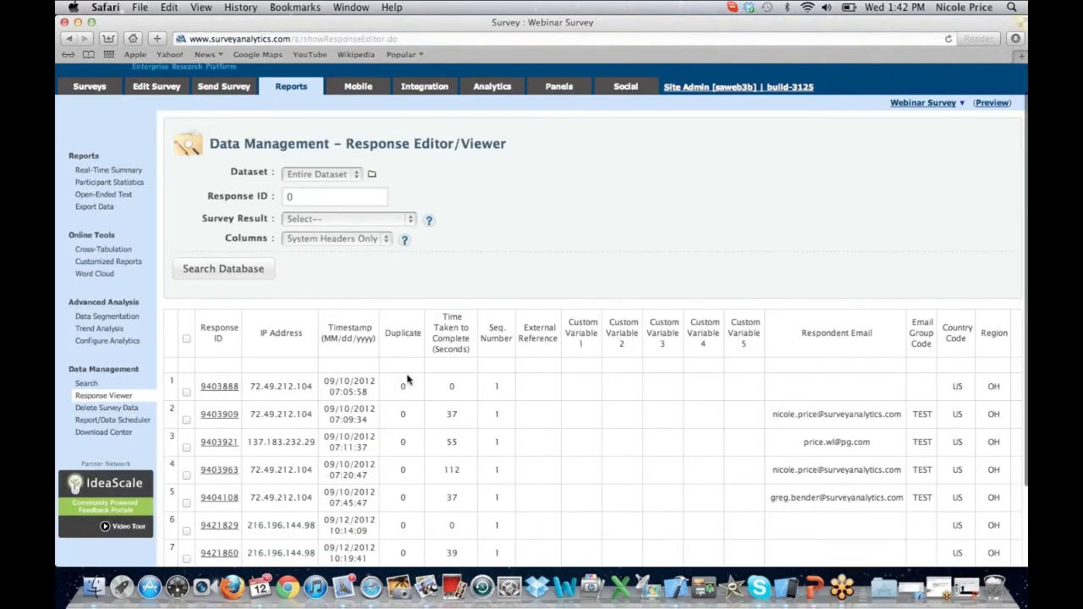
scroll(407, 380, "down", 3)
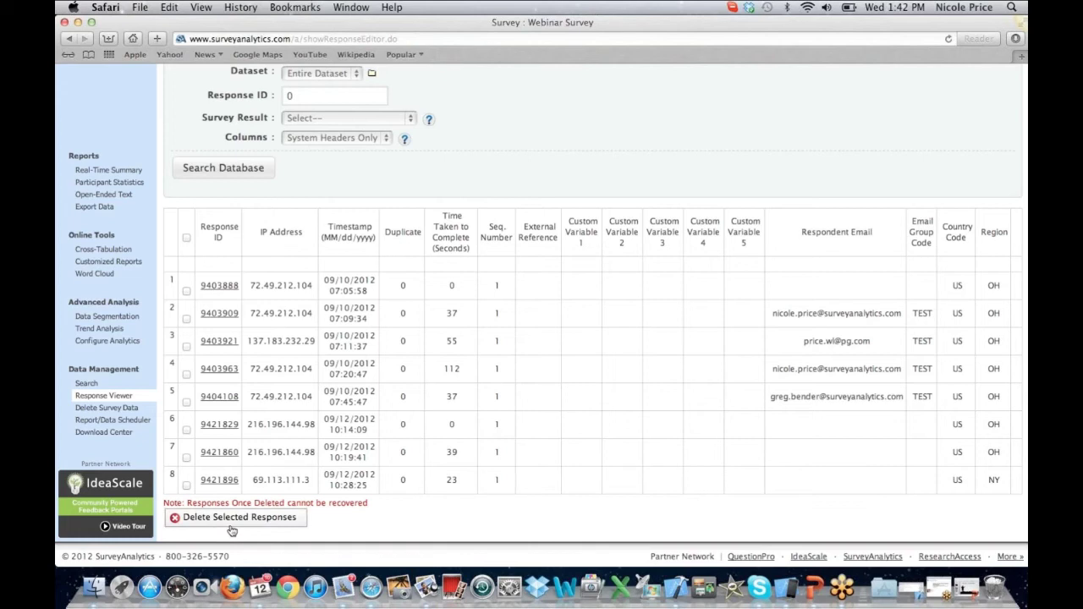
- Start a new auto-scheduled report and examine its report types, keeping Excel : Raw Data + Analytics
left_click(129, 422)
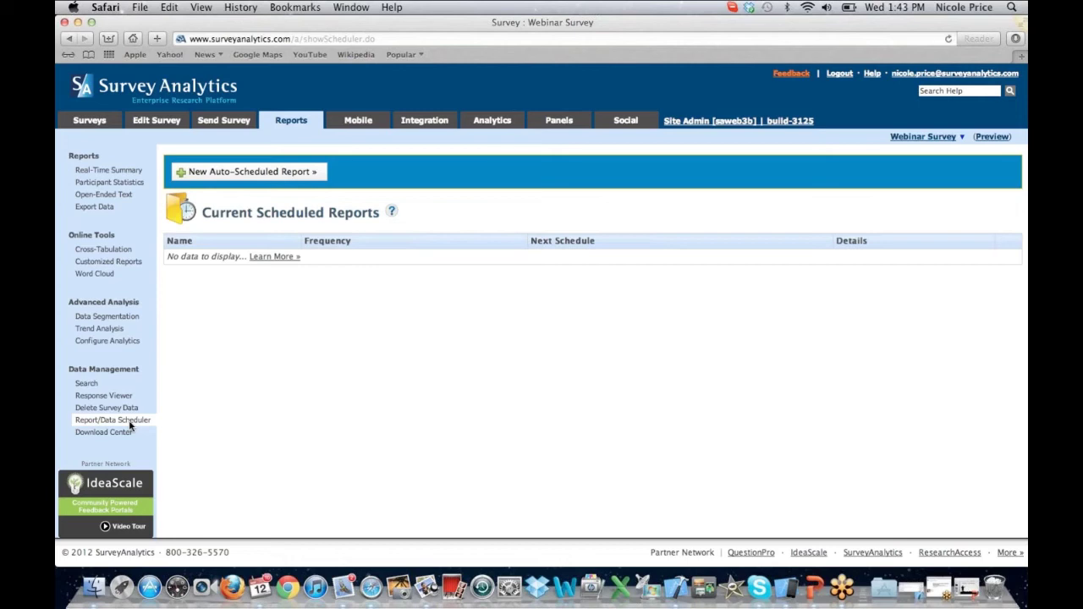
left_click(267, 174)
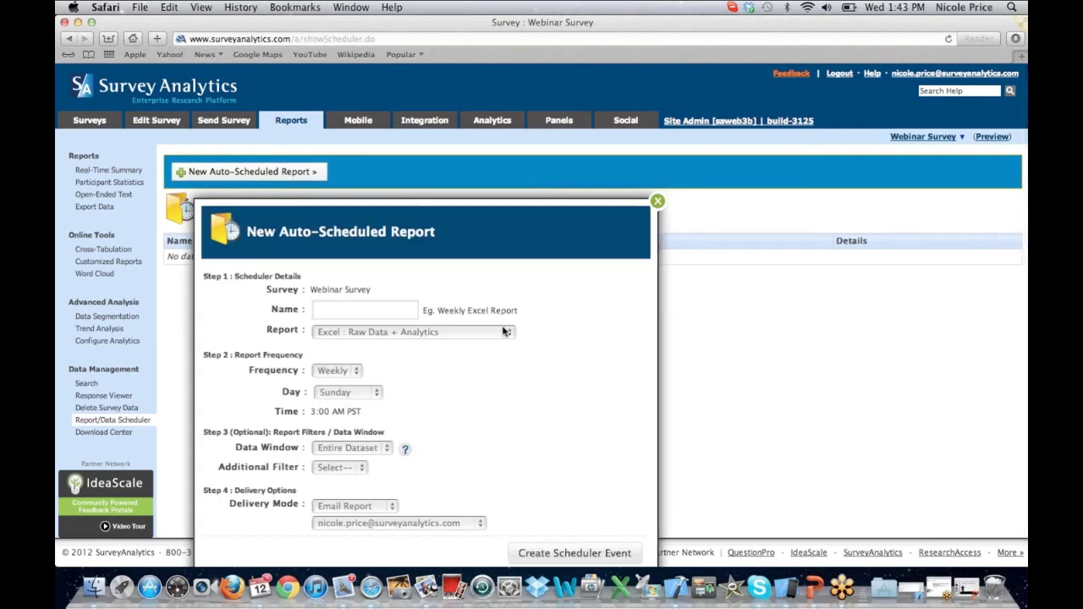
scroll(504, 330, "down", 1)
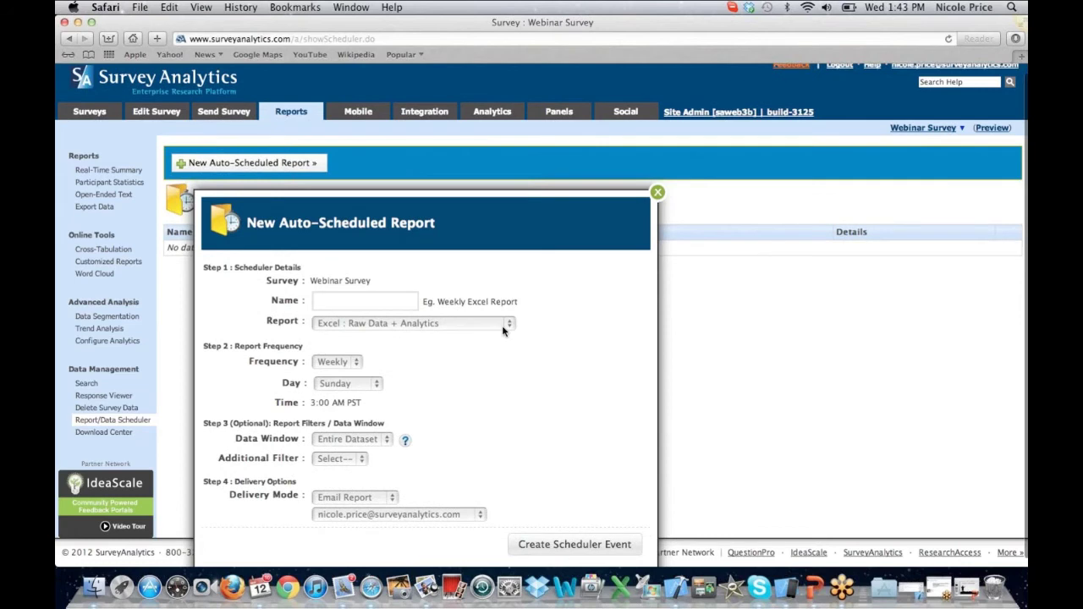
scroll(503, 331, "down", 1)
left_click(389, 316)
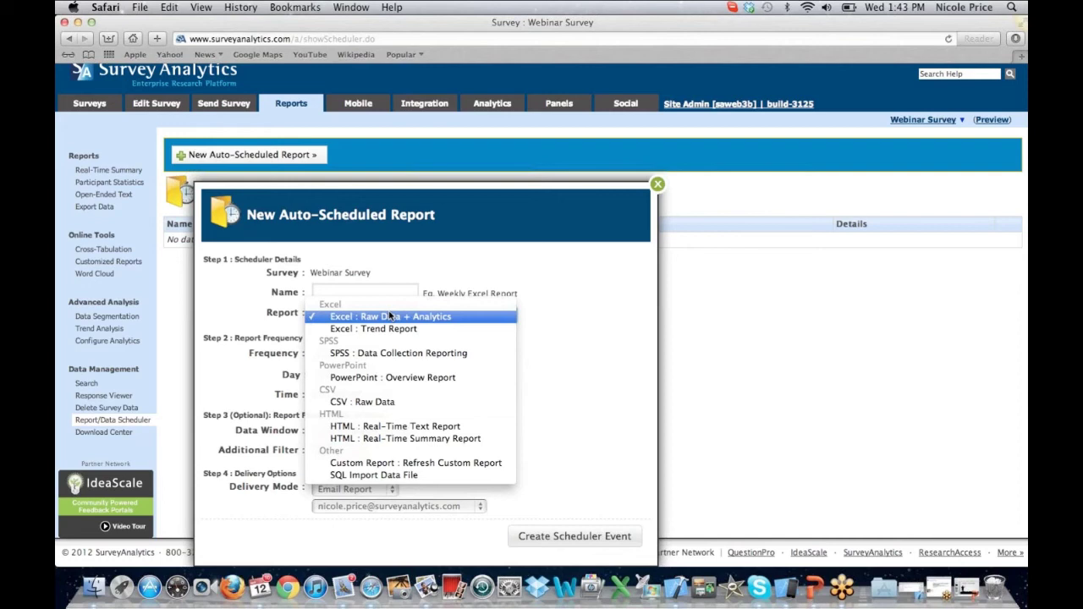
left_click(390, 316)
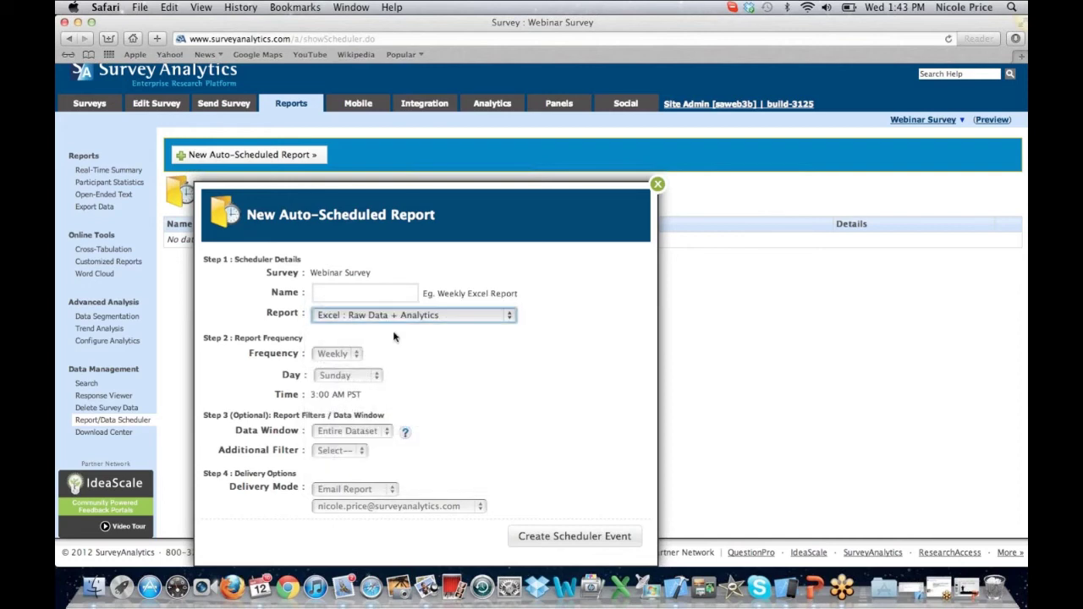
- Examine the scheduled report's frequency and data window choices, and close the form without creating a scheduler event
left_click(354, 354)
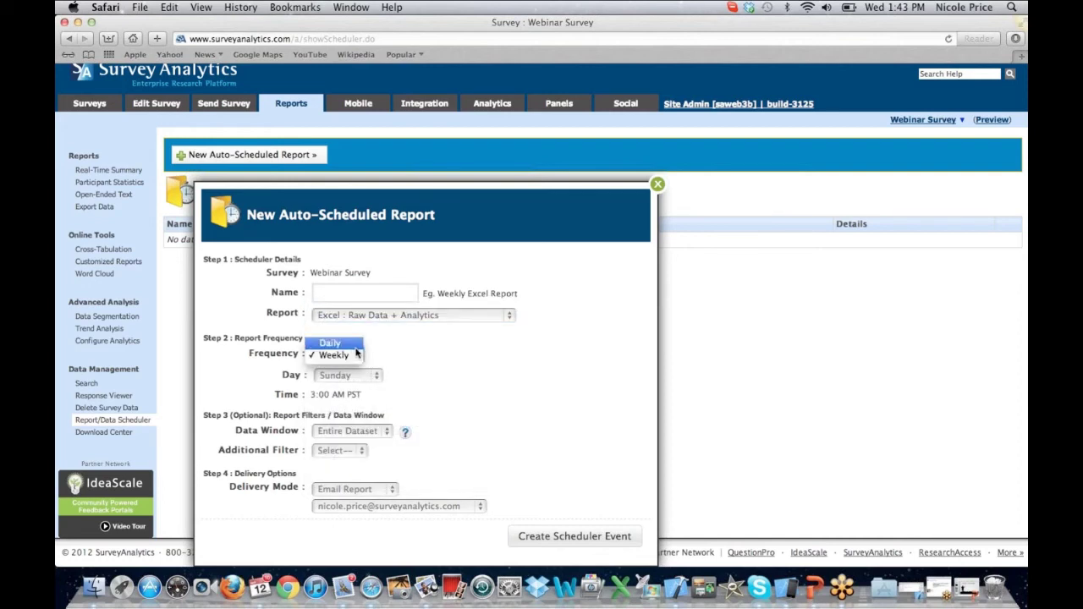
left_click(448, 372)
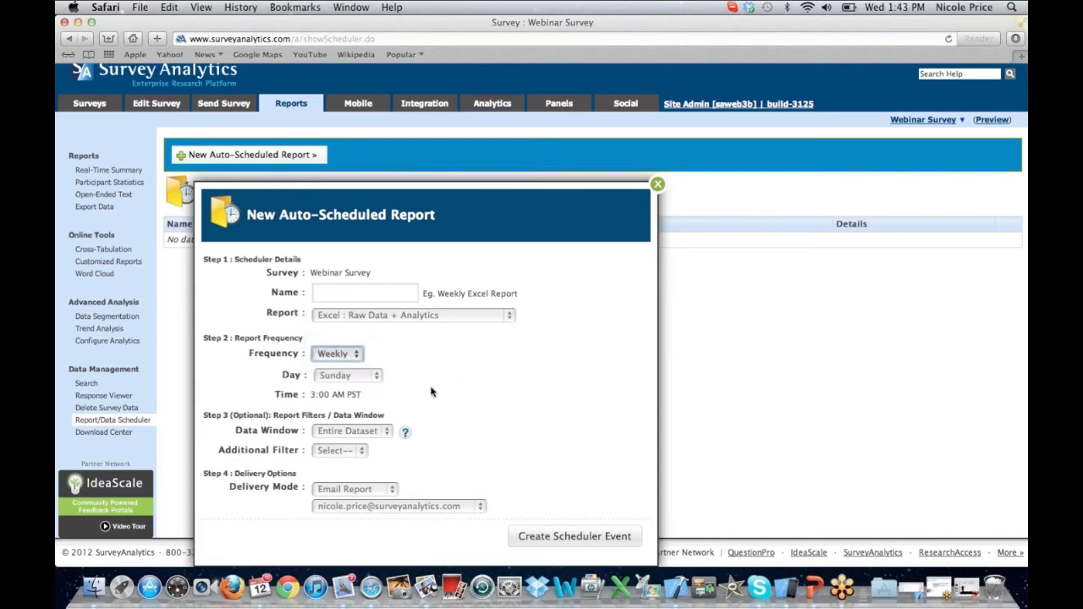
left_click(383, 432)
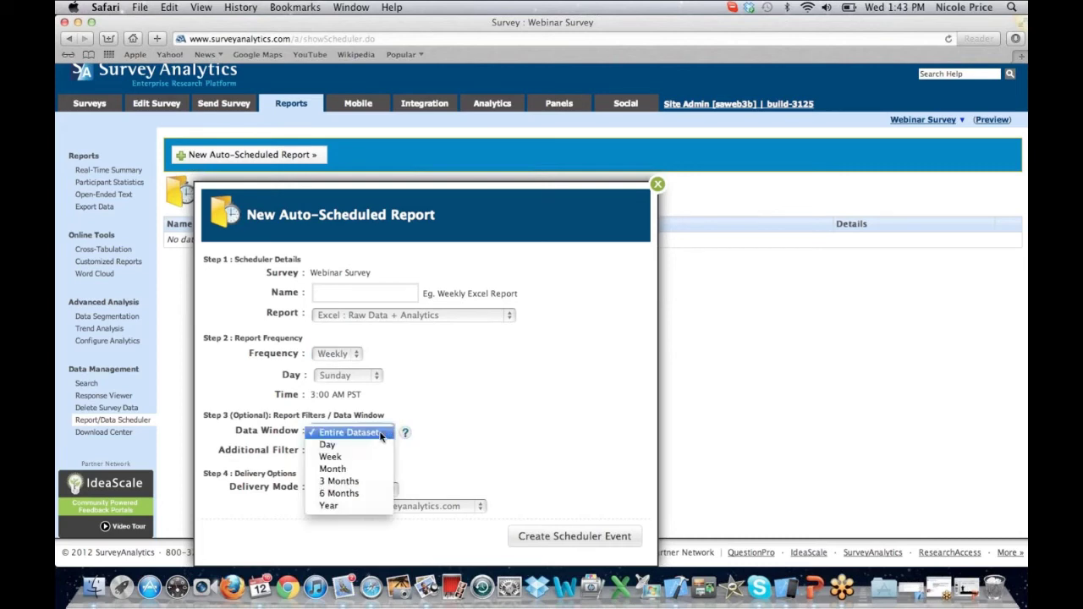
left_click(474, 422)
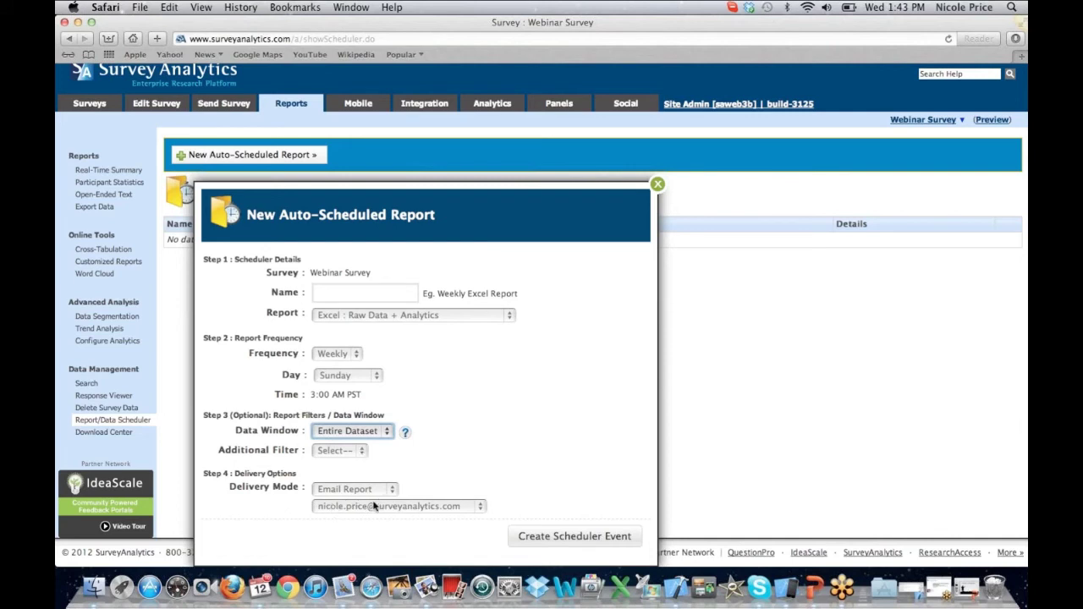
left_click(658, 186)
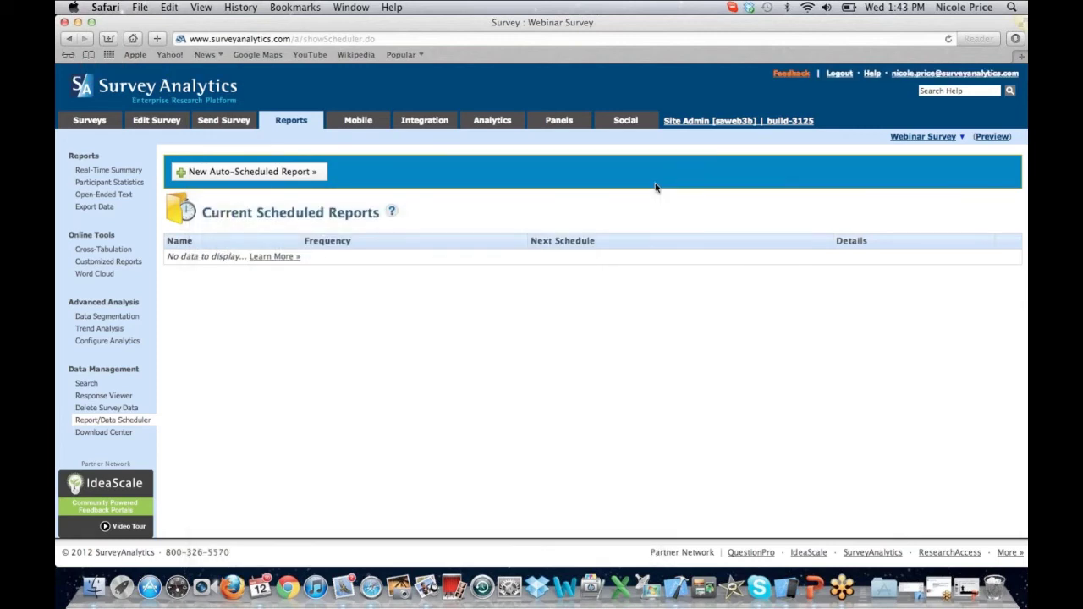
- Look through the SurveyPocket device registrations and offline-compatible surveys, and view the SecondPrism app registration
left_click(368, 122)
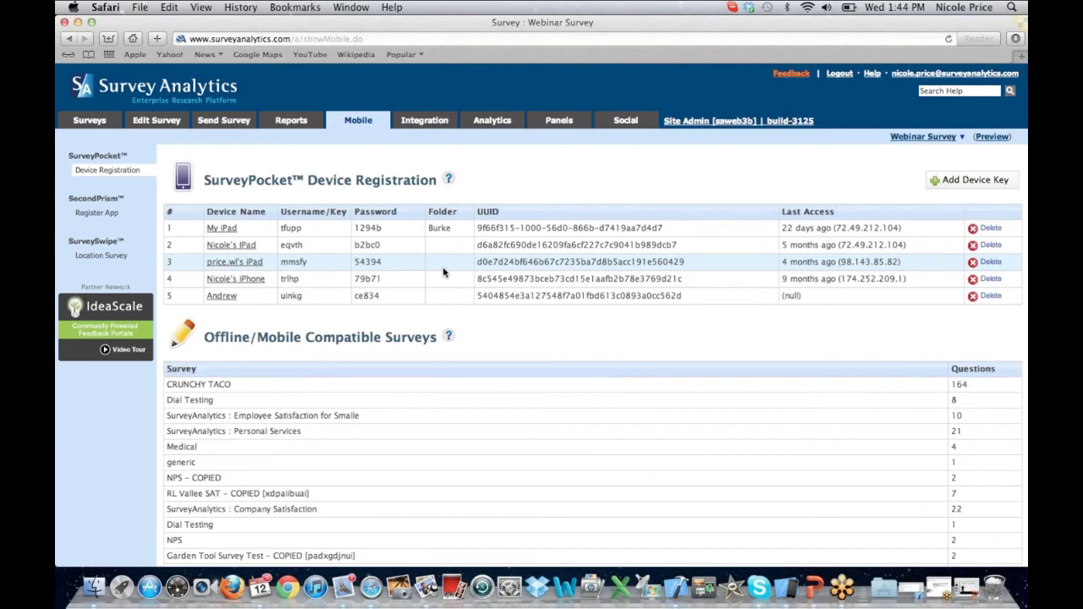
scroll(442, 272, "down", 2)
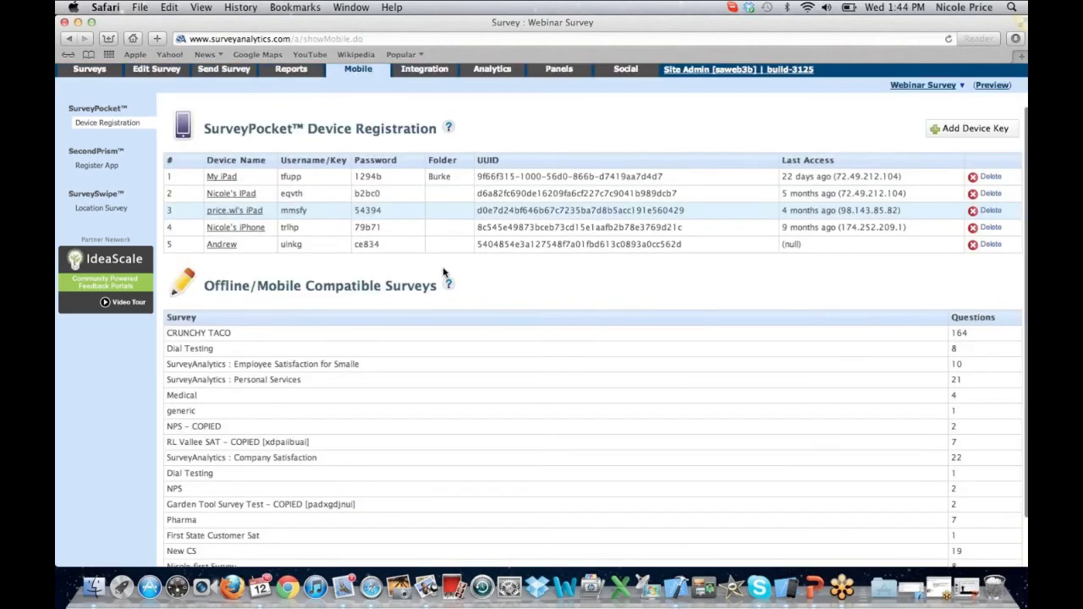
scroll(442, 271, "up", 2)
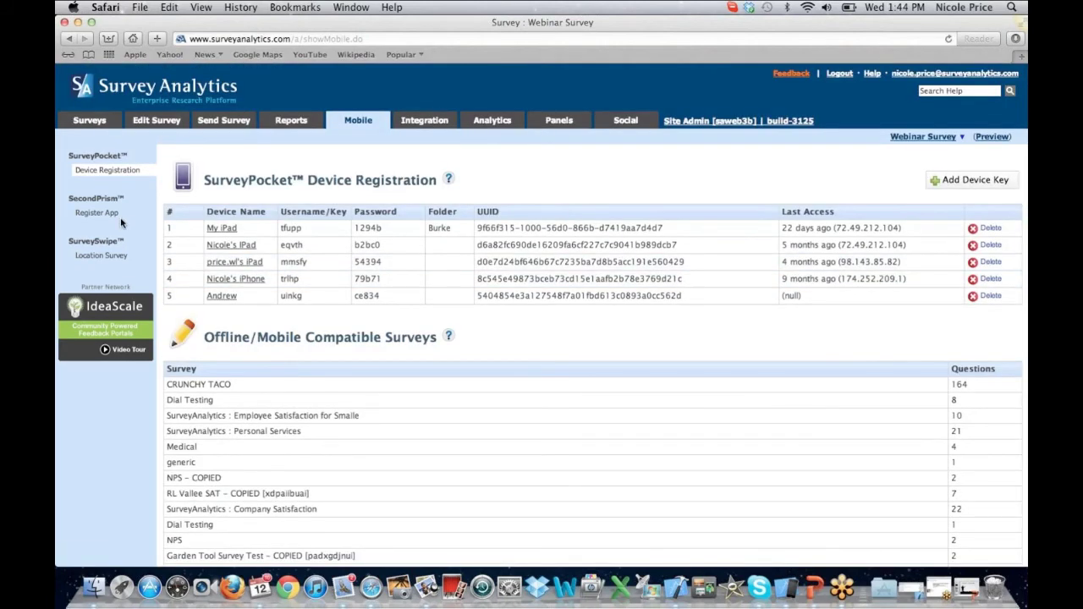
left_click(97, 212)
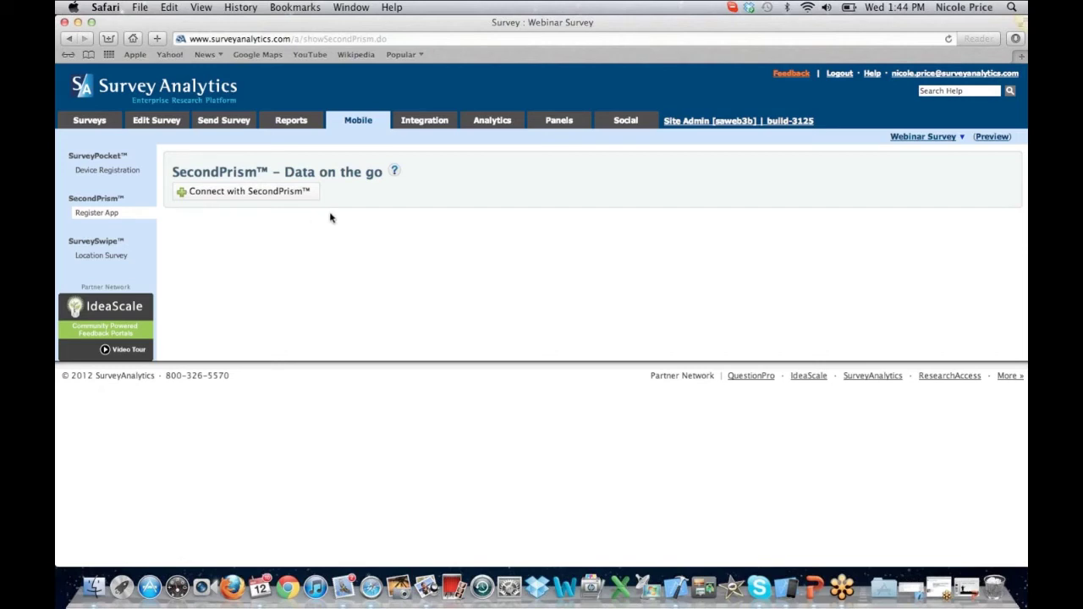
- View the website intercept code options and reveal the Google Analytics integration settings without saving them
left_click(431, 123)
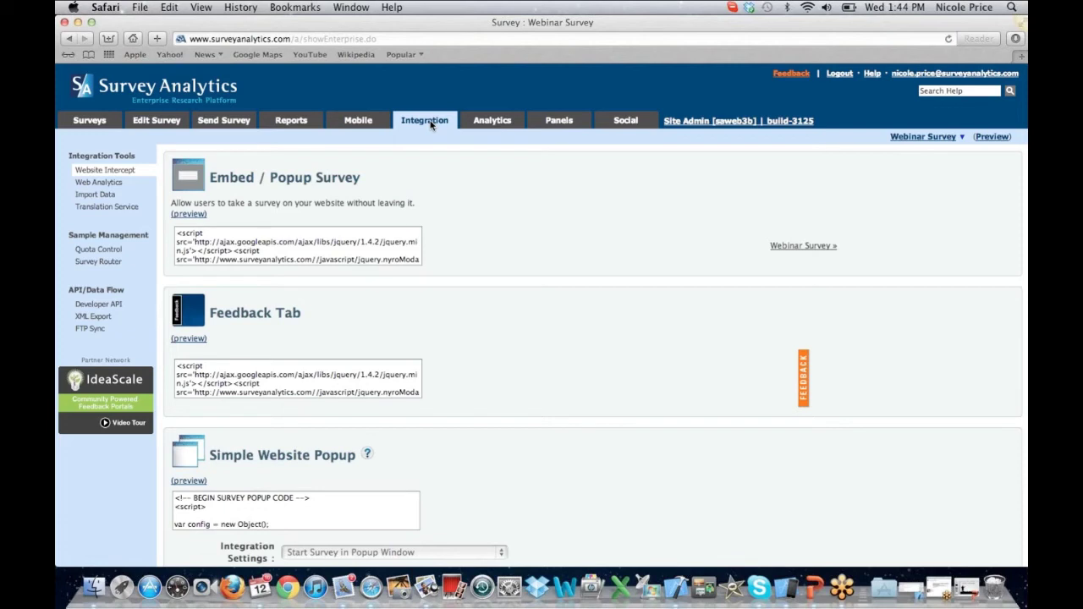
left_click(116, 188)
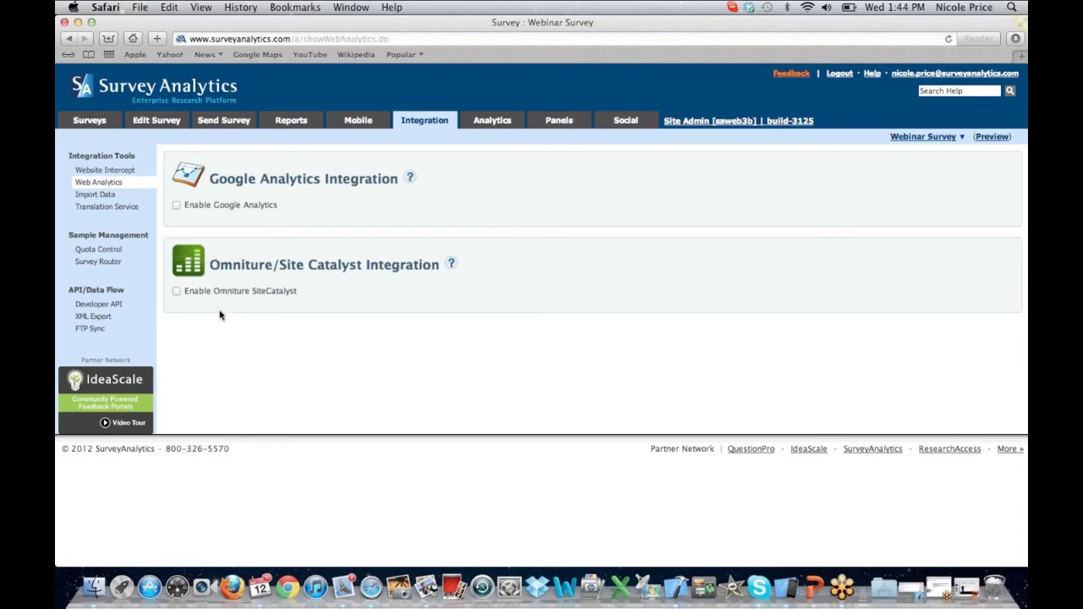
left_click(176, 205)
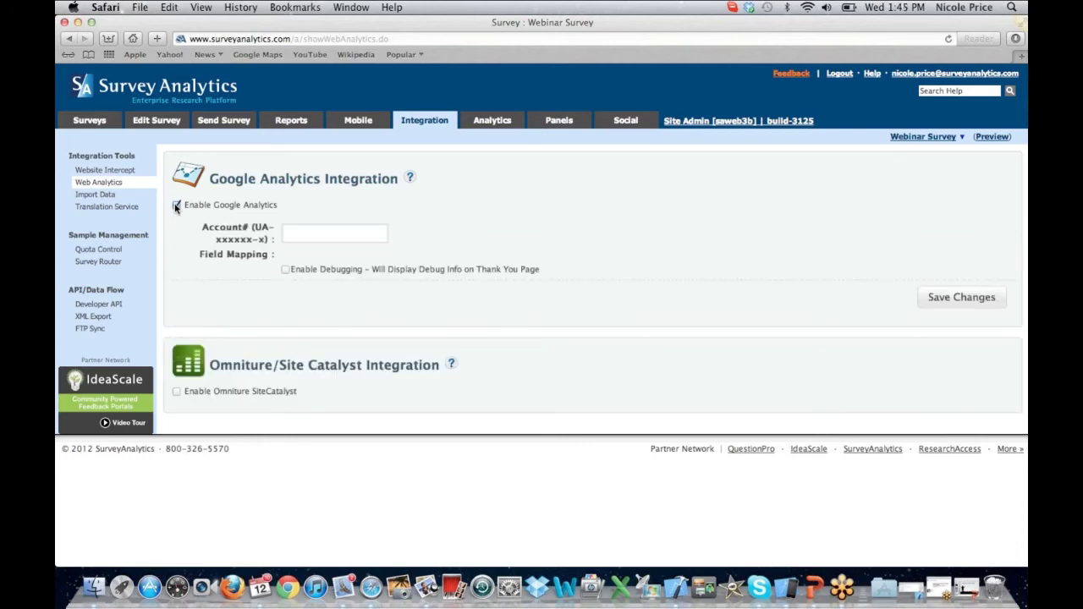
- View the integration pages for importing external data, translated language versions and quota criteria
left_click(117, 195)
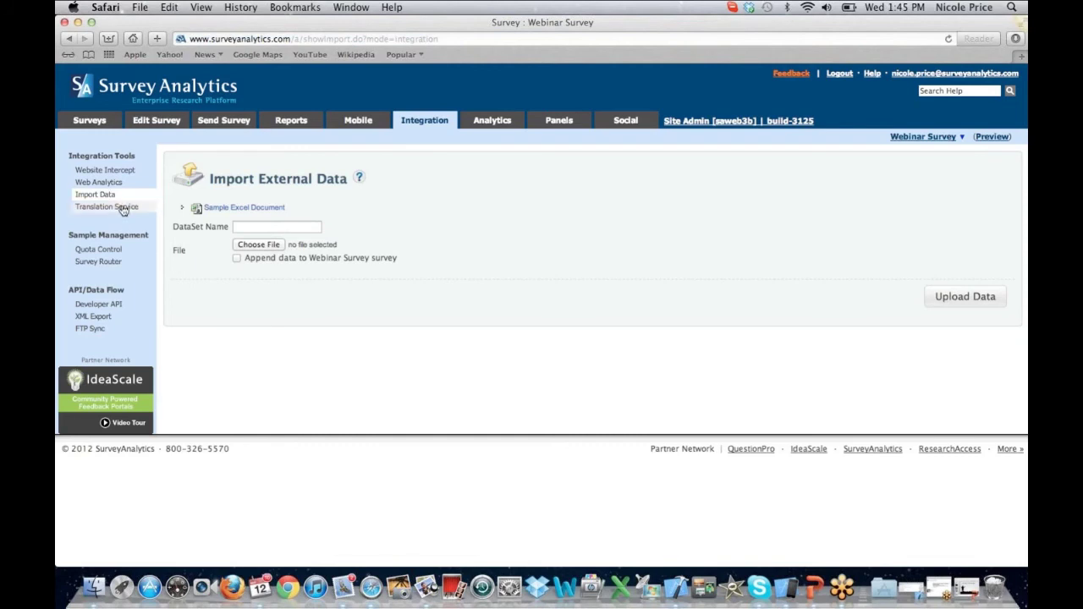
left_click(123, 207)
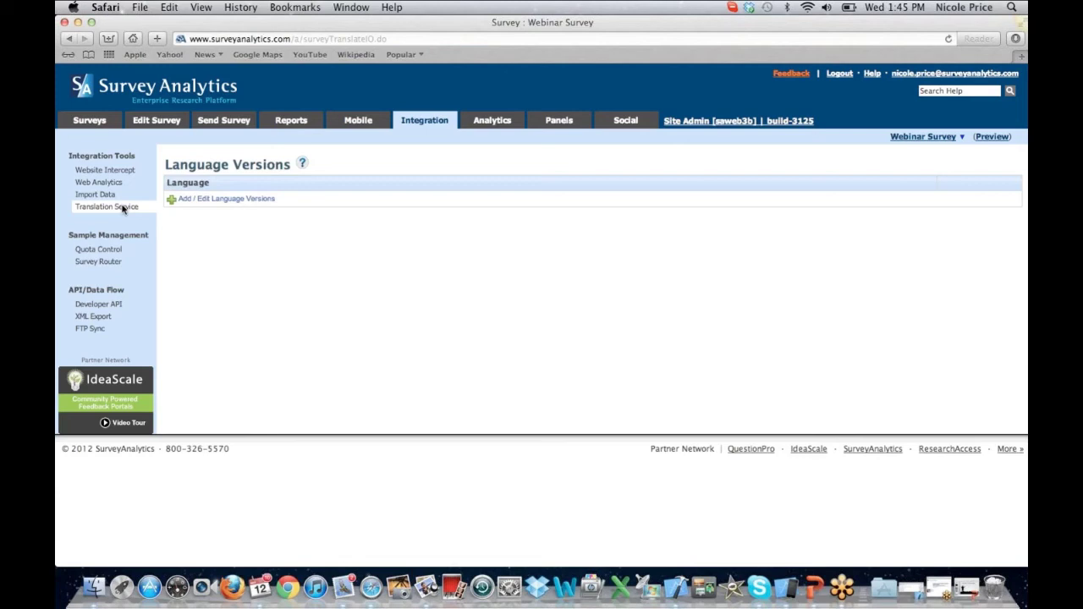
left_click(98, 250)
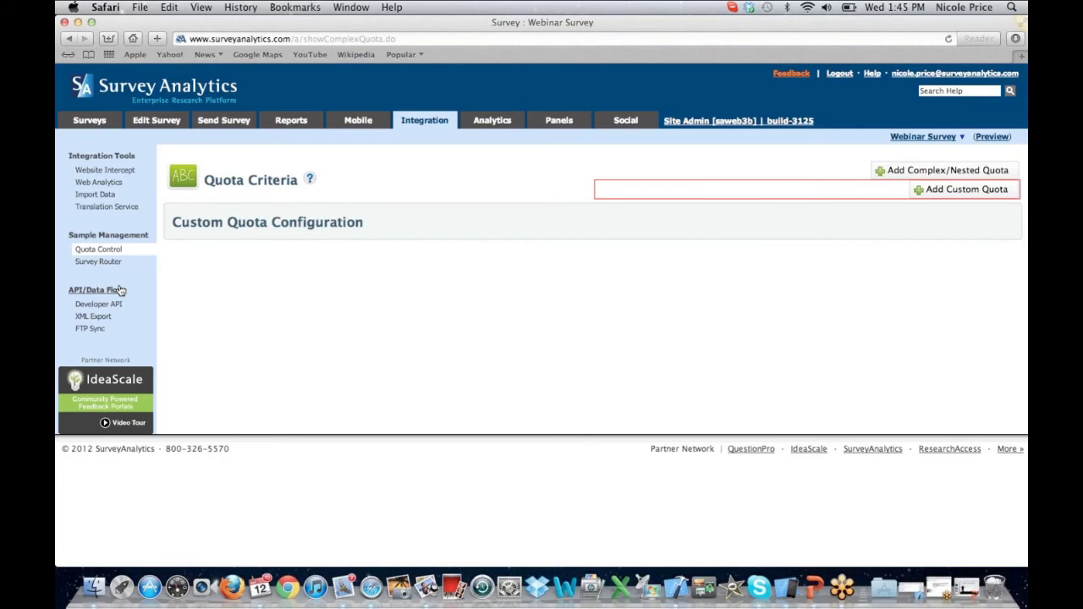
- View the banner/pivot table options and the weight setup for the product usage question, closing it without saving weights
left_click(494, 121)
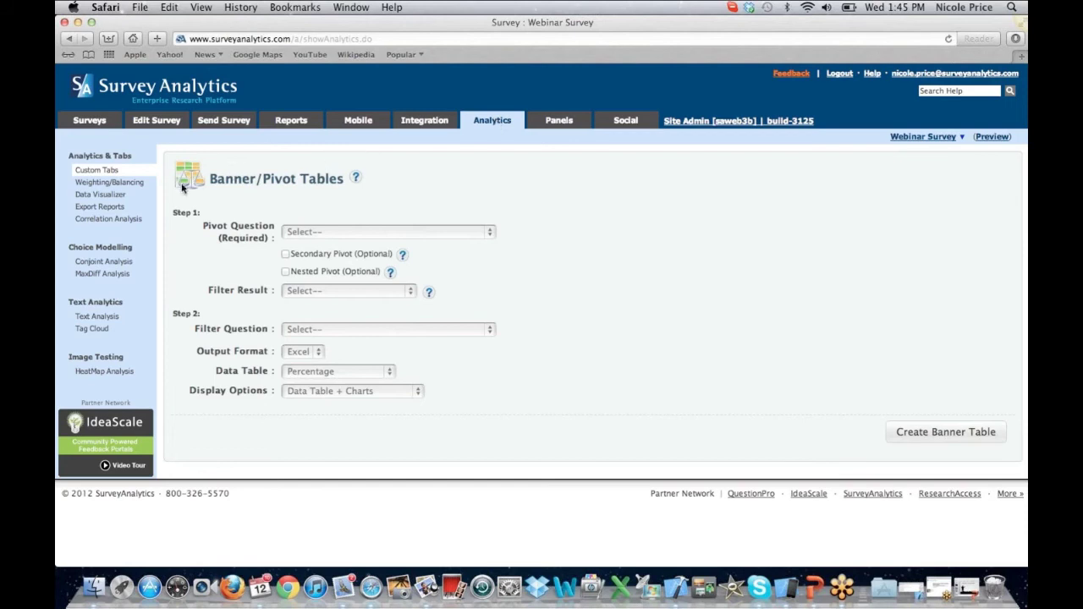
left_click(144, 184)
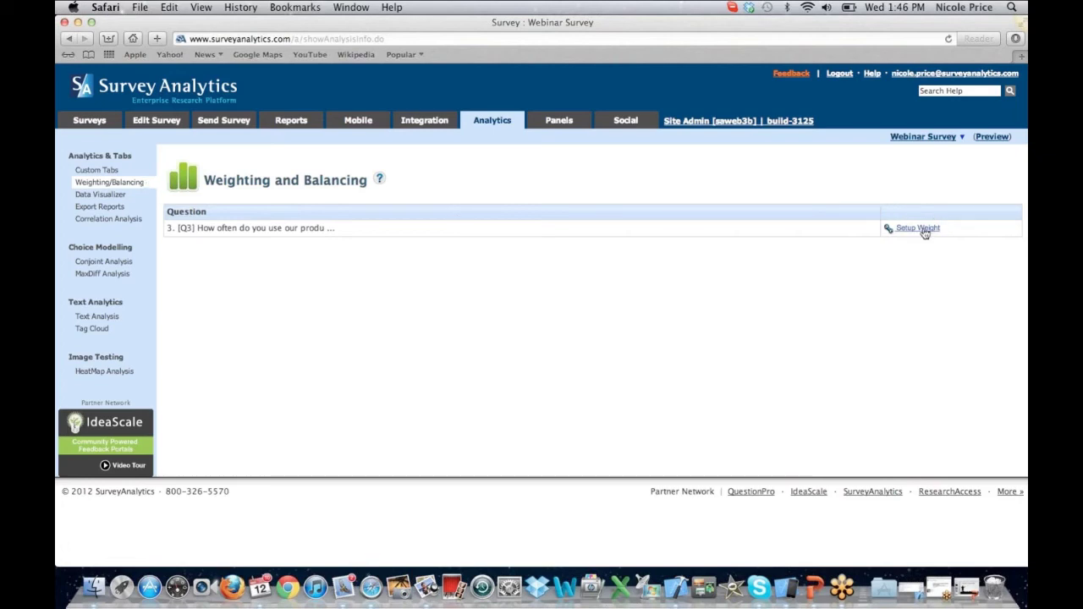
left_click(918, 229)
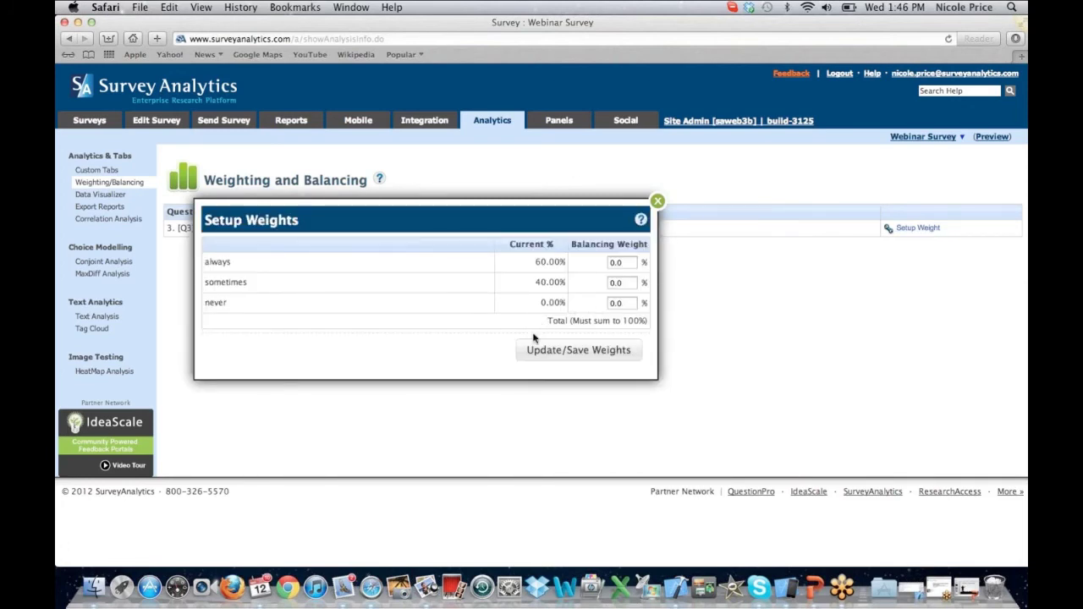
left_click(658, 203)
- Look through the Data Visualizer page for the Webinar Survey, including its sharing and embedding options
left_click(99, 195)
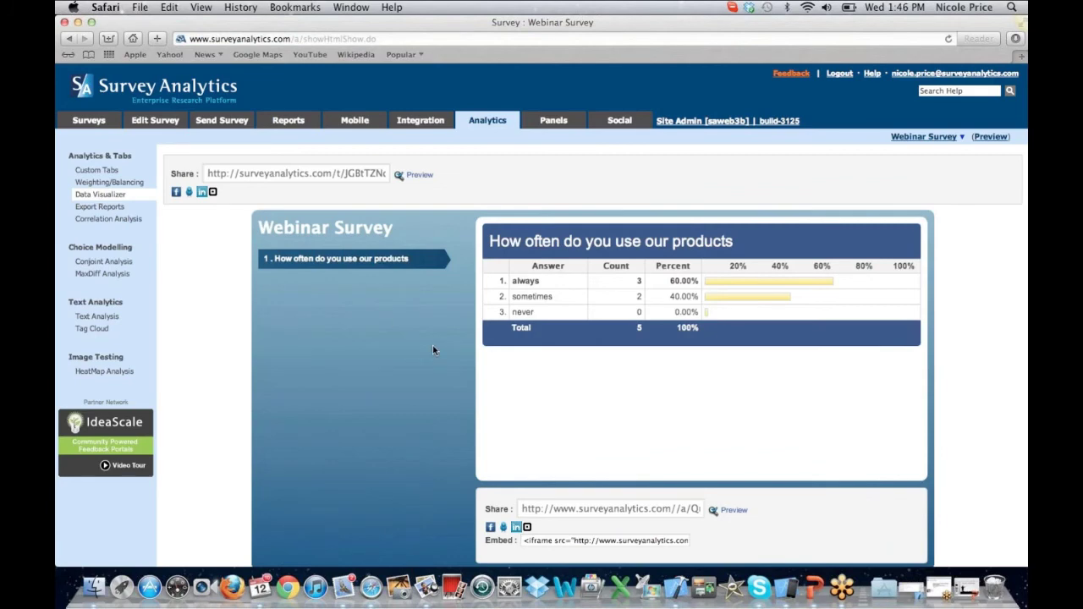
scroll(432, 350, "down", 1)
scroll(432, 350, "down", 2)
scroll(323, 341, "up", 3)
- View the Conjoint Analysis page and examine the MaxDiff share of preference chart, preference analysis table and export options
left_click(123, 248)
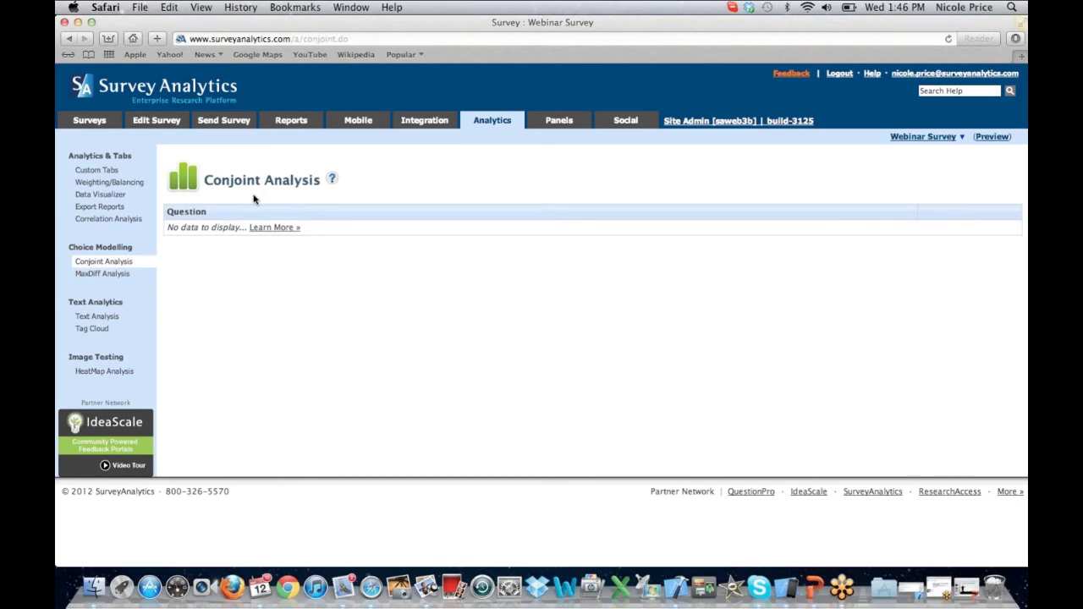
left_click(127, 277)
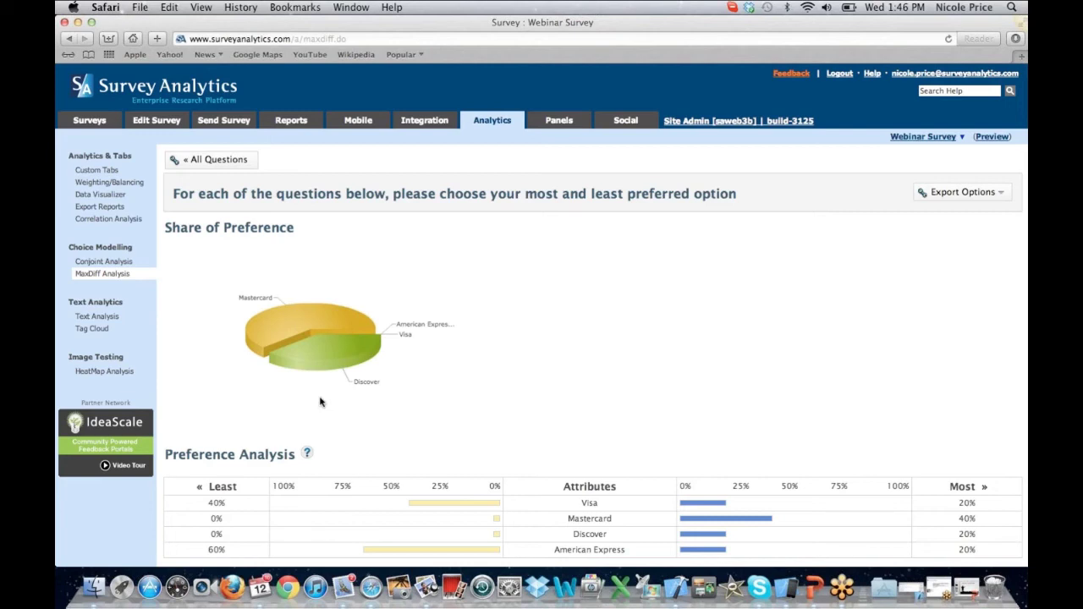
scroll(320, 402, "down", 1)
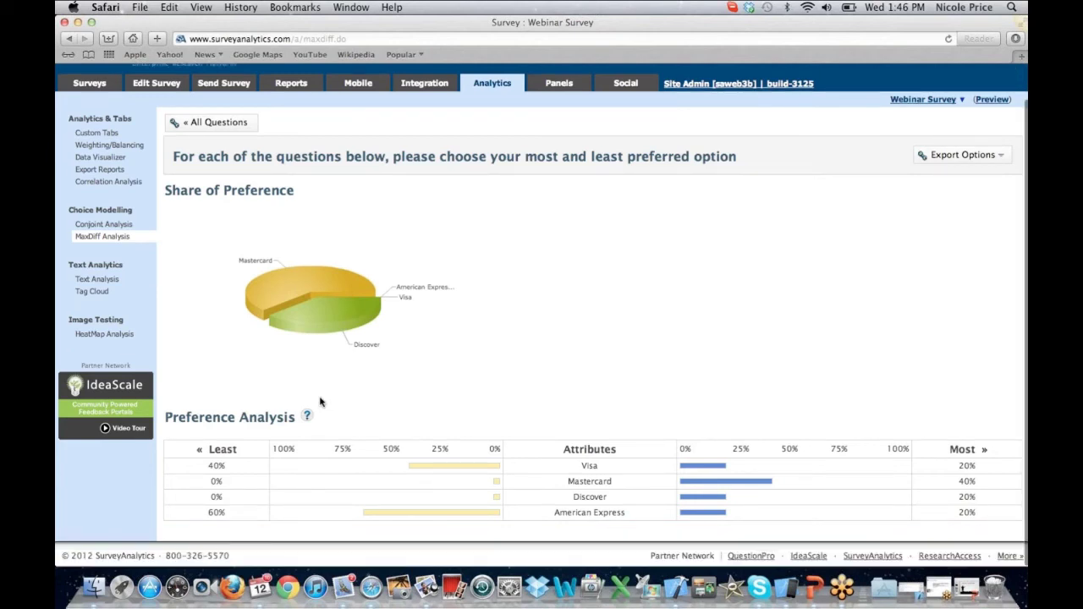
mouse_move(296, 291)
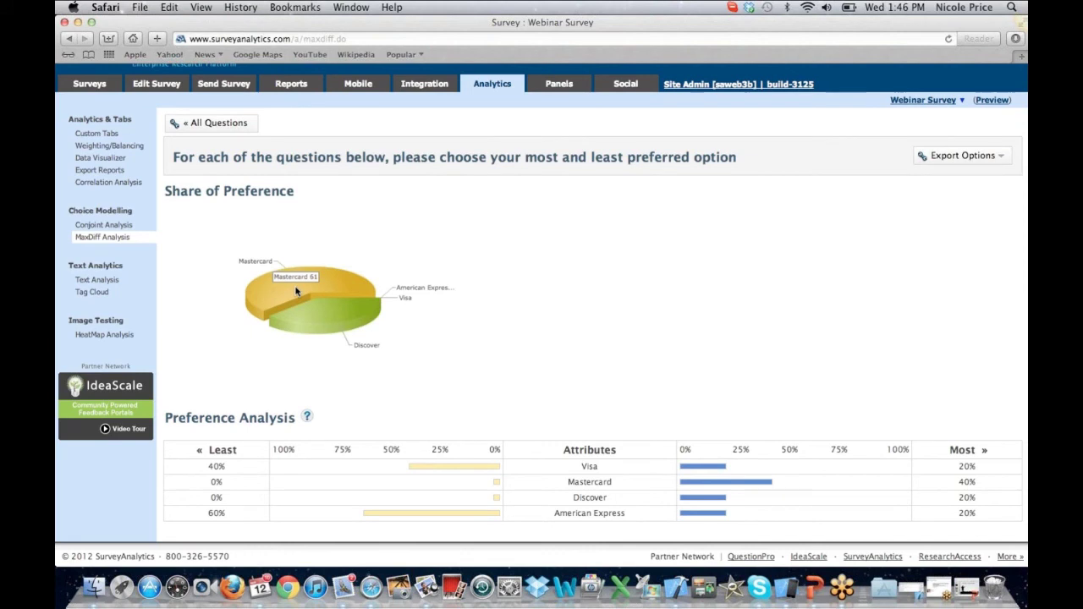
scroll(530, 278, "down", 1)
left_click(979, 158)
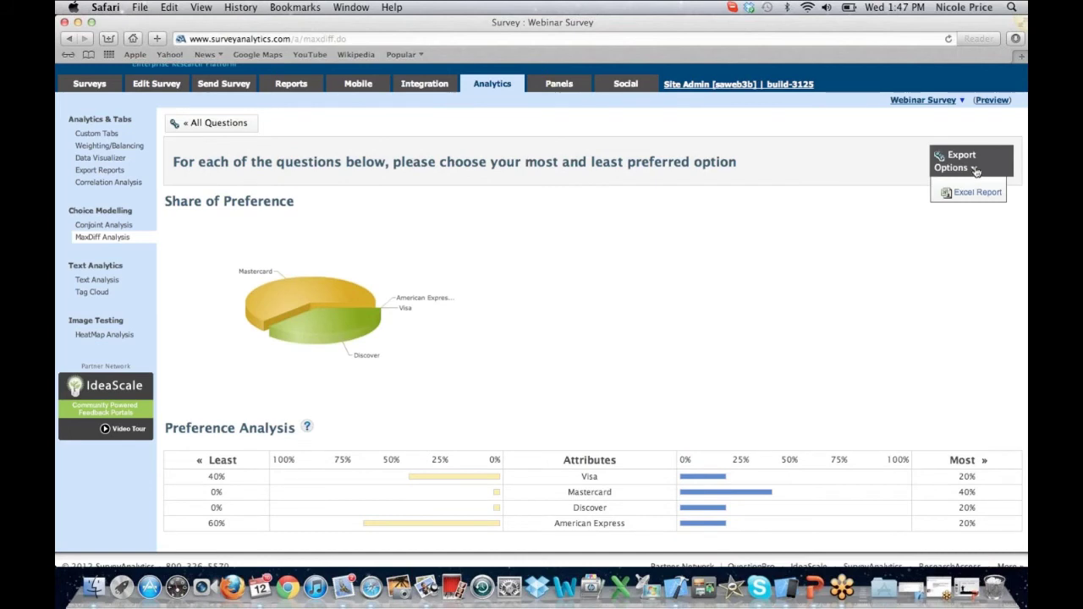
left_click(720, 302)
scroll(721, 302, "up", 2)
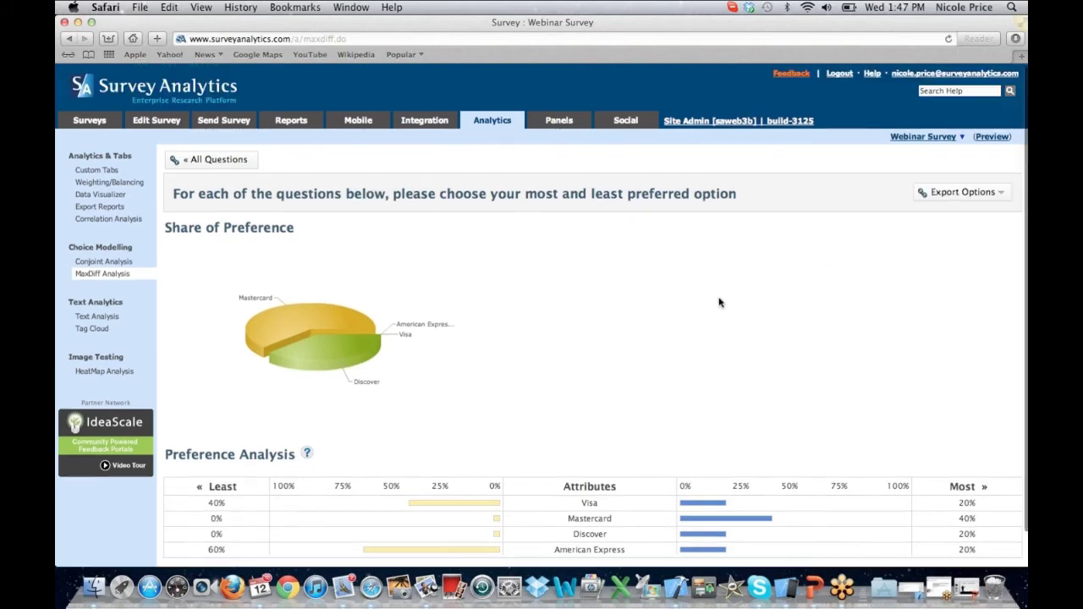
- View the text categorization page and the tag cloud, and check its stop words list without updating it
left_click(120, 315)
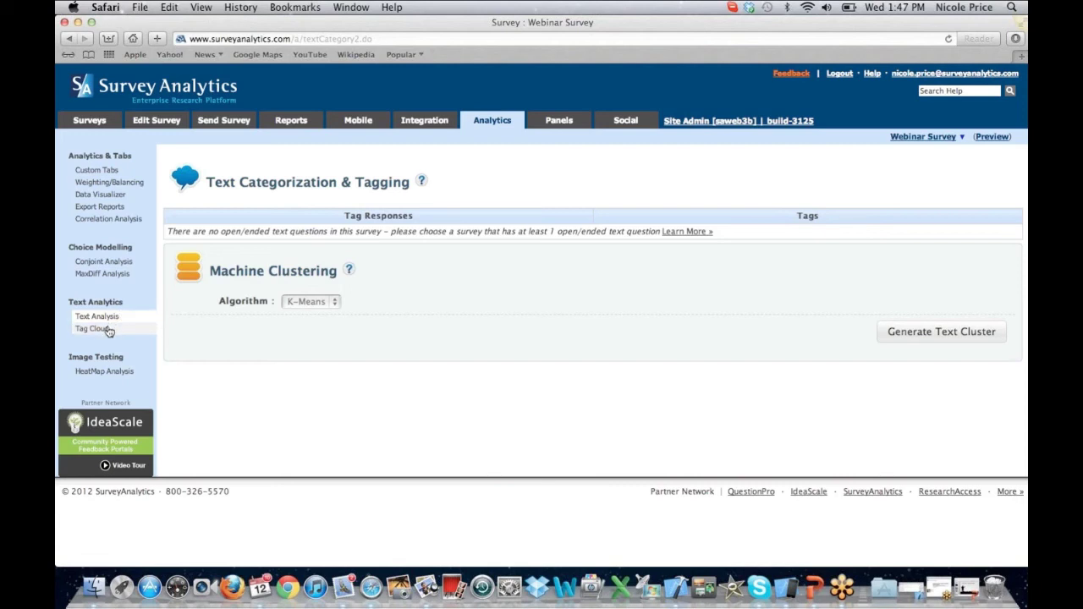
left_click(108, 331)
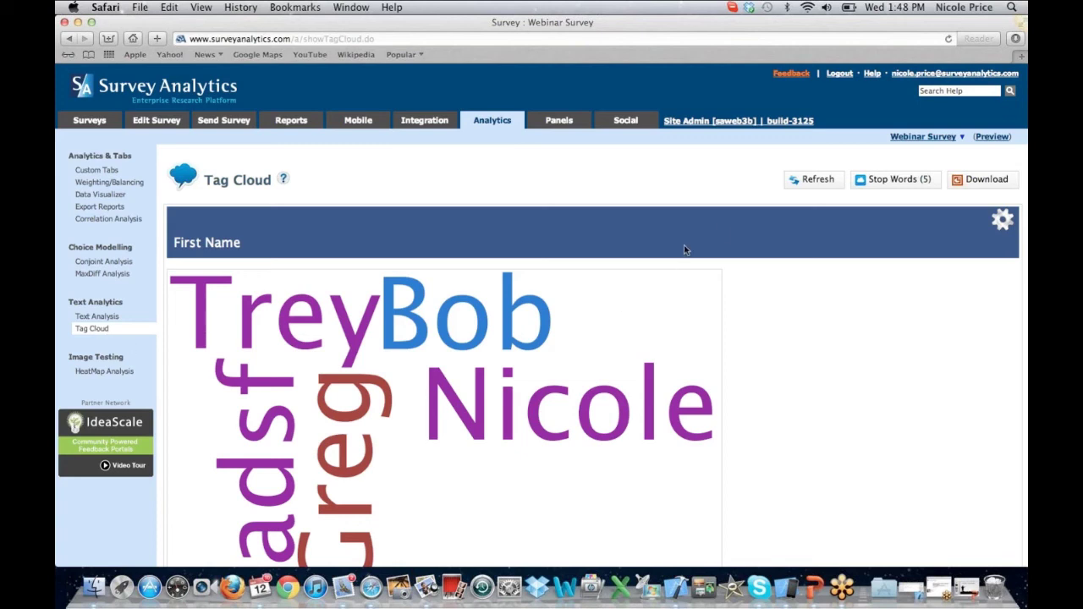
left_click(887, 184)
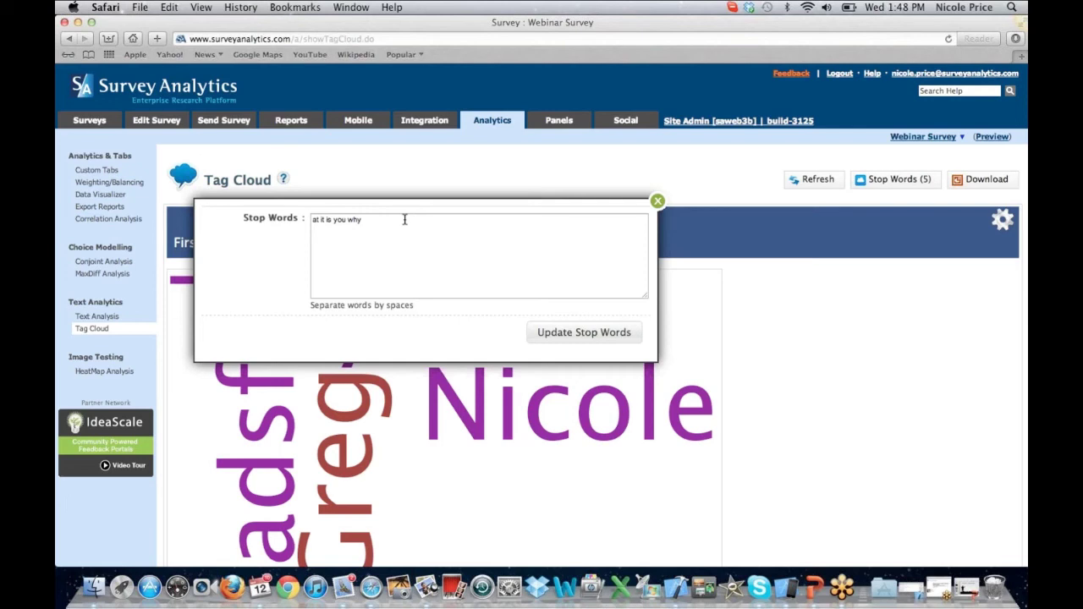
left_click(657, 202)
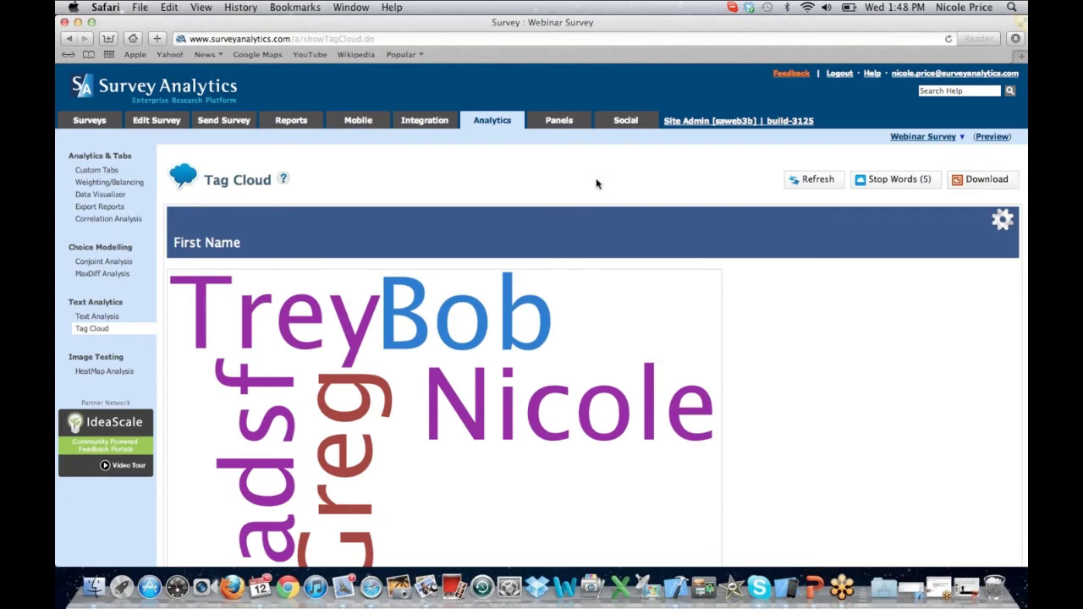
- View the list of panels and the basic information form for a new panel, closing the form without creating one
left_click(561, 124)
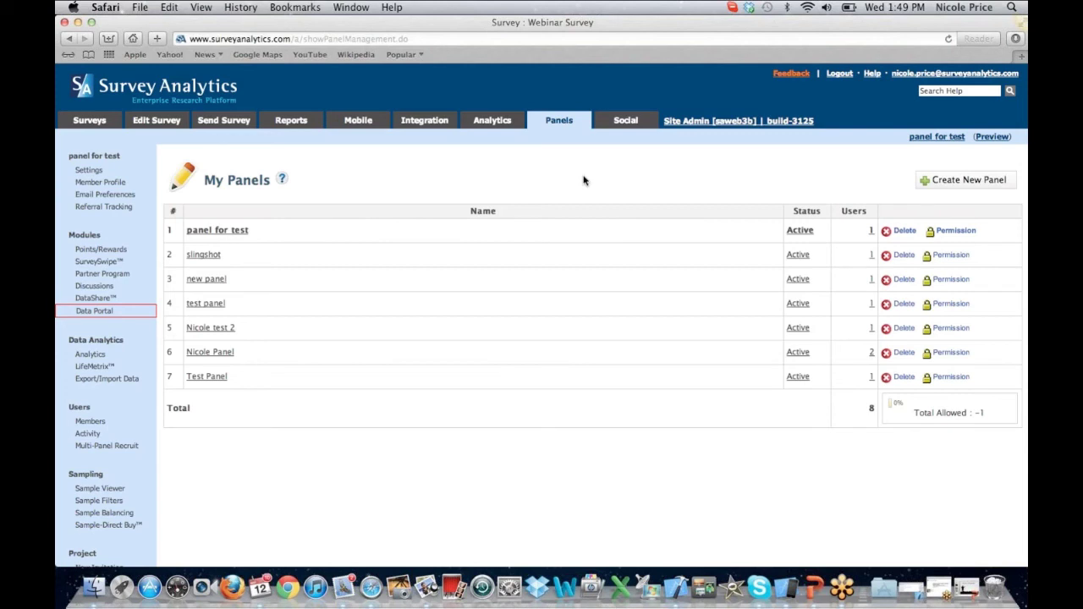
left_click(921, 188)
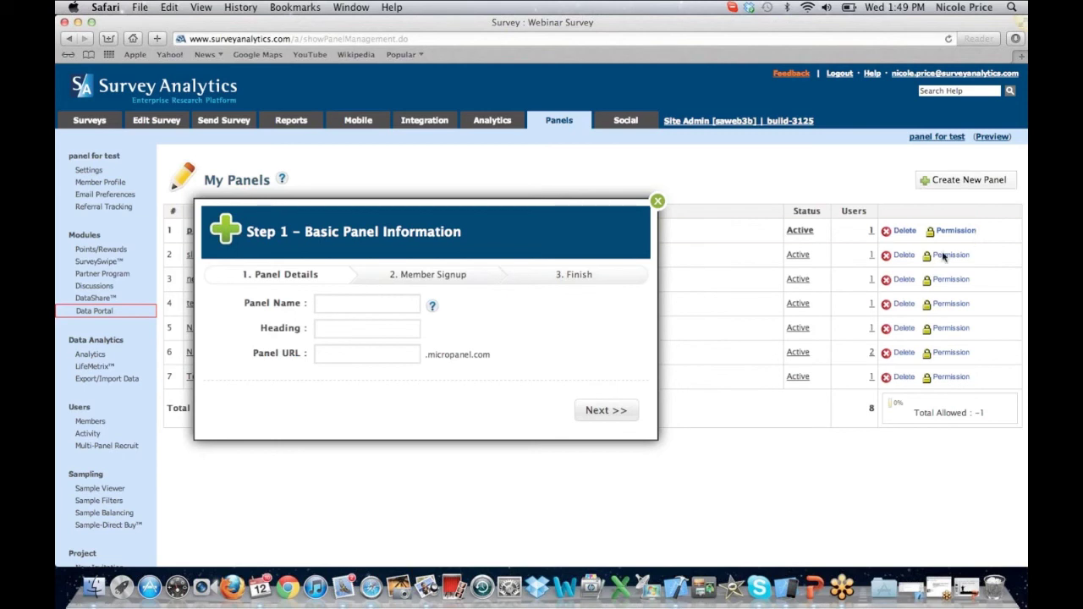
left_click(658, 203)
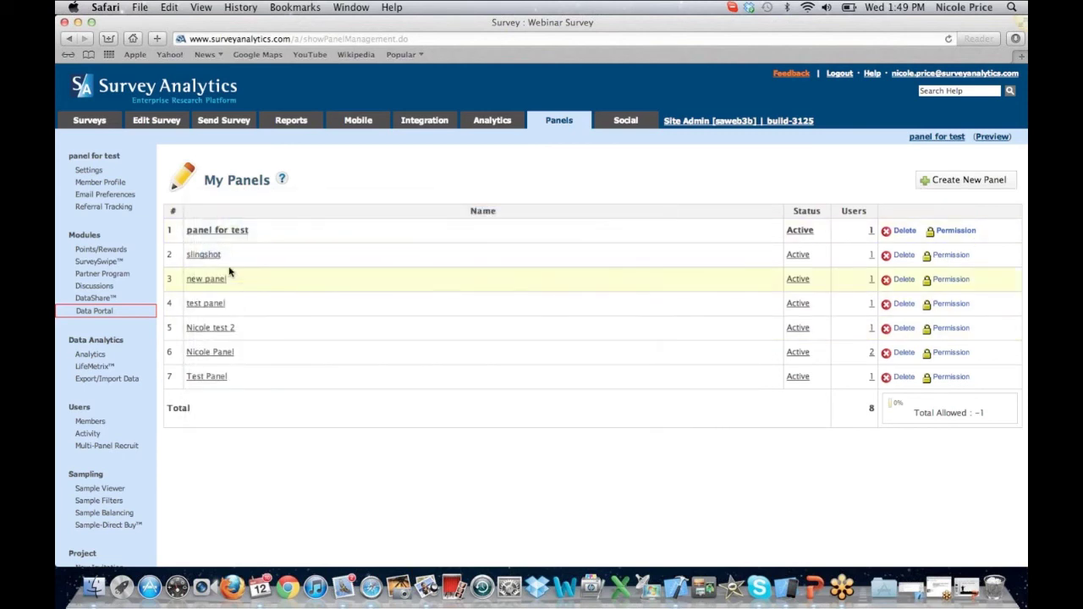
- Examine the settings, site HTML pages, theme and site behavior options of "panel for test", and return to the survey list
left_click(216, 232)
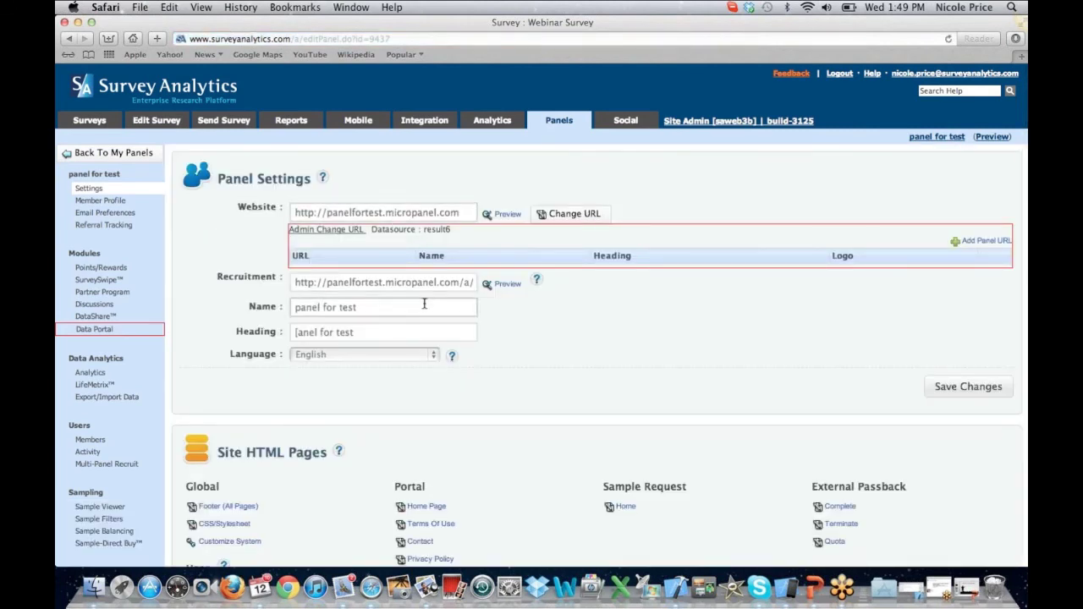
scroll(424, 304, "down", 2)
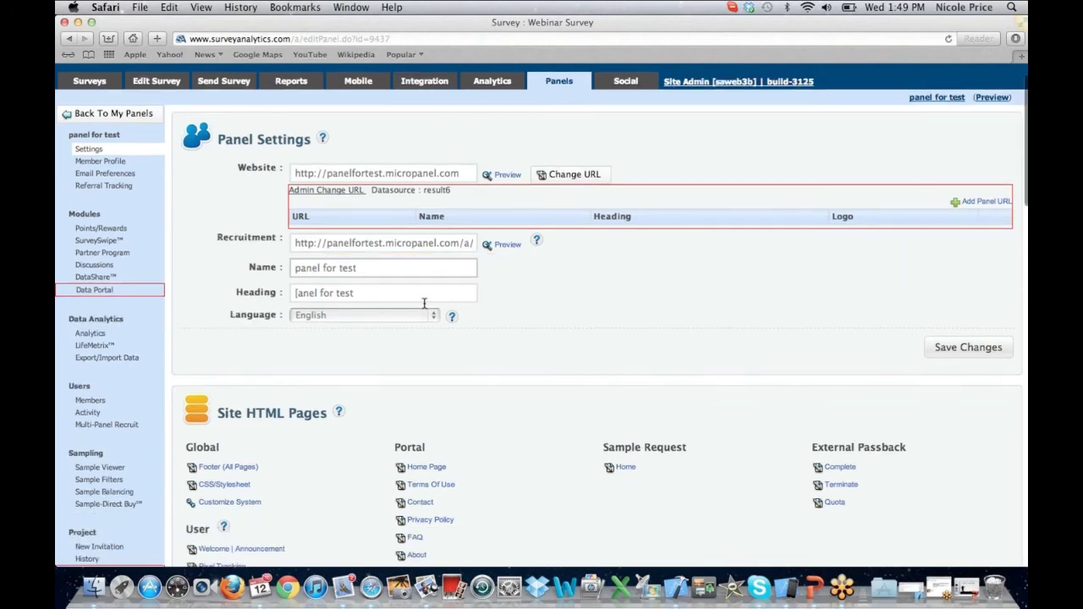
scroll(424, 304, "down", 5)
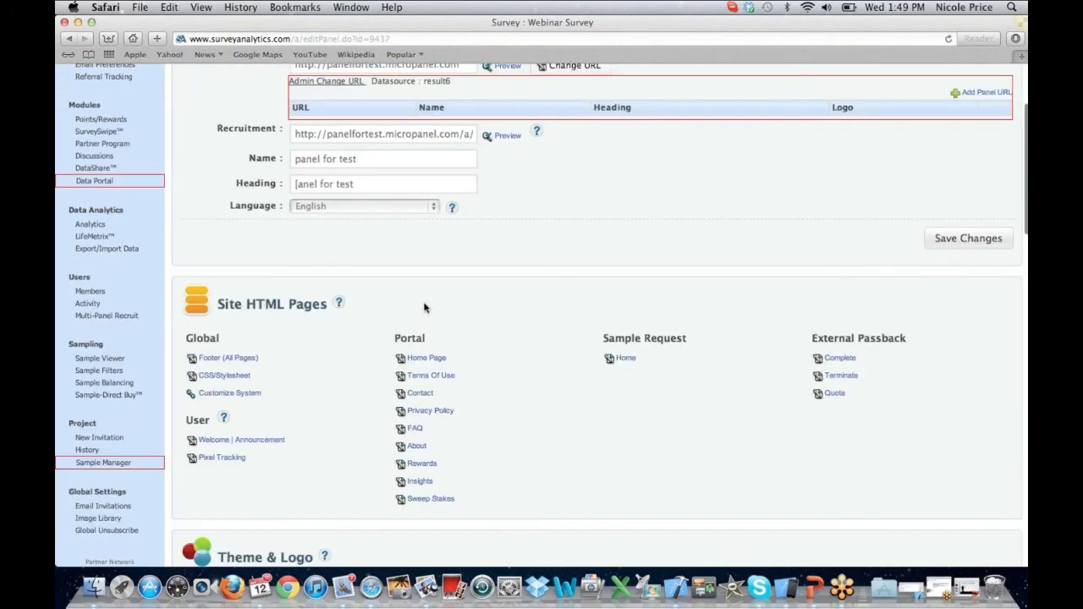
scroll(424, 307, "down", 1)
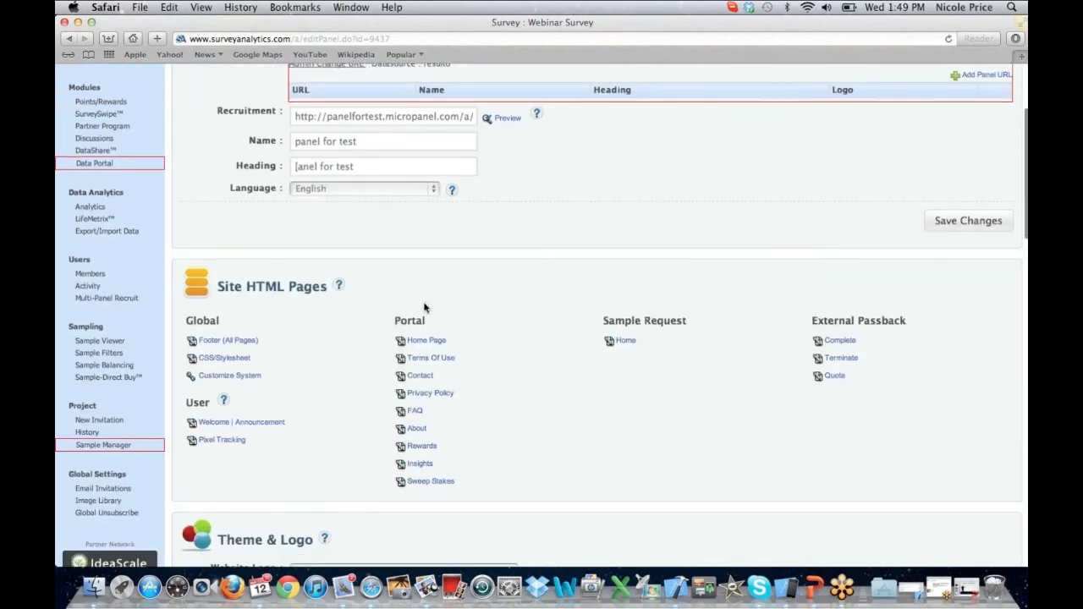
scroll(424, 307, "down", 5)
scroll(424, 307, "down", 10)
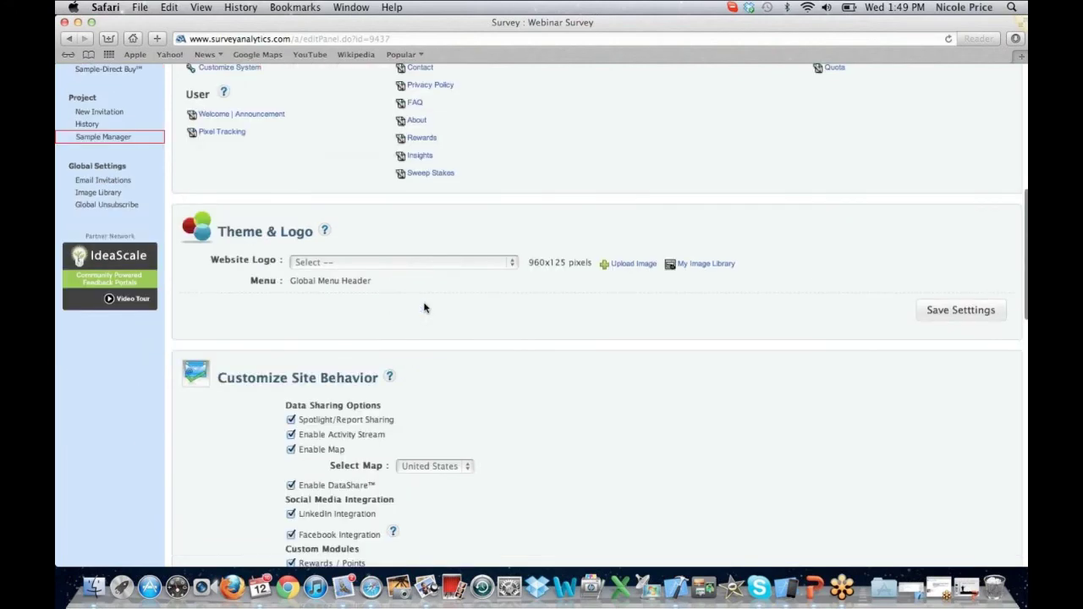
scroll(424, 308, "down", 10)
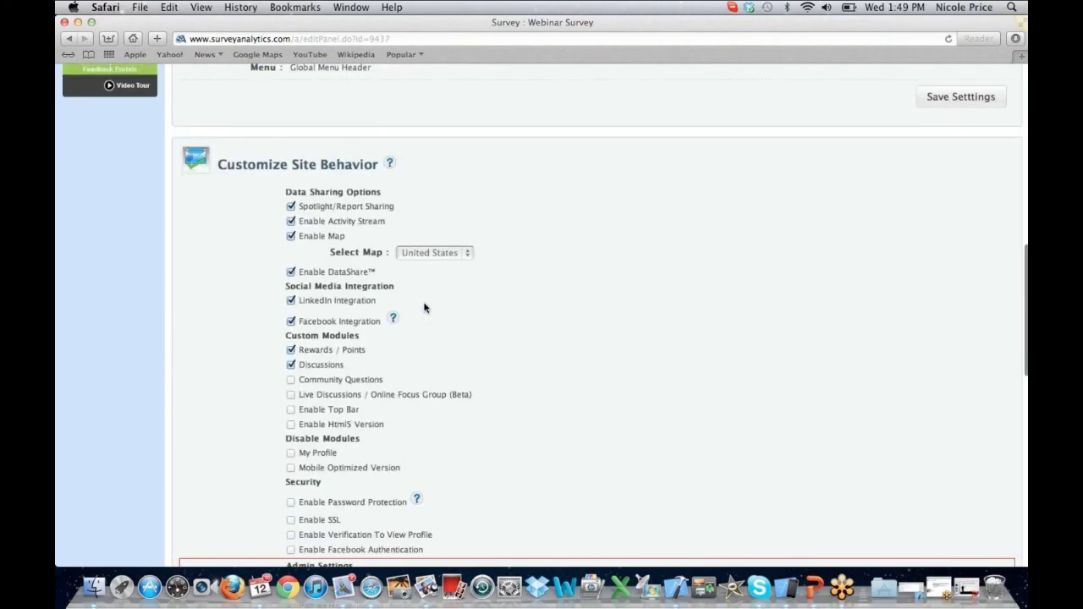
scroll(424, 308, "down", 3)
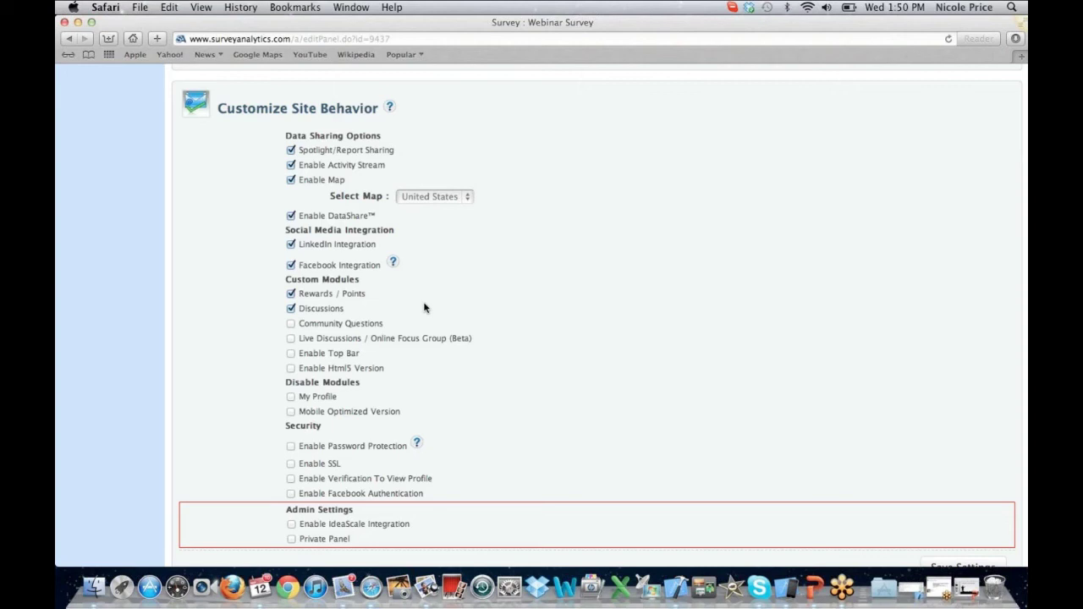
scroll(425, 307, "up", 5)
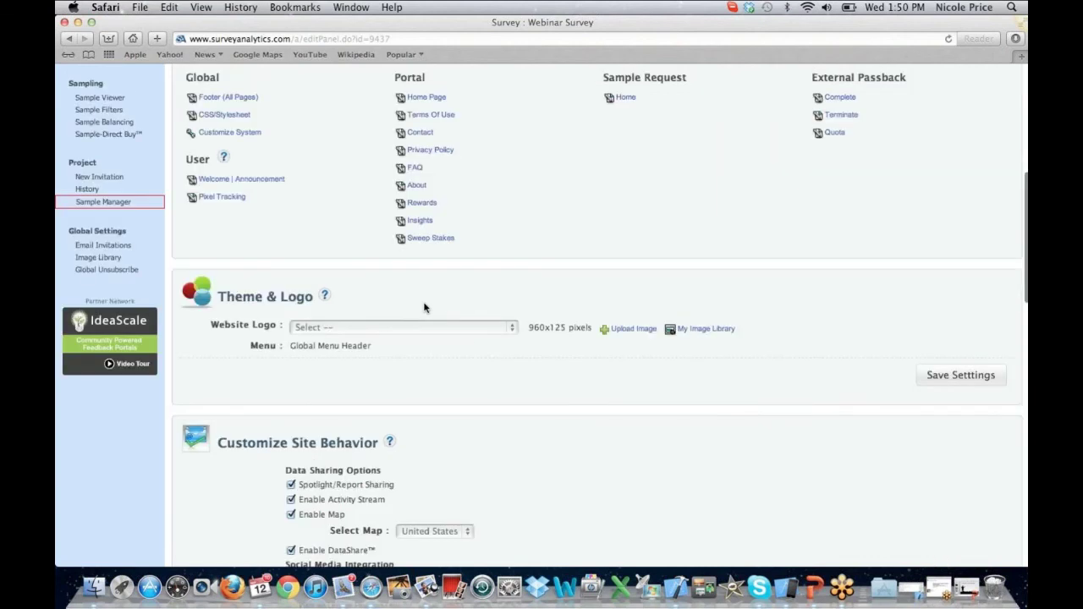
scroll(425, 307, "up", 6)
scroll(100, 121, "down", 1)
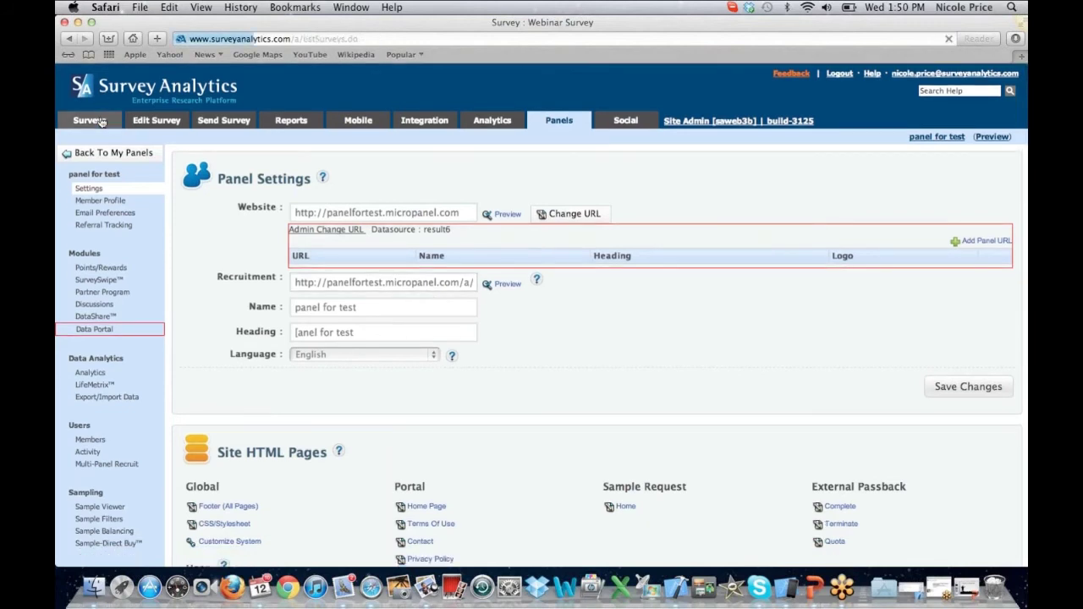
left_click(99, 120)
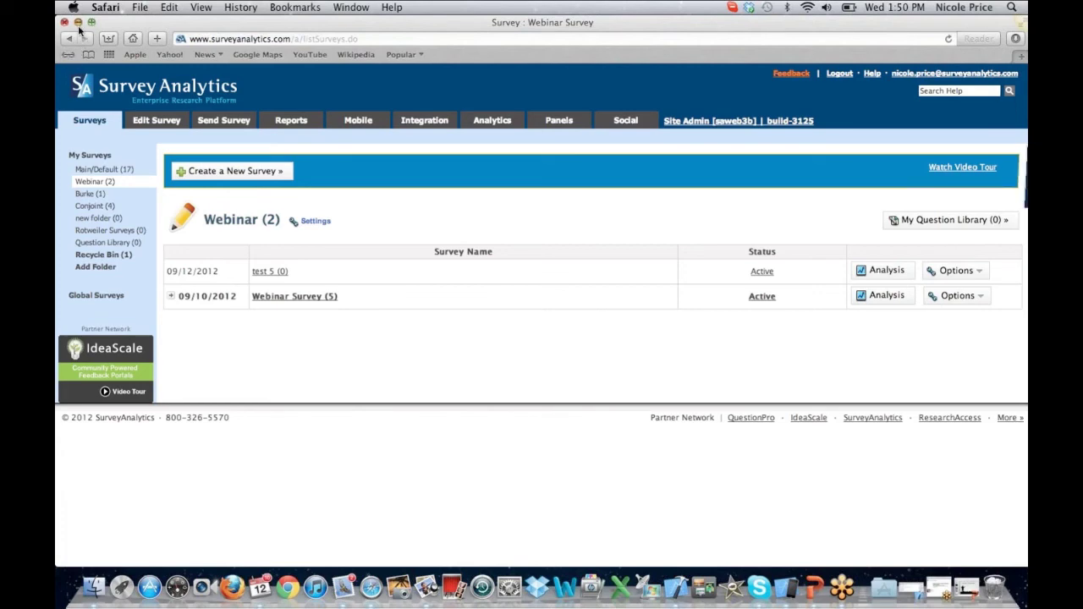
- Minimize the browser and start the PowerPoint slide show from the "Any Questions?" slide
left_click(78, 23)
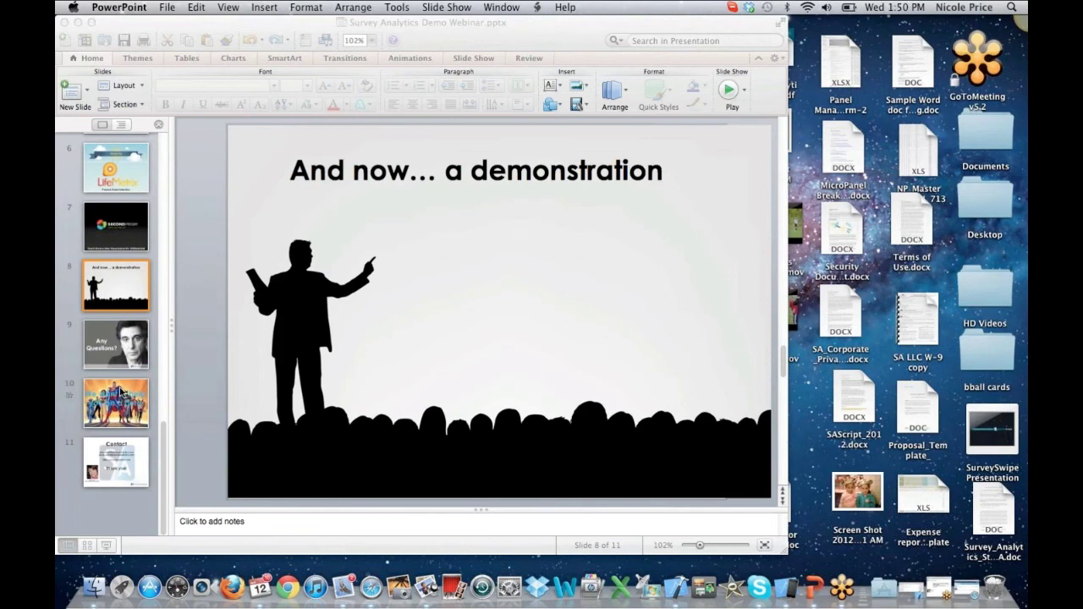
left_click(116, 344)
left_click(446, 7)
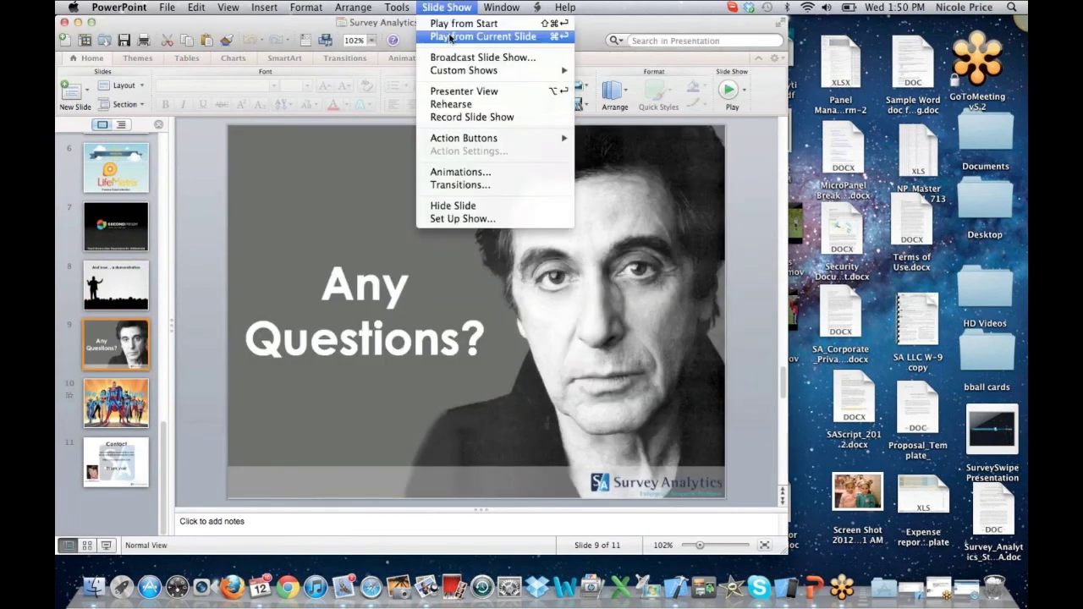
left_click(450, 37)
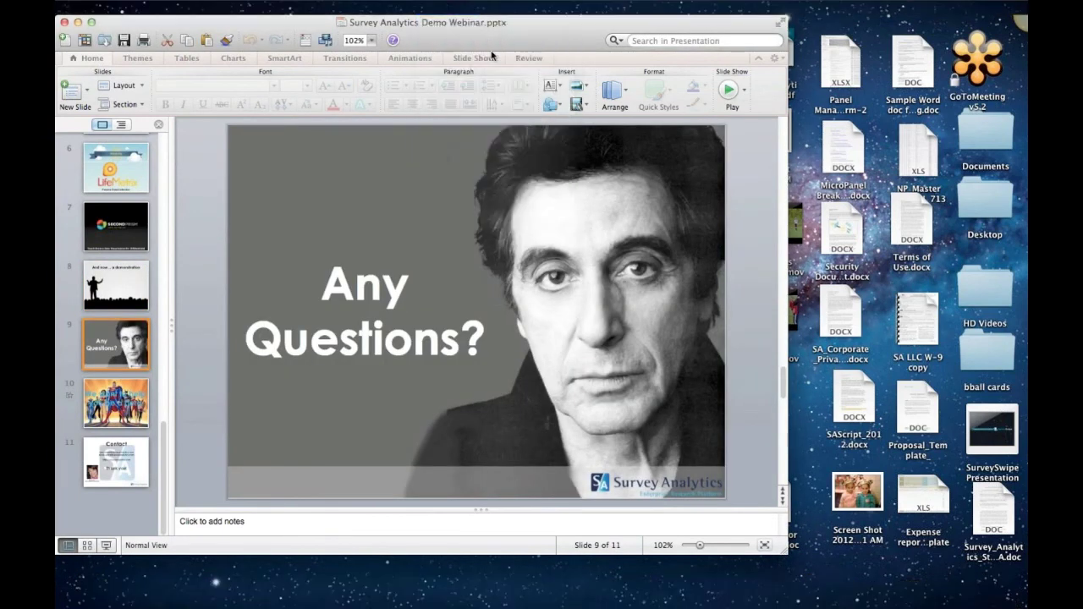